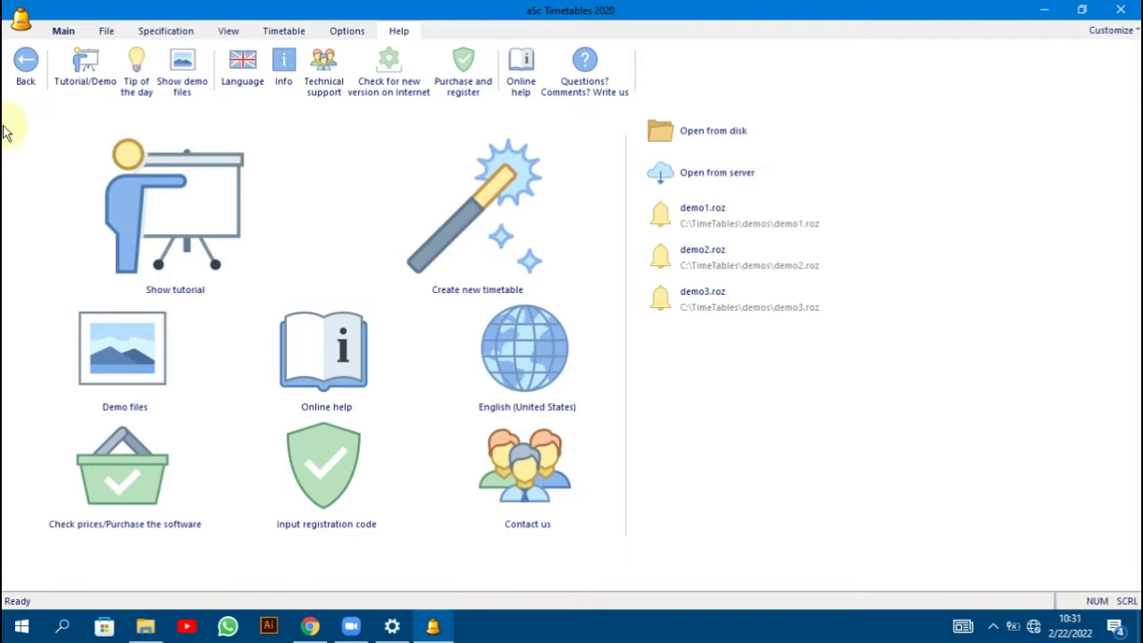
Create a new timetable and name the school BLUE RIBBON ELITE SCHOOL.
{"action": "left_click", "coordinate": [21, 20]}
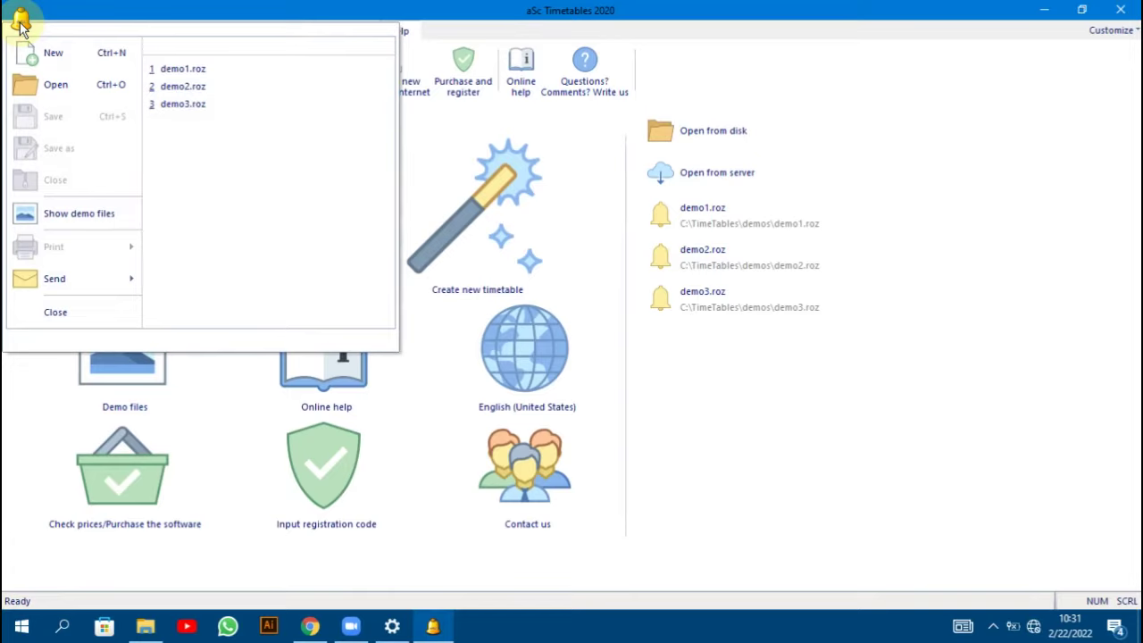
{"action": "left_click", "coordinate": [55, 56]}
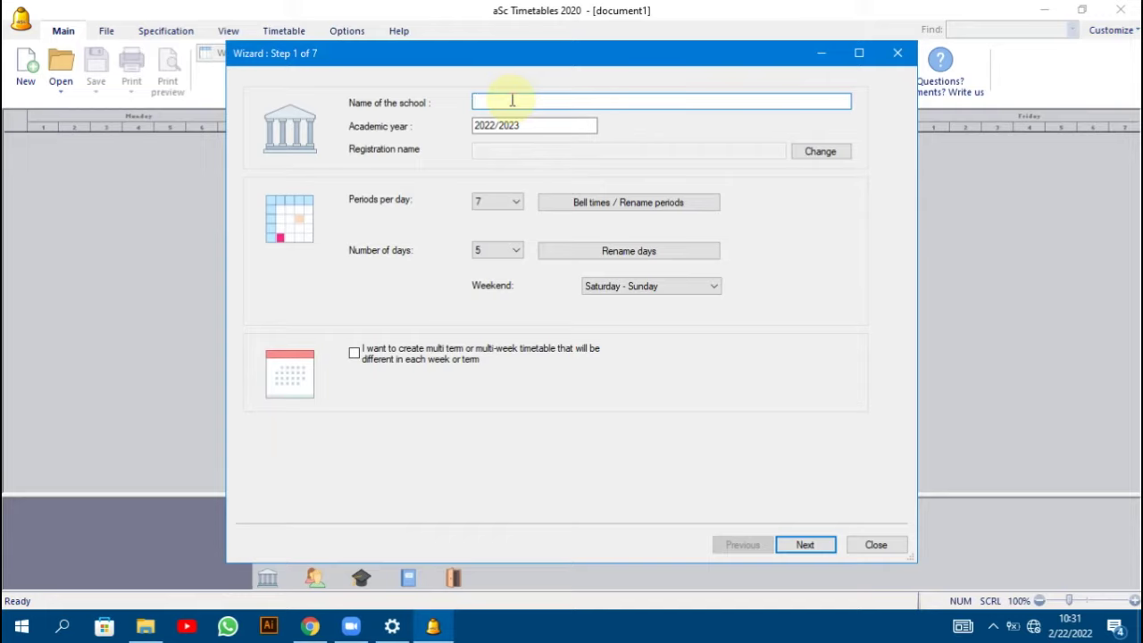
{"action": "type", "text": "BLUE RIBBON ELITE SCHOOL"}
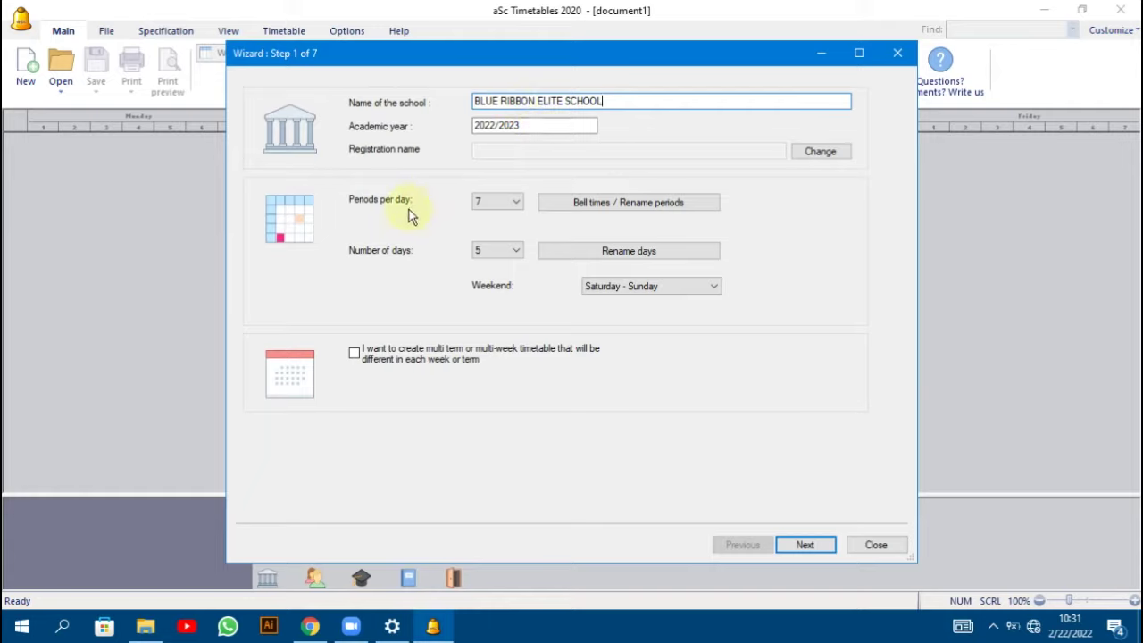
Set the number of periods per day to 9 and keep 5 days per week.
{"action": "left_click", "coordinate": [515, 205]}
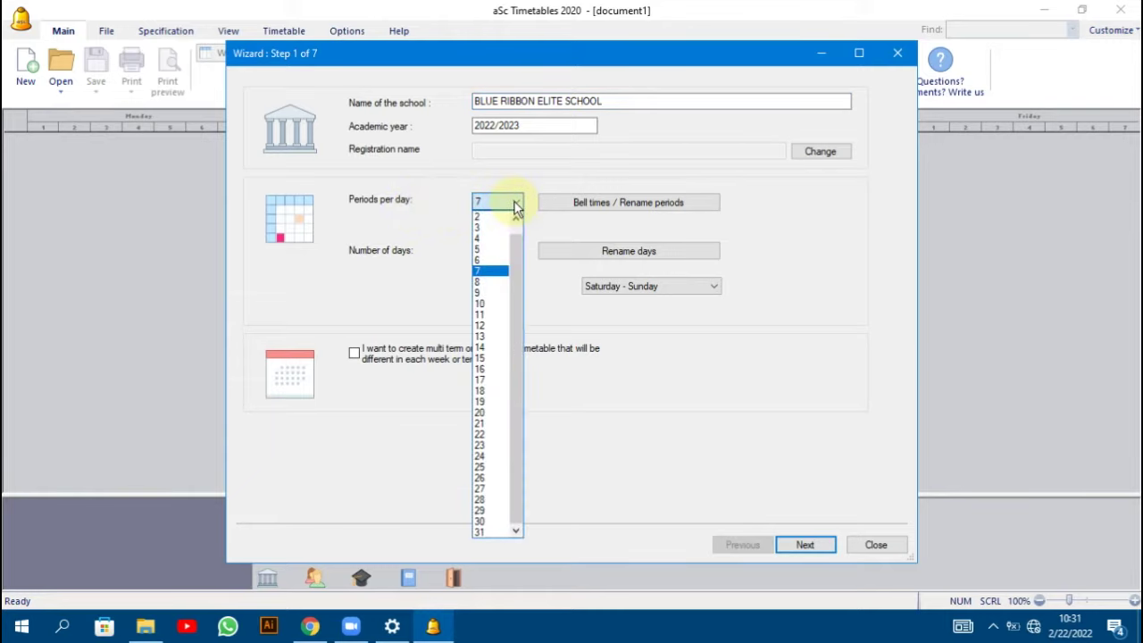
{"action": "left_click", "coordinate": [482, 293]}
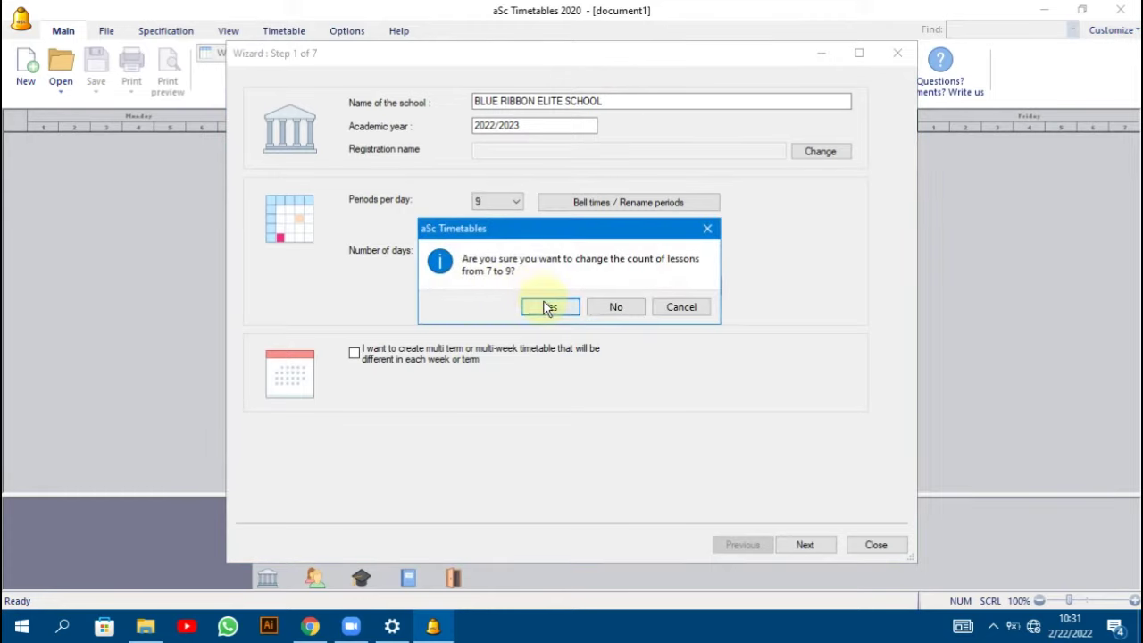
{"action": "left_click", "coordinate": [550, 307]}
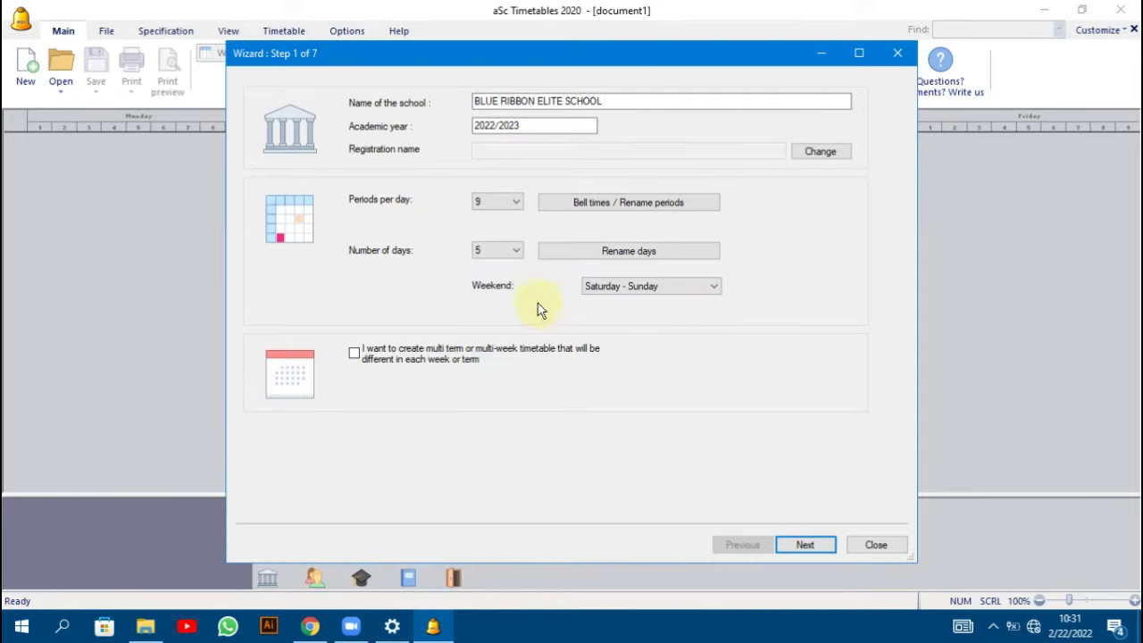
{"action": "left_click", "coordinate": [517, 254]}
{"action": "left_click", "coordinate": [516, 253]}
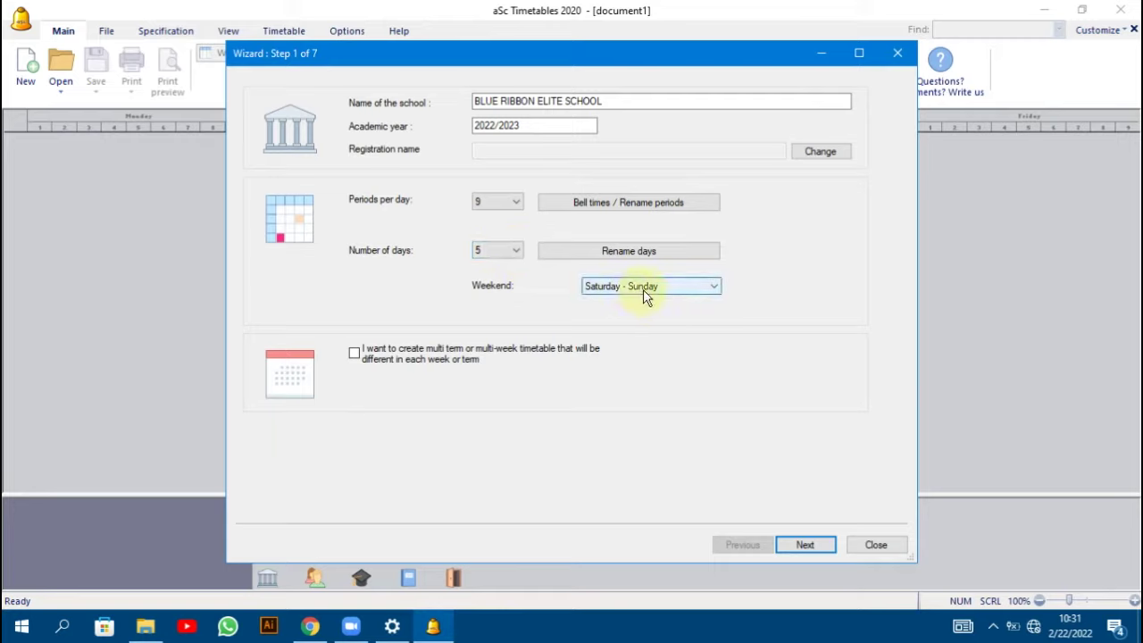
Go through the remaining wizard pages without entering data and finish the wizard.
{"action": "left_click", "coordinate": [809, 545]}
{"action": "left_click", "coordinate": [806, 547]}
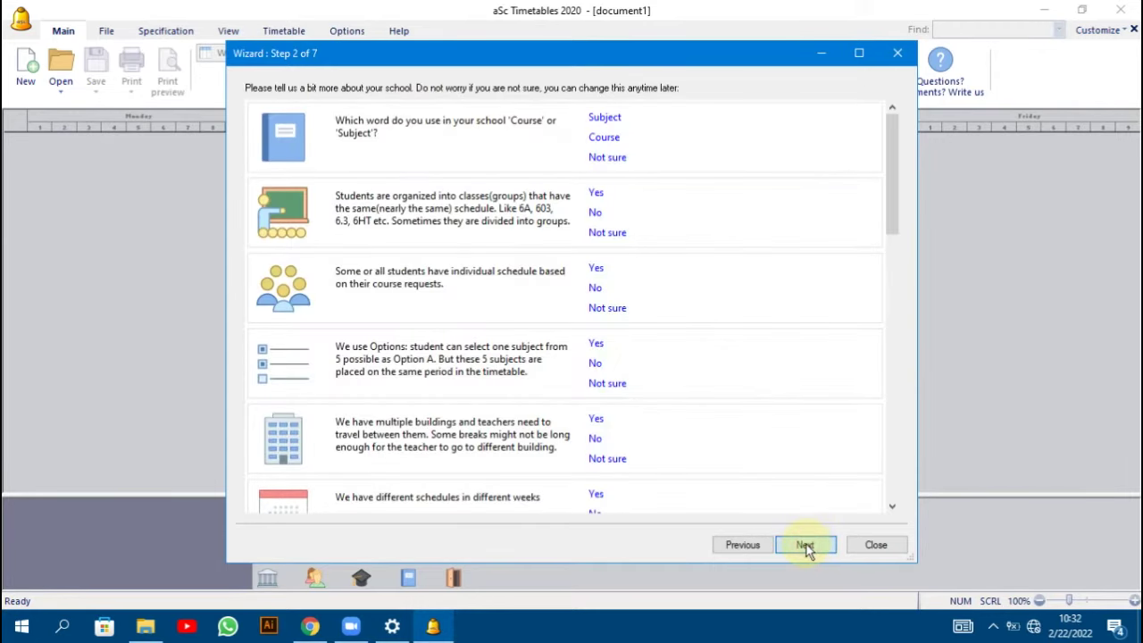
{"action": "left_click", "coordinate": [807, 546]}
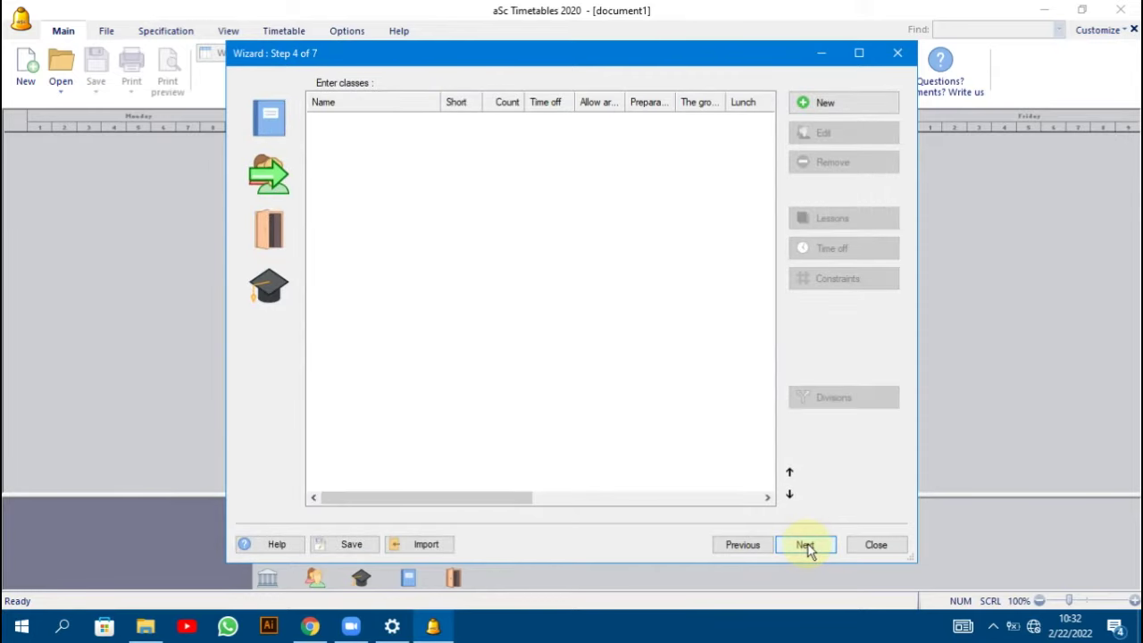
{"action": "left_click", "coordinate": [806, 545]}
{"action": "left_click", "coordinate": [806, 545]}
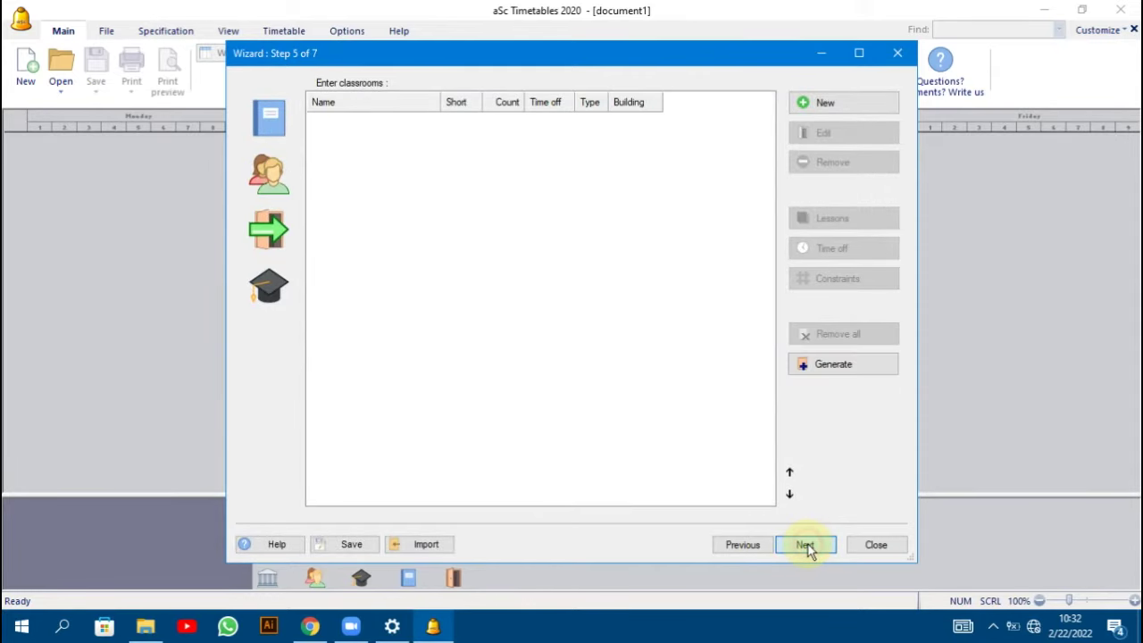
{"action": "left_click", "coordinate": [806, 546]}
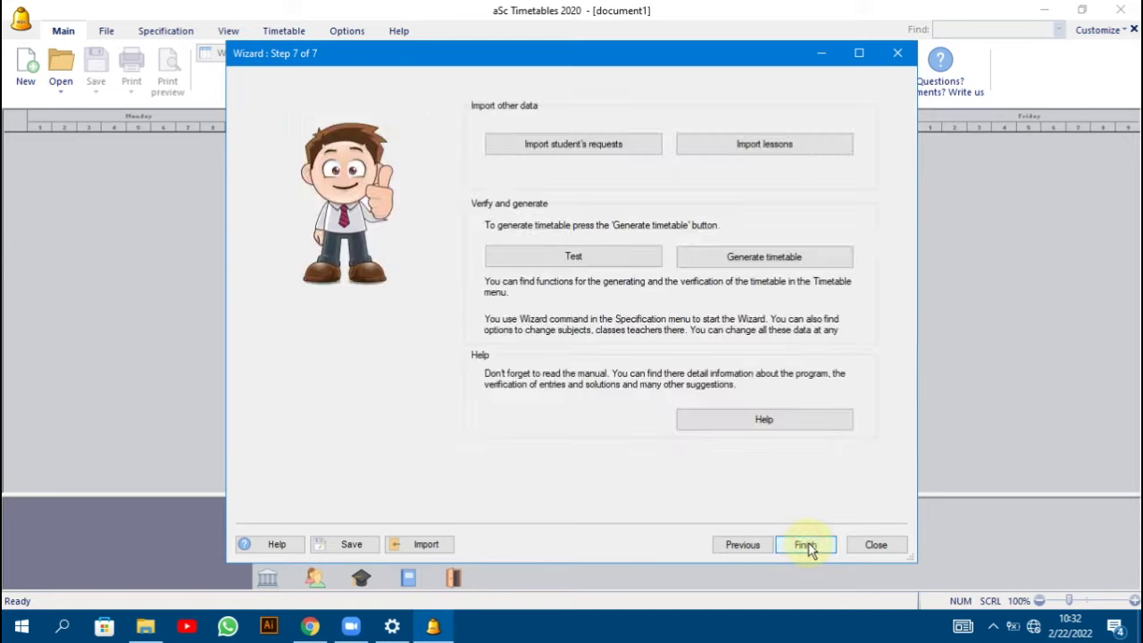
{"action": "left_click", "coordinate": [816, 544]}
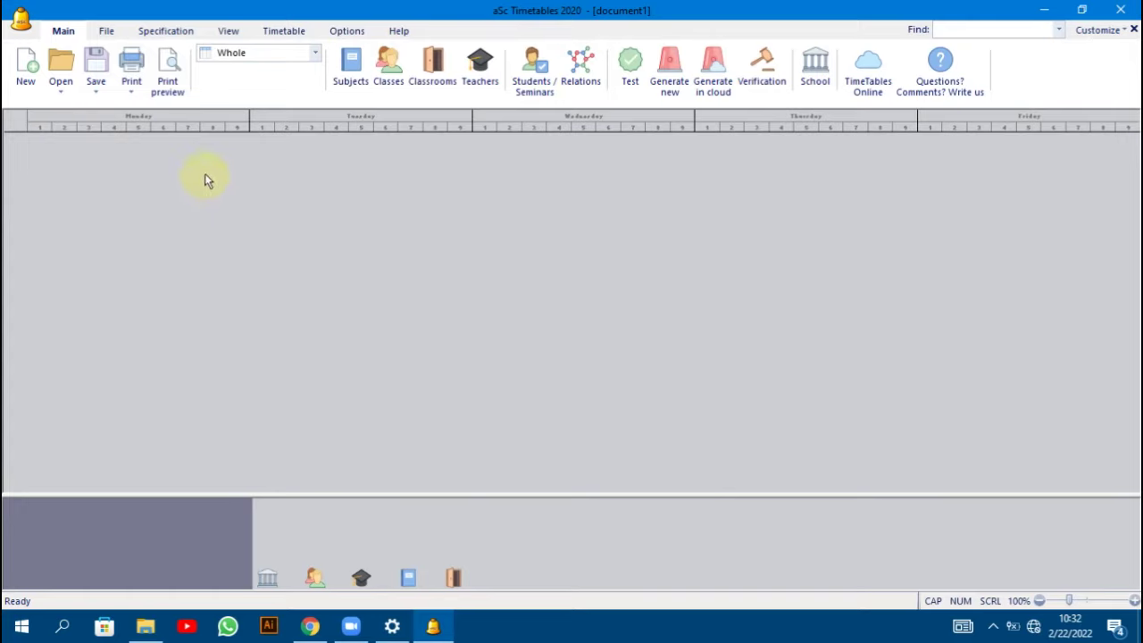
Review the school's basic data settings, including the name and academic year, without changing them.
{"action": "left_click", "coordinate": [150, 35]}
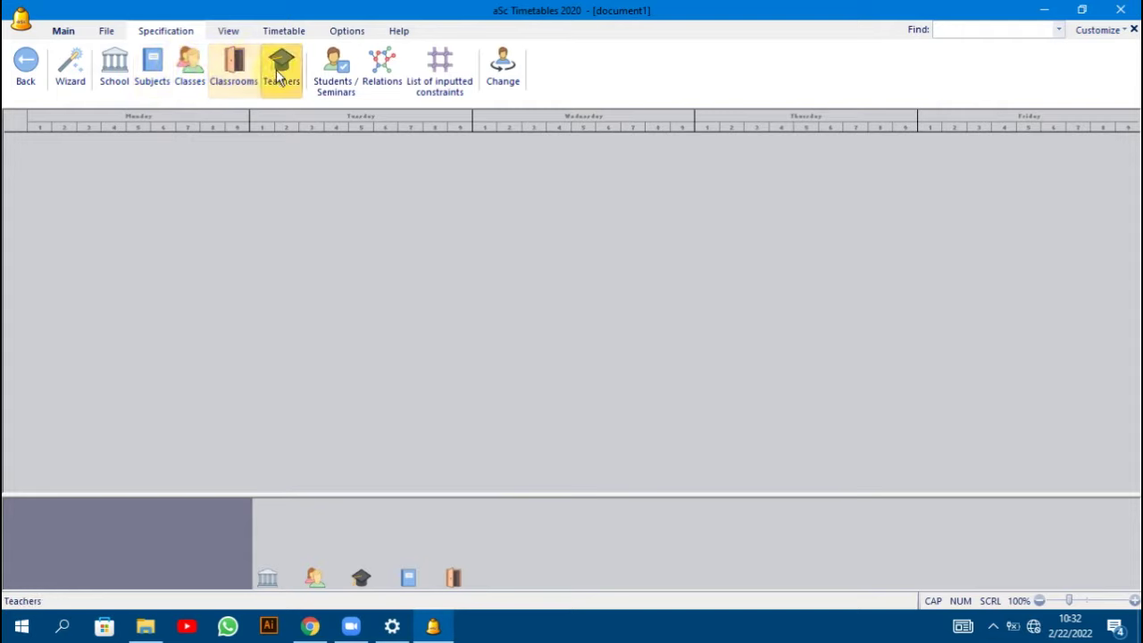
{"action": "left_click", "coordinate": [116, 79]}
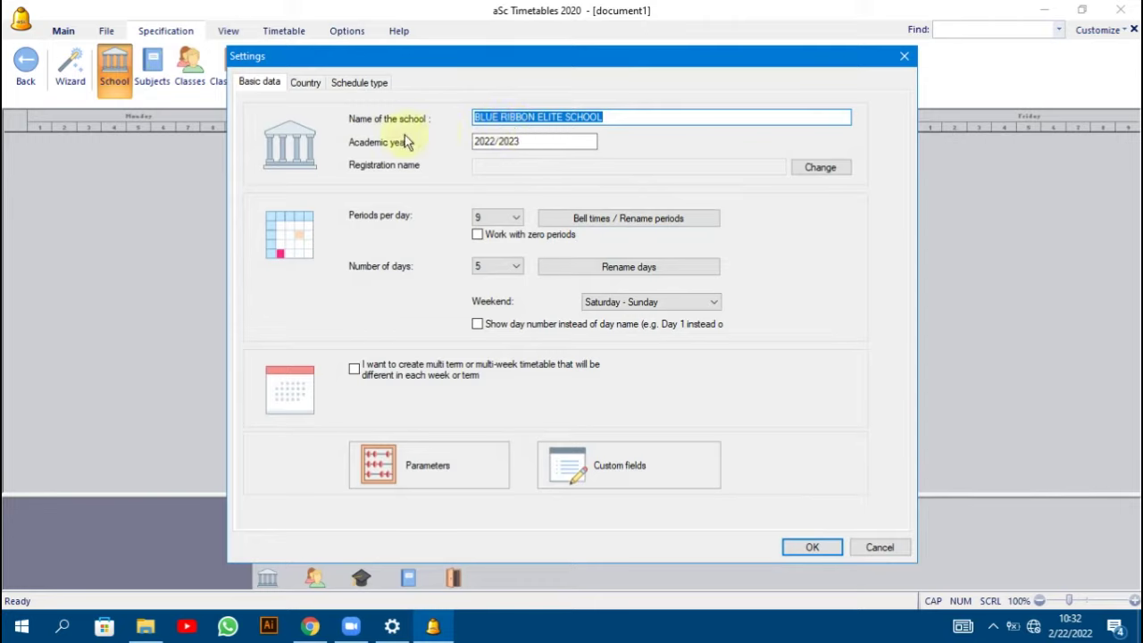
{"action": "left_click", "coordinate": [511, 149]}
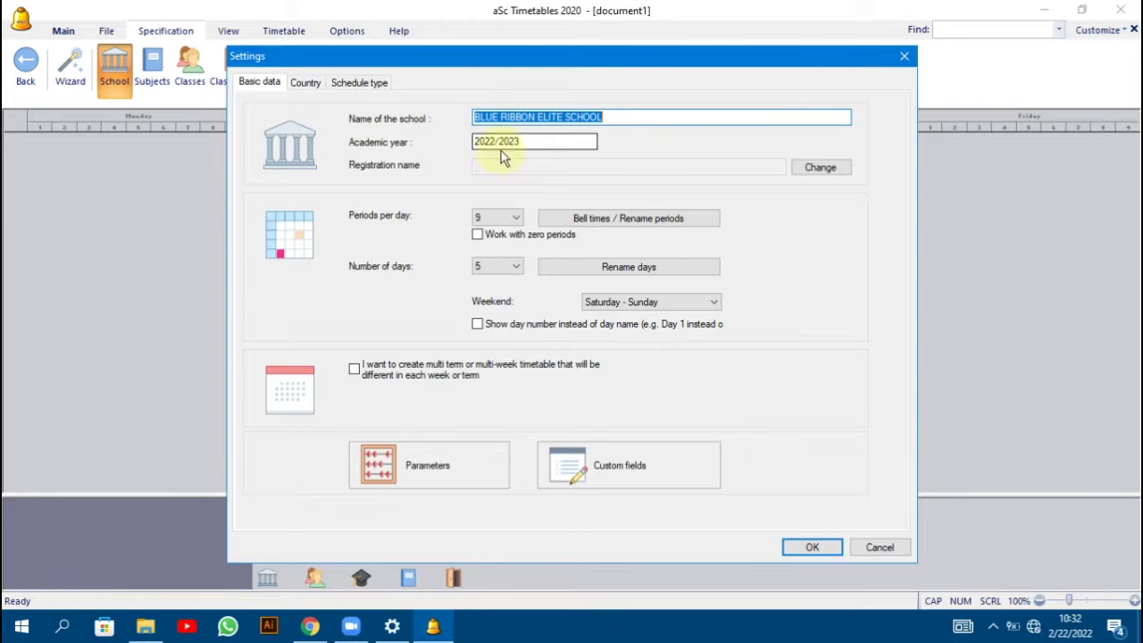
{"action": "left_click", "coordinate": [812, 547]}
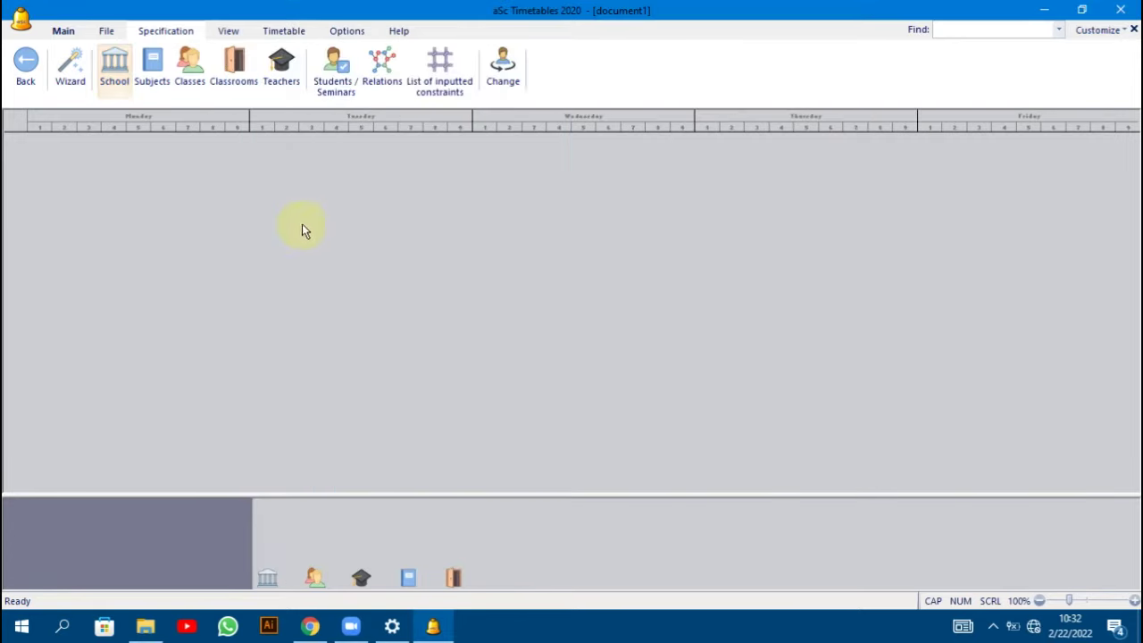
Open the subject list and add the subject BIOLOGY with the short name BIO.
{"action": "left_click", "coordinate": [152, 70]}
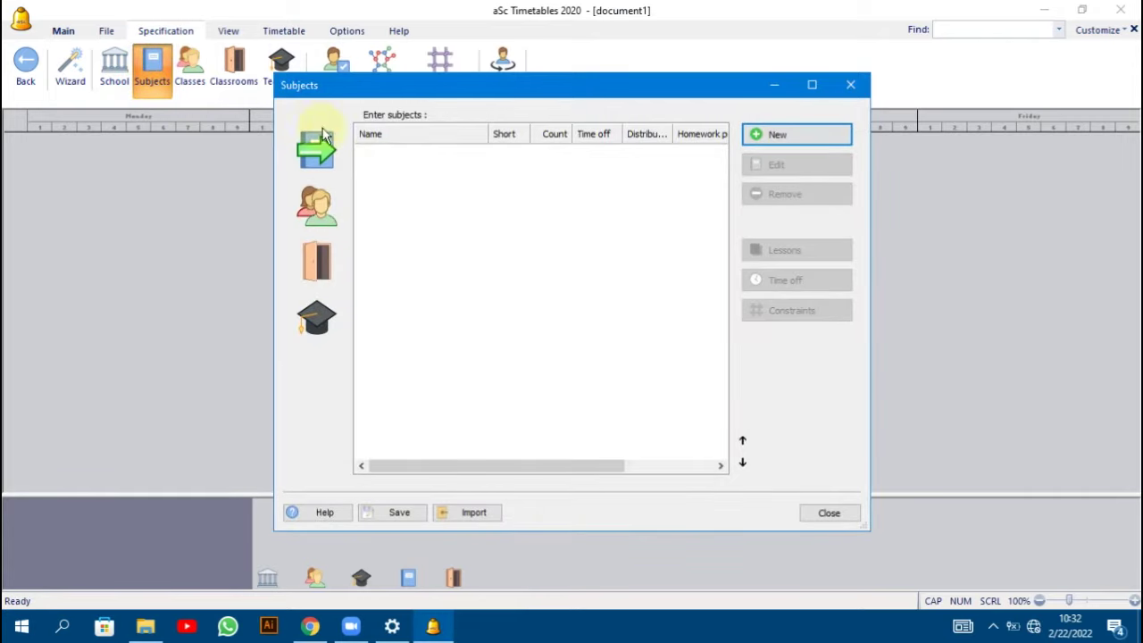
{"action": "left_click", "coordinate": [776, 138]}
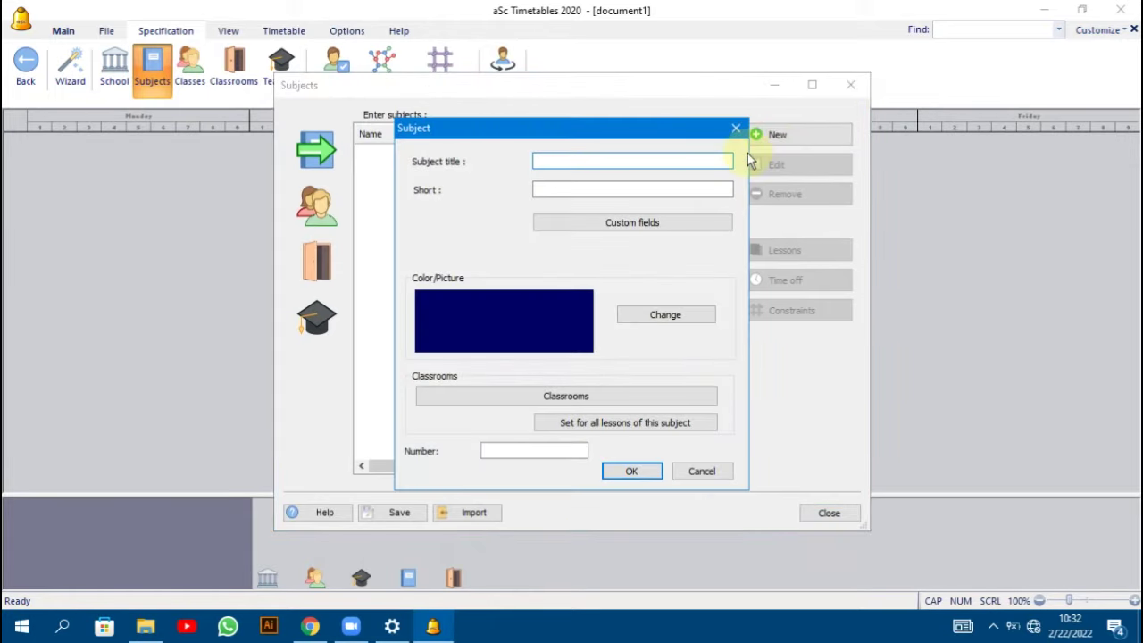
{"action": "left_click", "coordinate": [736, 128]}
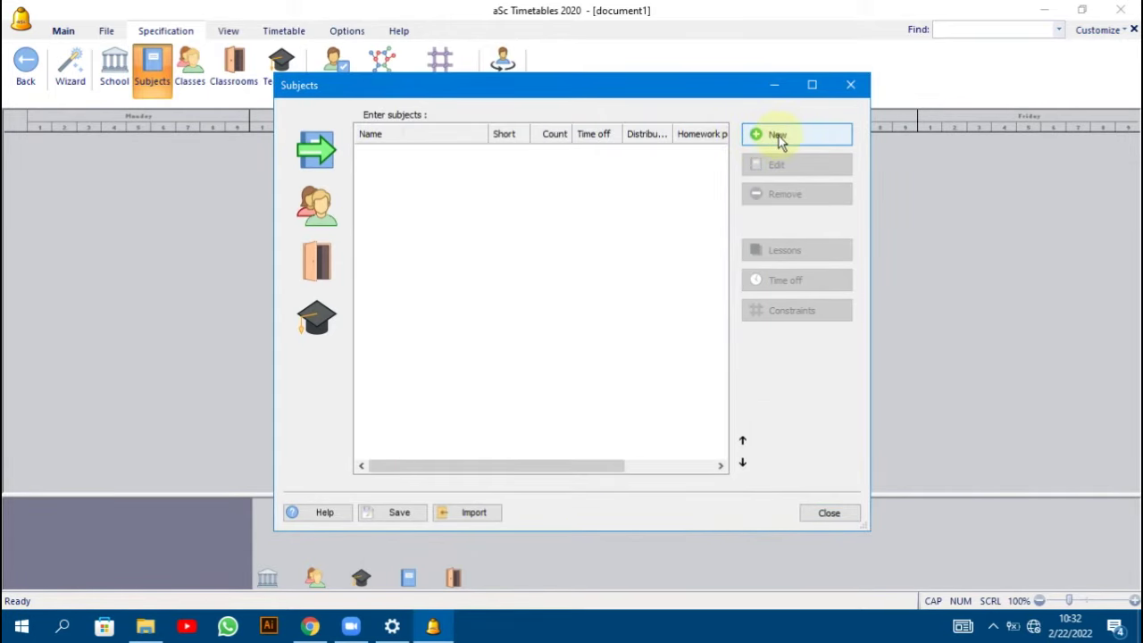
{"action": "left_click", "coordinate": [777, 136]}
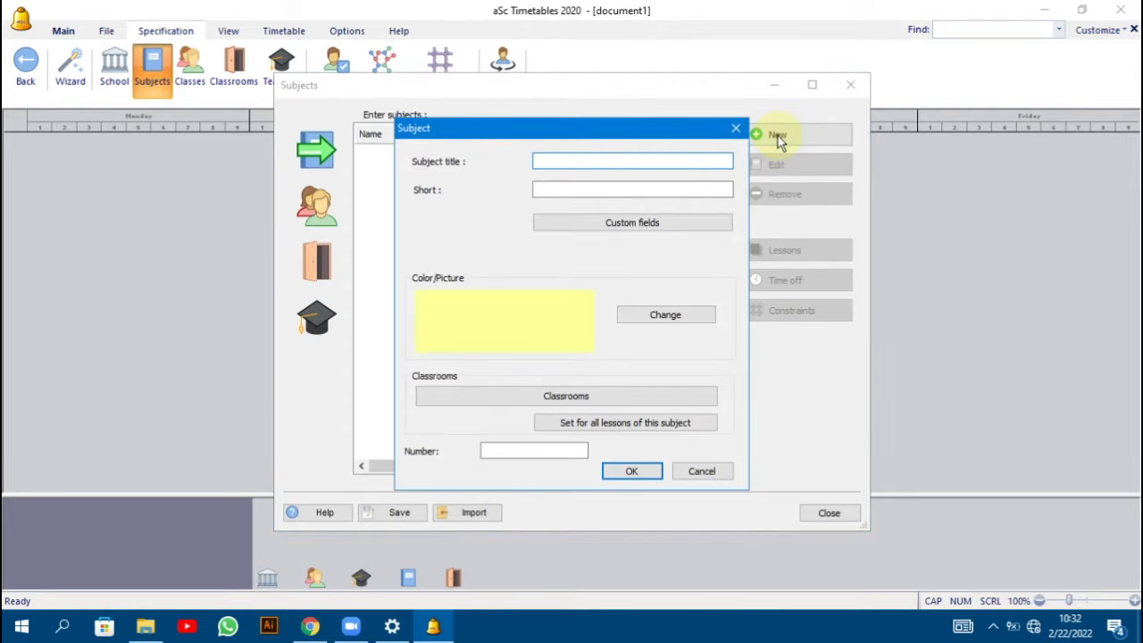
{"action": "type", "text": "BIOLOGY"}
{"action": "left_click", "coordinate": [596, 188]}
{"action": "type", "text": "IO"}
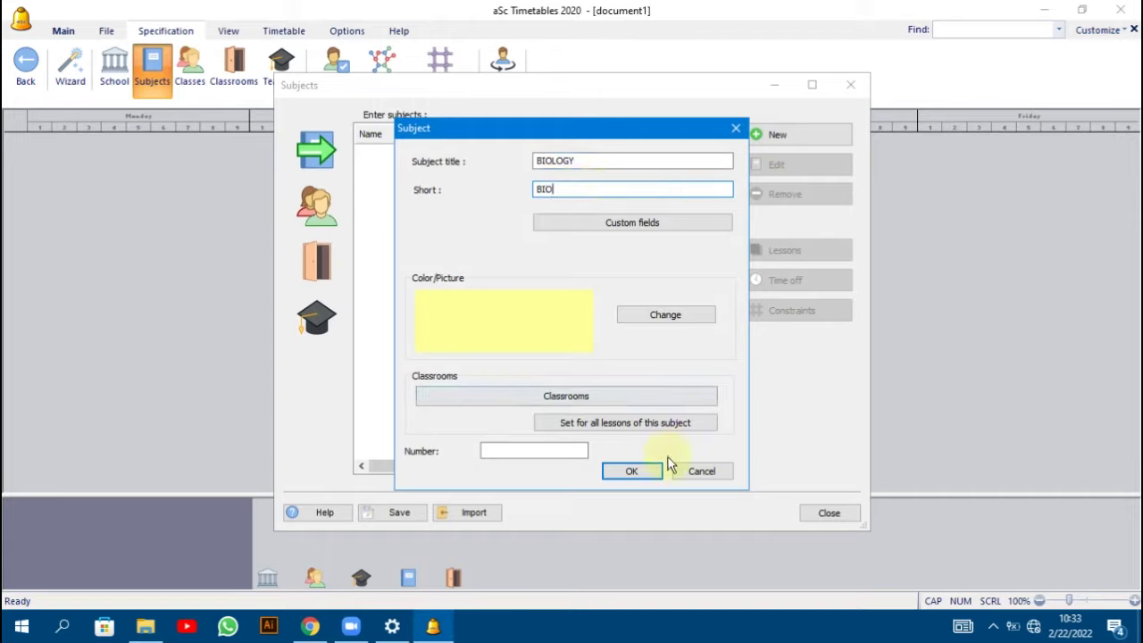
{"action": "left_click", "coordinate": [637, 470]}
Add the subject CHEMISTRY with the short name CHEM.
{"action": "left_click", "coordinate": [783, 141]}
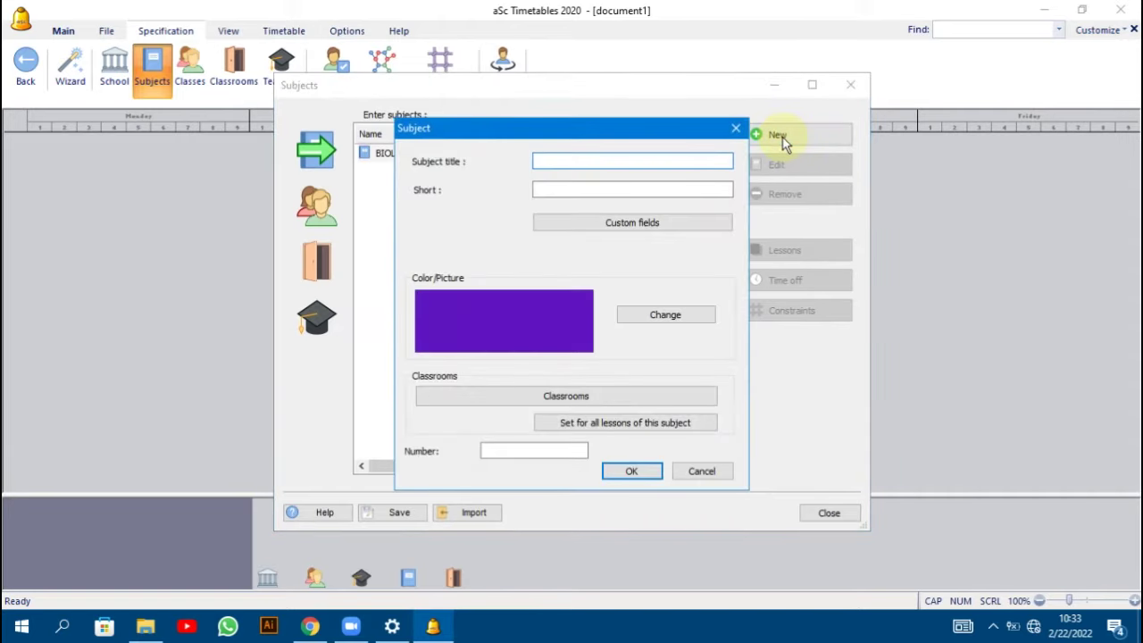
{"action": "type", "text": "CHEMIKSTRY"}
{"action": "left_click", "coordinate": [670, 190]}
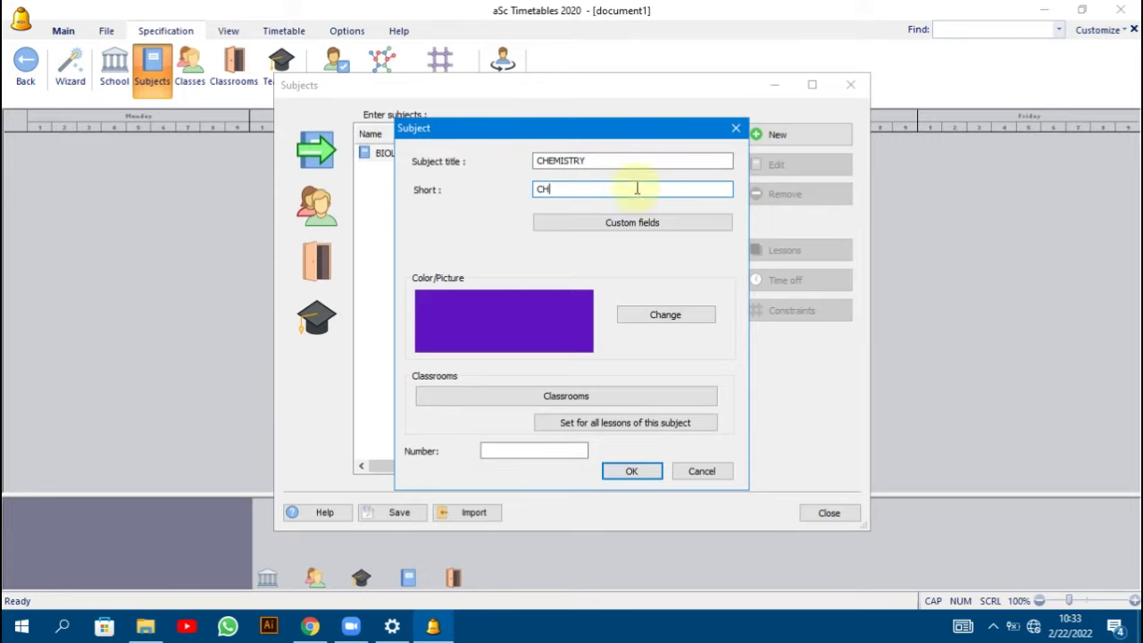
{"action": "left_click", "coordinate": [630, 468]}
Add the subject MATHEMATICS with the short name MATH.
{"action": "left_click", "coordinate": [779, 136]}
{"action": "type", "text": "MATHEMATICS"}
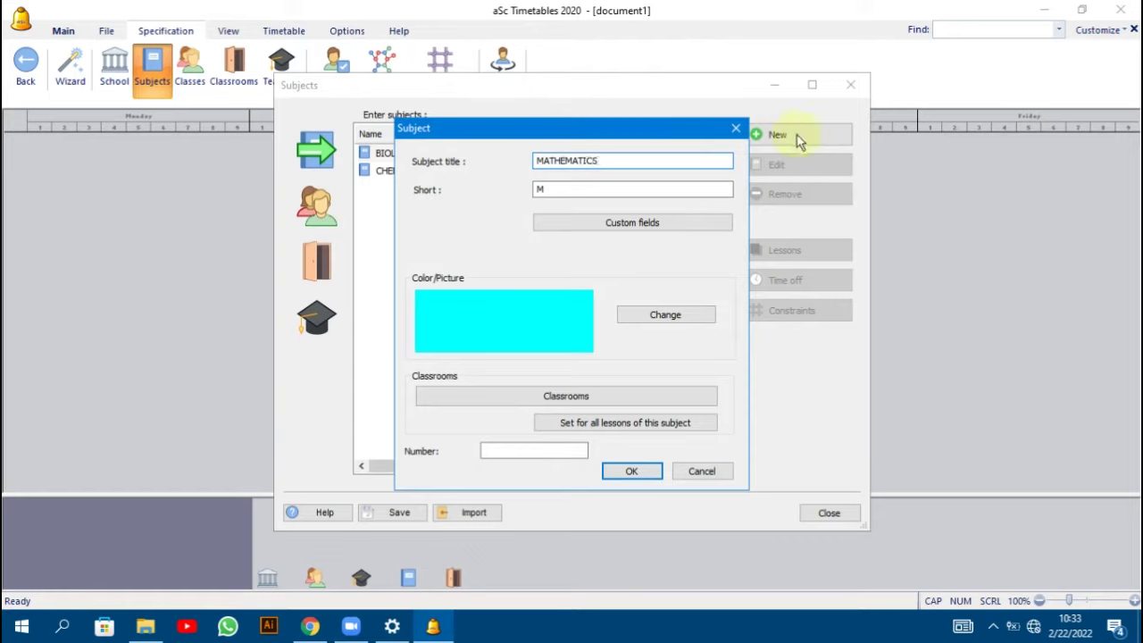
{"action": "key", "text": "Tab"}
{"action": "type", "text": "MATH"}
{"action": "left_click", "coordinate": [631, 471]}
Add the subject ENGLISH with the short name ENG.
{"action": "left_click", "coordinate": [779, 135]}
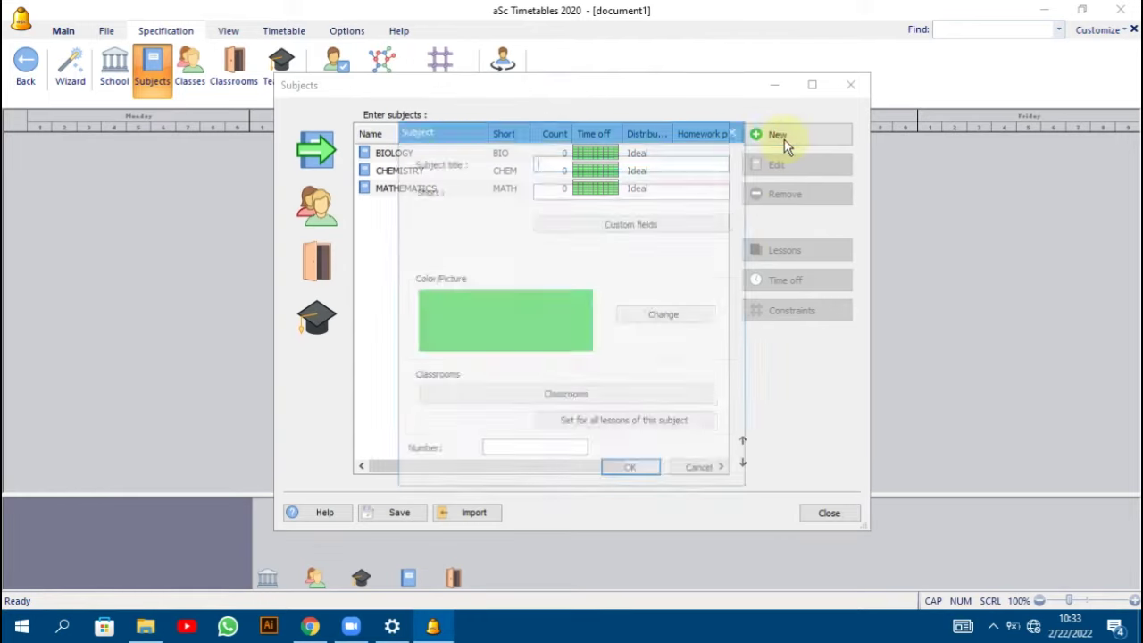
{"action": "type", "text": "ENGLISH"}
{"action": "left_click", "coordinate": [605, 184]}
{"action": "type", "text": "NG"}
{"action": "left_click", "coordinate": [629, 471]}
Add the subject PHYSICS with the short name PHY.
{"action": "left_click", "coordinate": [788, 135]}
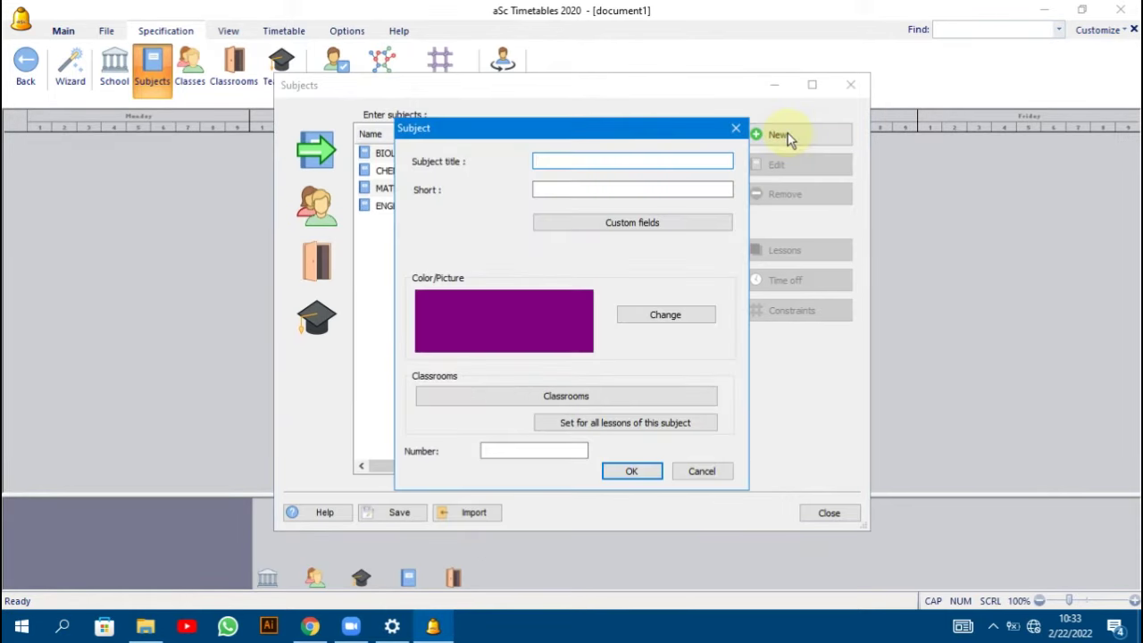
{"action": "type", "text": "PHYSICS"}
{"action": "left_click", "coordinate": [564, 187]}
{"action": "type", "text": "HY"}
{"action": "key", "text": "Return"}
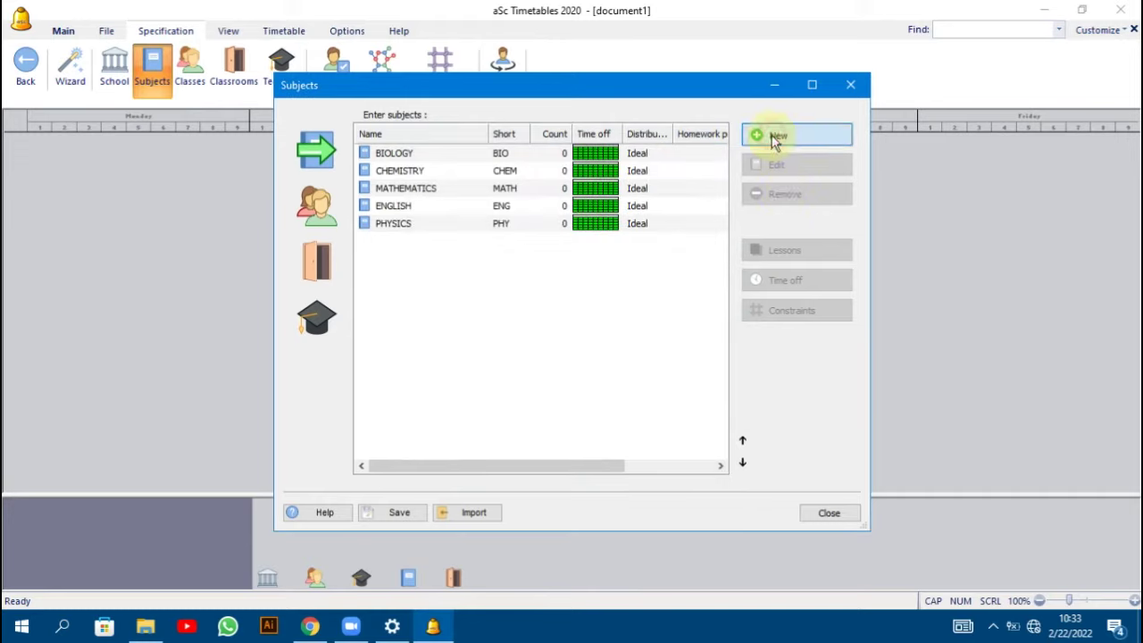
Add the subject KISWAHILI with the short name KSW.
{"action": "left_click", "coordinate": [773, 138]}
{"action": "type", "text": "KISWAHILI"}
{"action": "left_click", "coordinate": [582, 187]}
{"action": "type", "text": "SW"}
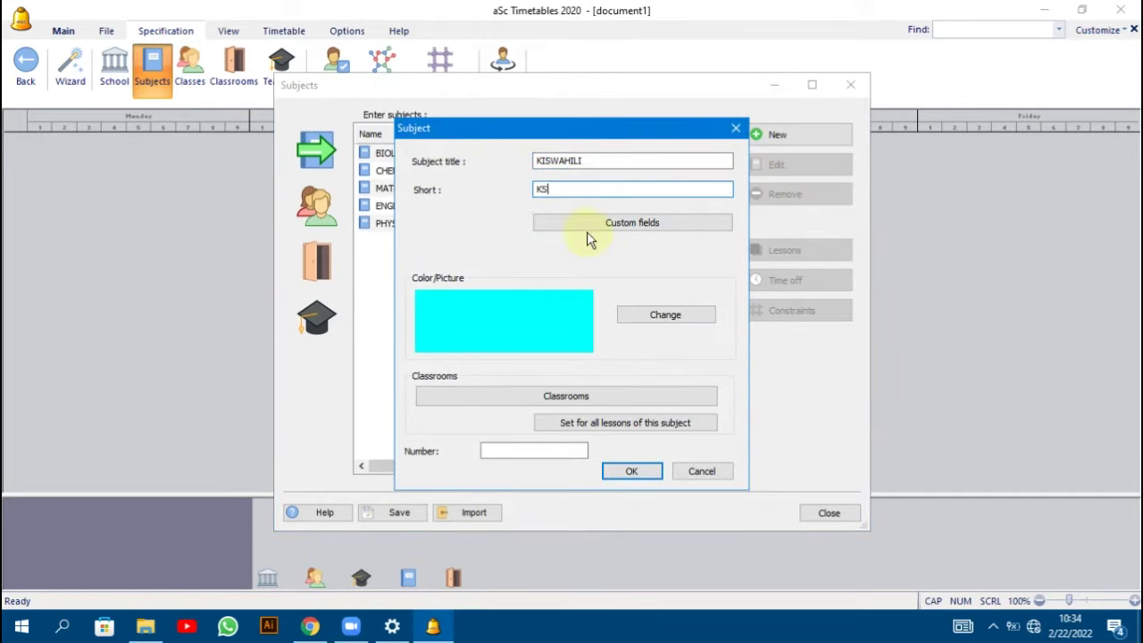
{"action": "left_click", "coordinate": [647, 468]}
Add the subject GEOGRAPHY with the short name GEO.
{"action": "left_click", "coordinate": [809, 141]}
{"action": "type", "text": "GEOGRAPHY"}
{"action": "left_click", "coordinate": [581, 188]}
{"action": "type", "text": "E"}
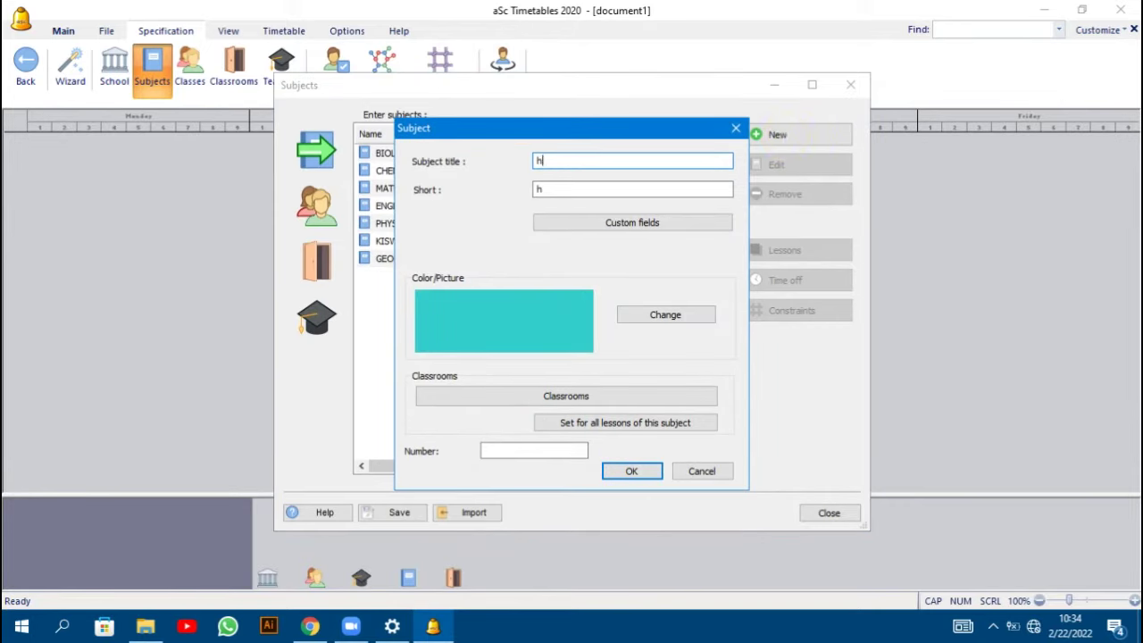
Add the subject HISTORY with the short name HIS.
{"action": "left_click", "coordinate": [781, 138]}
{"action": "type", "text": "HISTORY"}
{"action": "left_click", "coordinate": [619, 188]}
{"action": "type", "text": "IS"}
{"action": "left_click", "coordinate": [629, 471]}
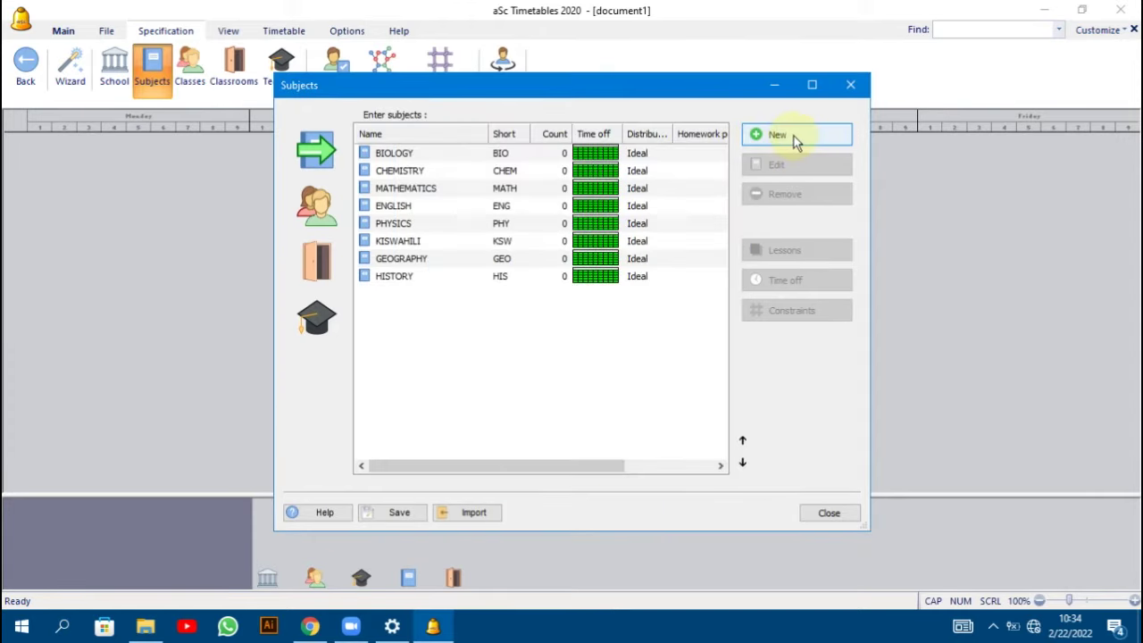
Add the subject CRE with the short name CRE.
{"action": "left_click", "coordinate": [797, 143]}
{"action": "type", "text": "CRE"}
{"action": "left_click", "coordinate": [575, 188]}
{"action": "type", "text": "RE"}
{"action": "left_click", "coordinate": [639, 471]}
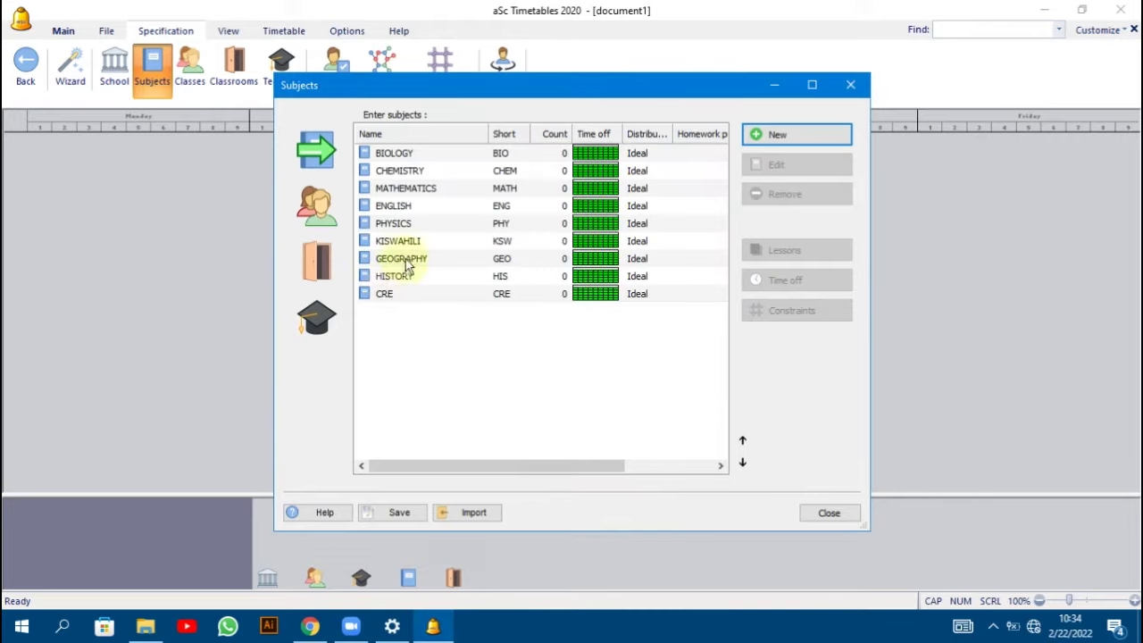
Add the subject BUSINESS STUDIES with the short name BST.
{"action": "left_click", "coordinate": [790, 144]}
{"action": "type", "text": "BUSINESS STUDIES"}
{"action": "left_click", "coordinate": [566, 183]}
{"action": "type", "text": "T"}
{"action": "left_click", "coordinate": [632, 471]}
Add the subject AGRICULTURE with the short name AGRI and close the subject list.
{"action": "left_click", "coordinate": [785, 133]}
{"action": "type", "text": "A"}
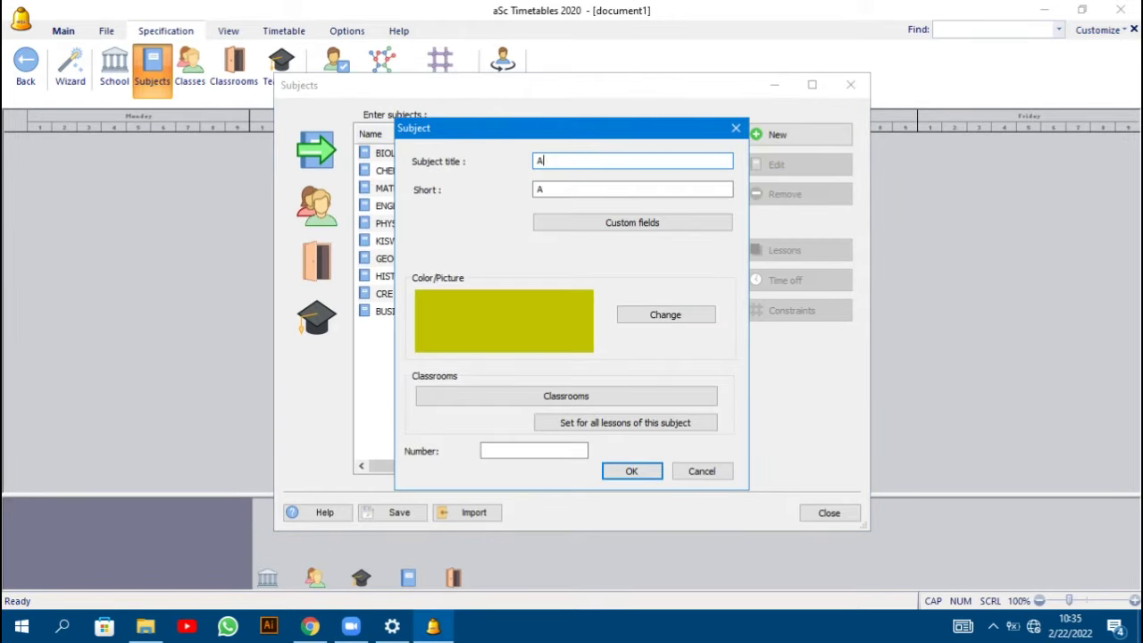
{"action": "type", "text": "GRICULTURE"}
{"action": "left_click", "coordinate": [628, 189]}
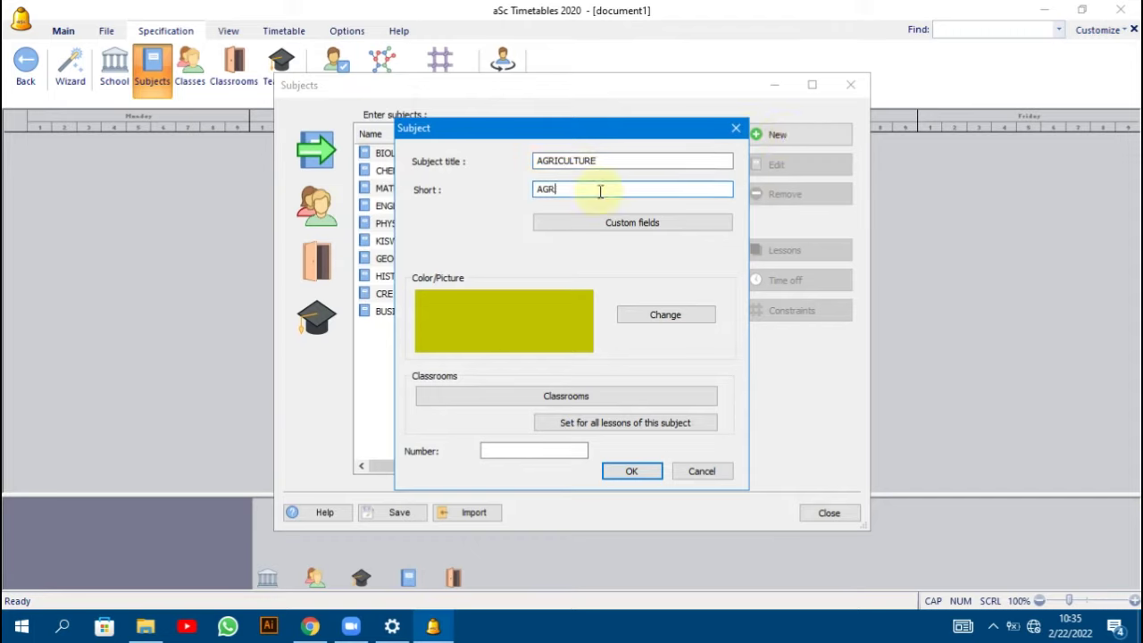
{"action": "left_click", "coordinate": [631, 471]}
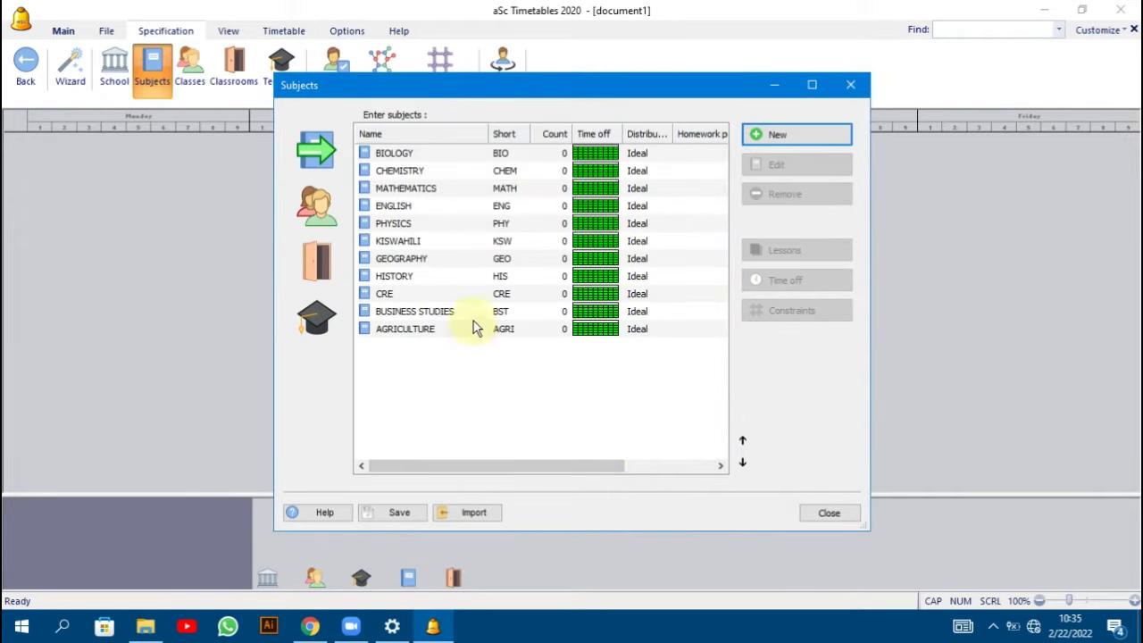
{"action": "left_click", "coordinate": [829, 514]}
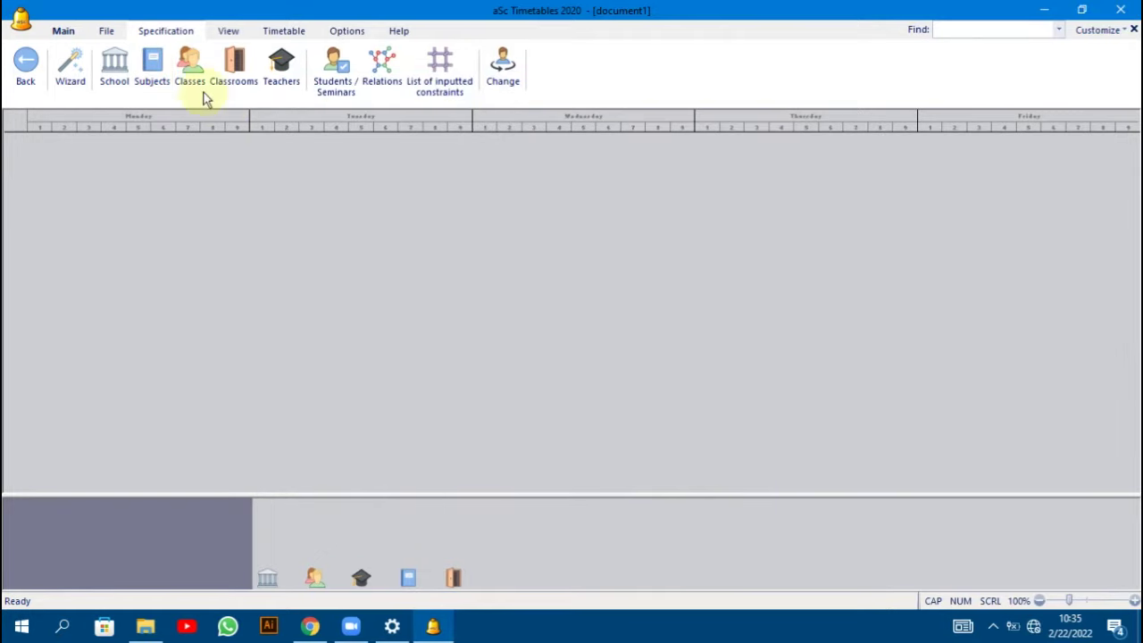
Add the class FORM 1 with the short name FORM 1 to the class list.
{"action": "left_click", "coordinate": [138, 72]}
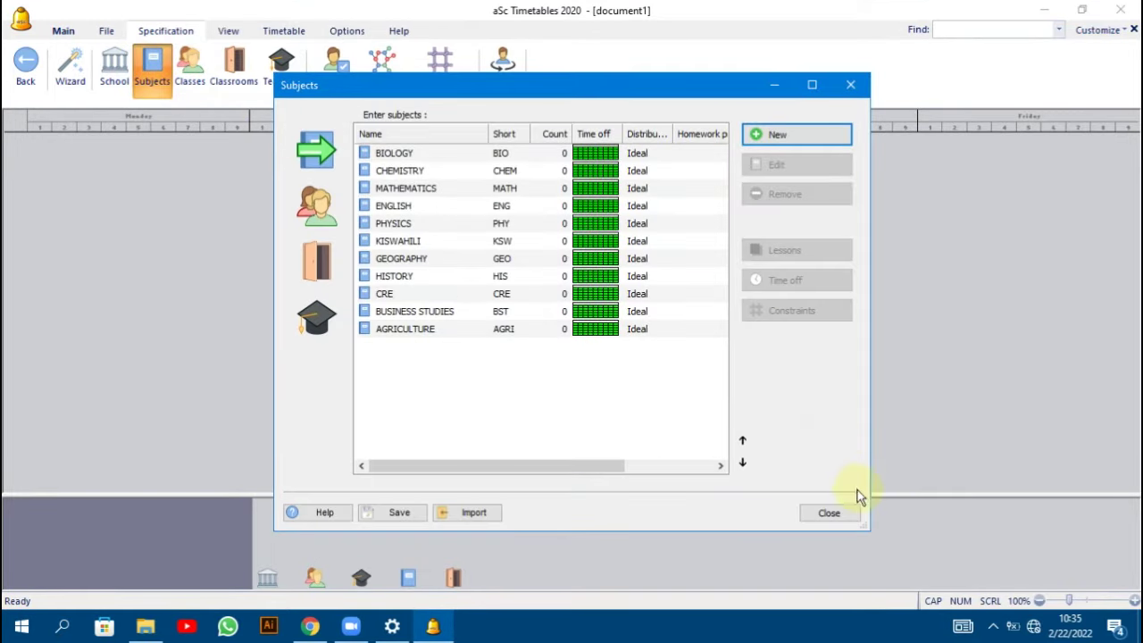
{"action": "left_click", "coordinate": [830, 514]}
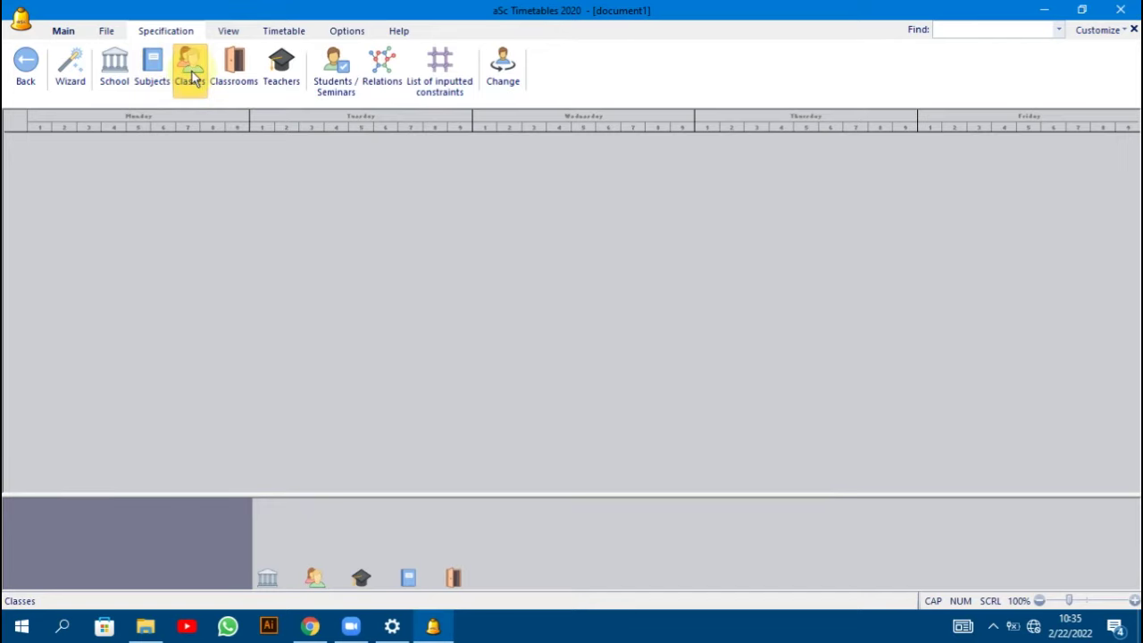
{"action": "left_click", "coordinate": [190, 72]}
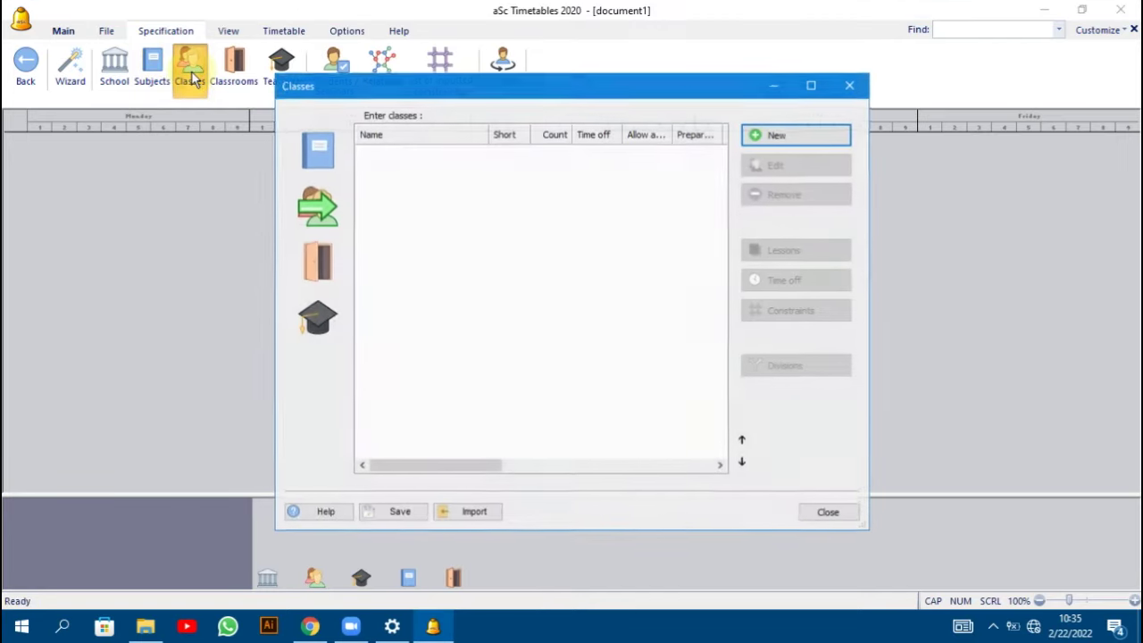
{"action": "left_click", "coordinate": [784, 135]}
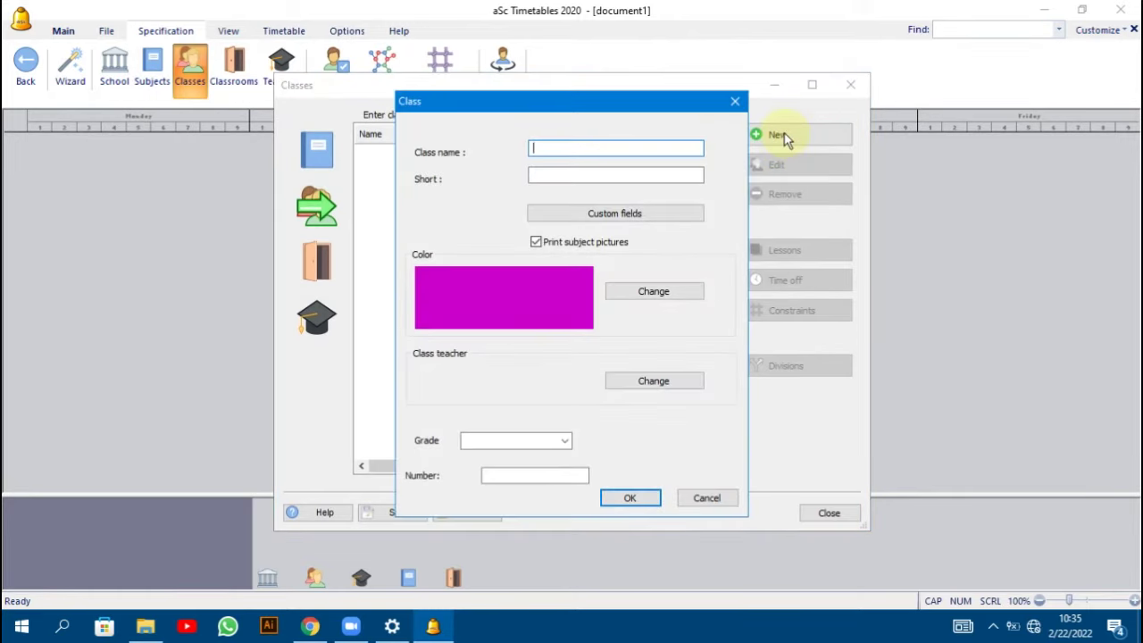
{"action": "type", "text": "FORM 1"}
{"action": "left_click", "coordinate": [641, 498]}
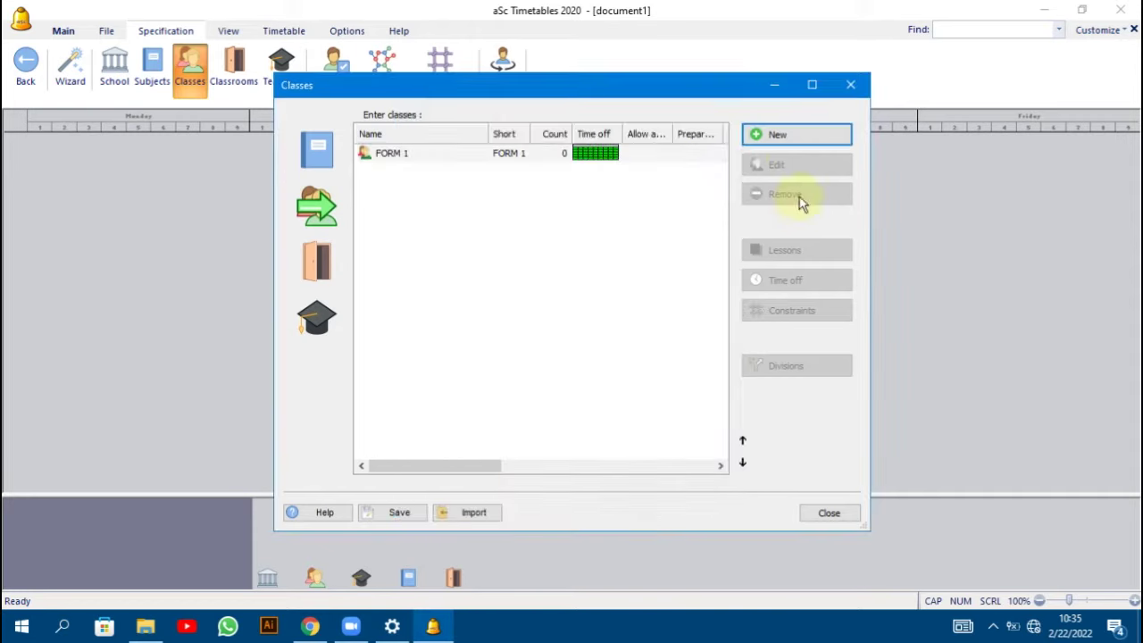
Add the class FORM 2 with the short name FORM 2.
{"action": "left_click", "coordinate": [790, 136]}
{"action": "type", "text": "FORM"}
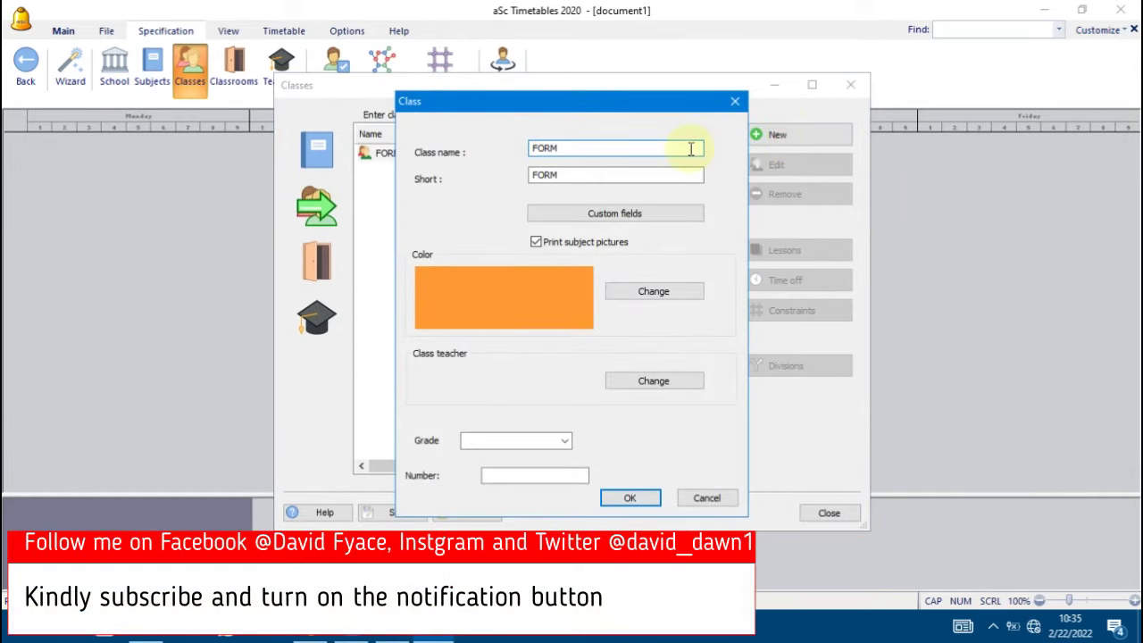
{"action": "type", "text": " 2"}
{"action": "left_click", "coordinate": [630, 498]}
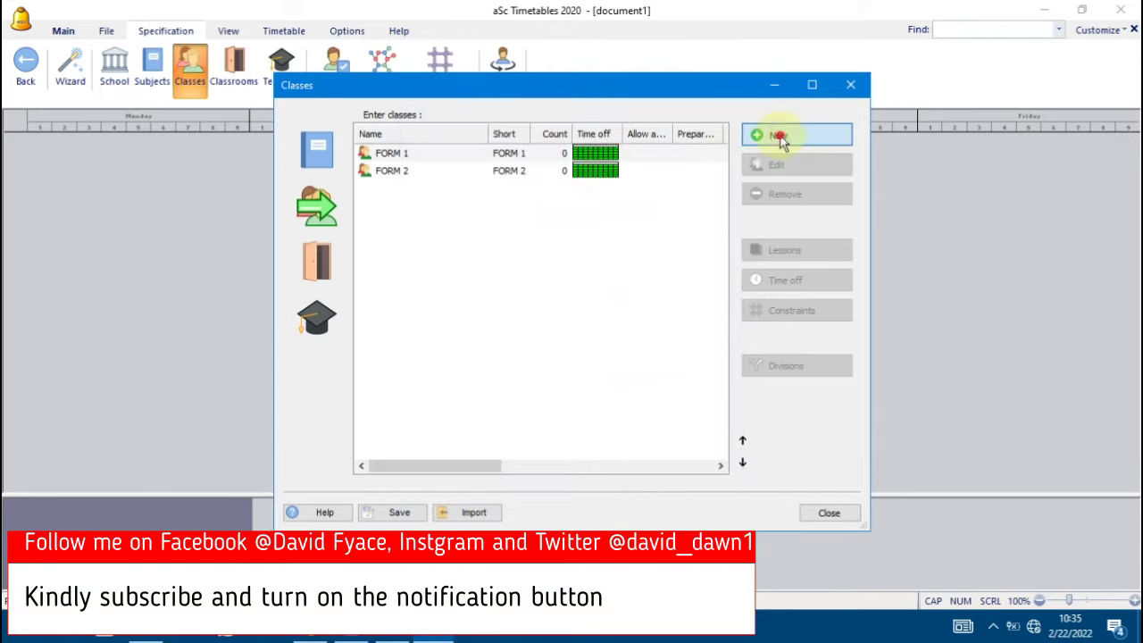
Add the class FORM 3 with the short name FORM 3.
{"action": "left_click", "coordinate": [780, 139]}
{"action": "type", "text": "FORM"}
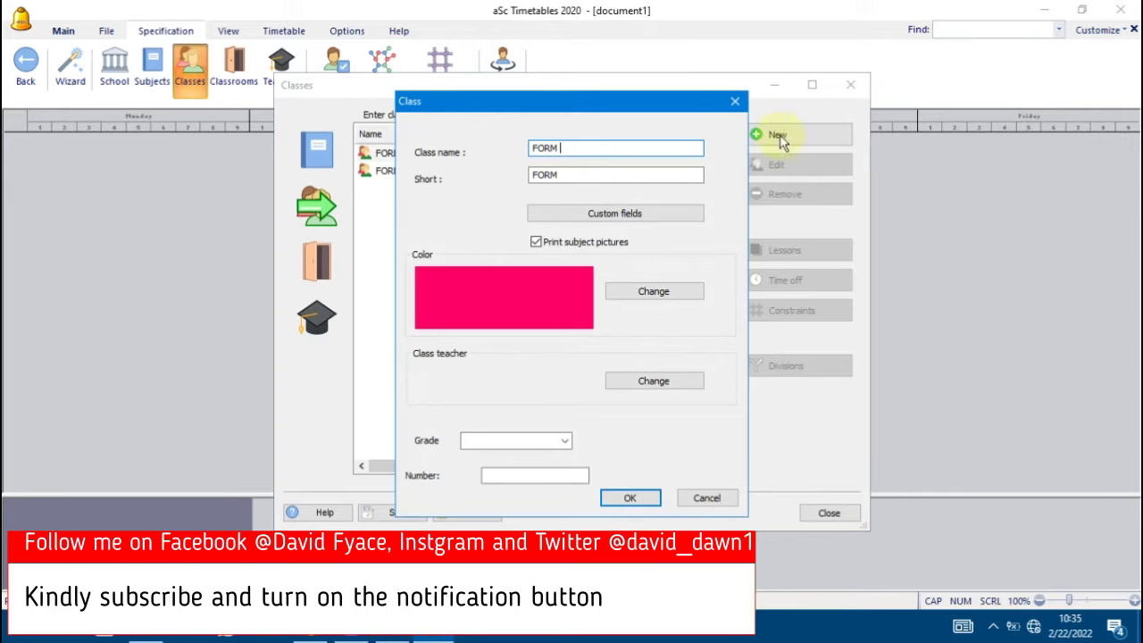
{"action": "type", "text": " 3"}
{"action": "left_click", "coordinate": [625, 497]}
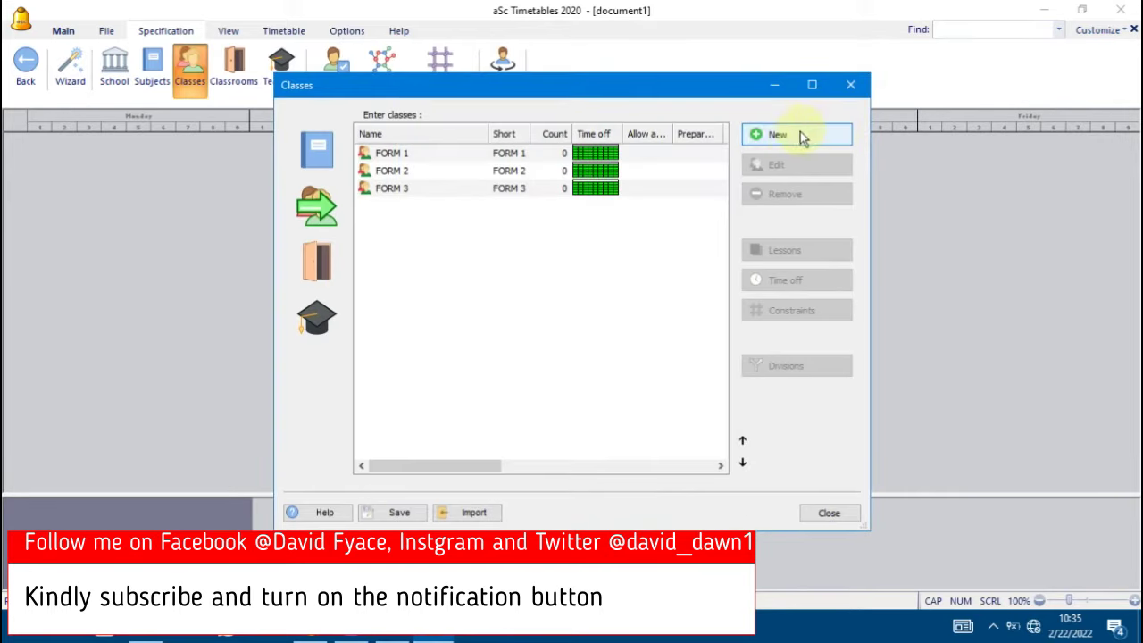
Add the class FORM 4 with the short name FORM 4 and close the class list.
{"action": "left_click", "coordinate": [793, 139]}
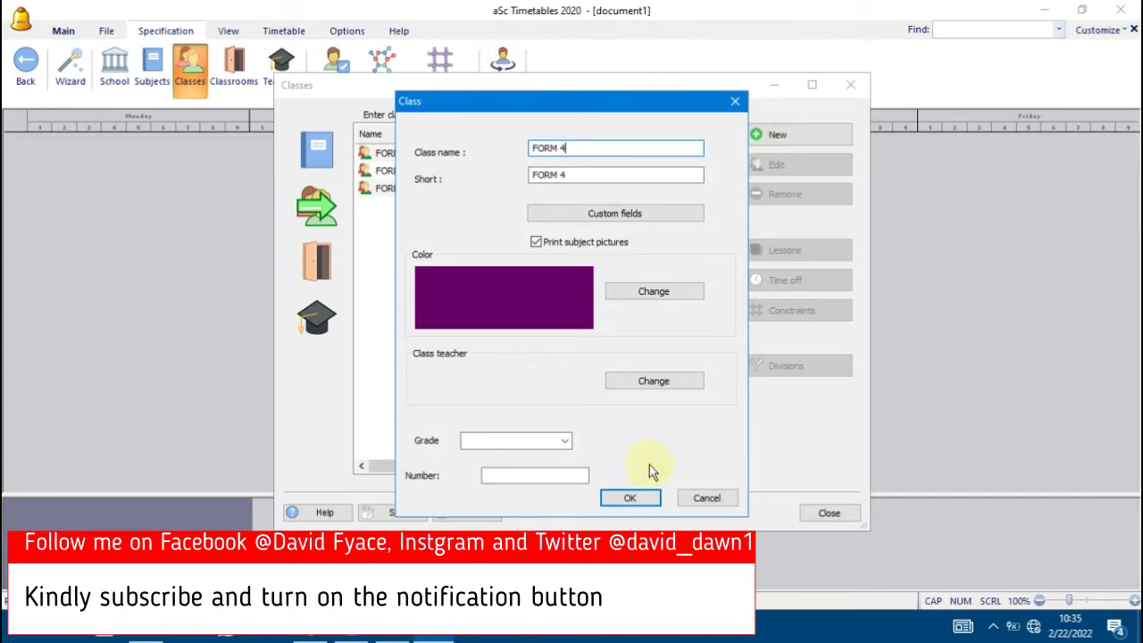
{"action": "left_click", "coordinate": [630, 498]}
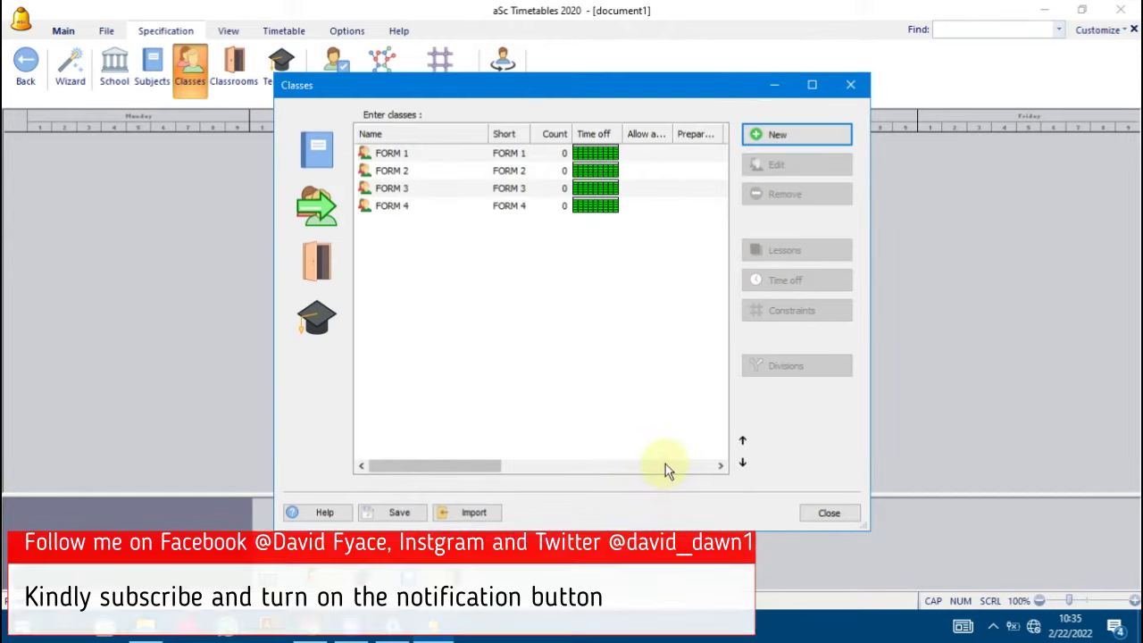
{"action": "left_click", "coordinate": [831, 514]}
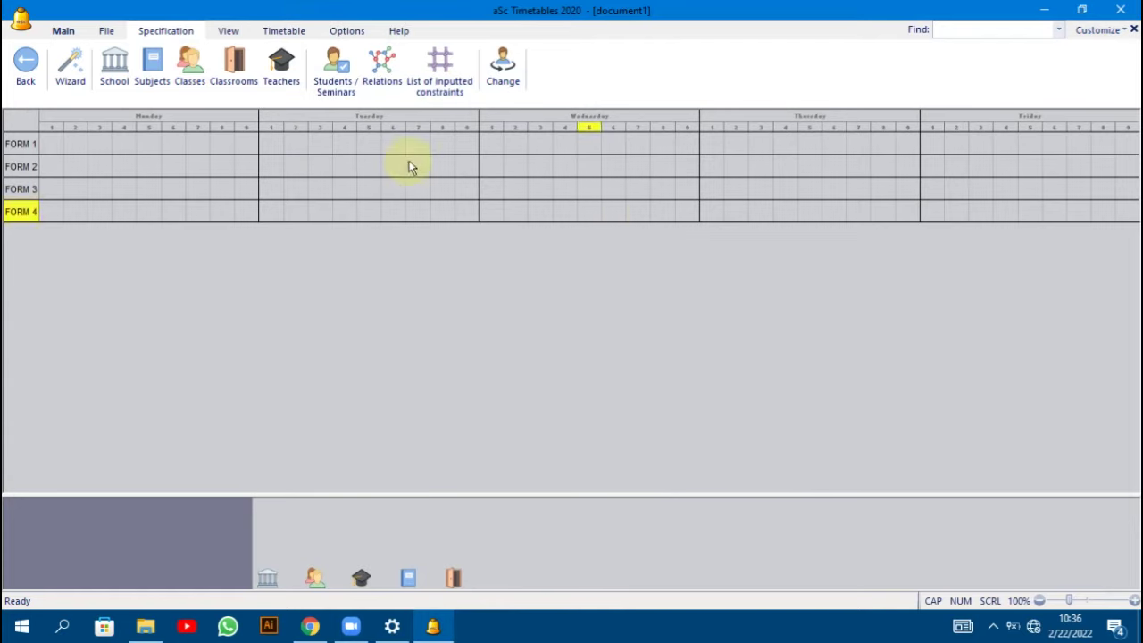
Add the first teacher, entering MR and the teacher's name as the last name, mark the teacher as male, and close the contract without lessons.
{"action": "left_click", "coordinate": [230, 71]}
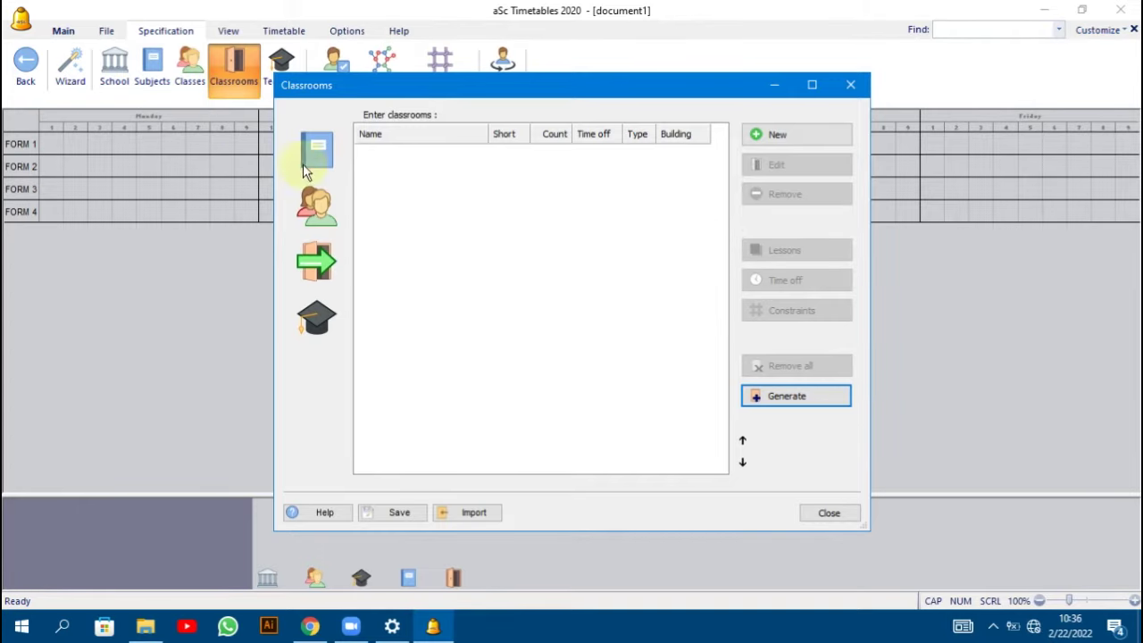
{"action": "left_click", "coordinate": [864, 91]}
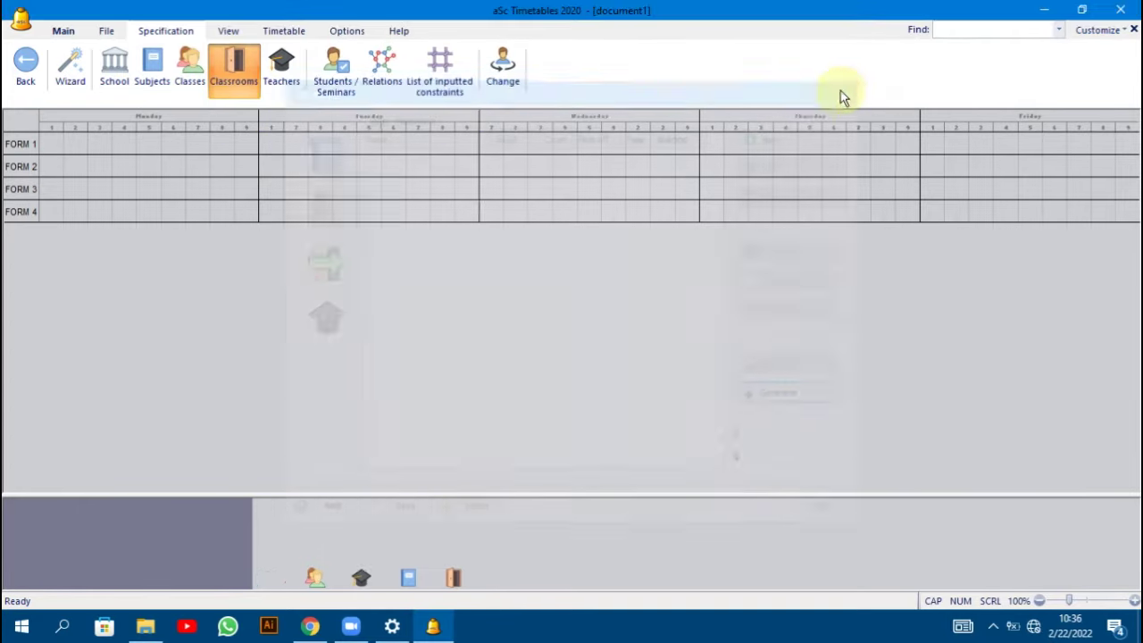
{"action": "left_click", "coordinate": [284, 70]}
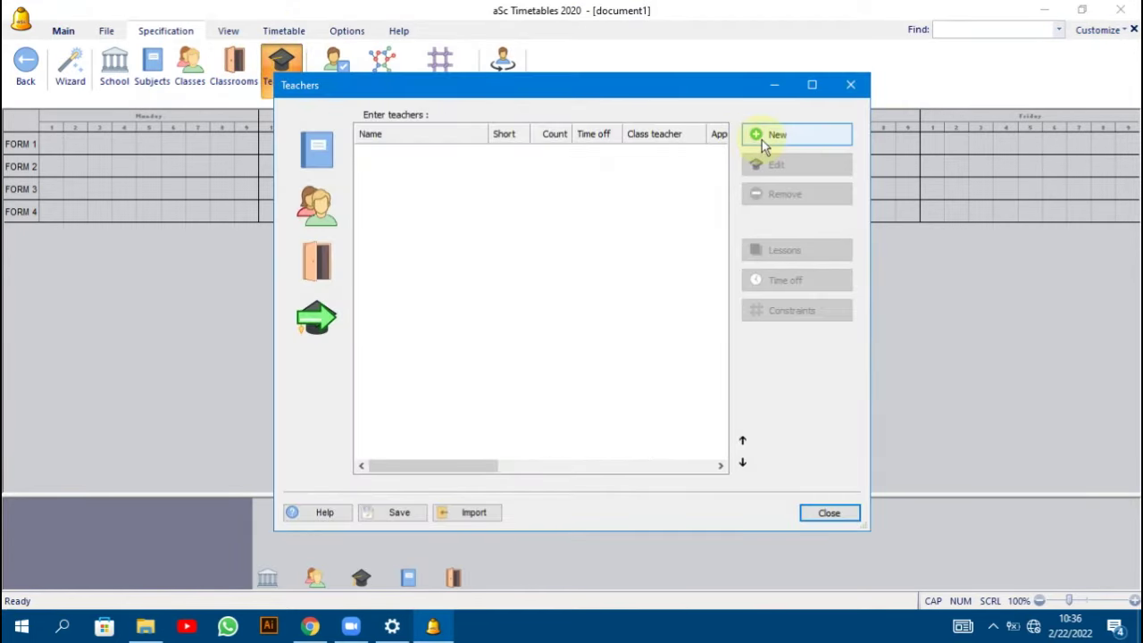
{"action": "left_click", "coordinate": [764, 141]}
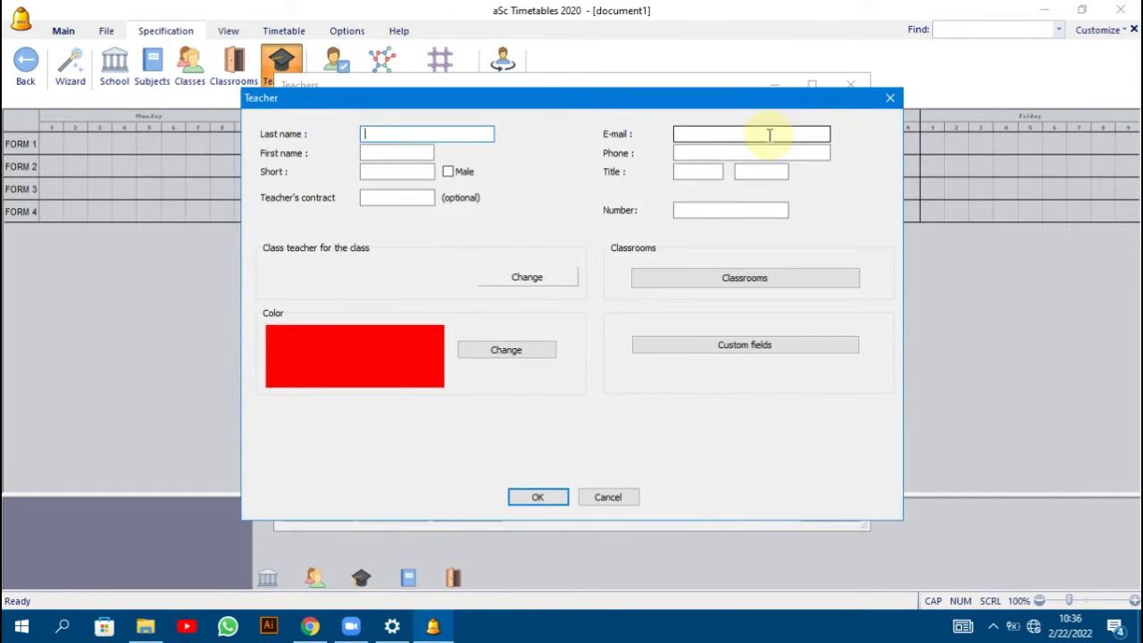
{"action": "type", "text": "MR "}
{"action": "type", "text": "dAVUID"}
{"action": "type", "text": " DAVID"}
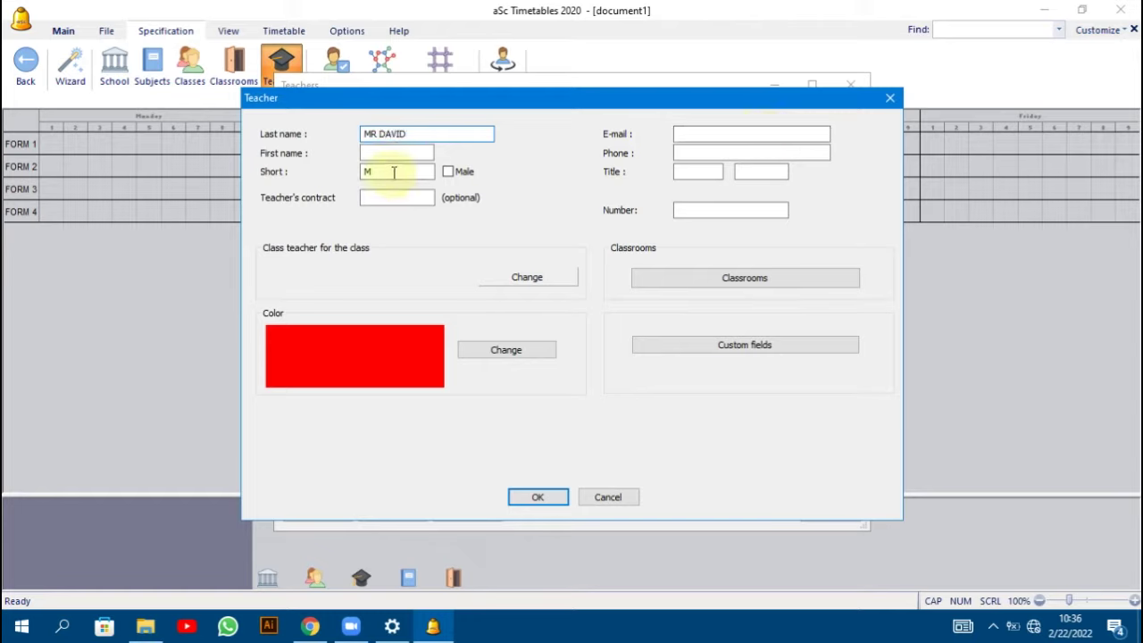
{"action": "left_click", "coordinate": [446, 173]}
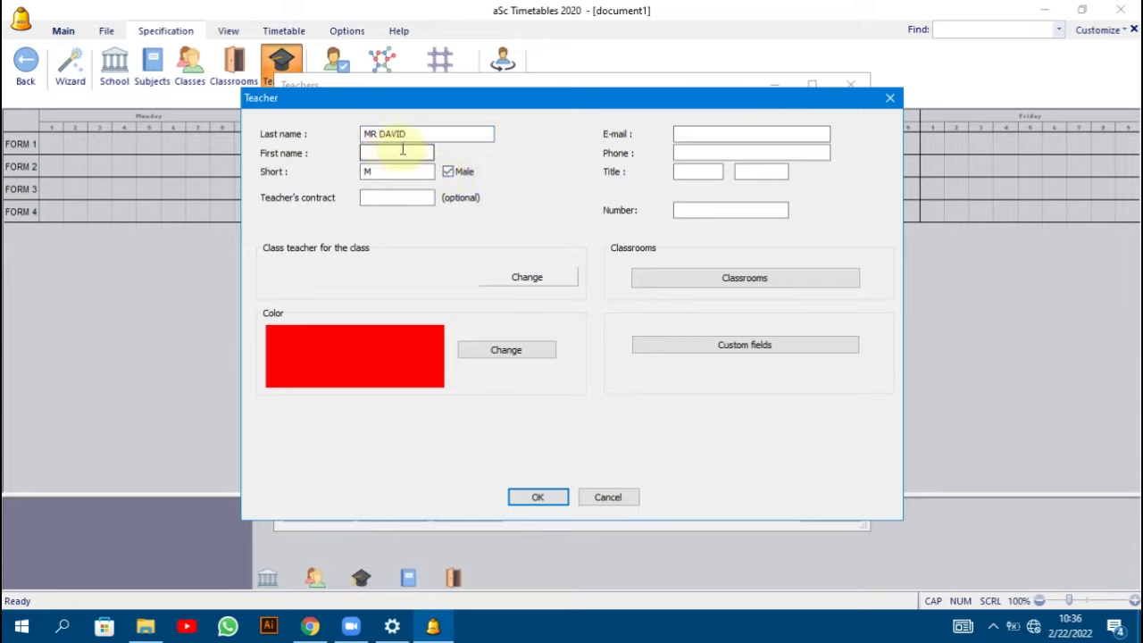
{"action": "left_click", "coordinate": [538, 497]}
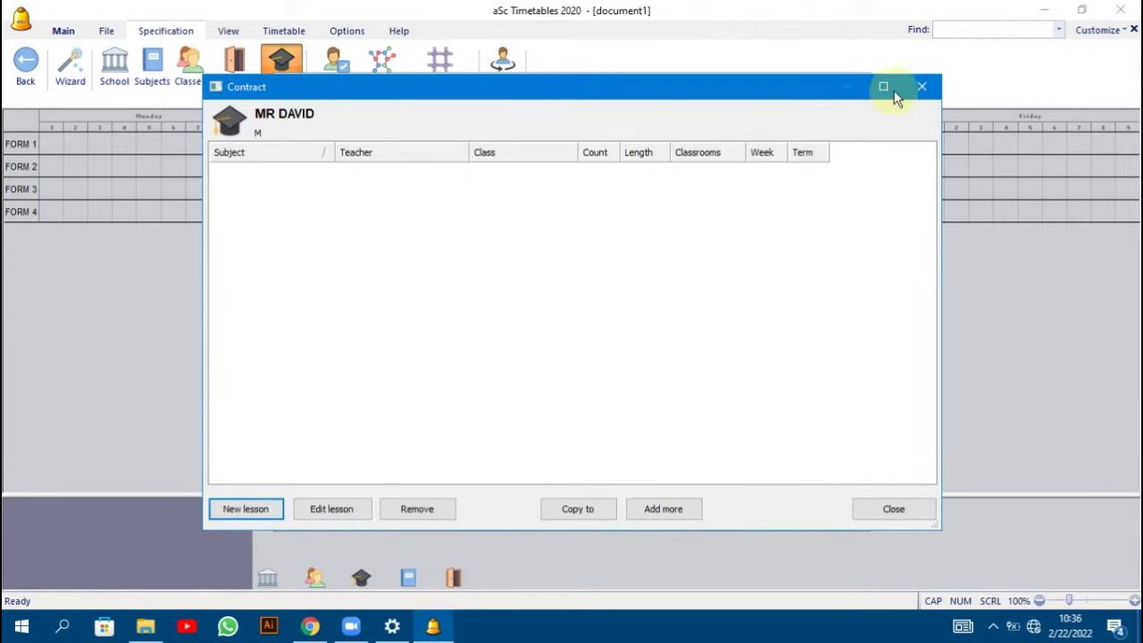
{"action": "left_click", "coordinate": [921, 87]}
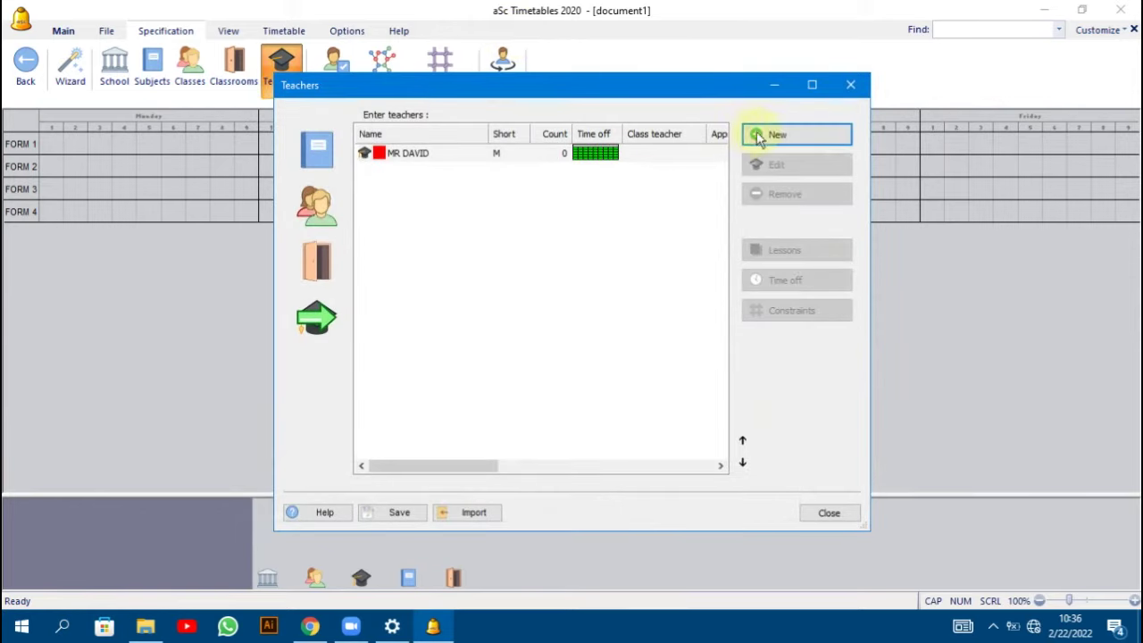
Add the second teacher, with MR and the teacher's name as the last name, and close the contract without lessons.
{"action": "left_click", "coordinate": [772, 139]}
{"action": "type", "text": "MR KEN"}
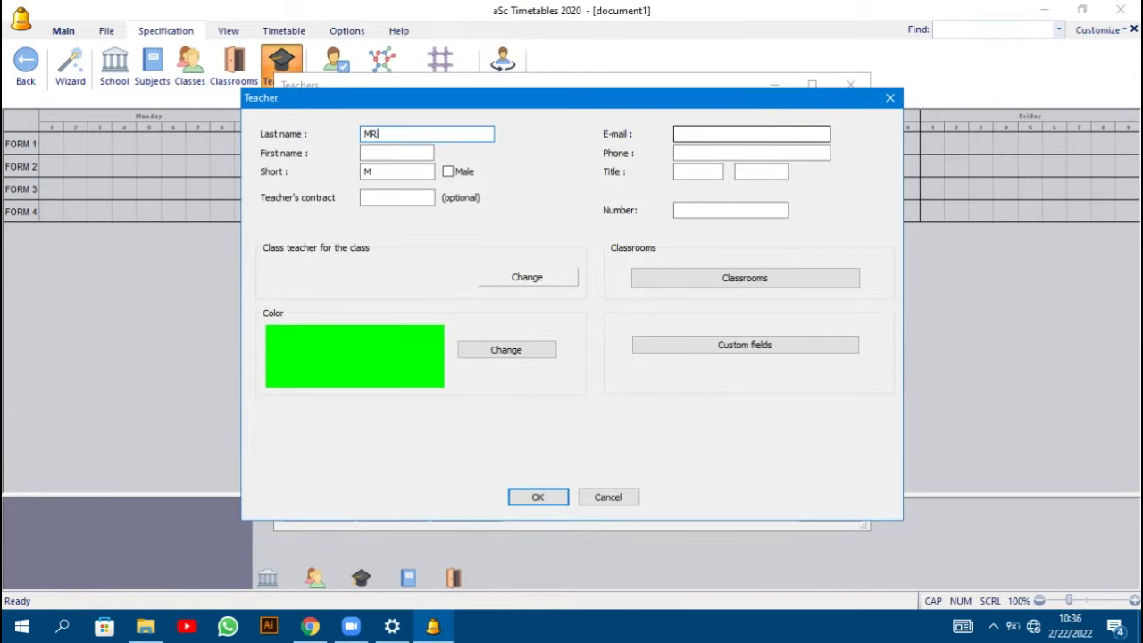
{"action": "left_click", "coordinate": [544, 494]}
{"action": "left_click", "coordinate": [920, 86]}
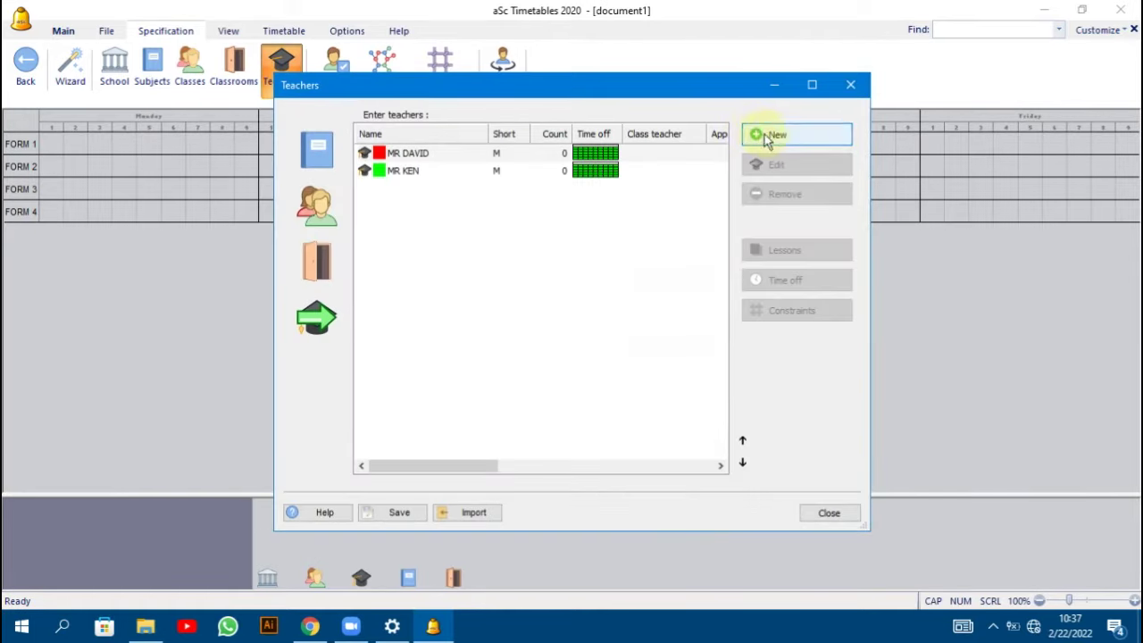
Add the third teacher, with MSS and the teacher's name as the last name, and close the contract without lessons.
{"action": "left_click", "coordinate": [773, 139]}
{"action": "type", "text": "MS"}
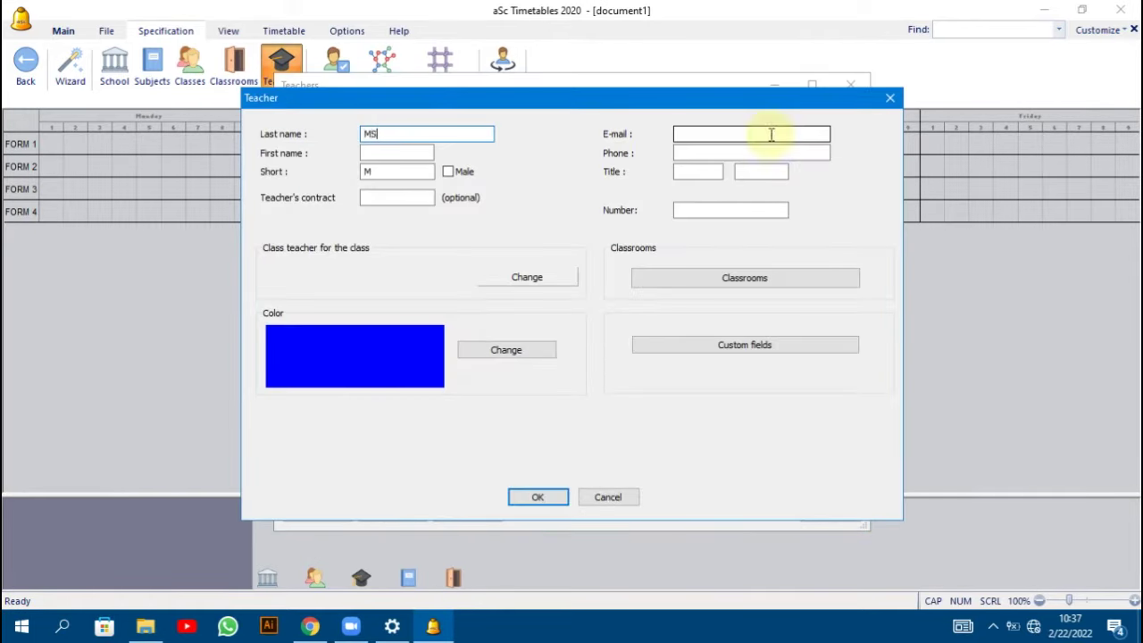
{"action": "type", "text": "S CAROO"}
{"action": "left_click", "coordinate": [531, 495]}
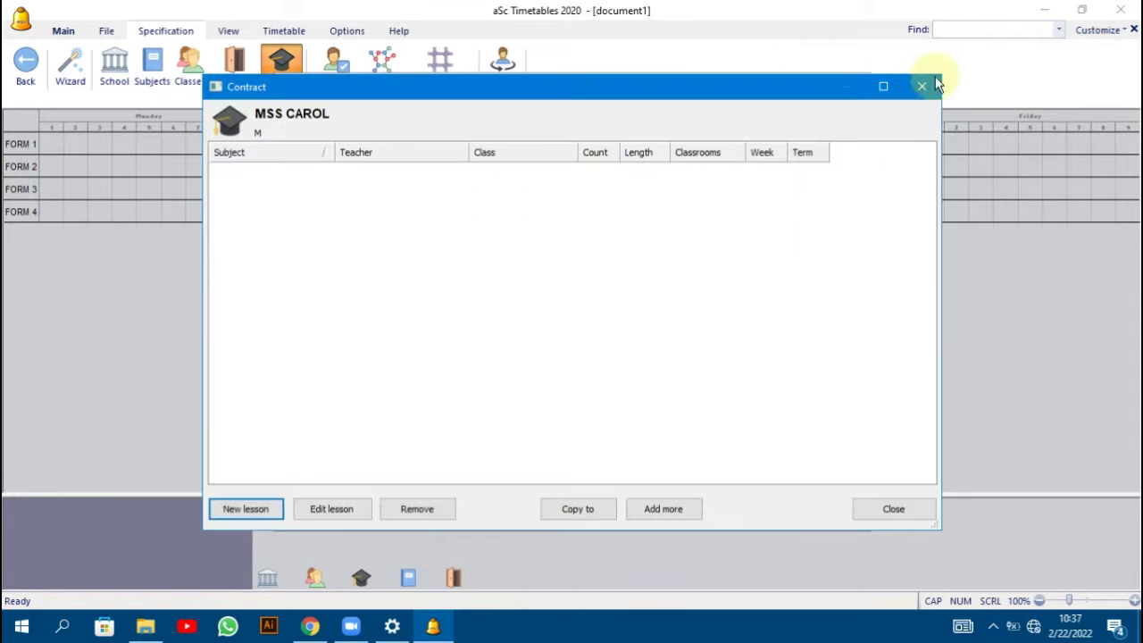
{"action": "left_click", "coordinate": [922, 87]}
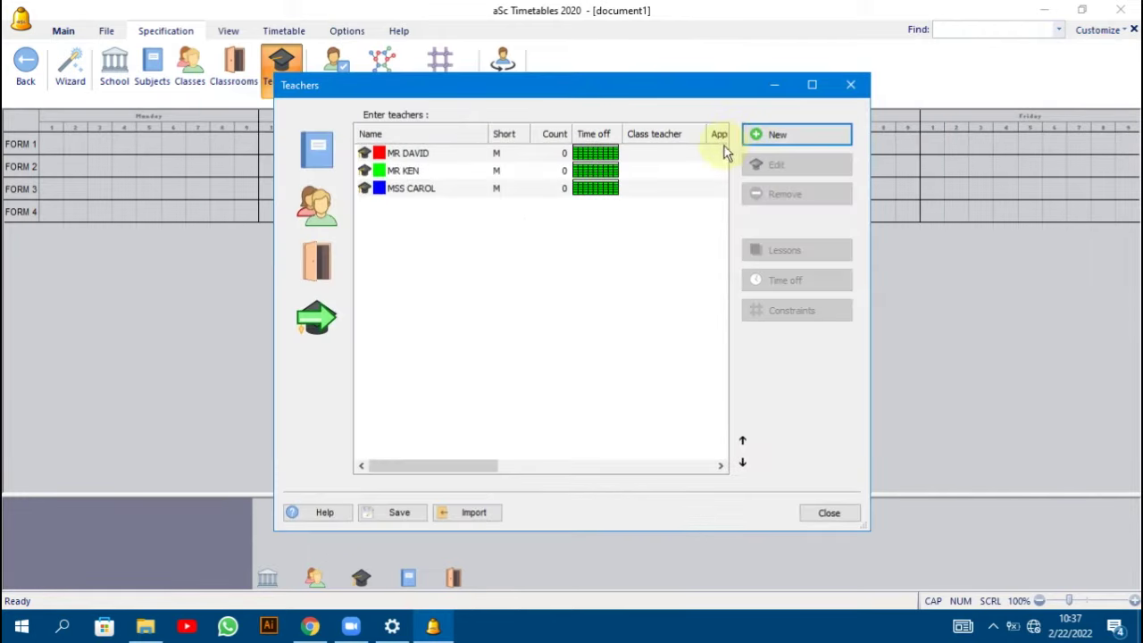
Add the fourth teacher, with MADAM and the teacher's name as the last name, and close the contract without lessons.
{"action": "left_click", "coordinate": [783, 135]}
{"action": "type", "text": "MADA"}
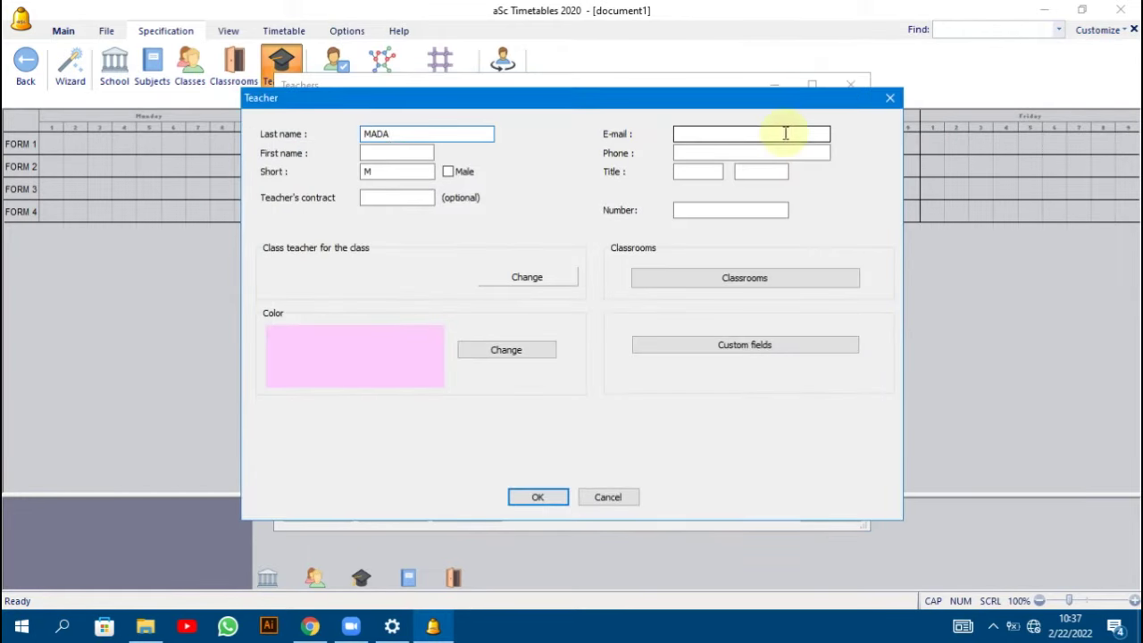
{"action": "type", "text": "M nELLU"}
{"action": "type", "text": "==="}
{"action": "type", "text": "elyy"}
{"action": "type", "text": "NELLY"}
{"action": "left_click", "coordinate": [539, 497]}
{"action": "left_click", "coordinate": [922, 85]}
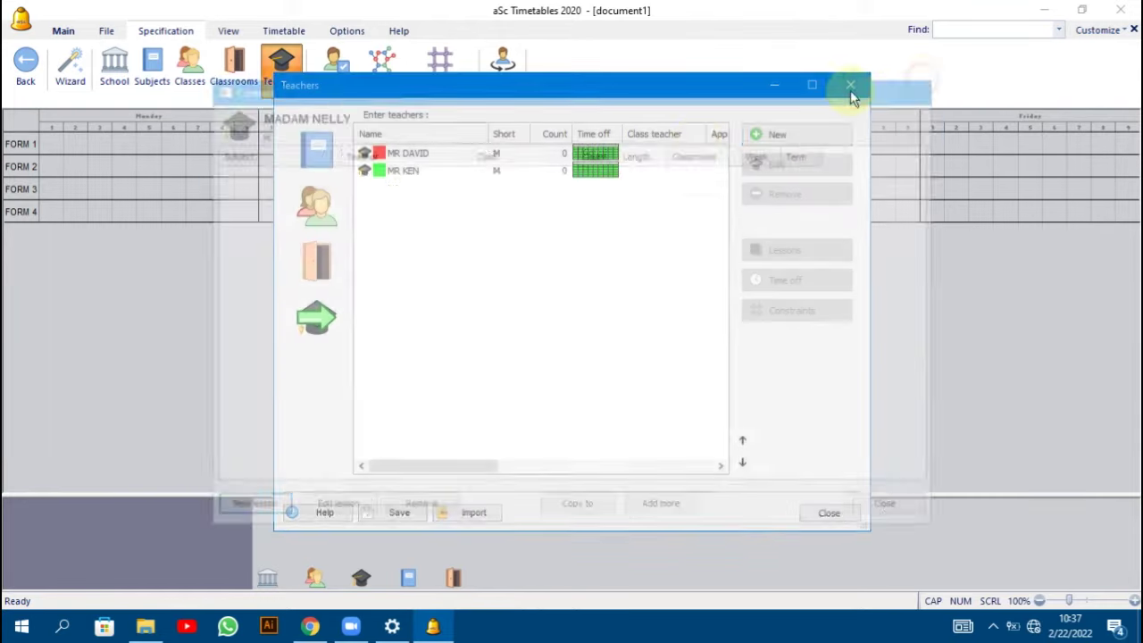
Add the fifth teacher, with MR and the teacher's name as the last name, and close the contract without lessons.
{"action": "left_click", "coordinate": [777, 135]}
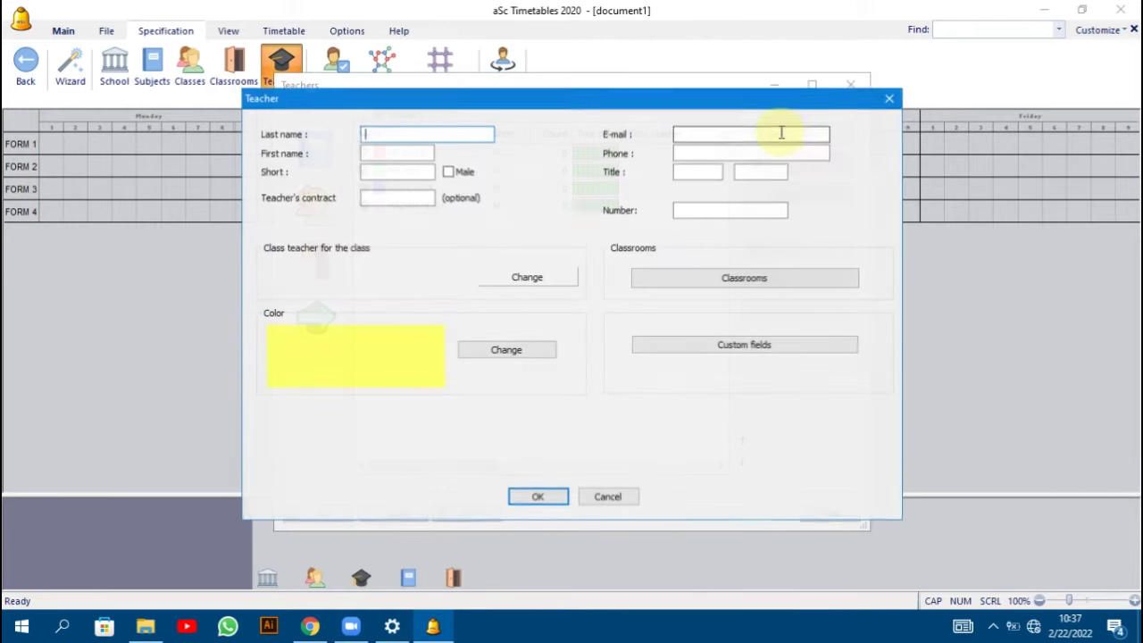
{"action": "type", "text": "MR KIBET"}
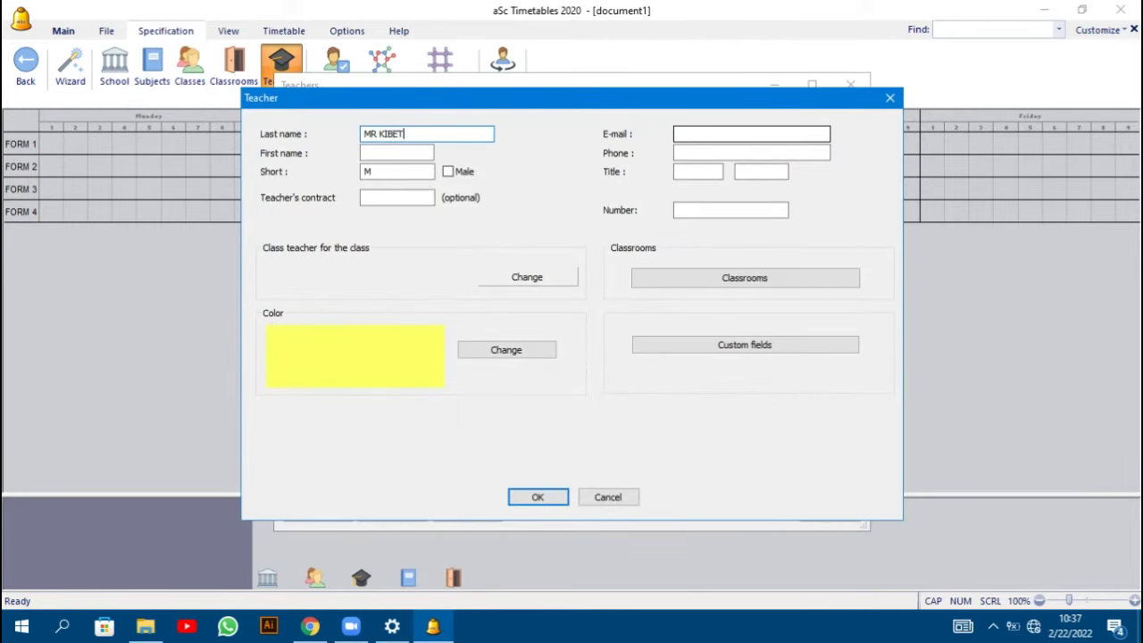
{"action": "left_click", "coordinate": [556, 497]}
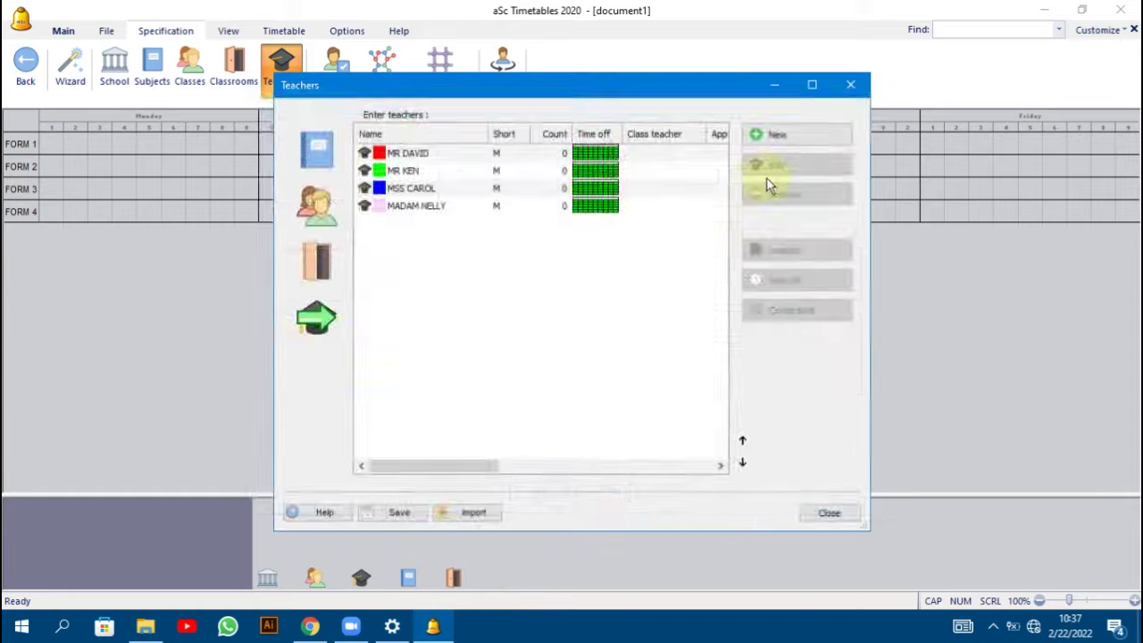
{"action": "left_click", "coordinate": [919, 84]}
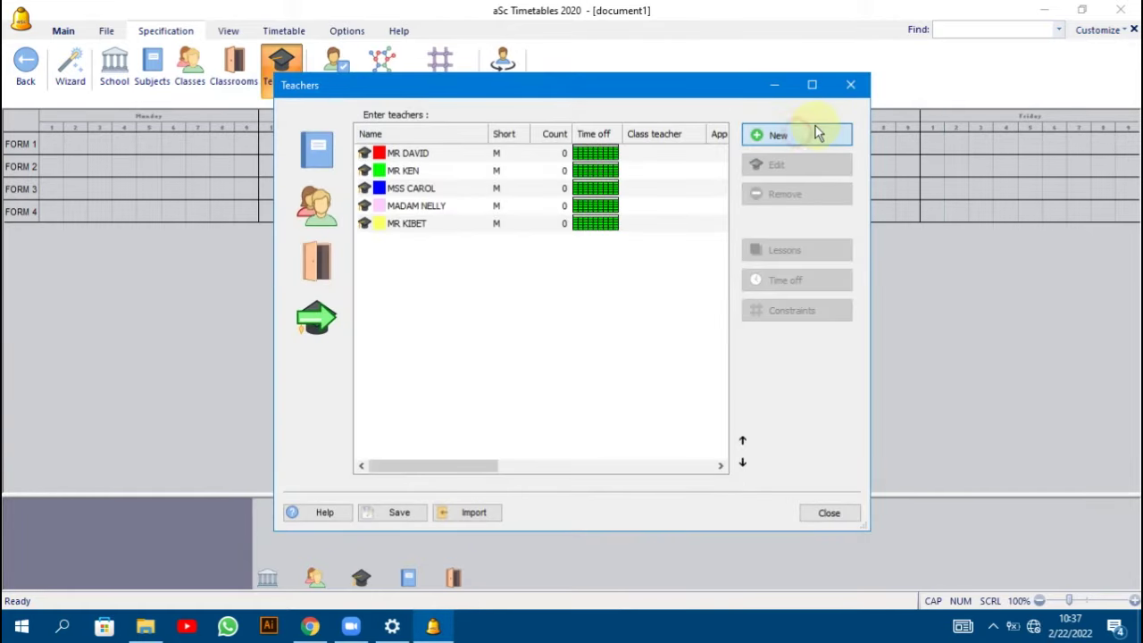
Add the sixth teacher, with MR and the teacher's name as the last name, and close the contract without lessons.
{"action": "left_click", "coordinate": [815, 134]}
{"action": "type", "text": "MR MUTUKU"}
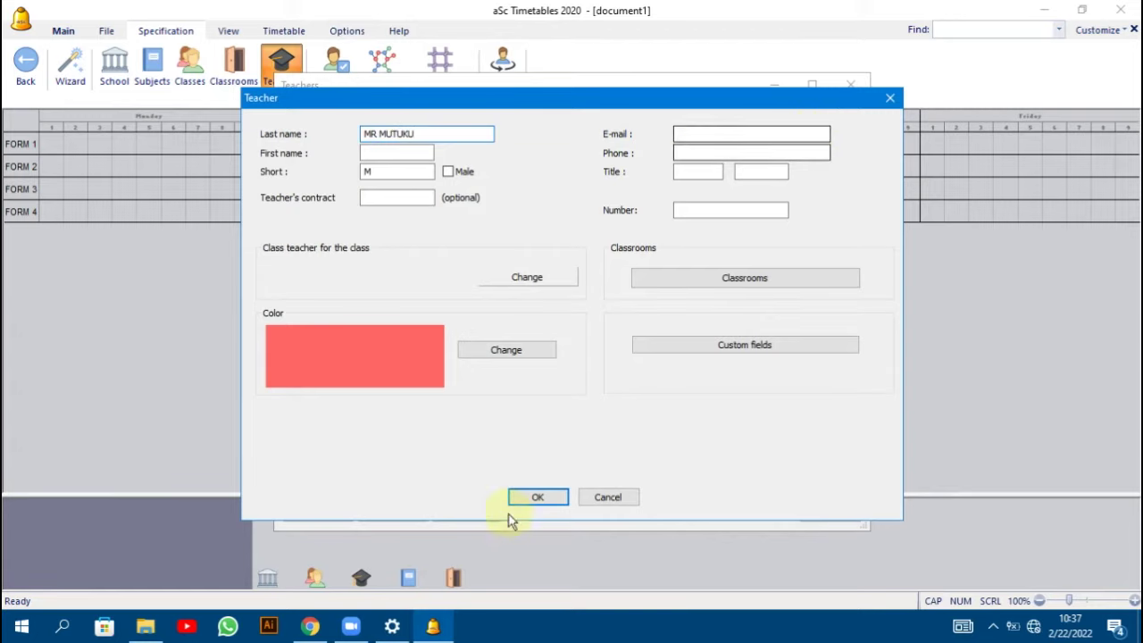
{"action": "left_click", "coordinate": [541, 501]}
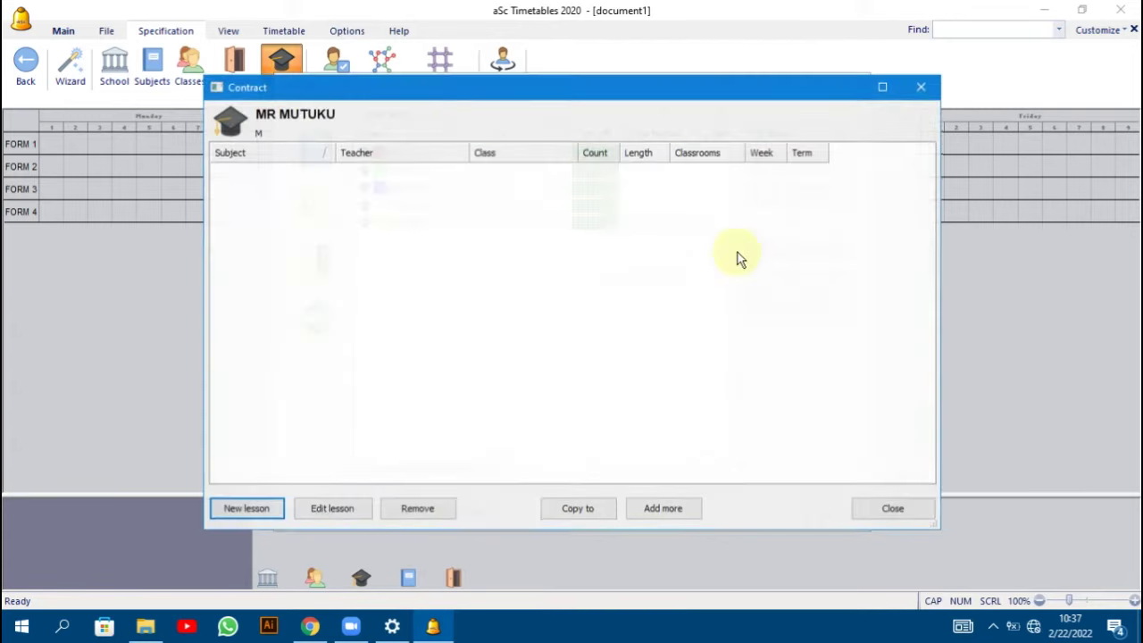
{"action": "left_click", "coordinate": [929, 89]}
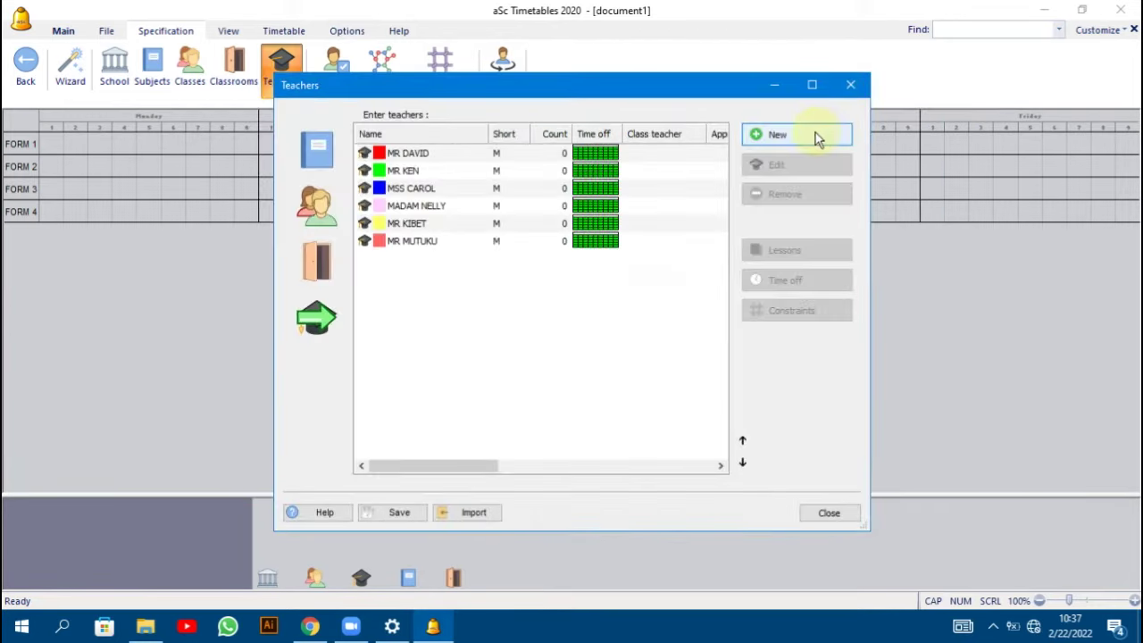
Add the seventh teacher, with MSS and the teacher's name as the last name, and close the contract without lessons.
{"action": "left_click", "coordinate": [816, 132]}
{"action": "type", "text": "MSS "}
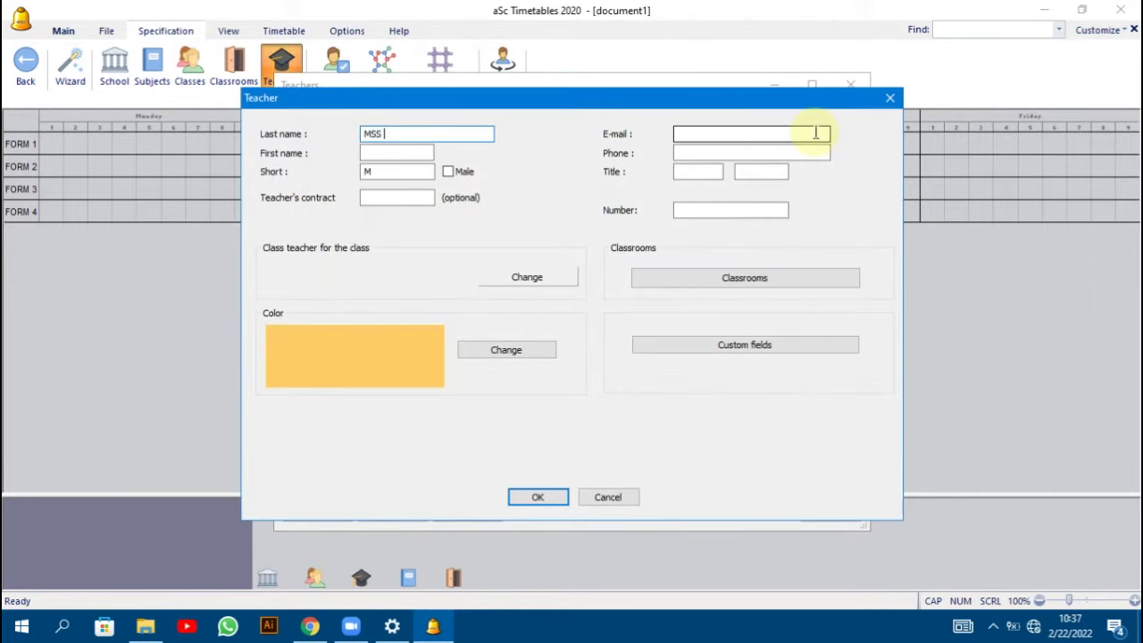
{"action": "type", "text": "FLAVIAN"}
{"action": "left_click", "coordinate": [536, 497]}
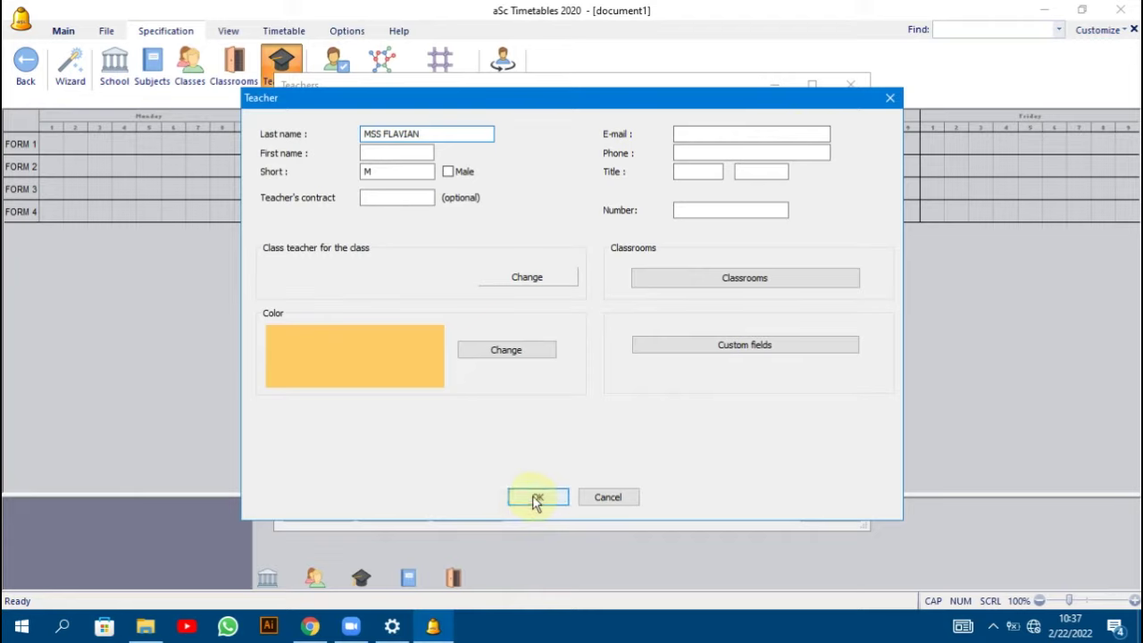
{"action": "left_click", "coordinate": [919, 90]}
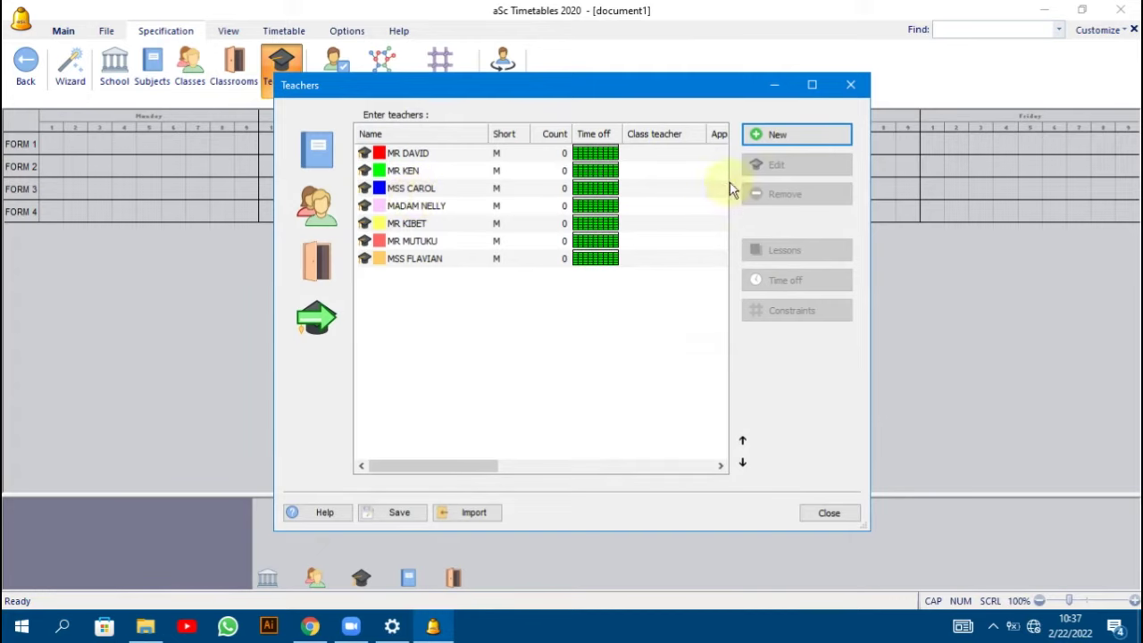
Add the eighth teacher, with MR and the teacher's name as the last name, and close the contract without lessons.
{"action": "left_click", "coordinate": [781, 140]}
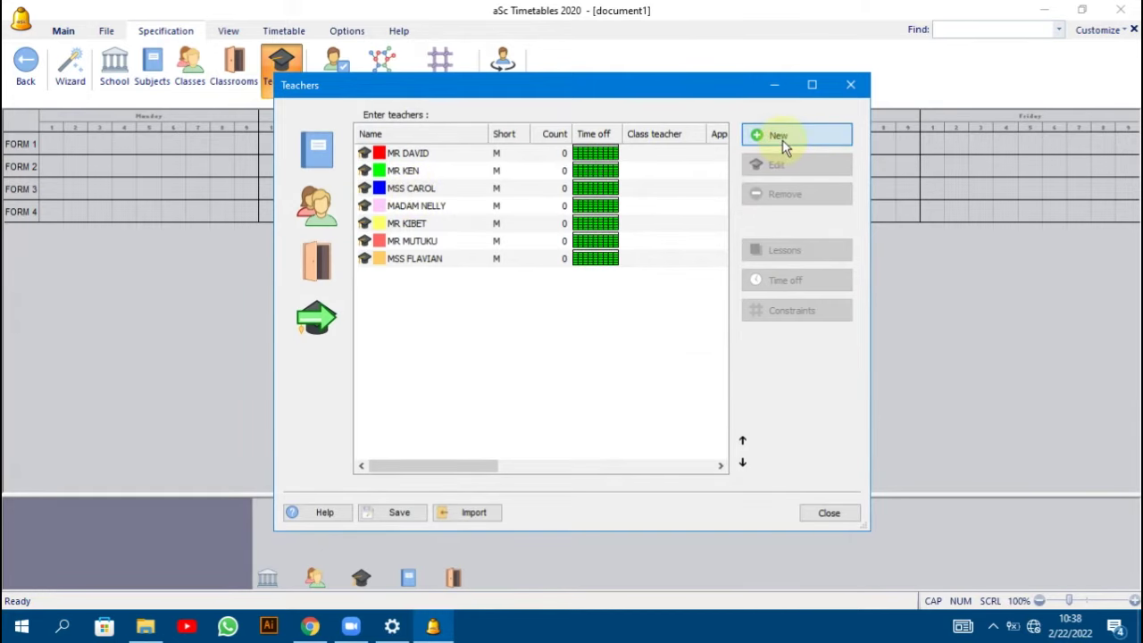
{"action": "type", "text": "MR M"}
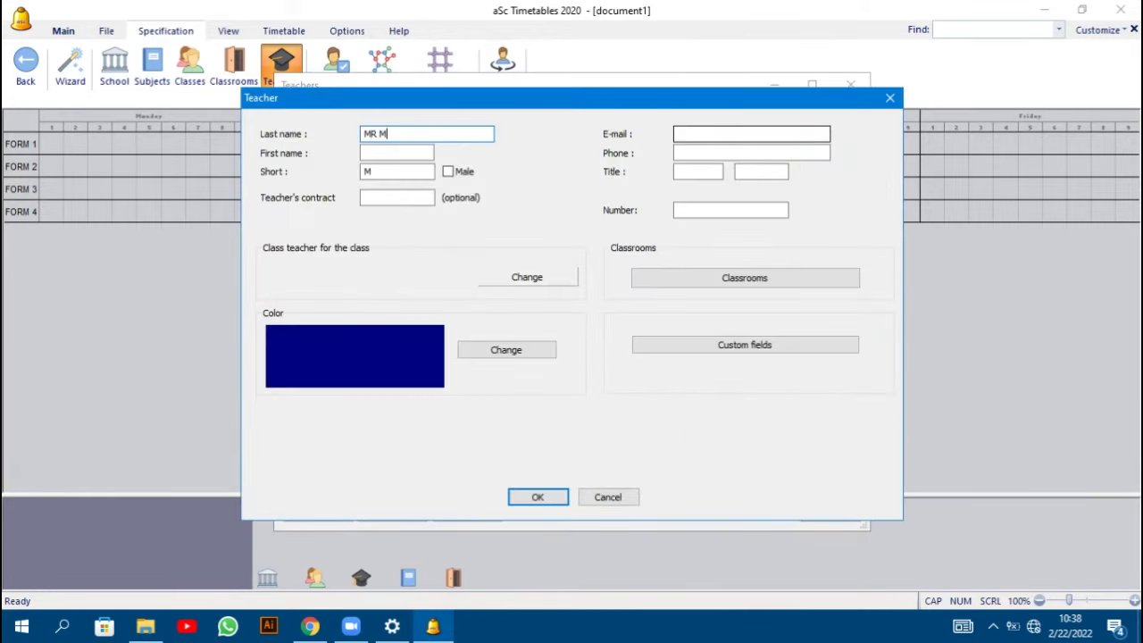
{"action": "type", "text": "AINA"}
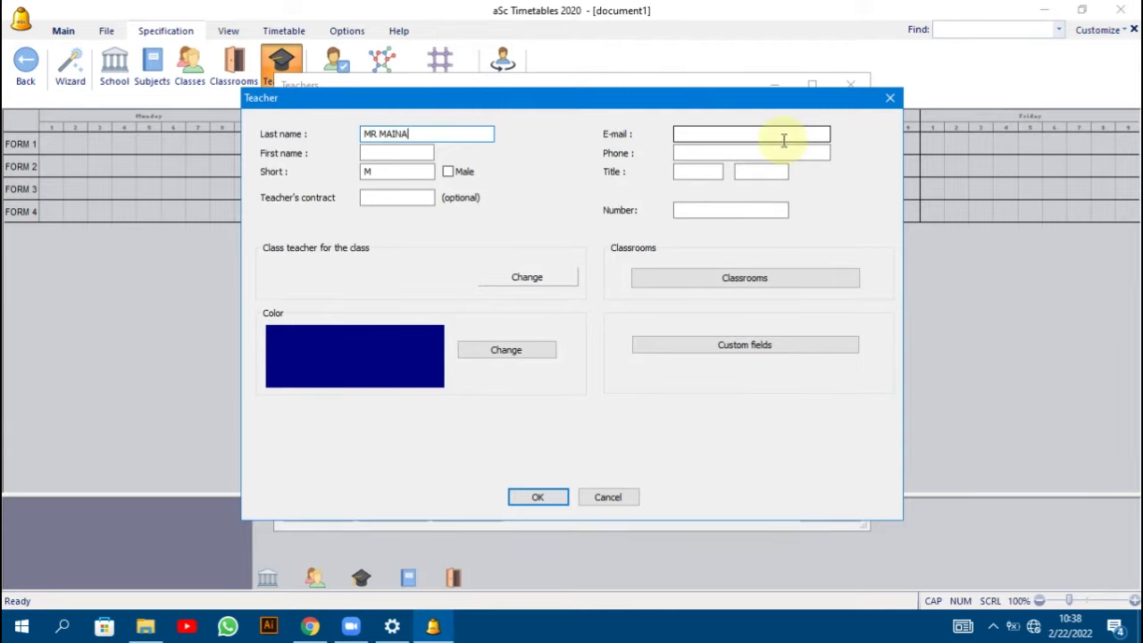
{"action": "left_click", "coordinate": [550, 499]}
{"action": "left_click", "coordinate": [924, 85]}
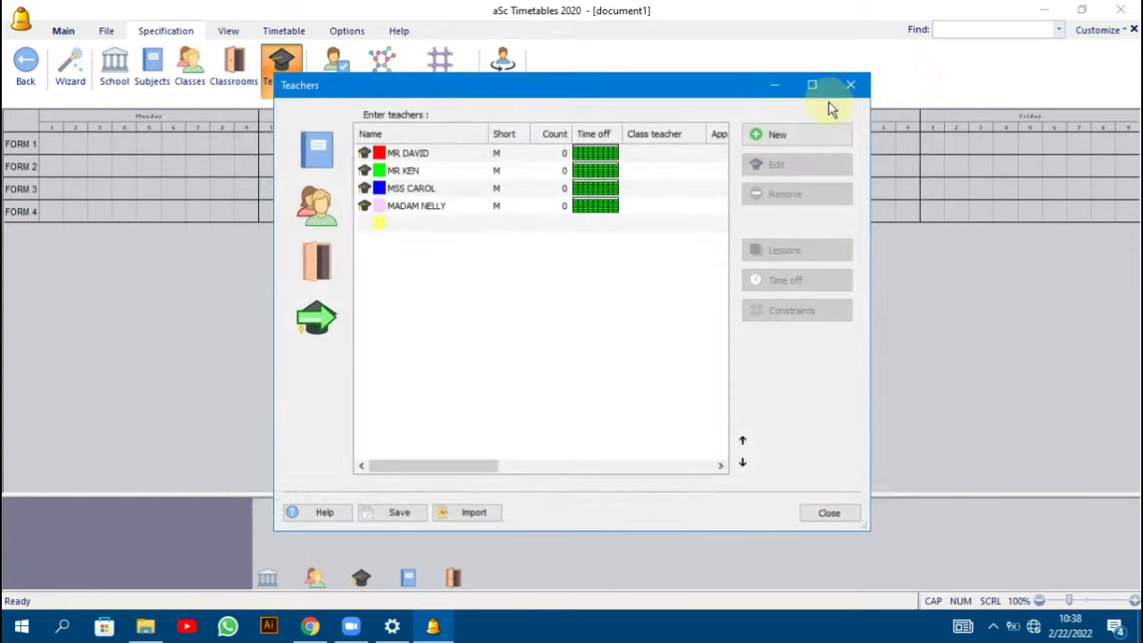
Add the ninth teacher, with MSS and the teacher's name as the last name, and close the contract without lessons.
{"action": "left_click", "coordinate": [795, 135]}
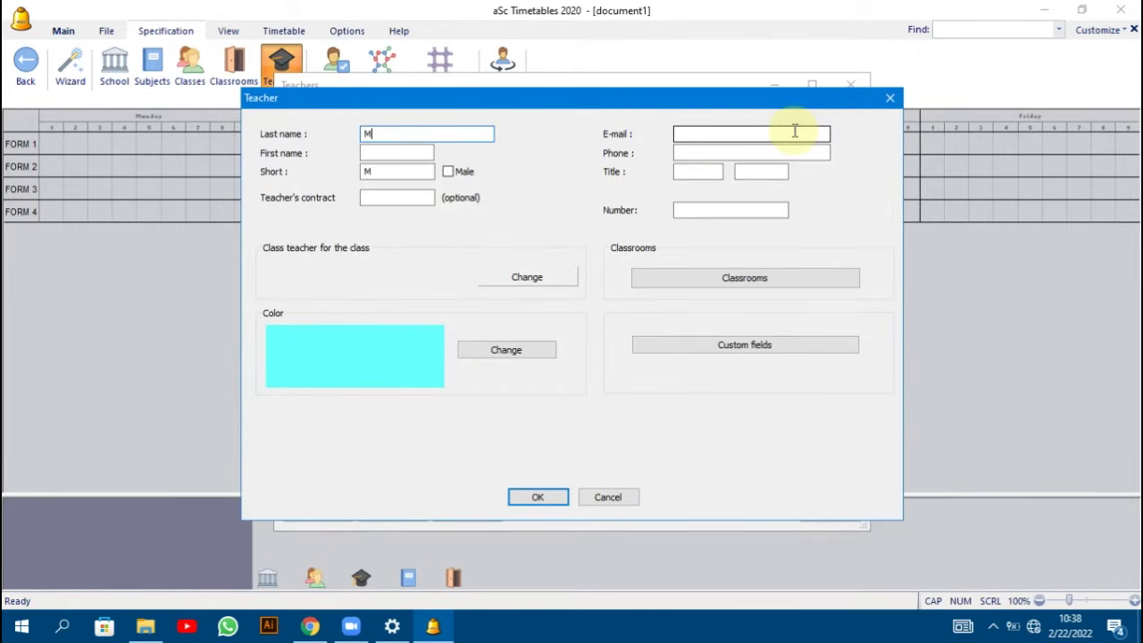
{"action": "type", "text": "MSS GRACE"}
{"action": "left_click", "coordinate": [536, 493]}
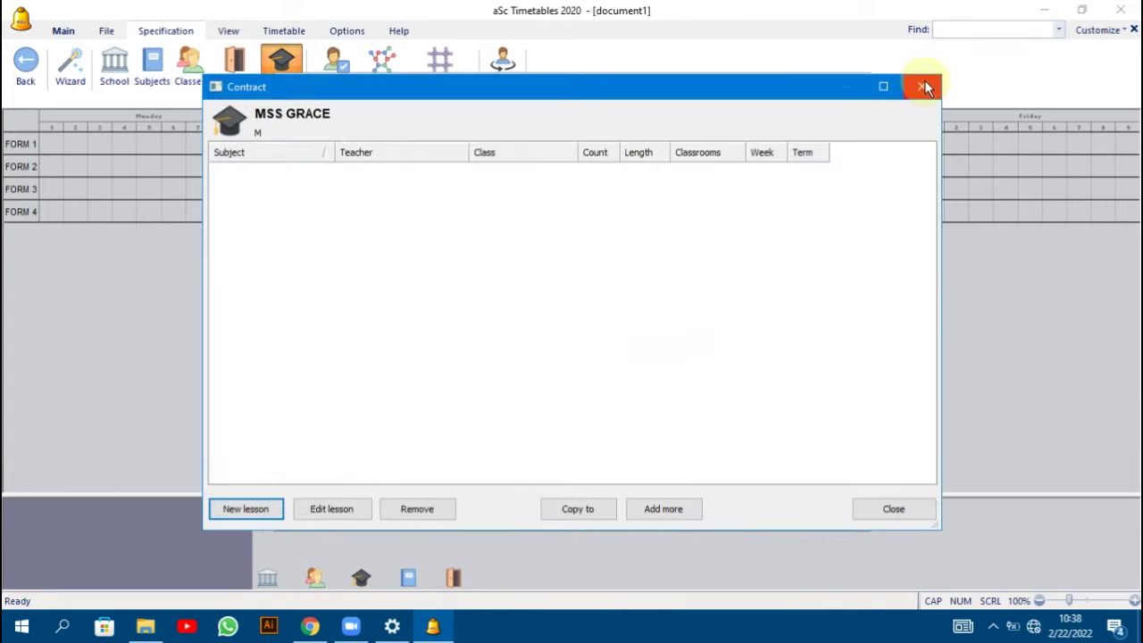
{"action": "left_click", "coordinate": [921, 85]}
Add the tenth teacher, with MRS and the teacher's name as the last name, and close the contract without lessons.
{"action": "left_click", "coordinate": [829, 139]}
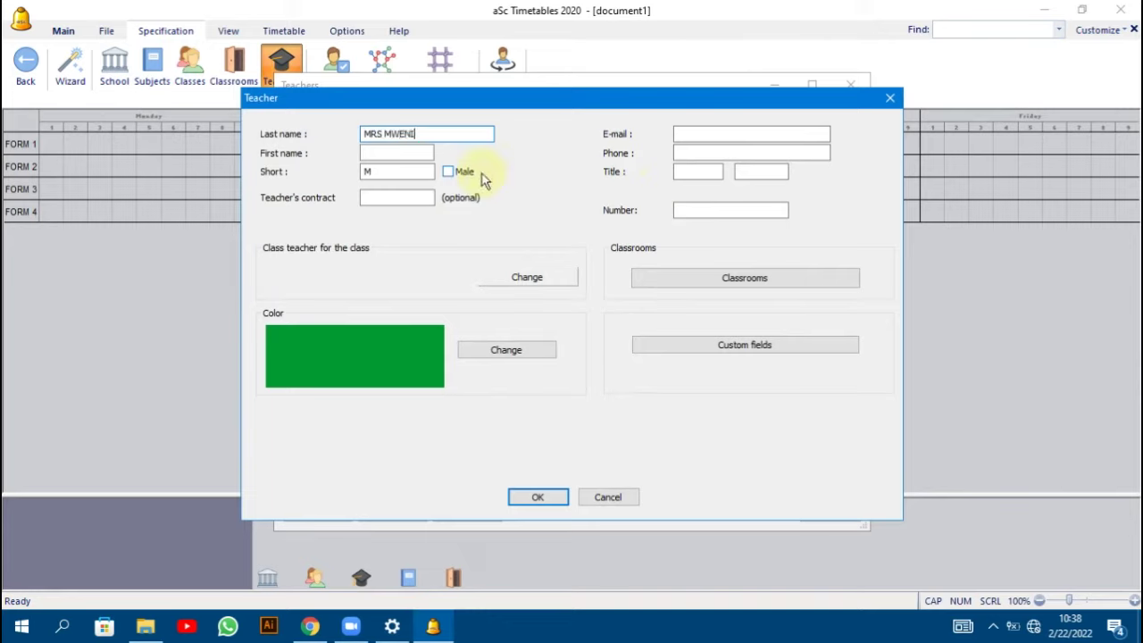
{"action": "left_click", "coordinate": [537, 496]}
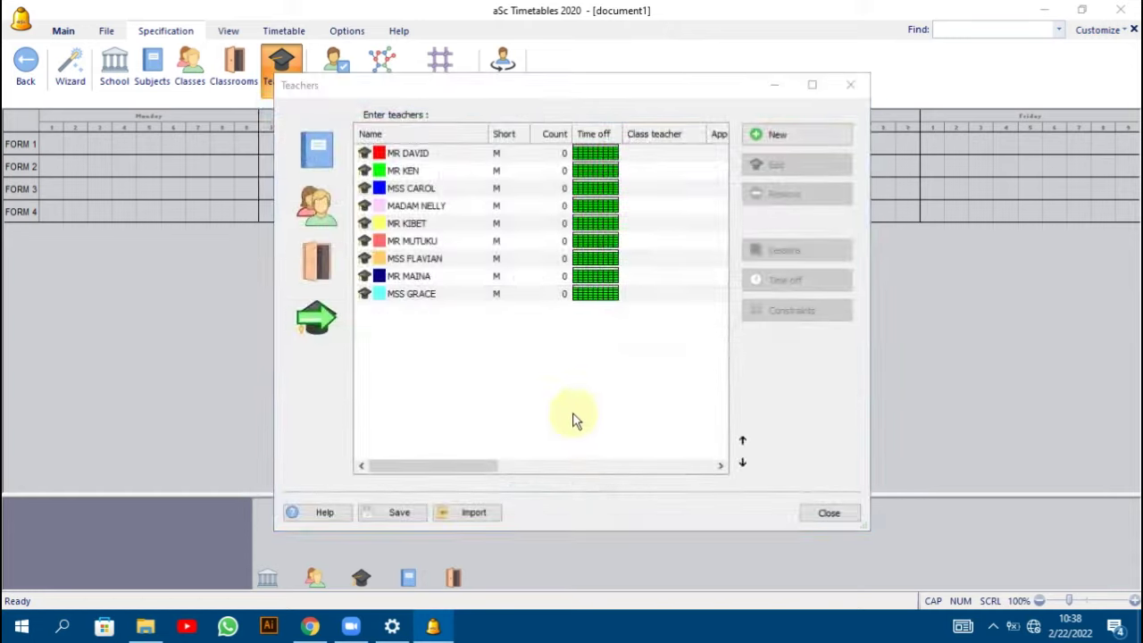
{"action": "left_click", "coordinate": [922, 86]}
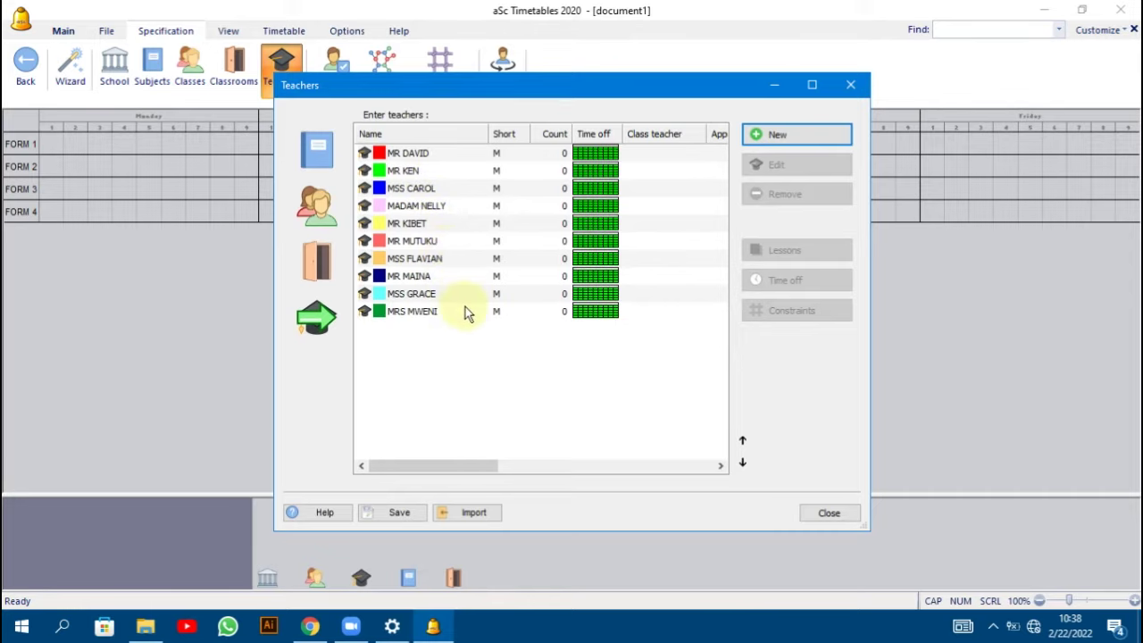
Add the eleventh teacher, with MR and the teacher's name as the last name, and close the contract without lessons.
{"action": "left_click", "coordinate": [797, 136]}
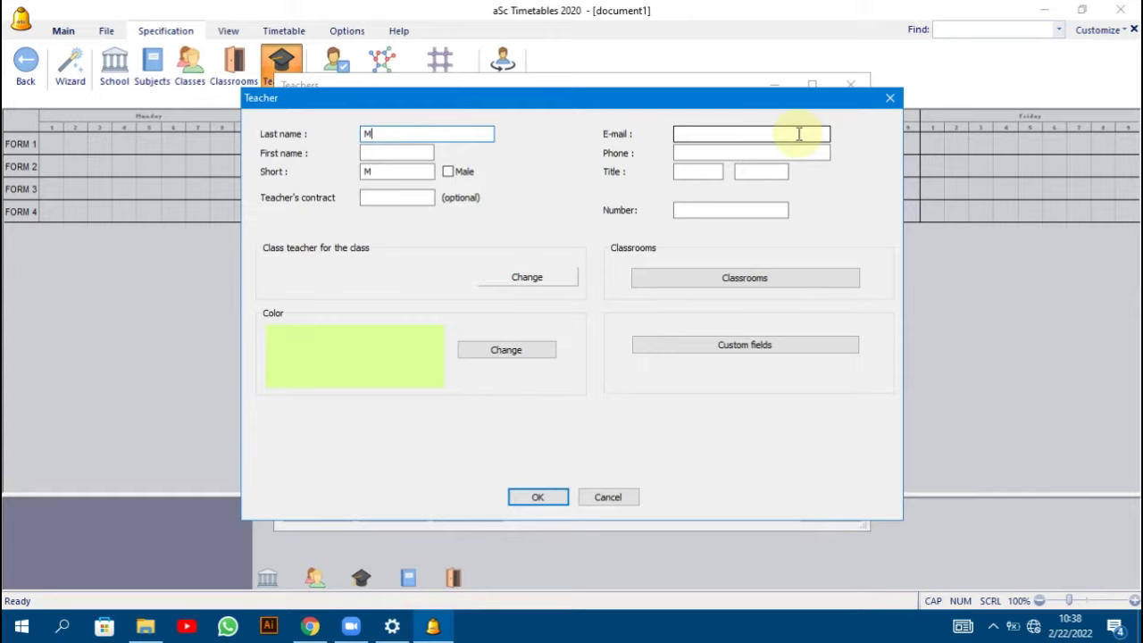
{"action": "type", "text": "MR FLORIAN"}
{"action": "left_click", "coordinate": [538, 496]}
{"action": "left_click", "coordinate": [755, 249]}
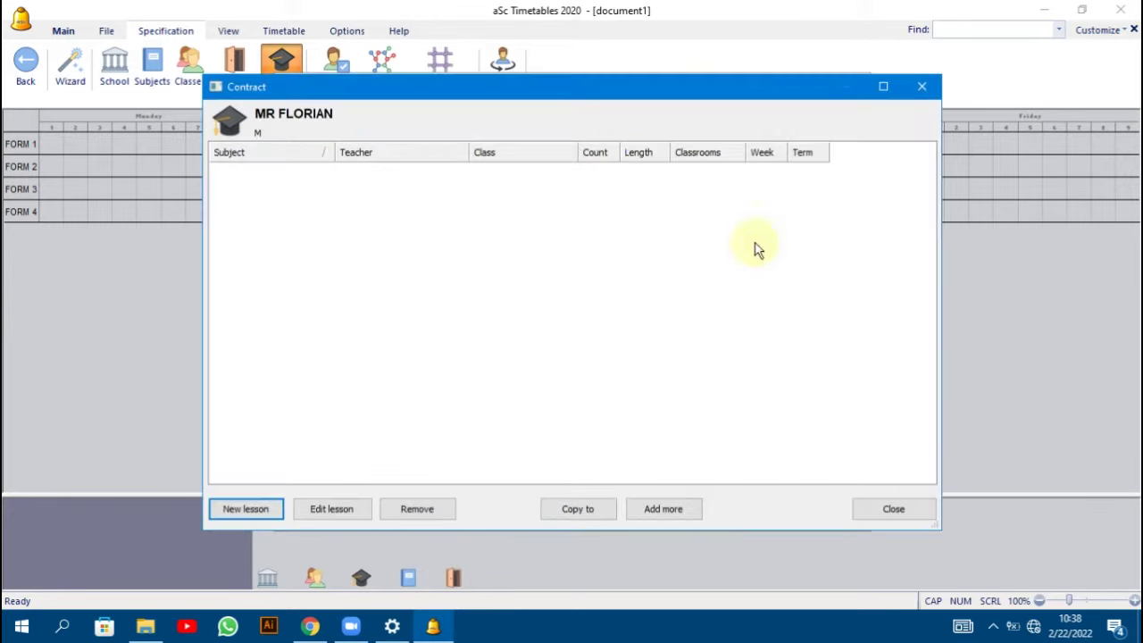
{"action": "left_click", "coordinate": [920, 88]}
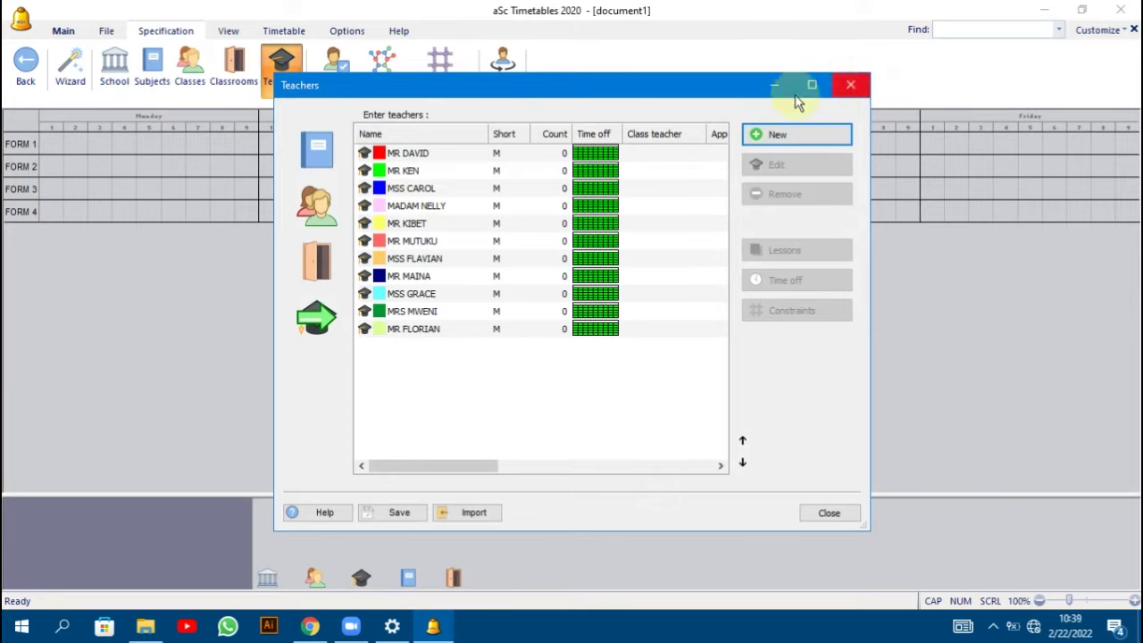
Add a BIOLOGY lesson for FORM 1 with 5 single lessons per week to the first teacher's contract.
{"action": "left_click", "coordinate": [432, 155]}
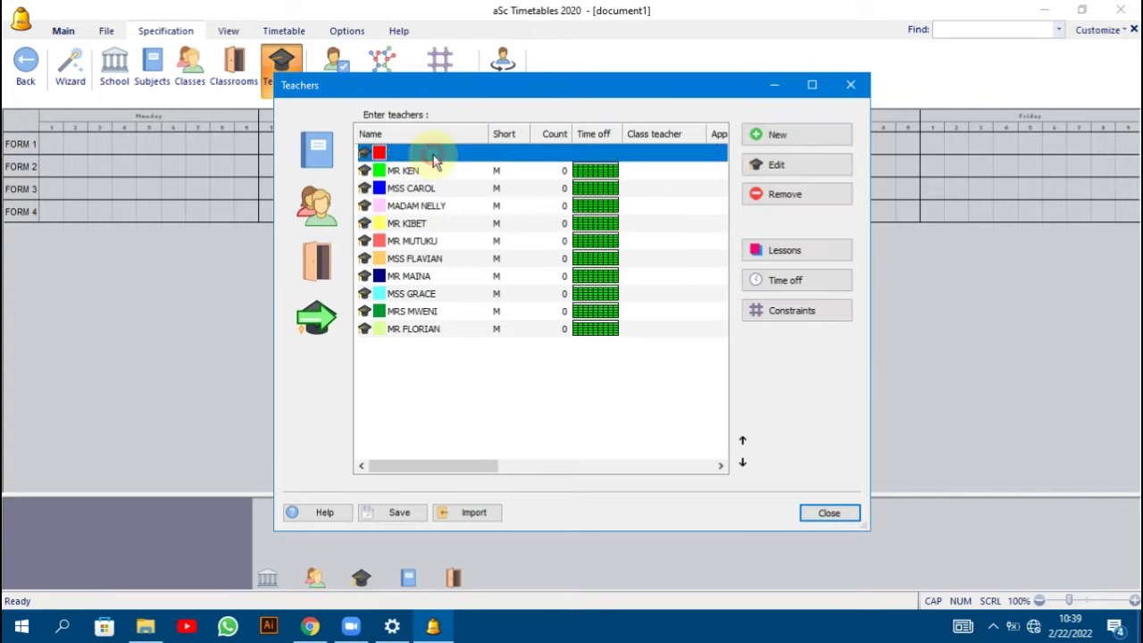
{"action": "left_click", "coordinate": [779, 252]}
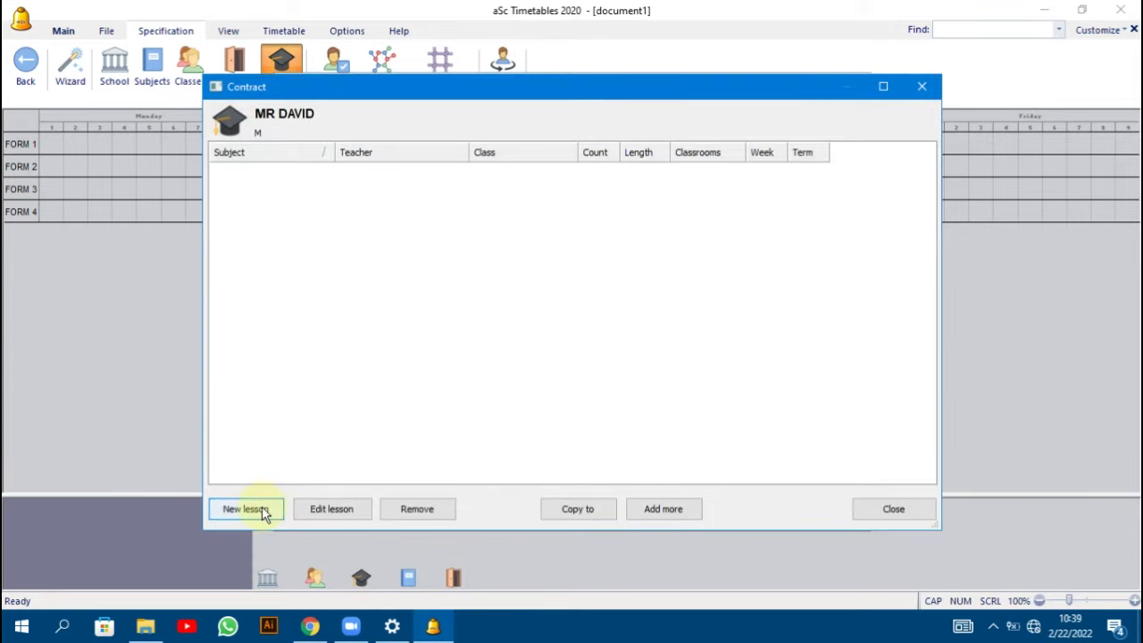
{"action": "left_click", "coordinate": [261, 506]}
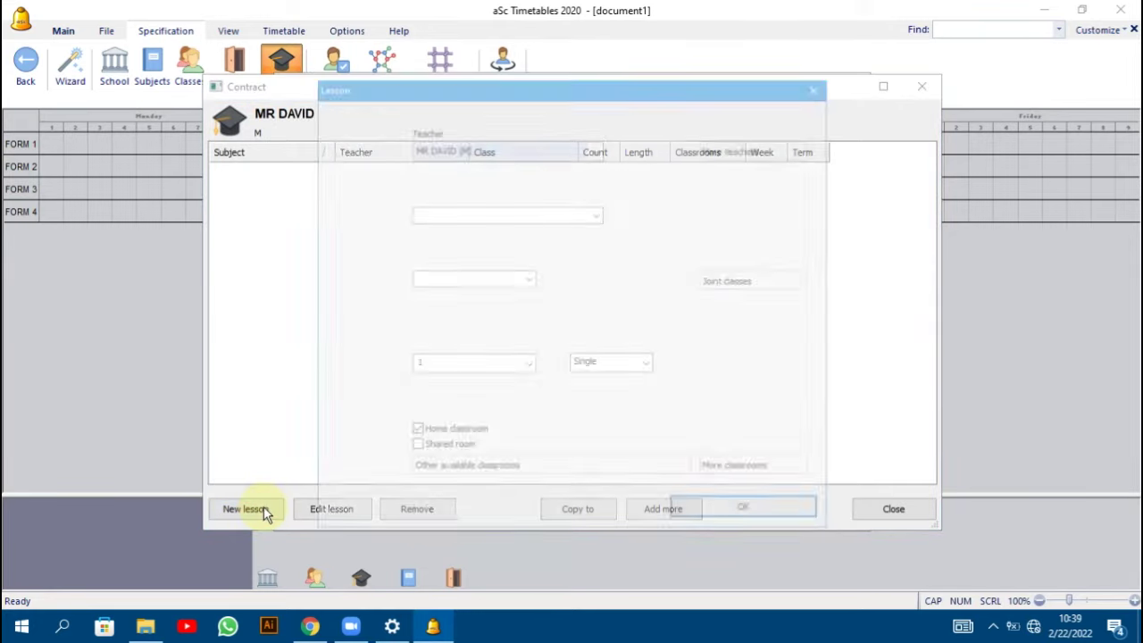
{"action": "left_click", "coordinate": [503, 214]}
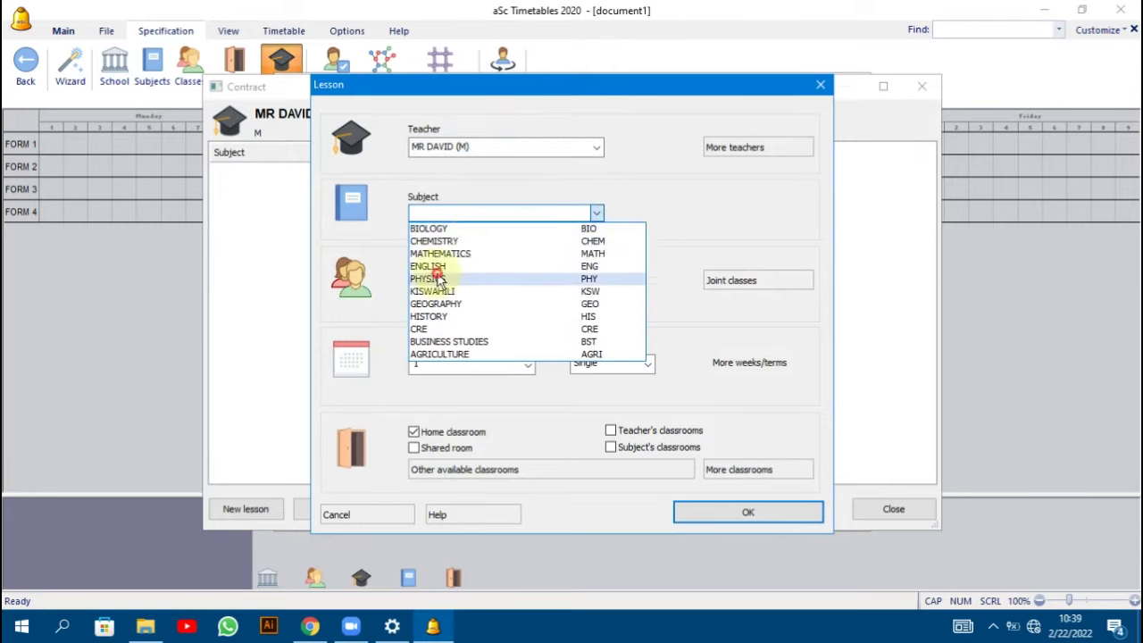
{"action": "left_click", "coordinate": [429, 278]}
{"action": "left_click", "coordinate": [534, 214]}
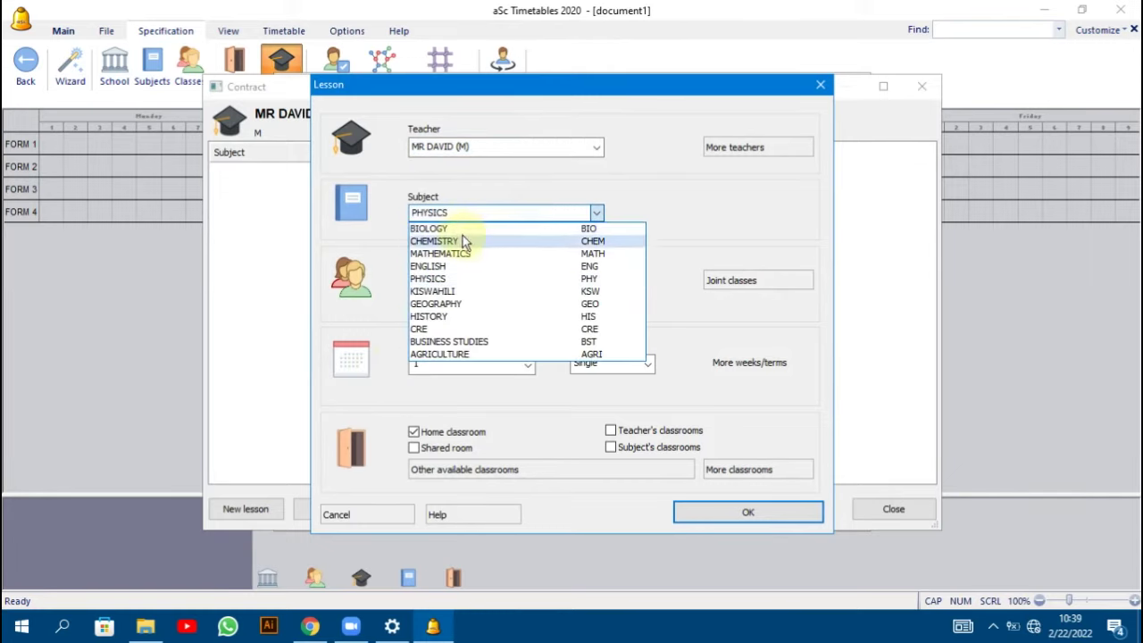
{"action": "left_click", "coordinate": [465, 229]}
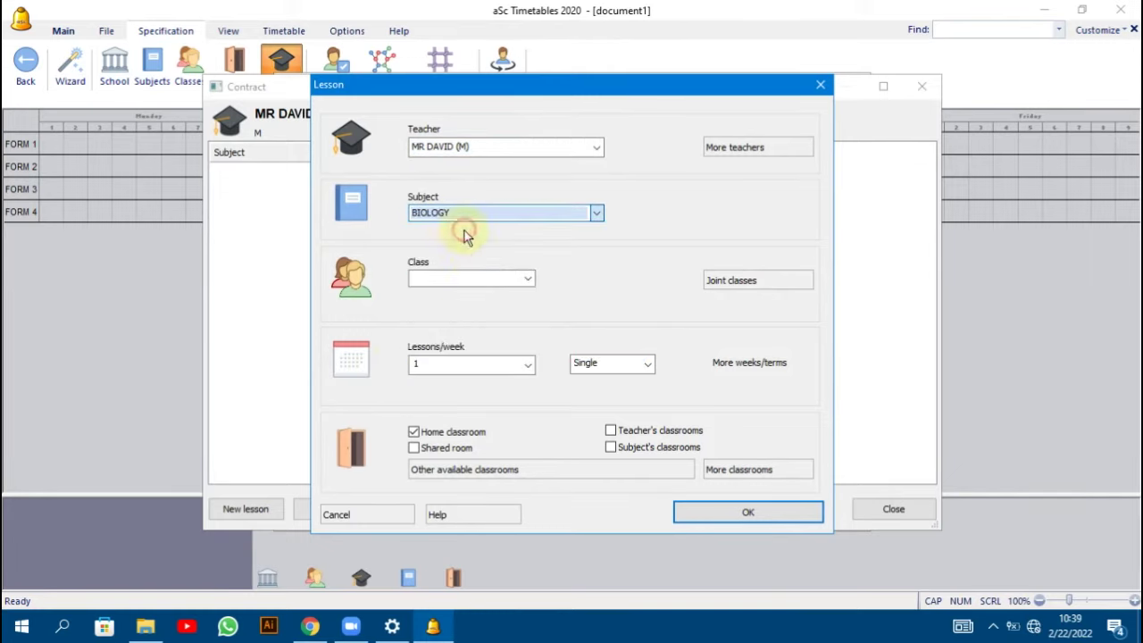
{"action": "left_click", "coordinate": [528, 278]}
{"action": "left_click", "coordinate": [476, 295]}
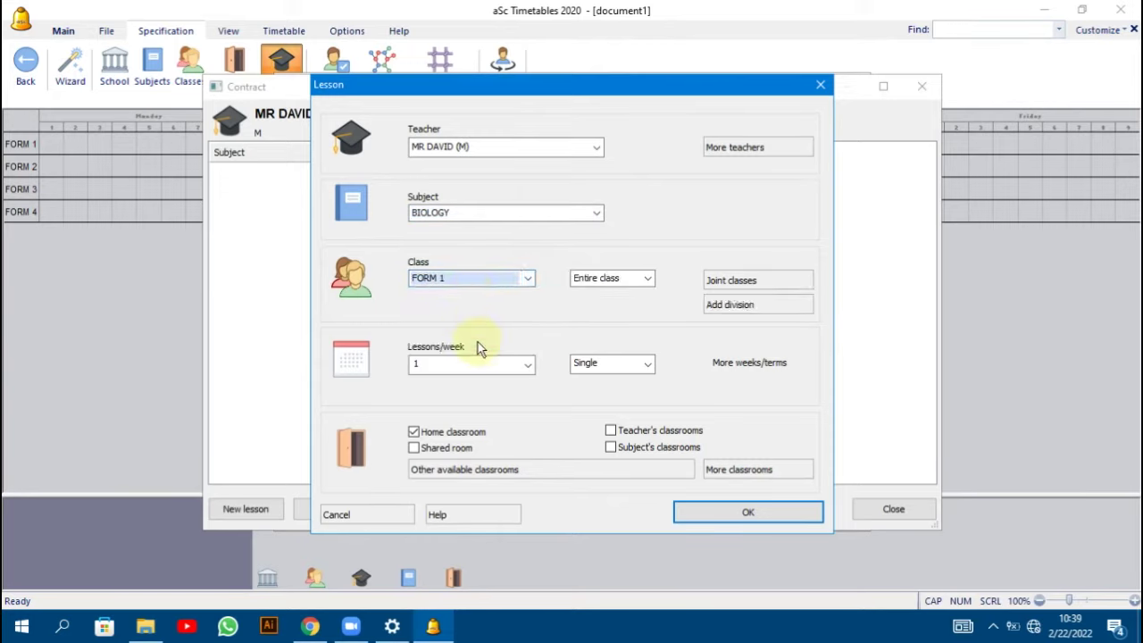
{"action": "left_click", "coordinate": [468, 368]}
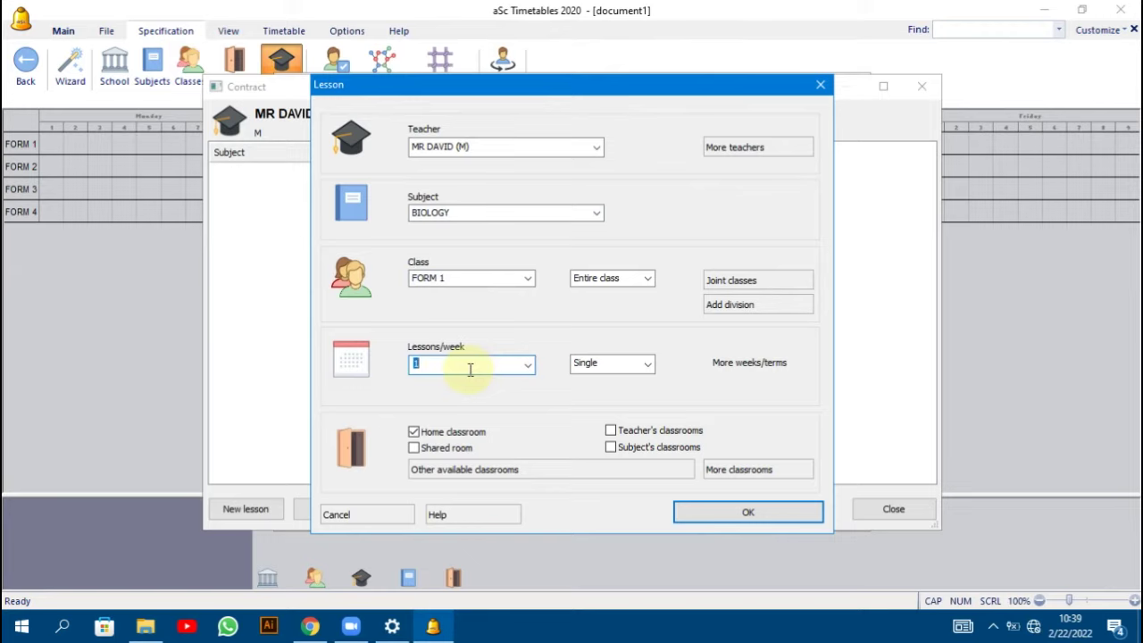
{"action": "type", "text": "5"}
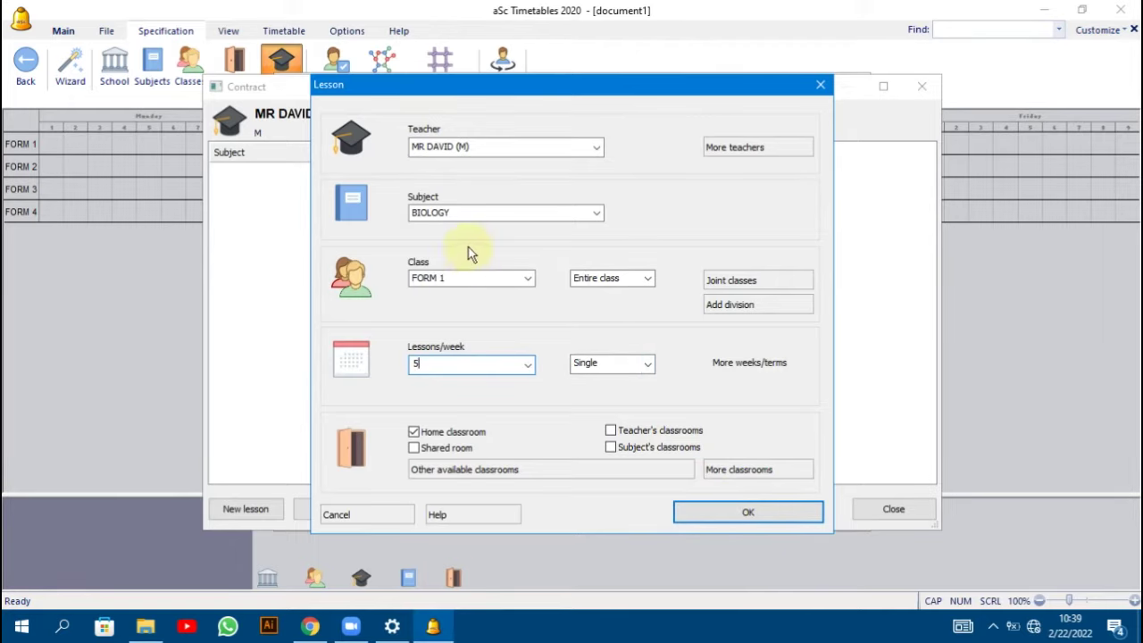
{"action": "left_click", "coordinate": [723, 509]}
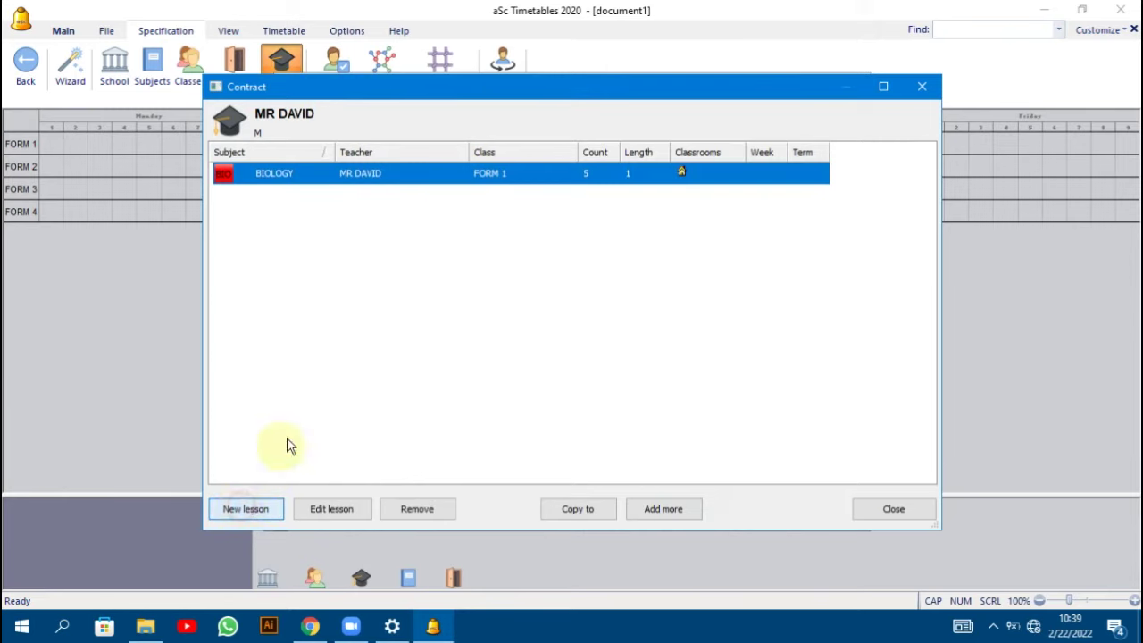
Add a BIOLOGY lesson for FORM 2 with 5 single lessons per week to the first teacher's contract.
{"action": "key", "text": "Return"}
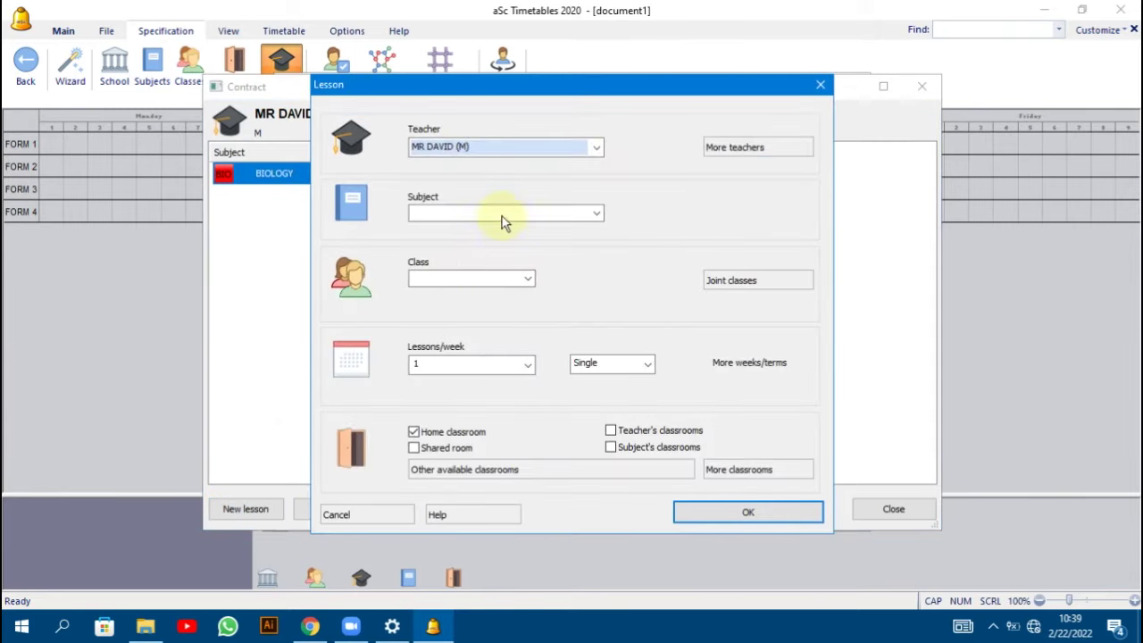
{"action": "left_click", "coordinate": [503, 214]}
{"action": "left_click", "coordinate": [447, 229]}
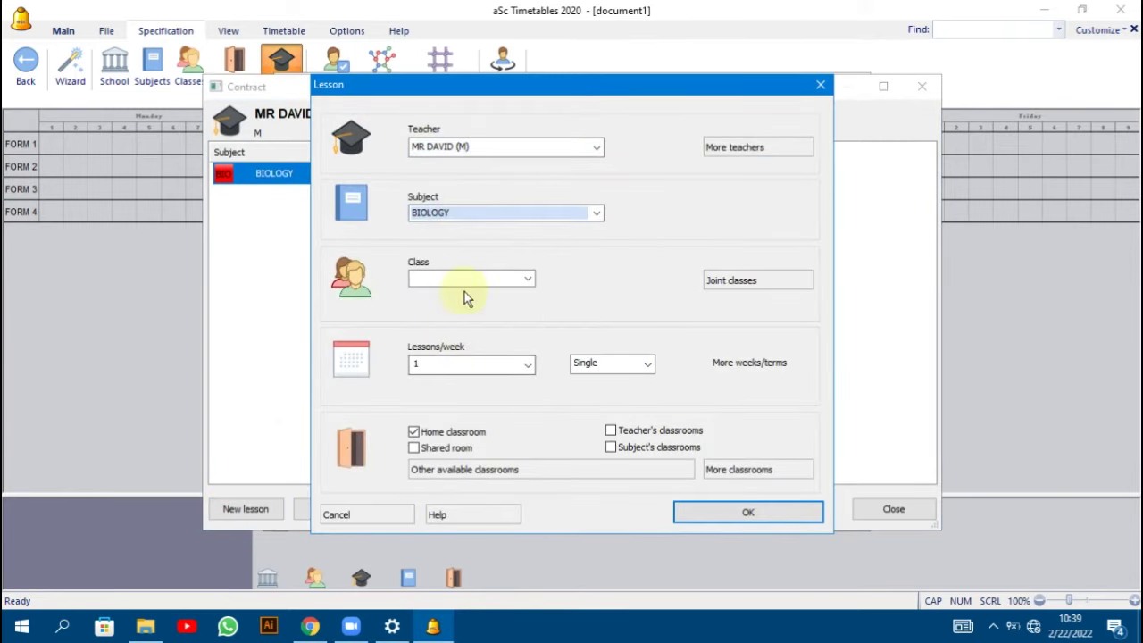
{"action": "left_click", "coordinate": [469, 279]}
{"action": "left_click", "coordinate": [457, 312]}
{"action": "left_click", "coordinate": [451, 365]}
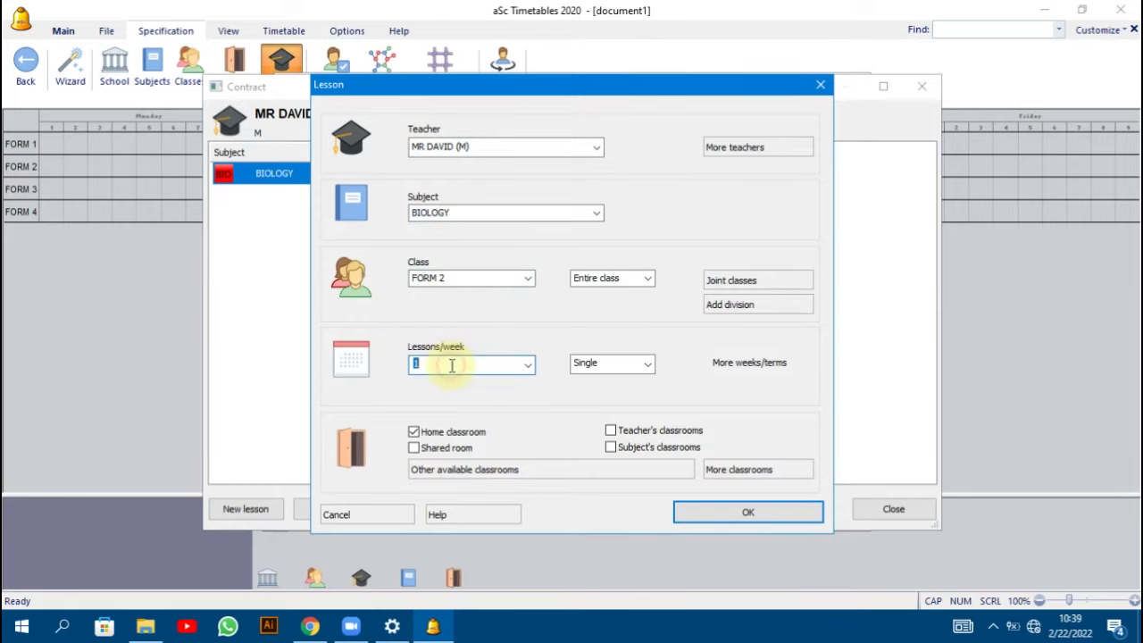
{"action": "type", "text": "5"}
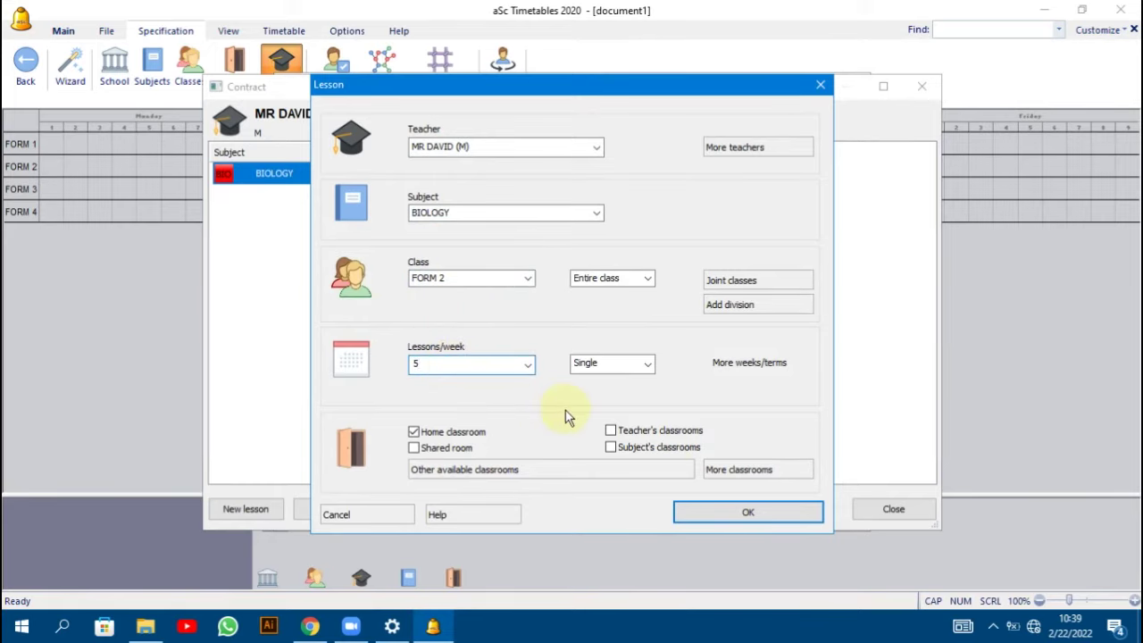
{"action": "left_click", "coordinate": [708, 518]}
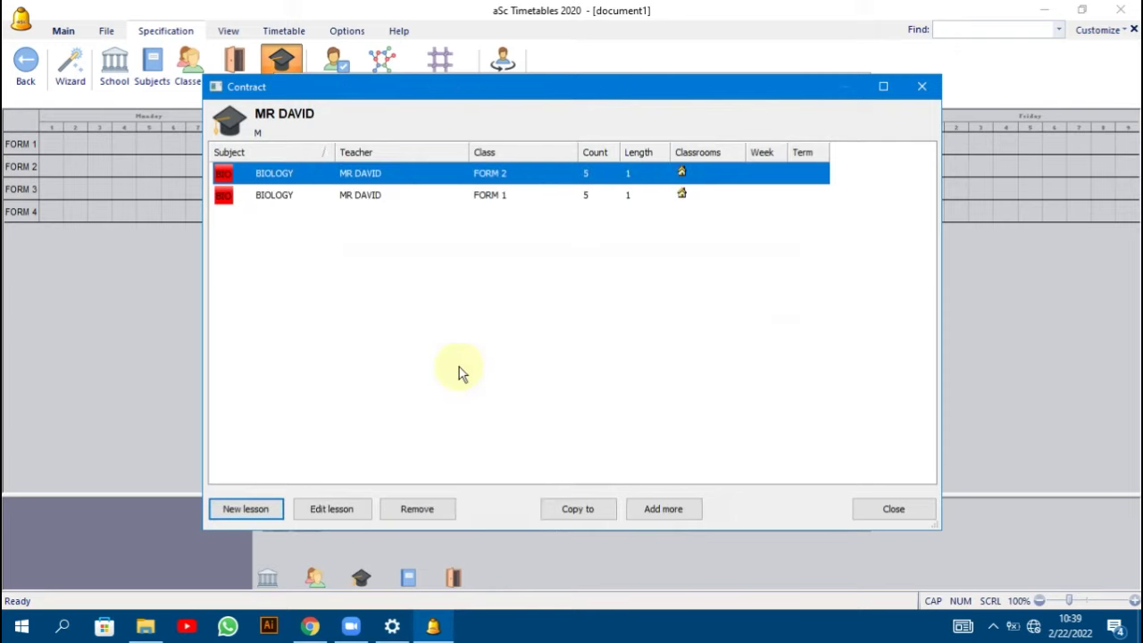
Add a BIOLOGY lesson for FORM 3 with 4 single lessons per week to the first teacher's contract.
{"action": "left_click", "coordinate": [262, 508]}
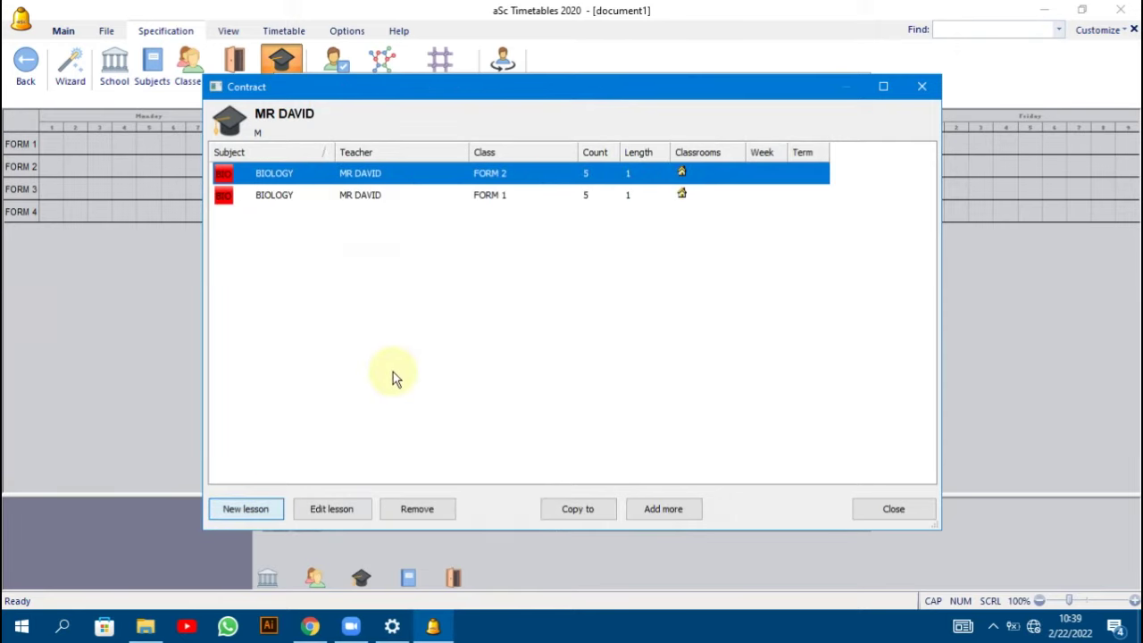
{"action": "left_click", "coordinate": [459, 218]}
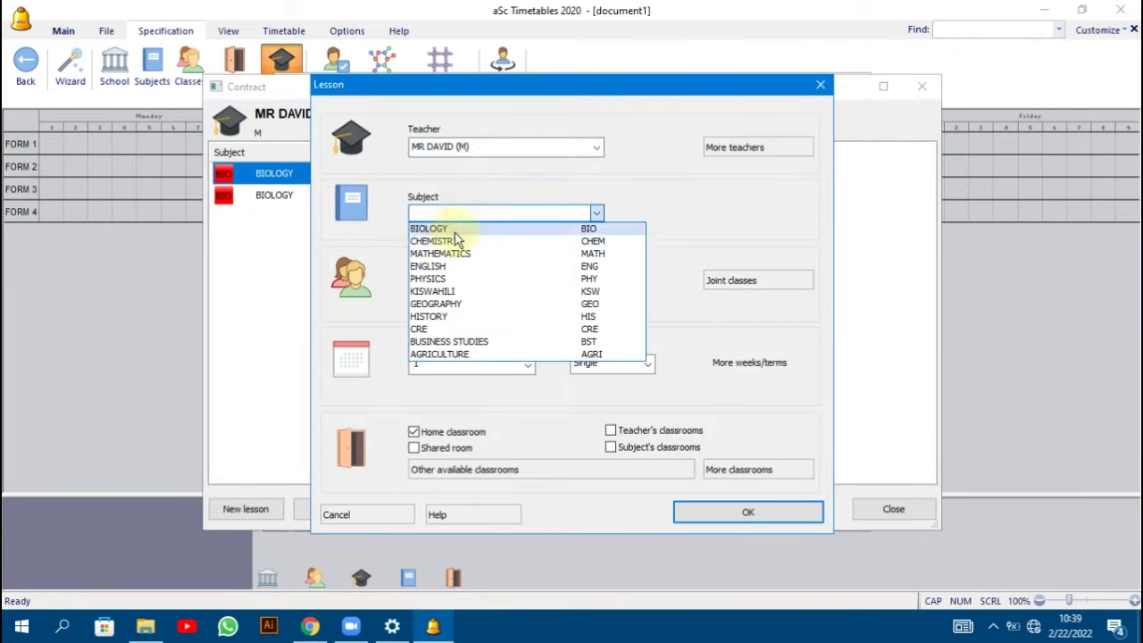
{"action": "left_click", "coordinate": [435, 227]}
{"action": "left_click", "coordinate": [444, 287]}
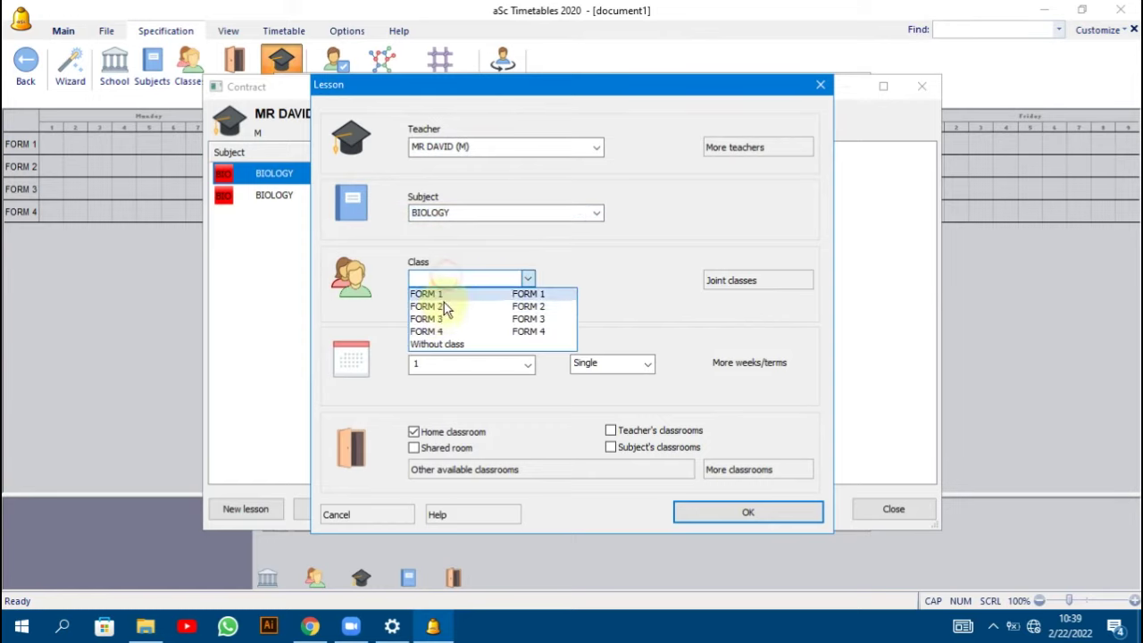
{"action": "left_click", "coordinate": [439, 321]}
{"action": "left_click", "coordinate": [461, 366]}
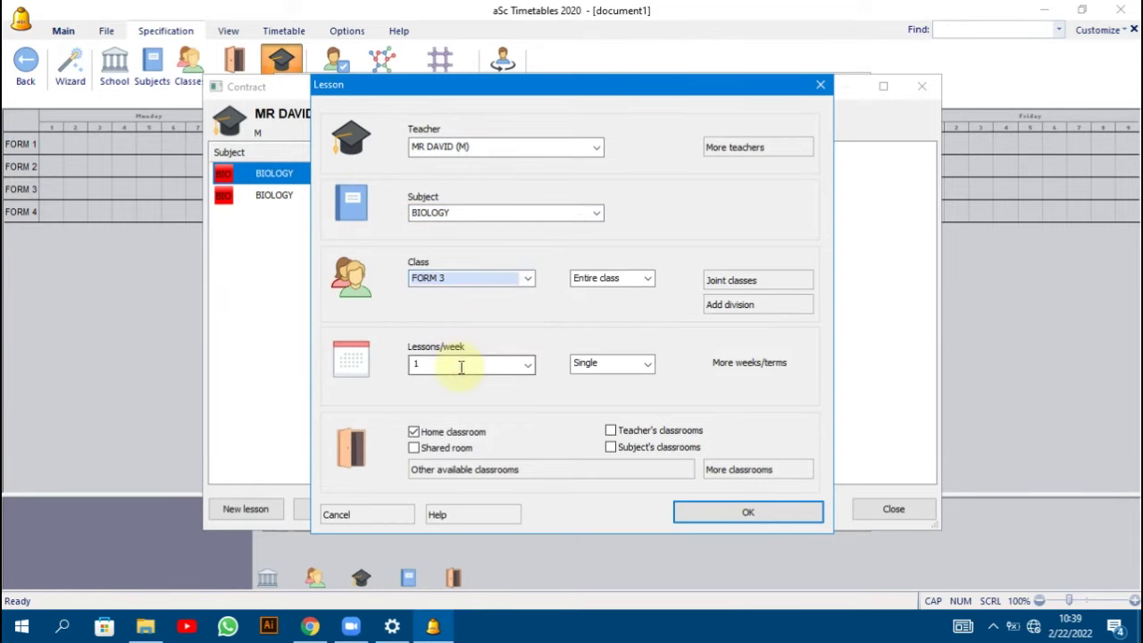
{"action": "type", "text": "4"}
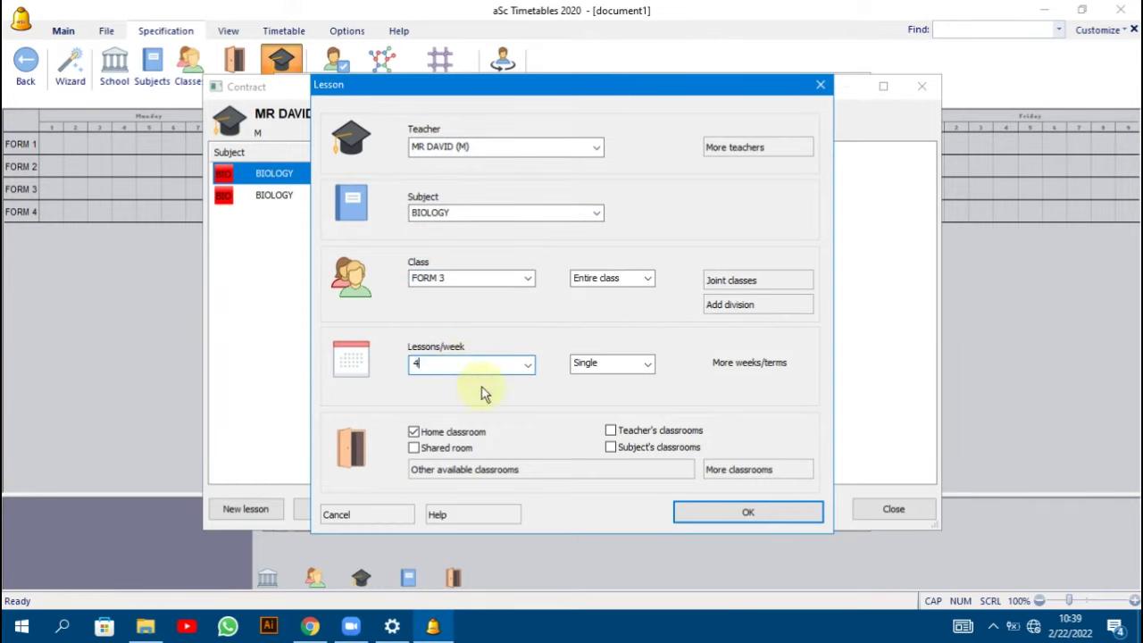
{"action": "left_click", "coordinate": [747, 512]}
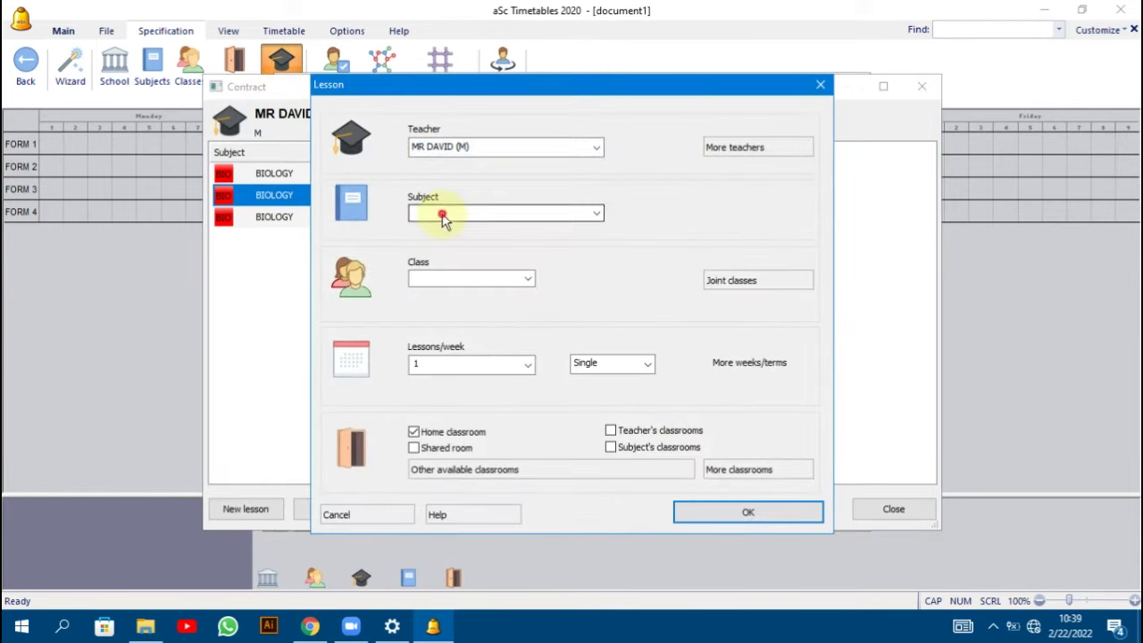
Add a BIOLOGY lesson for FORM 4 with 4 single lessons per week to the first teacher and close the contract.
{"action": "left_click", "coordinate": [431, 213]}
{"action": "left_click", "coordinate": [431, 230]}
{"action": "left_click", "coordinate": [446, 279]}
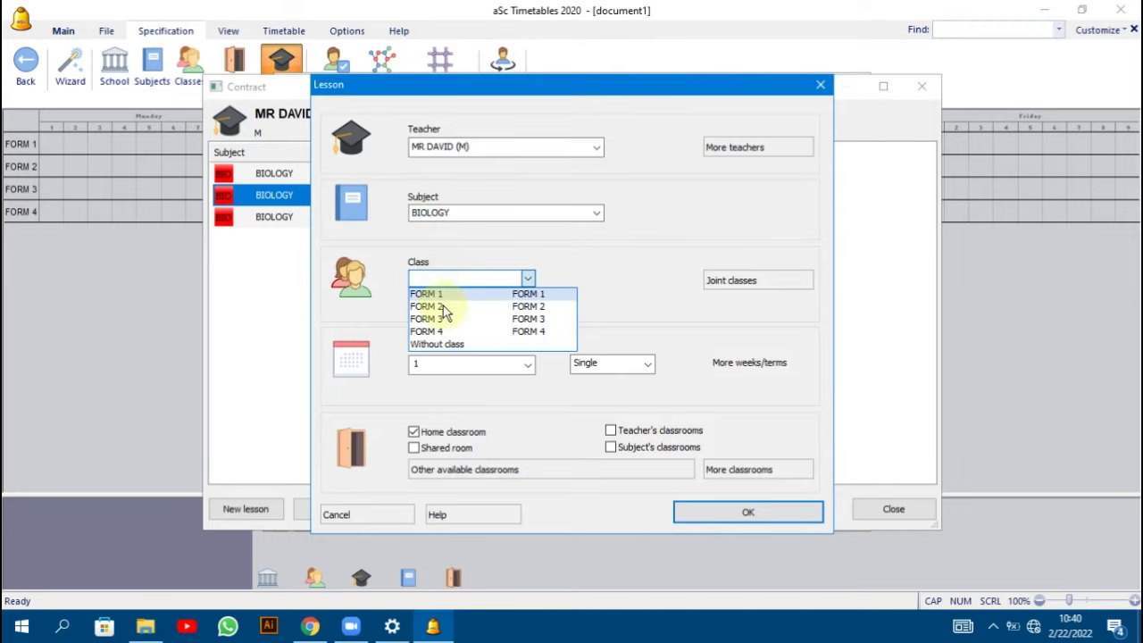
{"action": "left_click", "coordinate": [426, 295]}
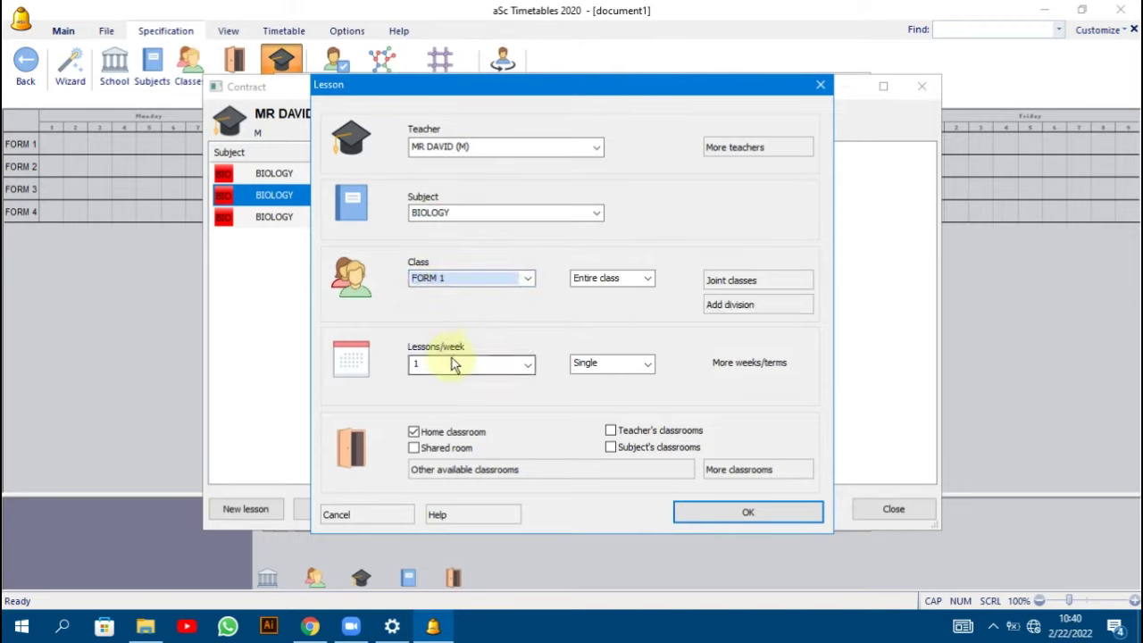
{"action": "left_click", "coordinate": [469, 280]}
{"action": "left_click", "coordinate": [444, 332]}
{"action": "left_click", "coordinate": [450, 361]}
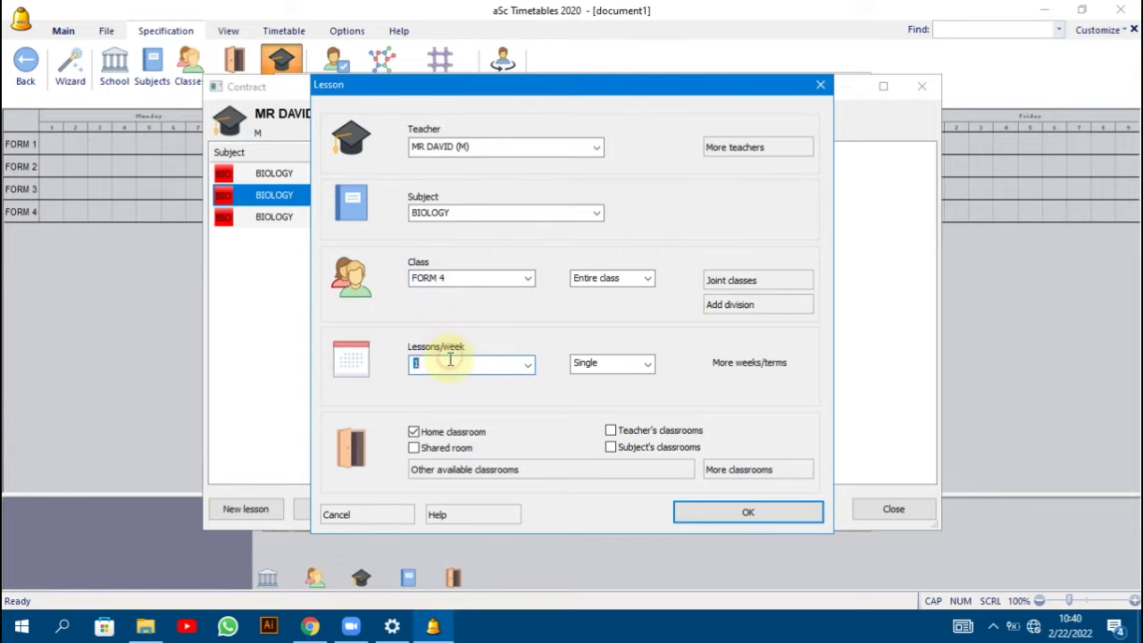
{"action": "type", "text": "4"}
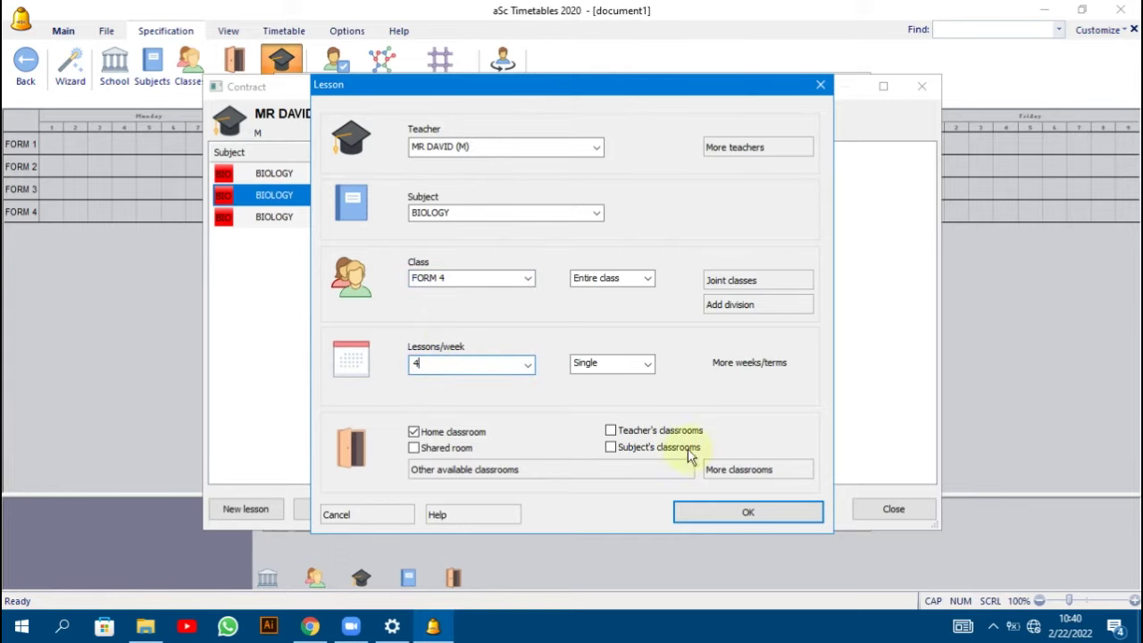
{"action": "left_click", "coordinate": [694, 522]}
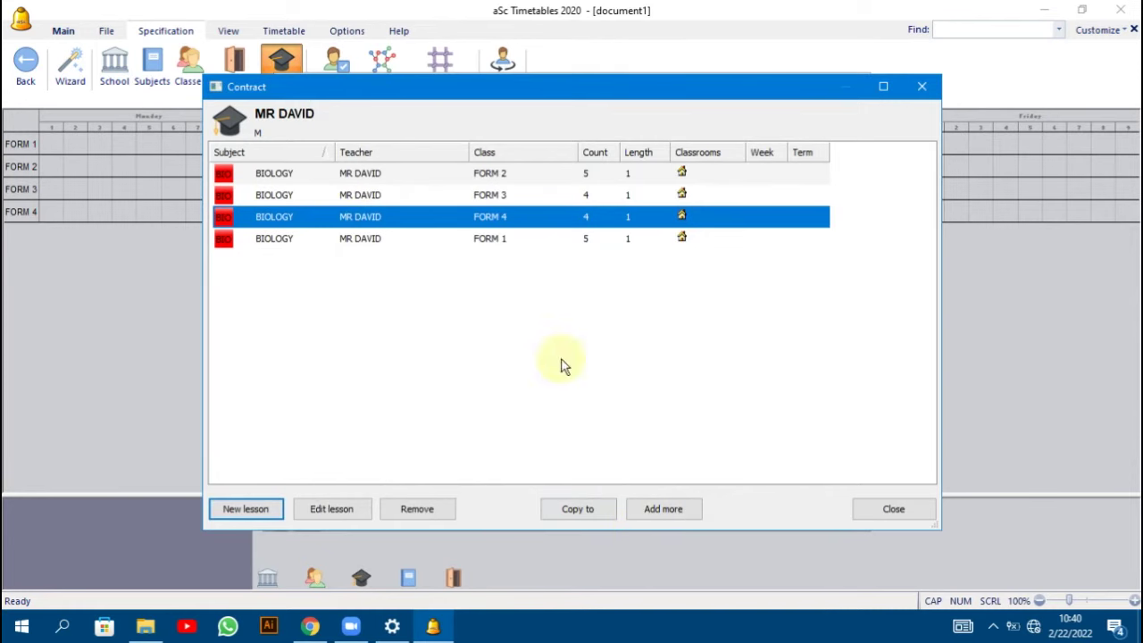
{"action": "left_click", "coordinate": [873, 516]}
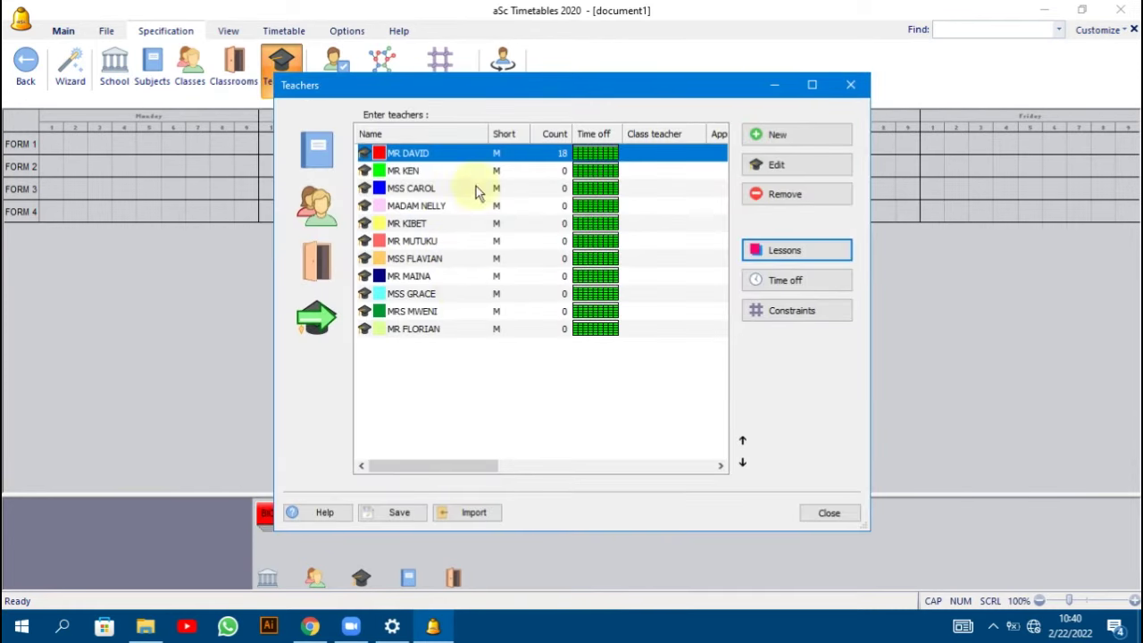
Add a CHEMISTRY lesson for FORM 1 with 4 single lessons per week to the second teacher's contract.
{"action": "left_click", "coordinate": [556, 172]}
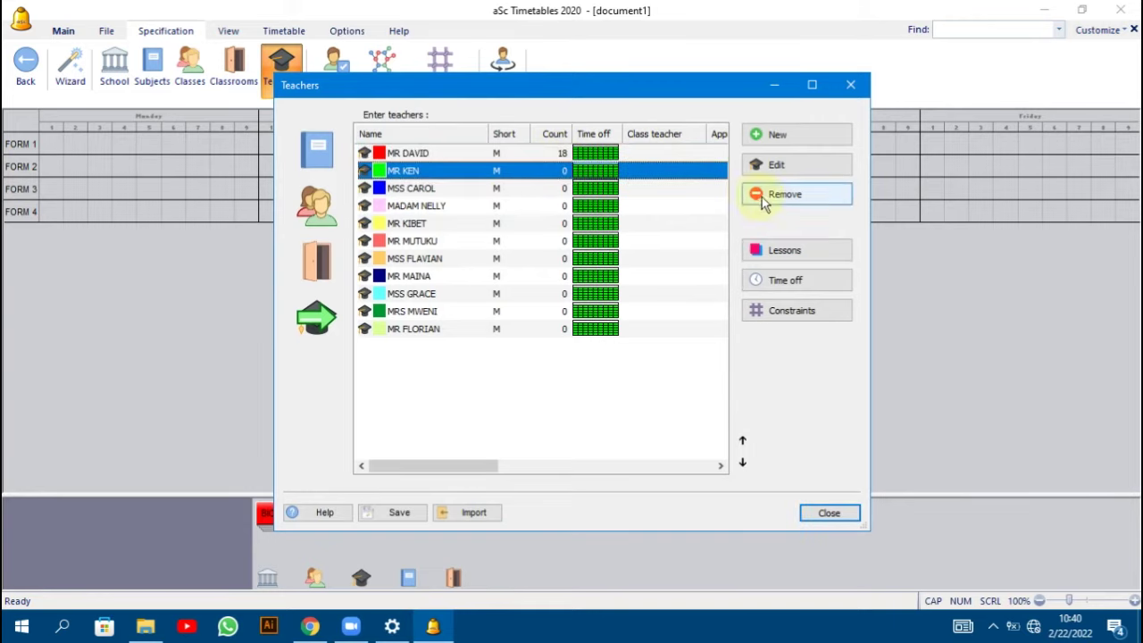
{"action": "left_click", "coordinate": [783, 254]}
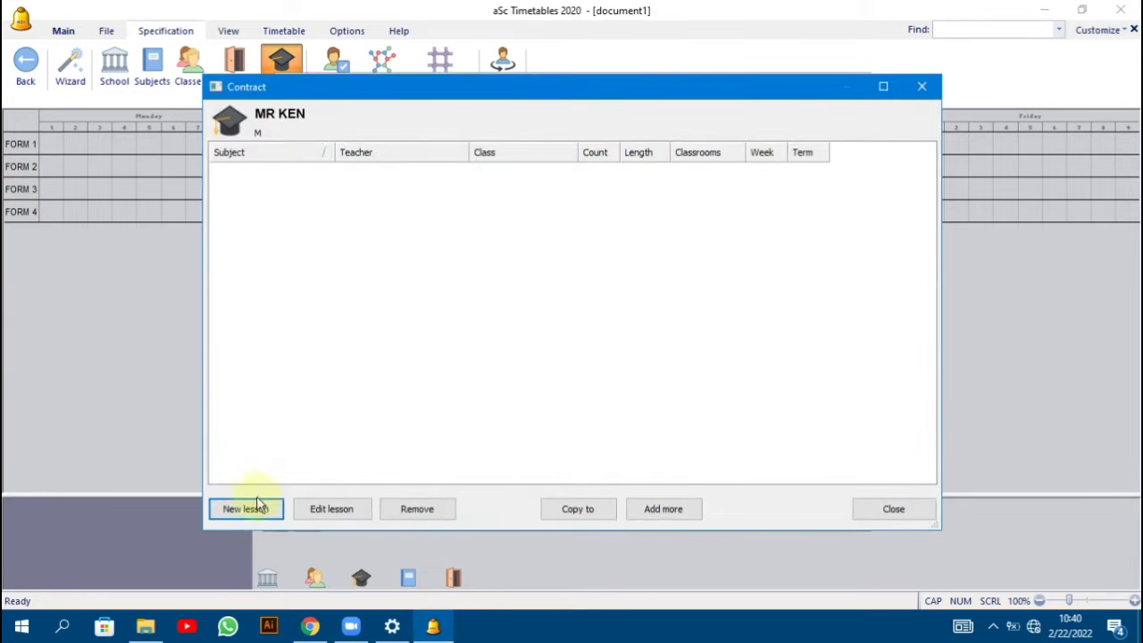
{"action": "left_click", "coordinate": [246, 508]}
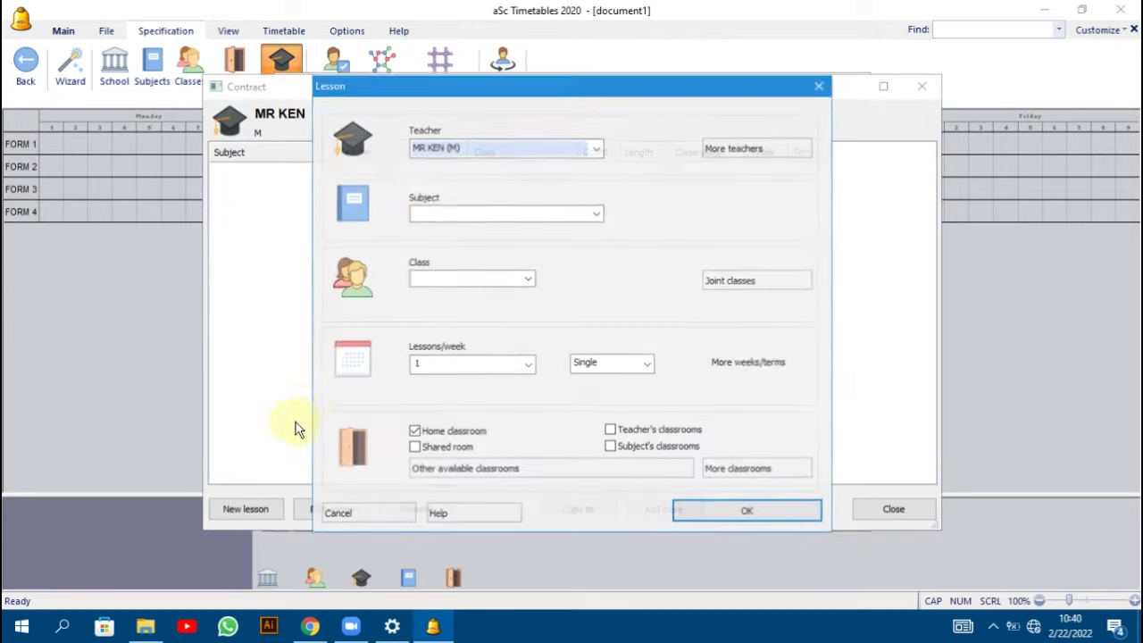
{"action": "left_click", "coordinate": [458, 211]}
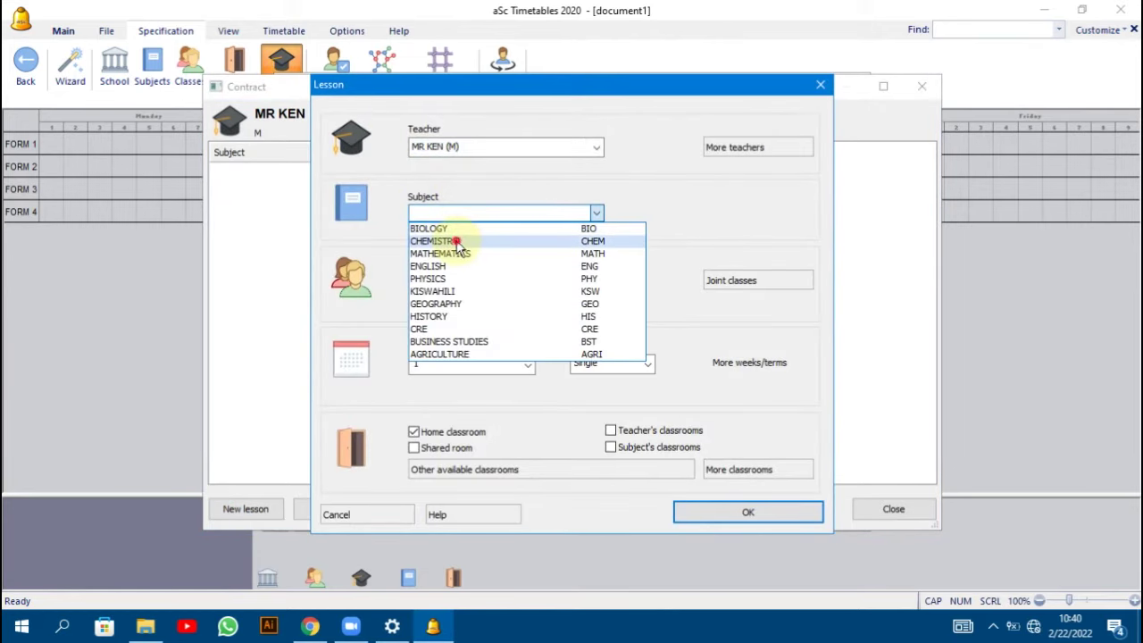
{"action": "left_click", "coordinate": [457, 236]}
{"action": "left_click", "coordinate": [459, 280]}
{"action": "left_click", "coordinate": [451, 290]}
{"action": "left_click", "coordinate": [431, 364]}
{"action": "left_click", "coordinate": [740, 511]}
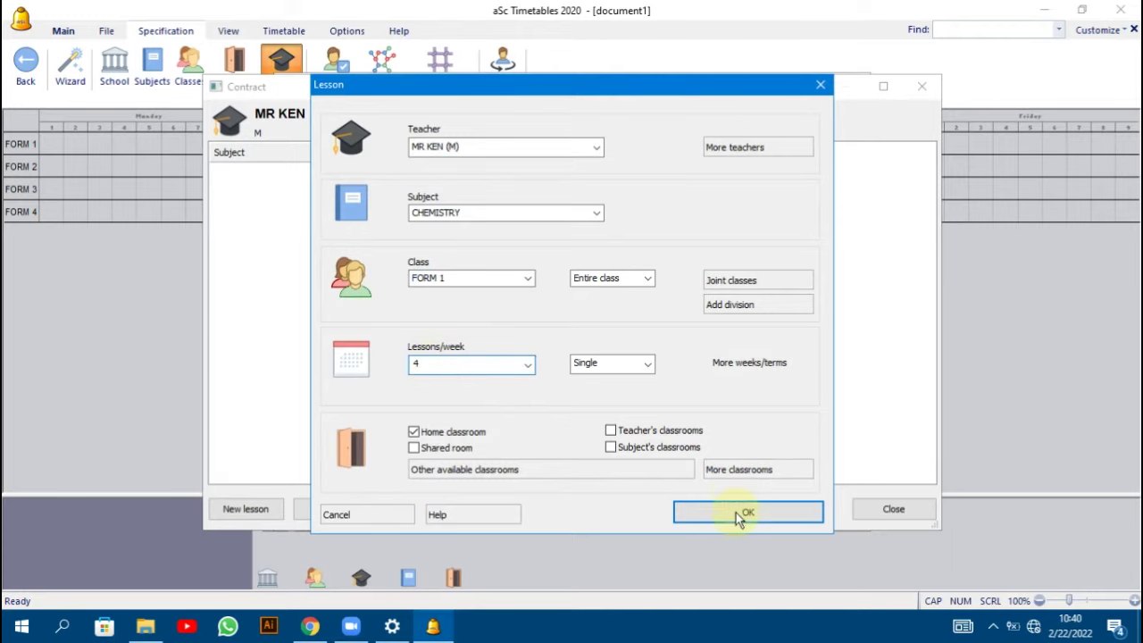
Add a CHEMISTRY lesson for FORM 2 with 4 single lessons per week to the second teacher's contract.
{"action": "left_click", "coordinate": [250, 519]}
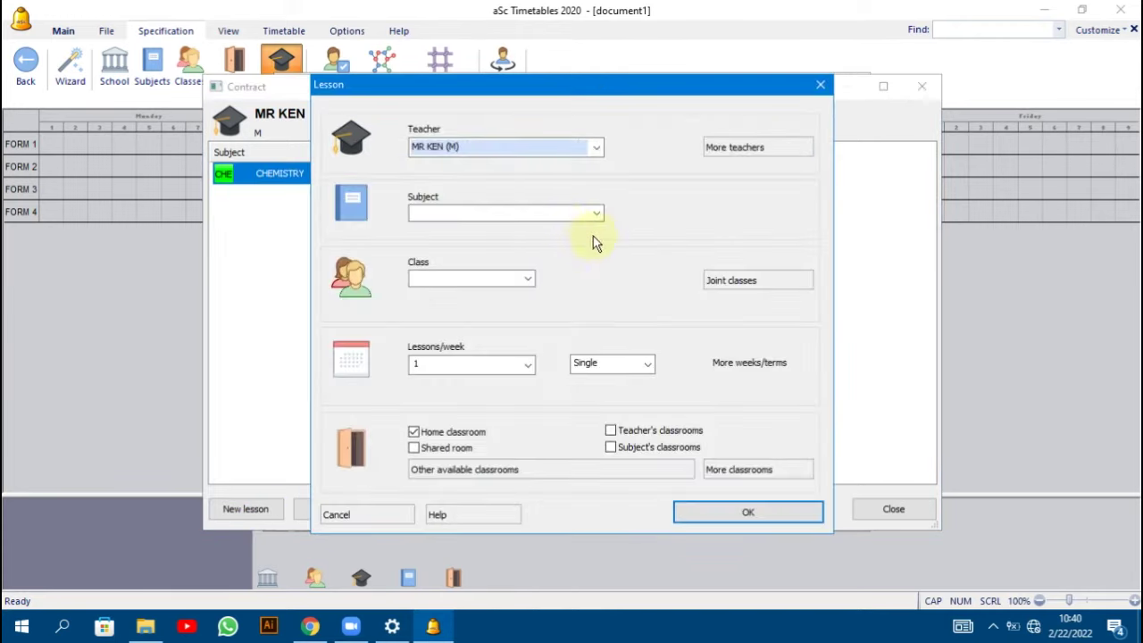
{"action": "left_click", "coordinate": [546, 216]}
{"action": "left_click", "coordinate": [473, 246]}
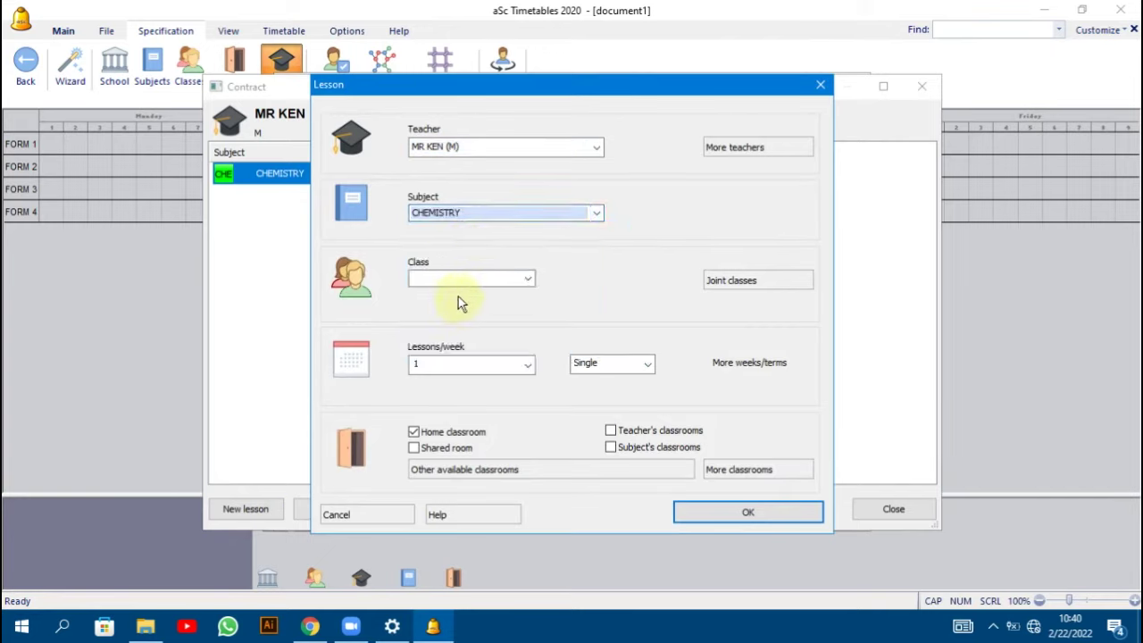
{"action": "left_click", "coordinate": [472, 280]}
{"action": "left_click", "coordinate": [454, 303]}
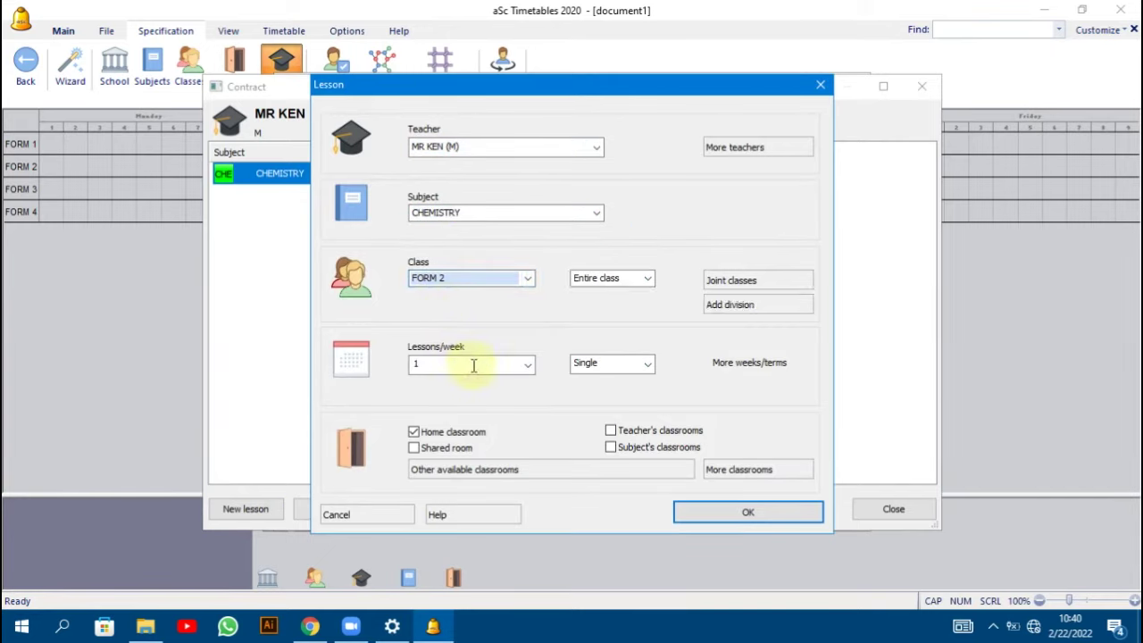
{"action": "left_click", "coordinate": [474, 365]}
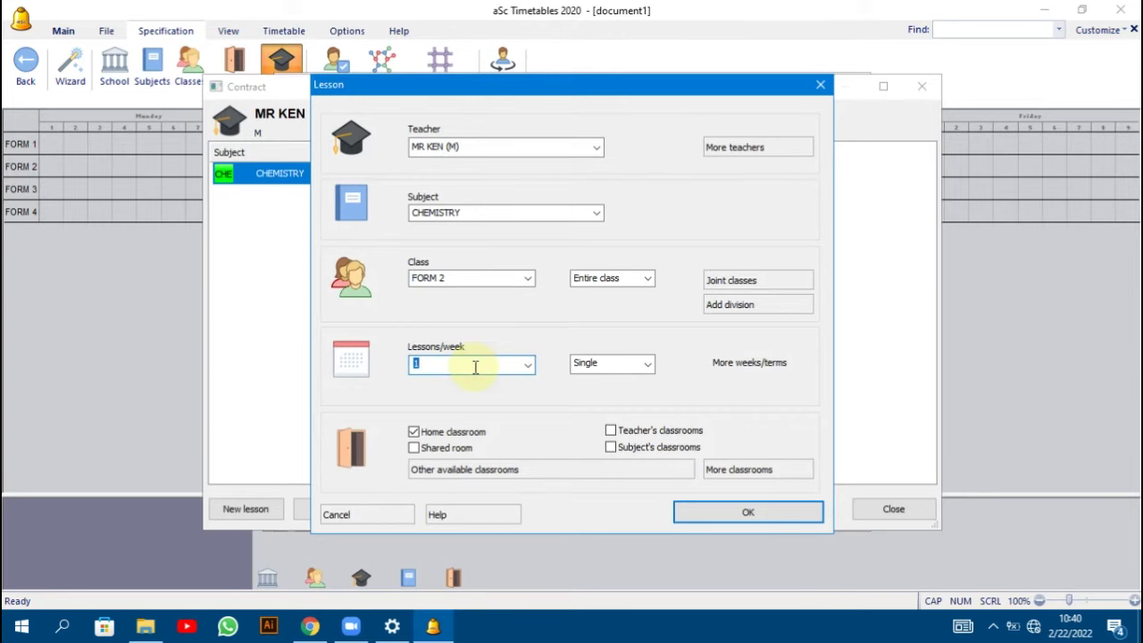
{"action": "type", "text": "2"}
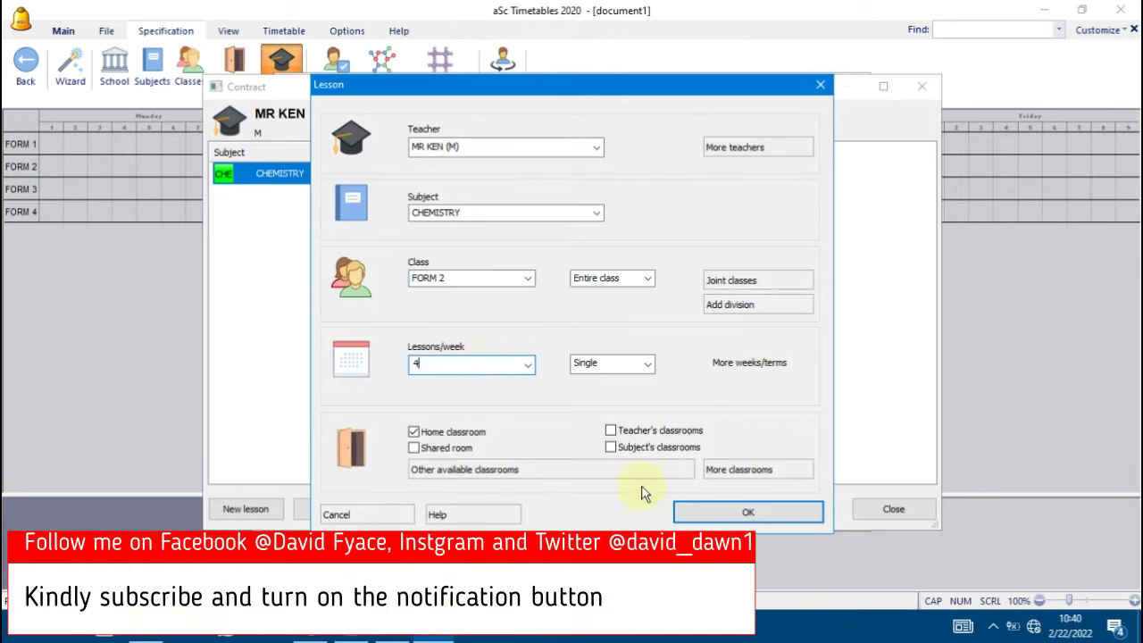
{"action": "left_click", "coordinate": [775, 515]}
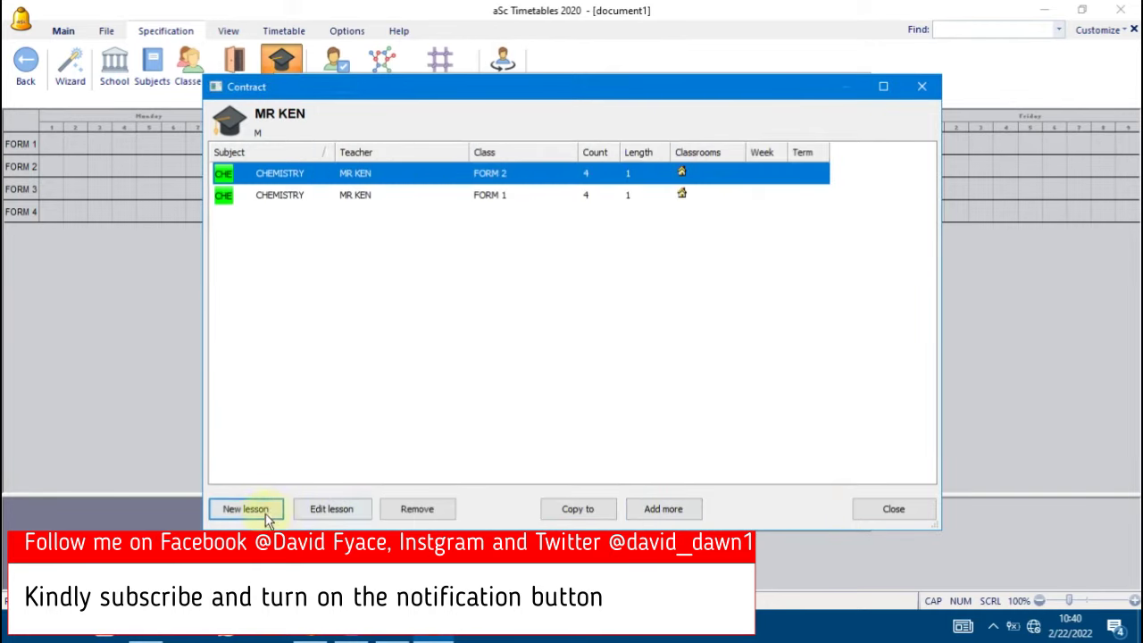
Add a CHEMISTRY lesson for FORM 3 with 4 single lessons per week to the second teacher's contract.
{"action": "key", "text": "Return"}
{"action": "left_click", "coordinate": [449, 212]}
{"action": "left_click", "coordinate": [433, 239]}
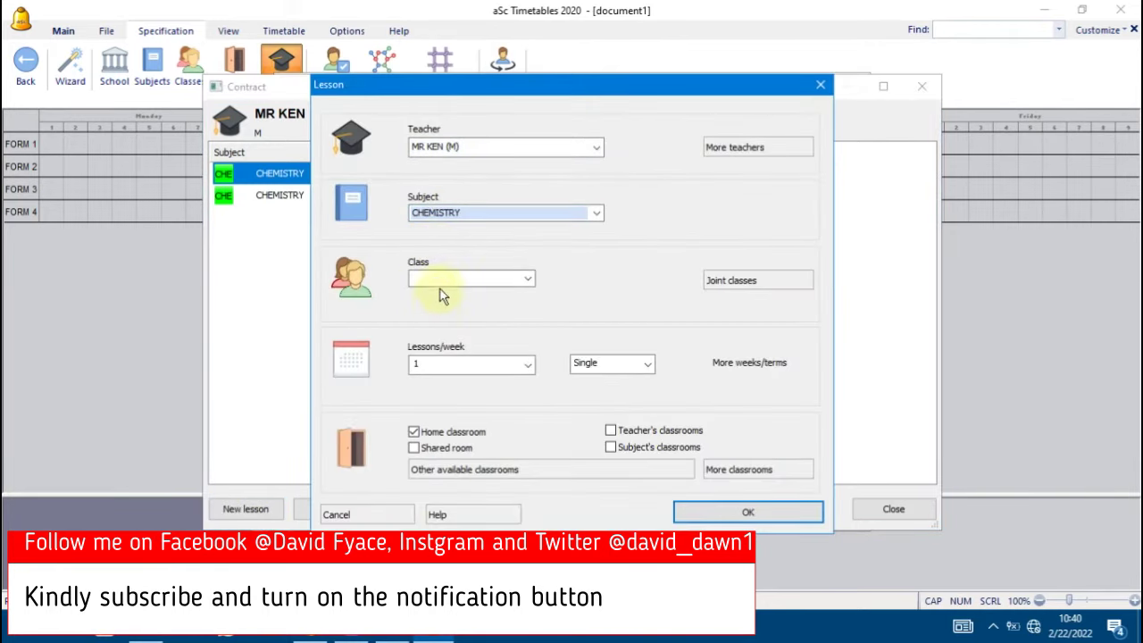
{"action": "left_click", "coordinate": [447, 280]}
{"action": "left_click", "coordinate": [430, 317]}
{"action": "left_click", "coordinate": [446, 363]}
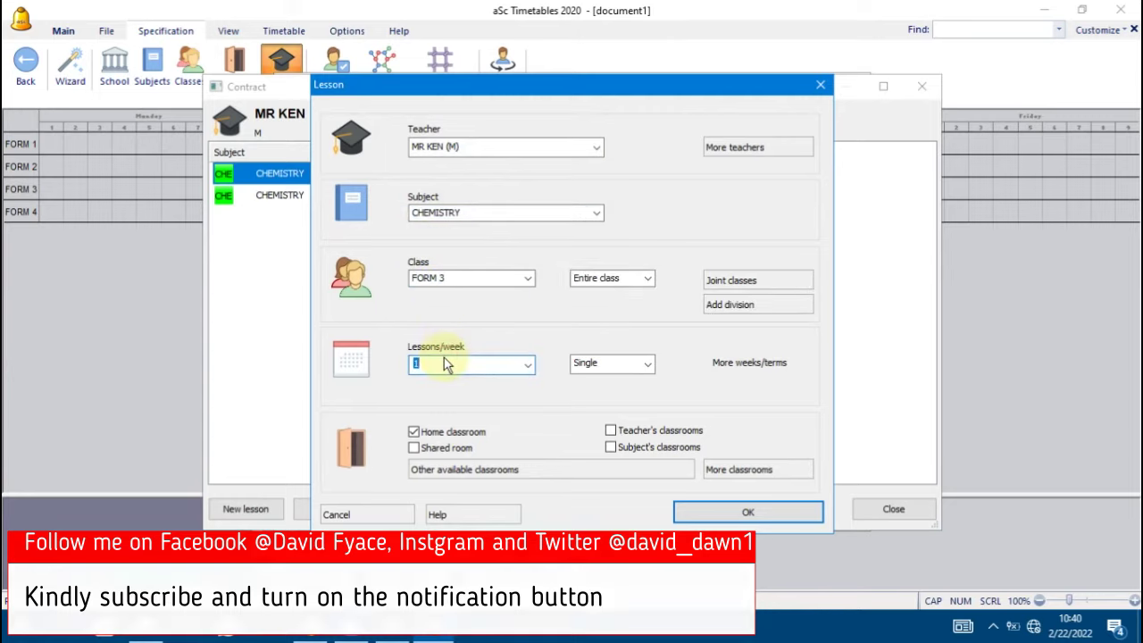
{"action": "type", "text": "4"}
{"action": "left_click", "coordinate": [741, 513]}
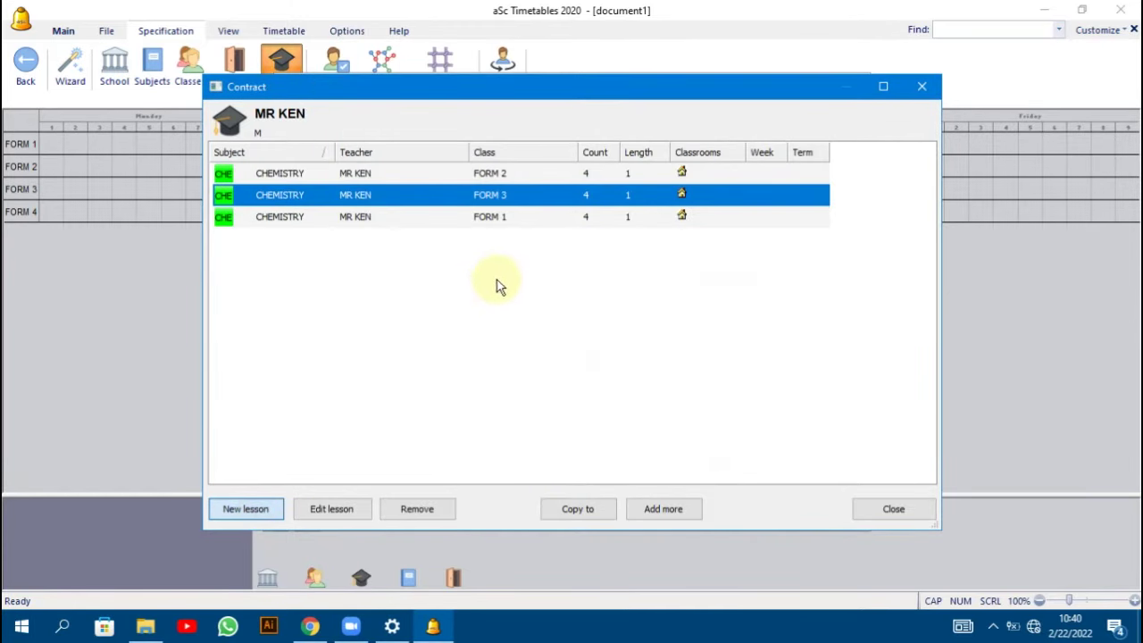
Add a CHEMISTRY lesson for FORM 4 with 4 single lessons per week to the second teacher and close the contract.
{"action": "key", "text": "Return"}
{"action": "left_click", "coordinate": [497, 222]}
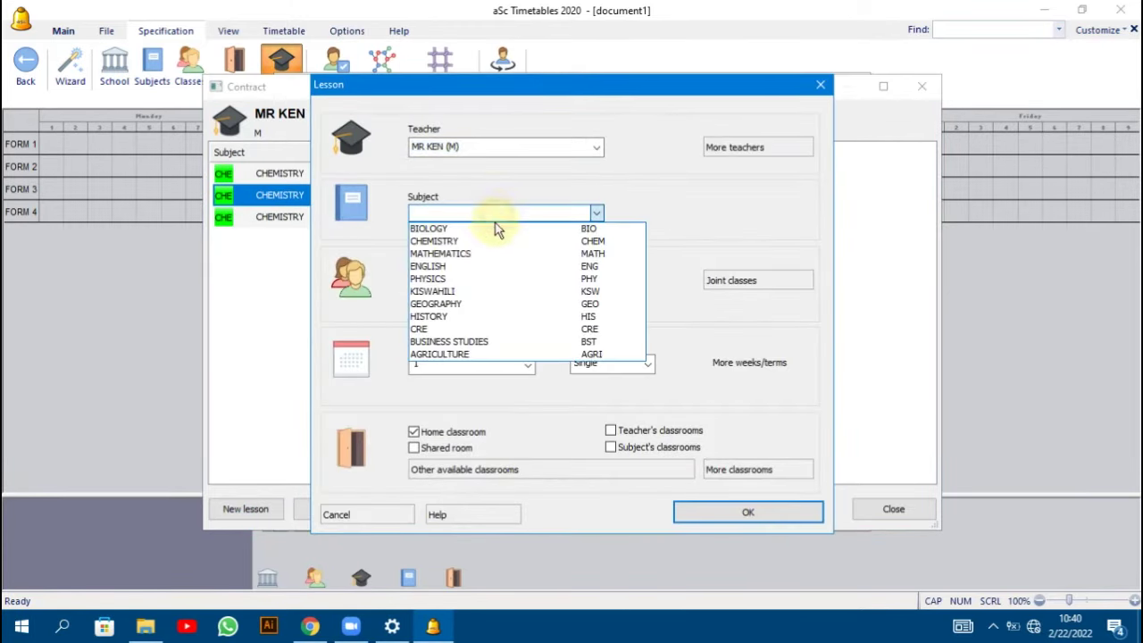
{"action": "left_click", "coordinate": [437, 240]}
{"action": "left_click", "coordinate": [449, 278]}
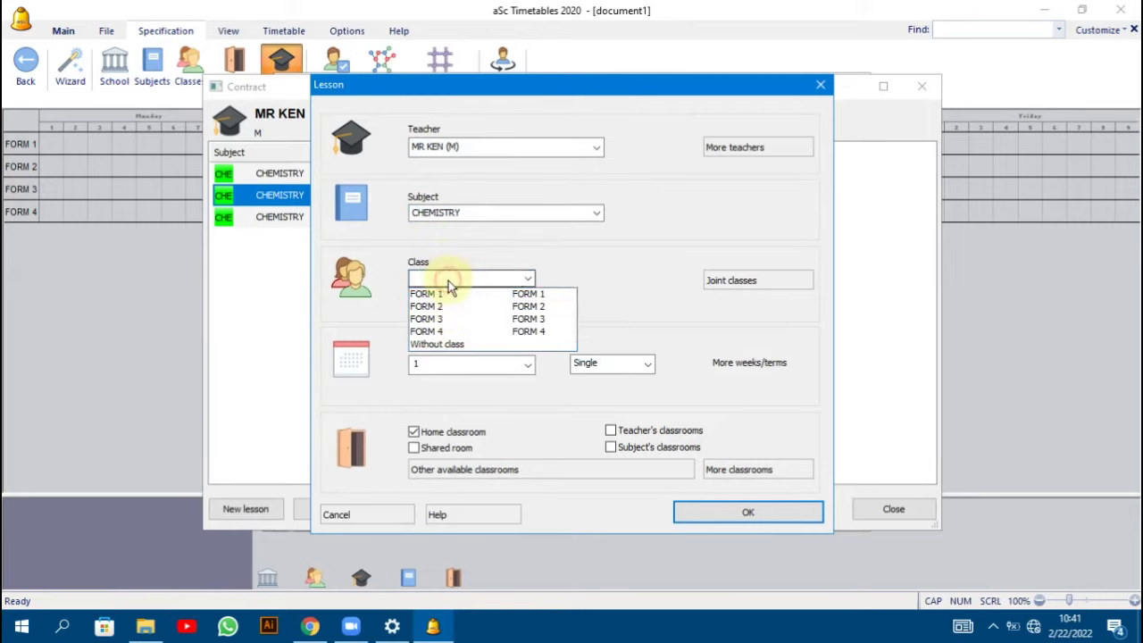
{"action": "left_click", "coordinate": [438, 331]}
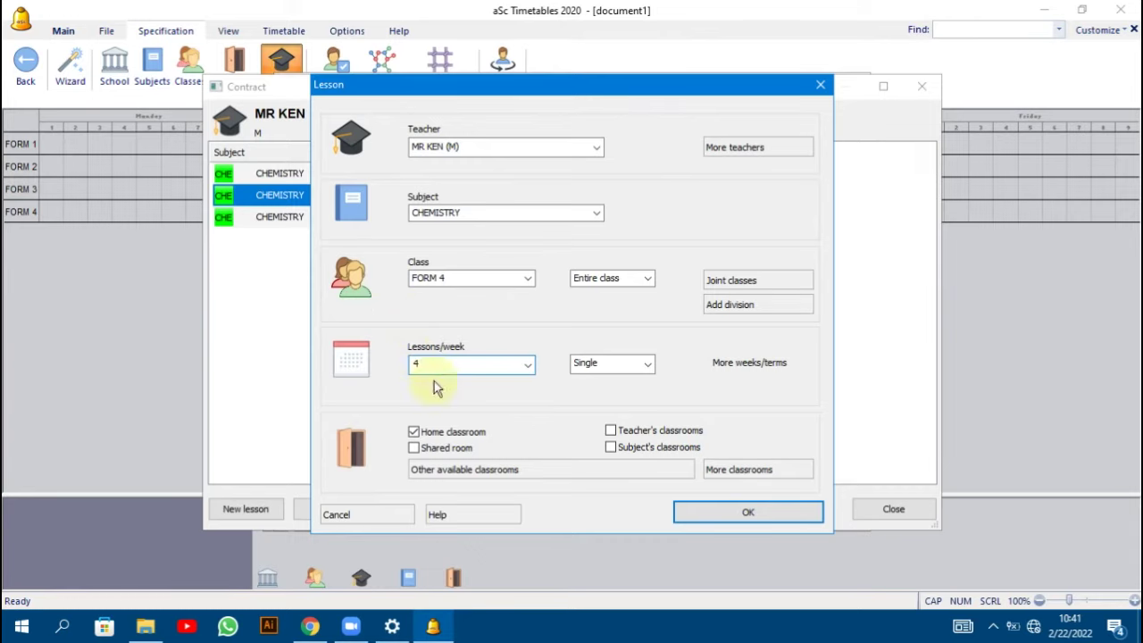
{"action": "left_click", "coordinate": [719, 512]}
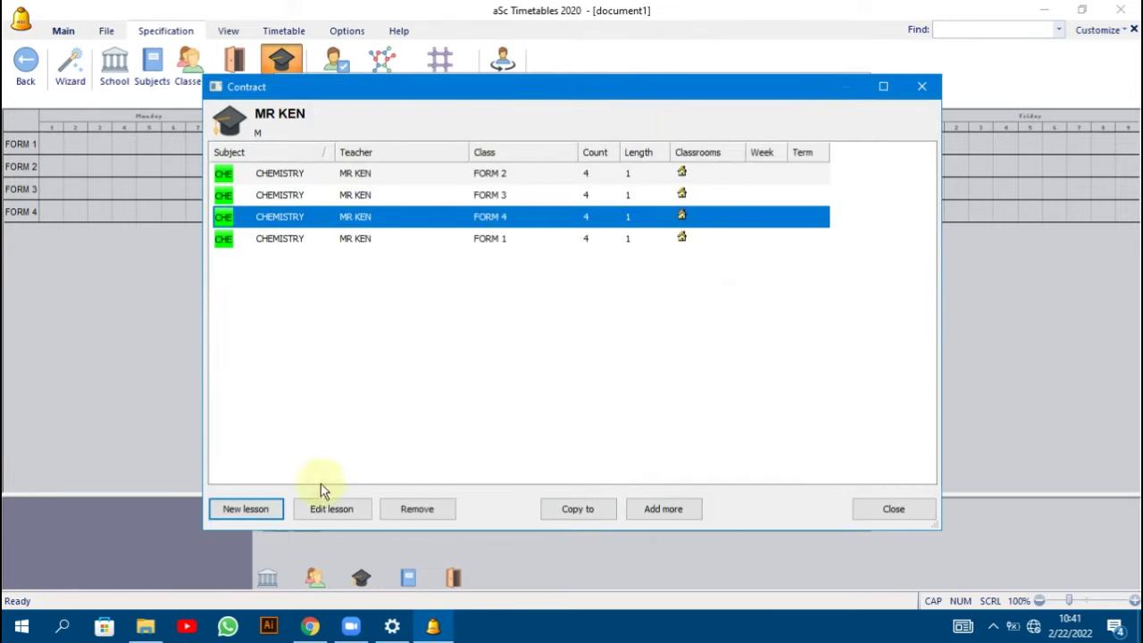
{"action": "left_click", "coordinate": [893, 509]}
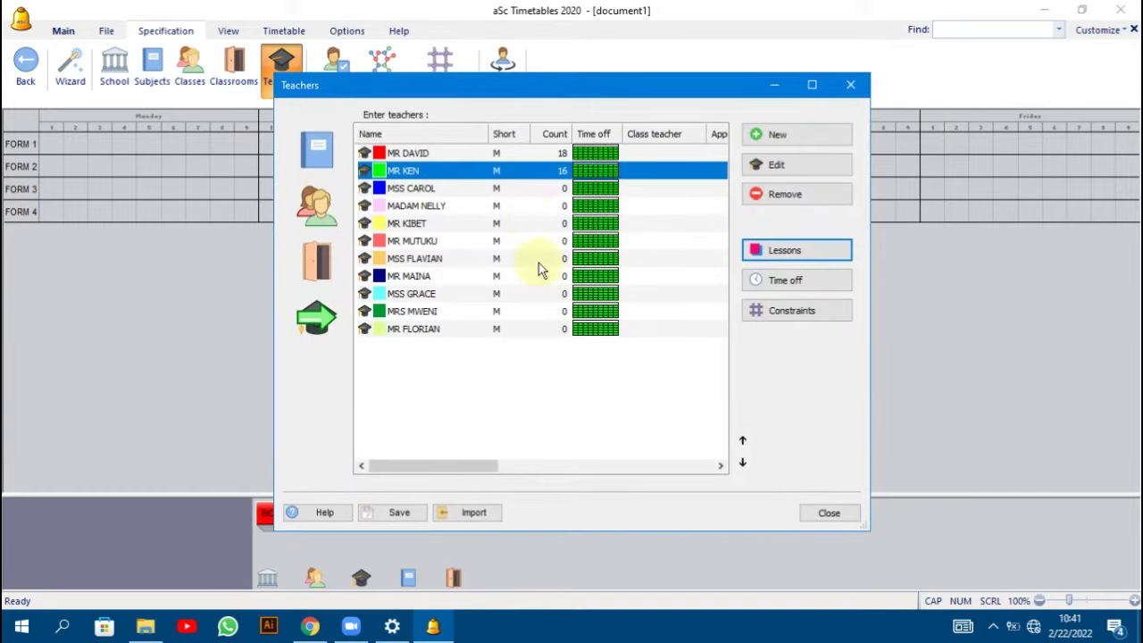
Open the third teacher's contract and add a MATHEMATICS lesson for FORM 1 with 4 single lessons per week.
{"action": "left_click", "coordinate": [544, 189]}
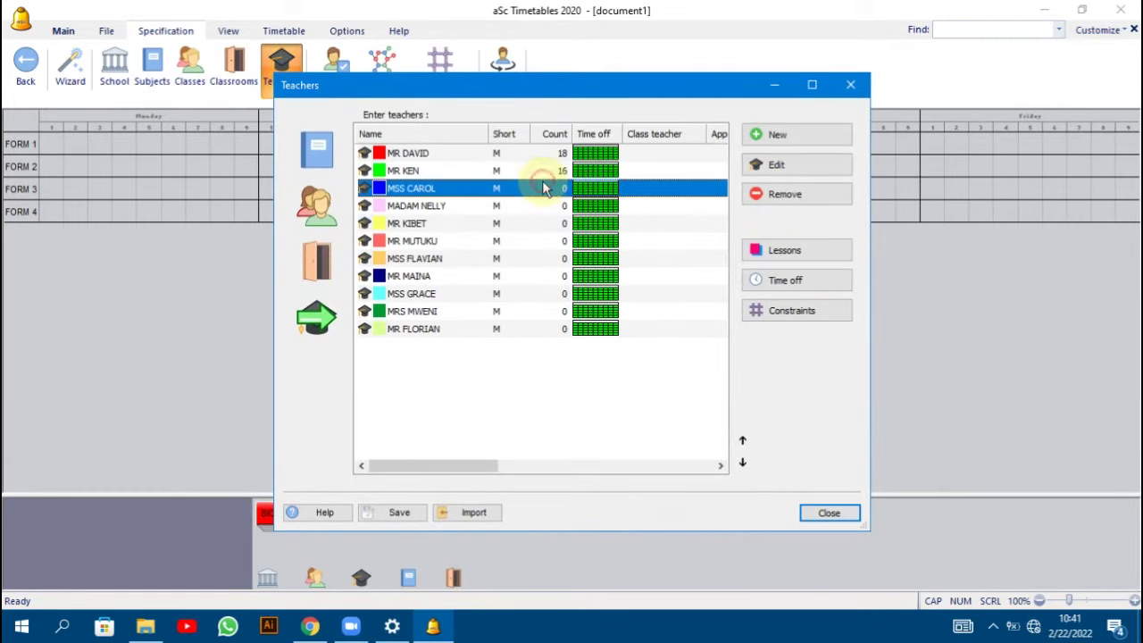
{"action": "left_click", "coordinate": [791, 252]}
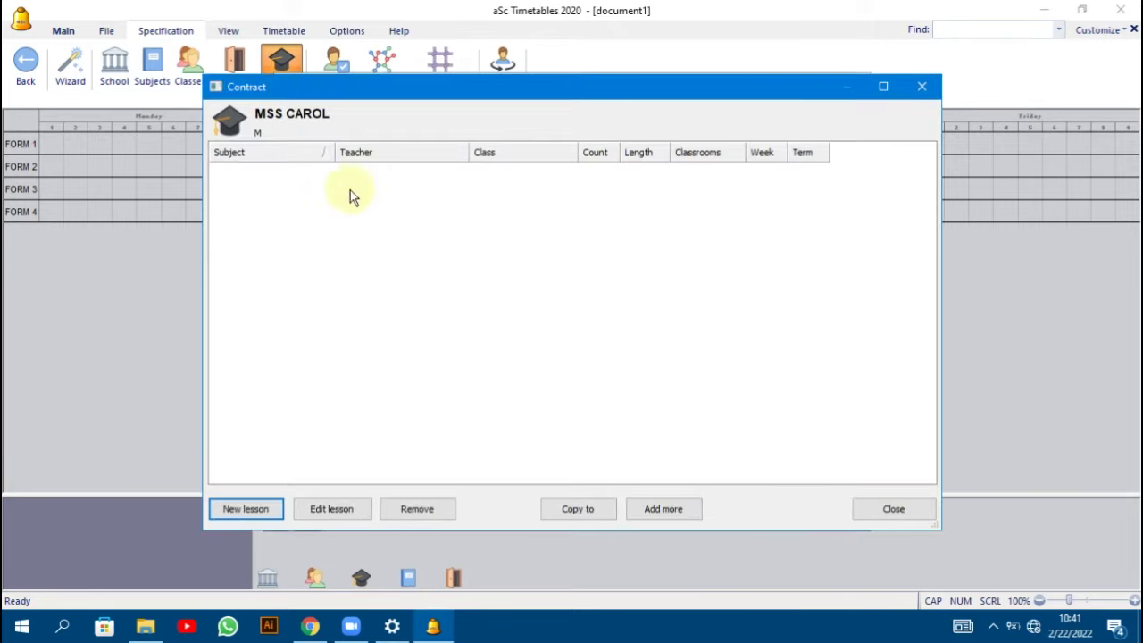
{"action": "left_click", "coordinate": [229, 507]}
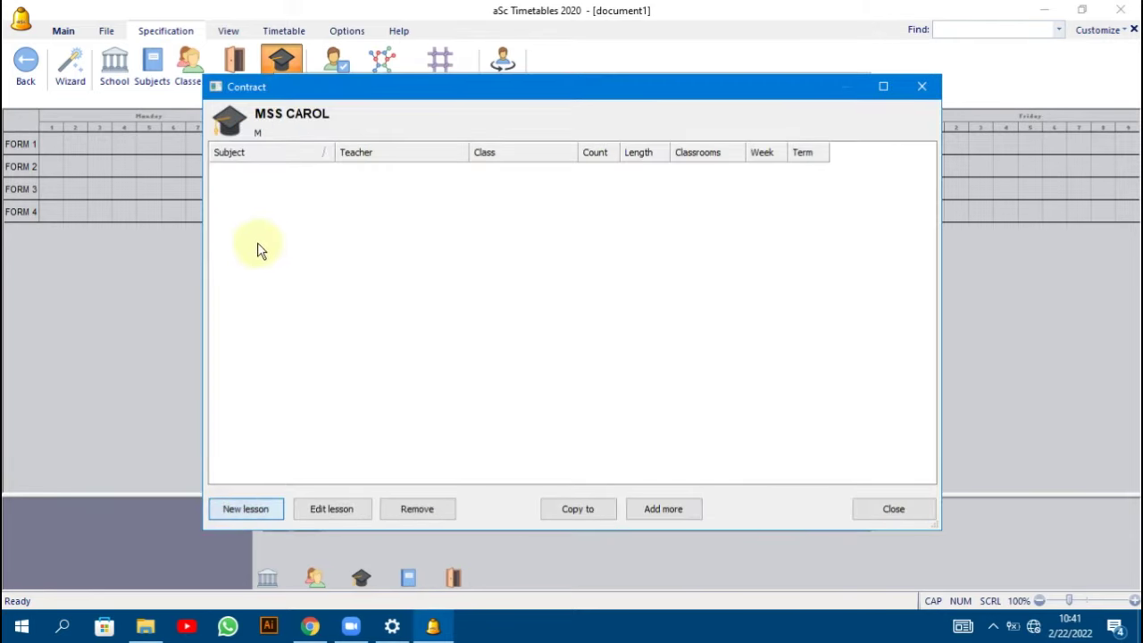
{"action": "left_click", "coordinate": [417, 214]}
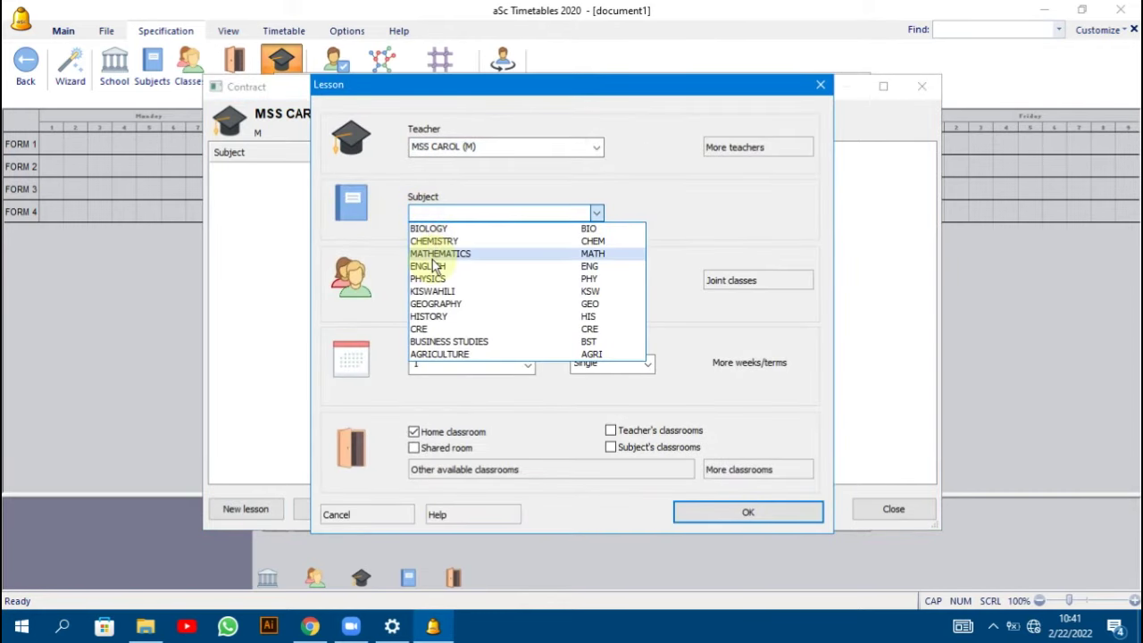
{"action": "left_click", "coordinate": [421, 254]}
{"action": "left_click", "coordinate": [455, 280]}
{"action": "left_click", "coordinate": [446, 292]}
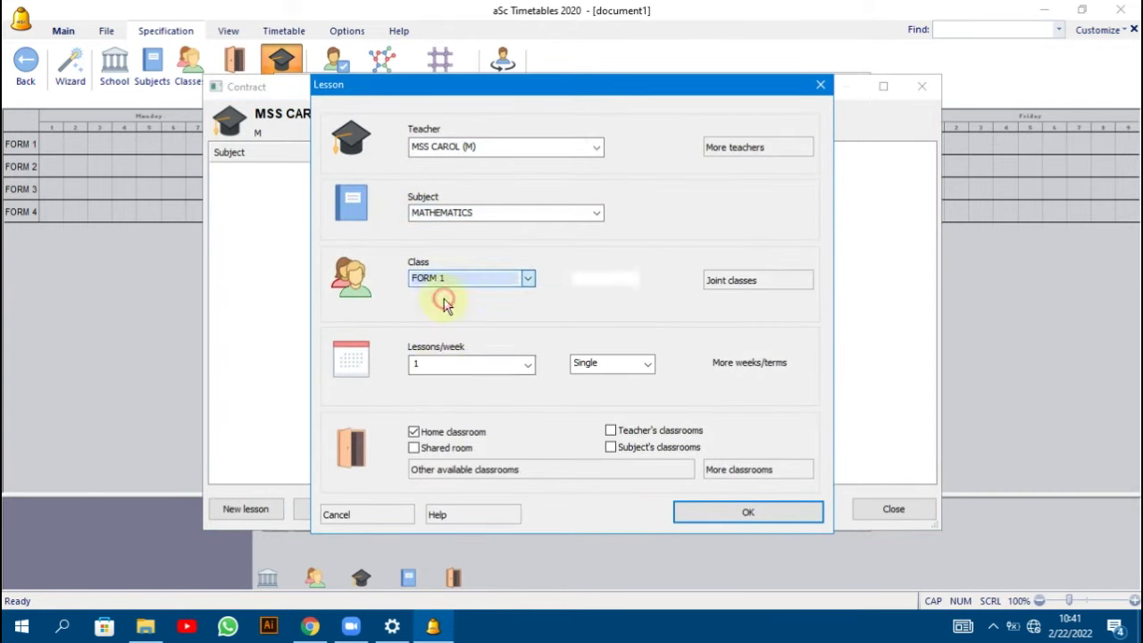
{"action": "double_click", "coordinate": [439, 362]}
{"action": "type", "text": "4"}
{"action": "left_click", "coordinate": [763, 523]}
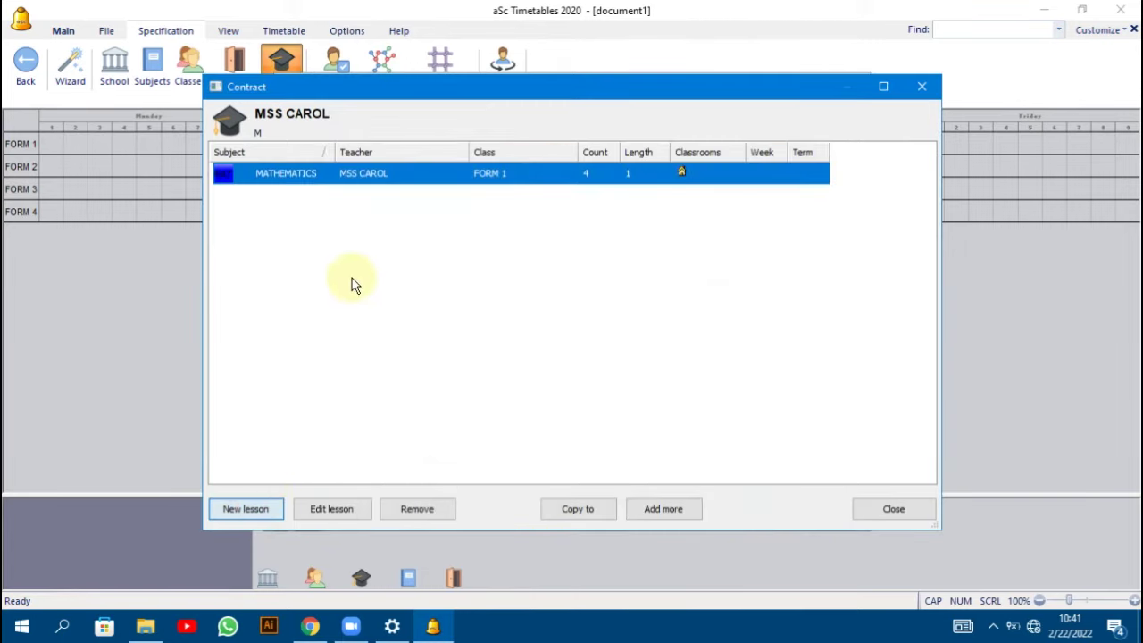
Add a MATHEMATICS lesson for FORM 2 with 5 single lessons per week to the third teacher's contract.
{"action": "key", "text": "Return"}
{"action": "left_click", "coordinate": [423, 214]}
{"action": "left_click", "coordinate": [429, 255]}
{"action": "left_click", "coordinate": [432, 277]}
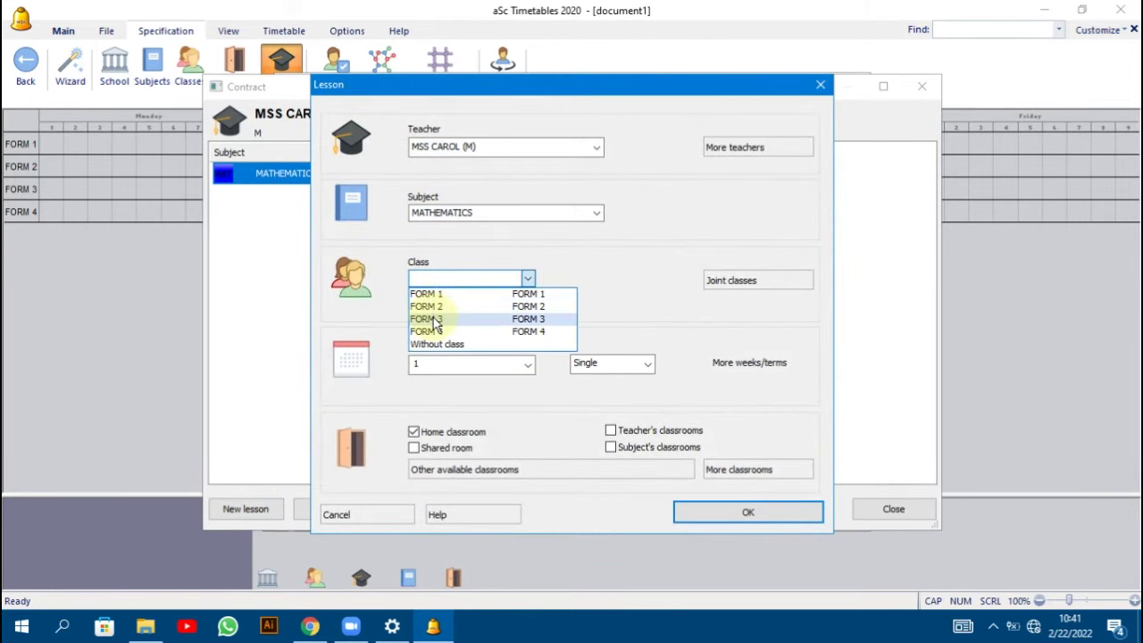
{"action": "left_click", "coordinate": [434, 307]}
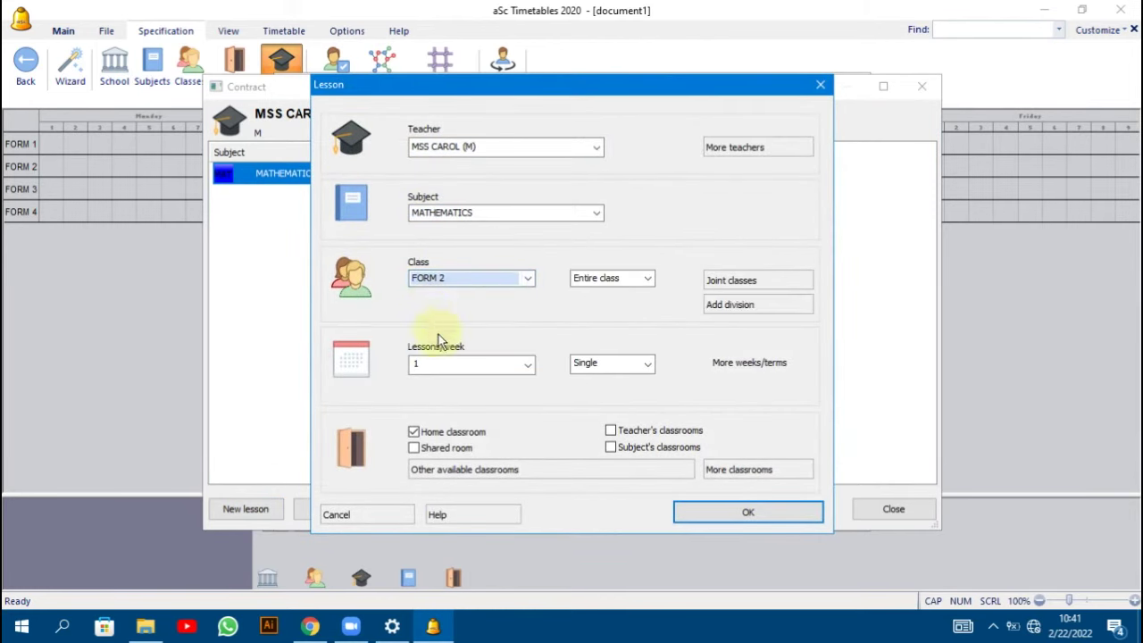
{"action": "left_click", "coordinate": [436, 361]}
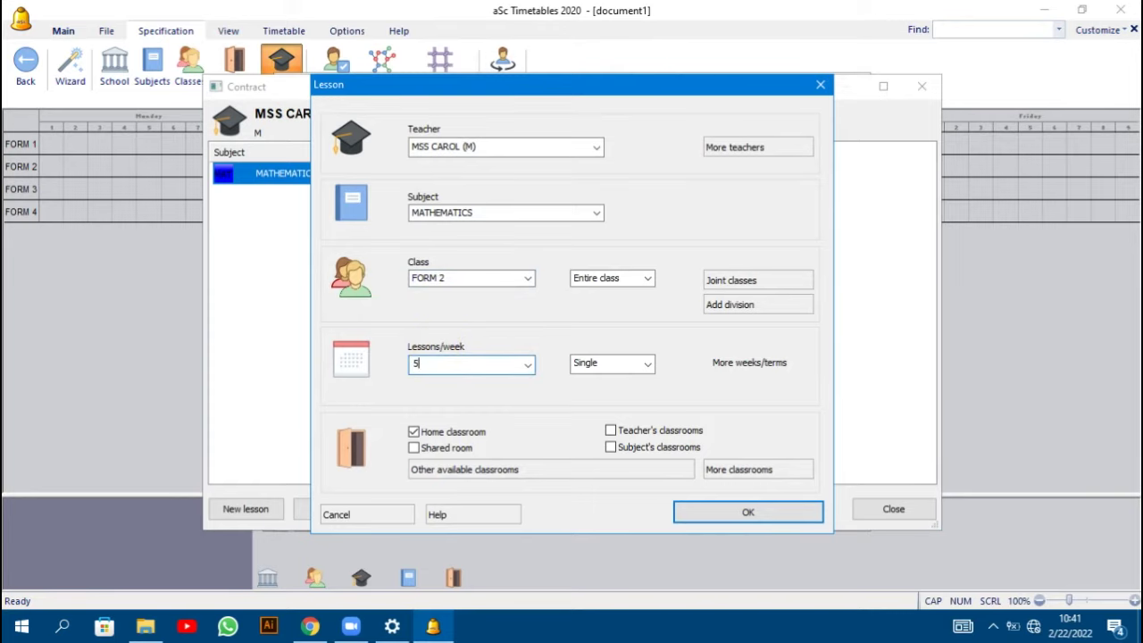
{"action": "left_click", "coordinate": [693, 515]}
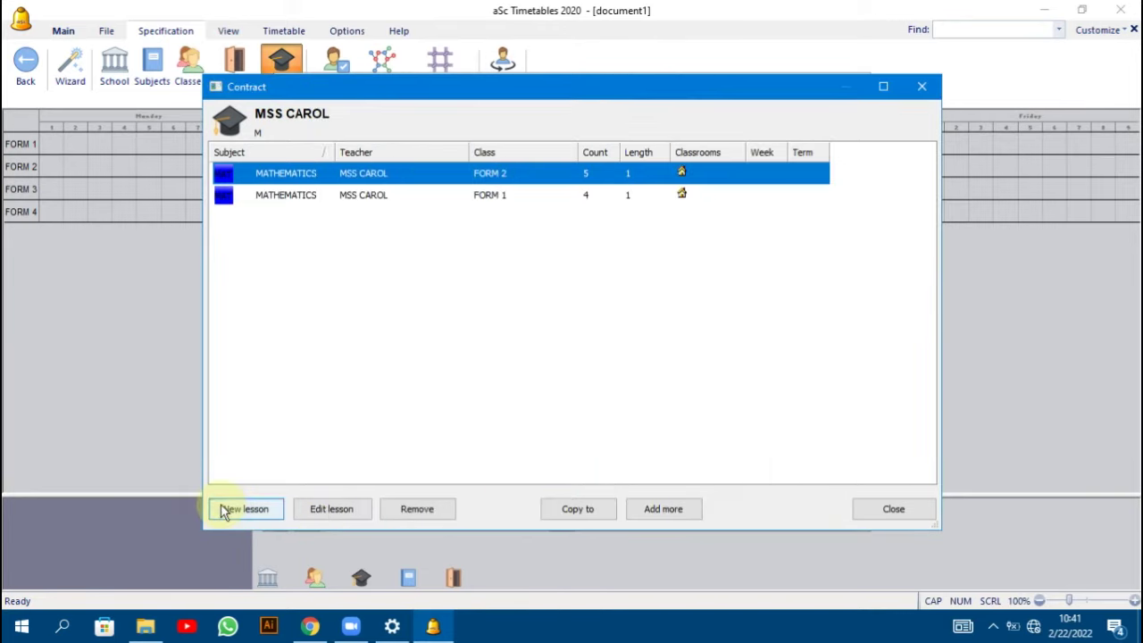
Add a MATHEMATICS lesson for FORM 3 with 5 single lessons per week to the third teacher's contract.
{"action": "double_click", "coordinate": [416, 228]}
{"action": "left_click", "coordinate": [419, 214]}
{"action": "left_click", "coordinate": [429, 254]}
{"action": "left_click", "coordinate": [428, 363]}
{"action": "left_click", "coordinate": [485, 277]}
{"action": "left_click", "coordinate": [426, 318]}
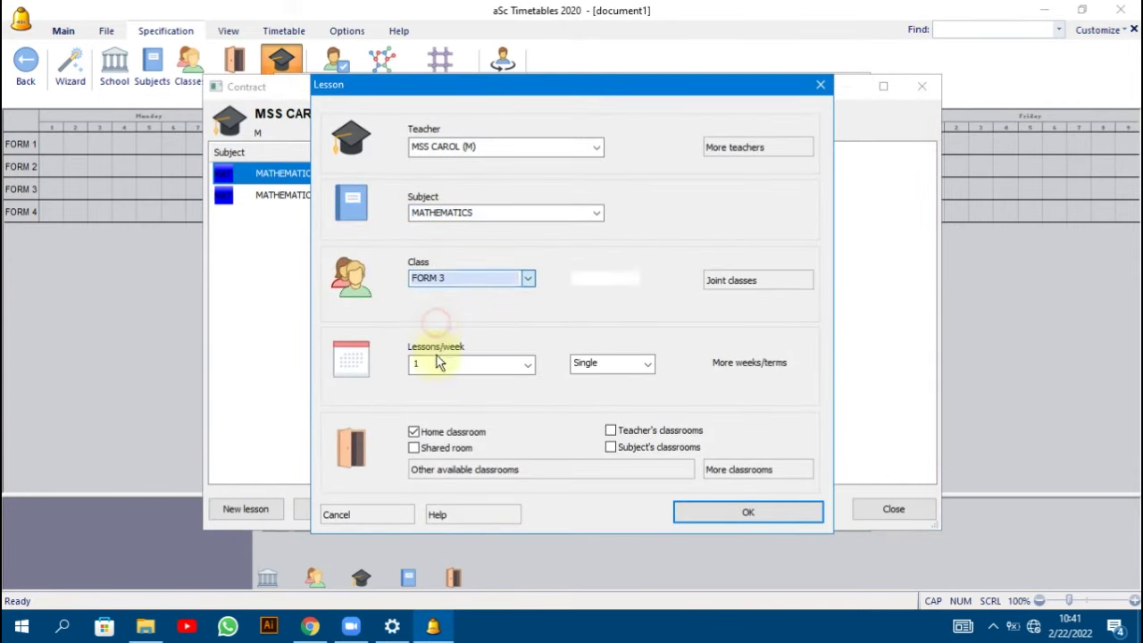
{"action": "left_click", "coordinate": [438, 363]}
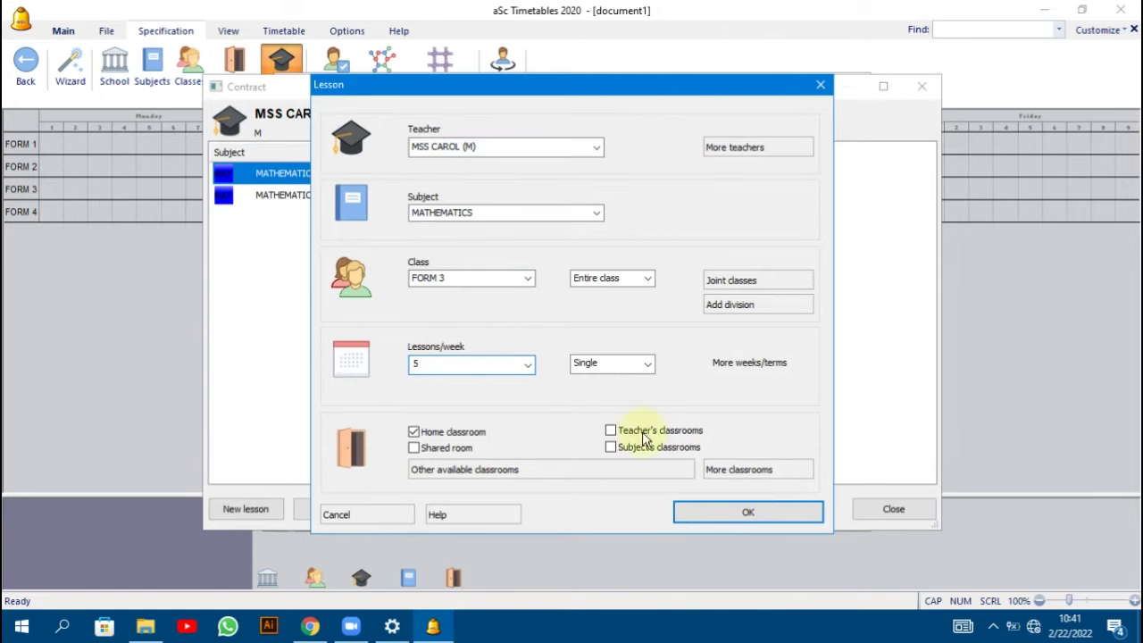
{"action": "left_click", "coordinate": [723, 518]}
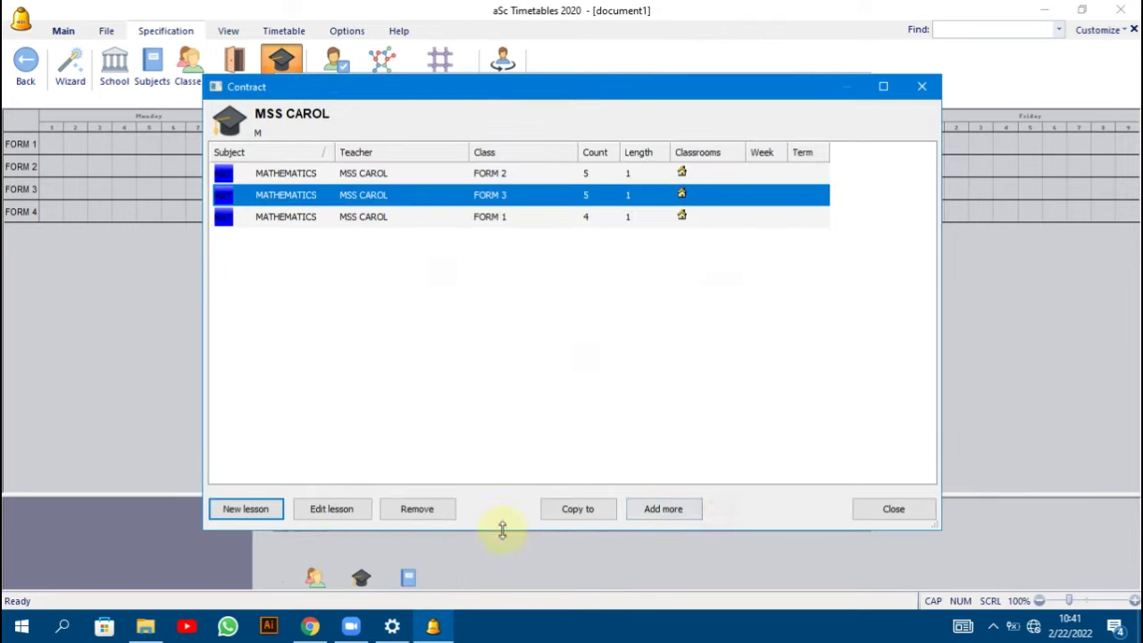
Add a MATHEMATICS lesson for FORM 4 with 5 single lessons per week to the third teacher and close the contract.
{"action": "left_click", "coordinate": [258, 508]}
{"action": "left_click", "coordinate": [488, 214]}
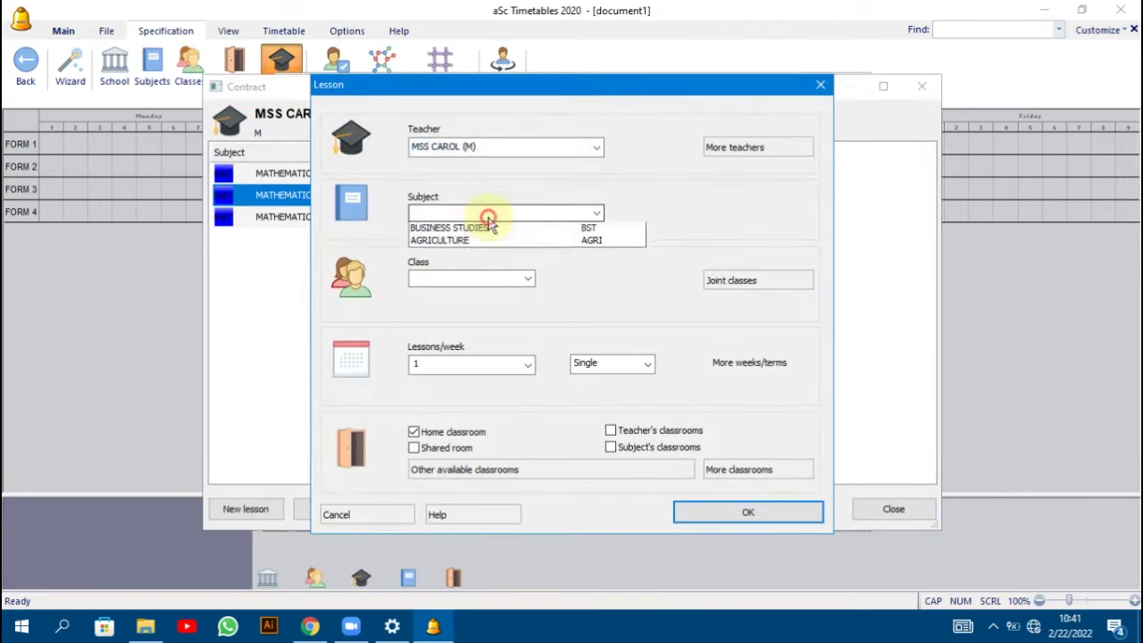
{"action": "left_click", "coordinate": [459, 253]}
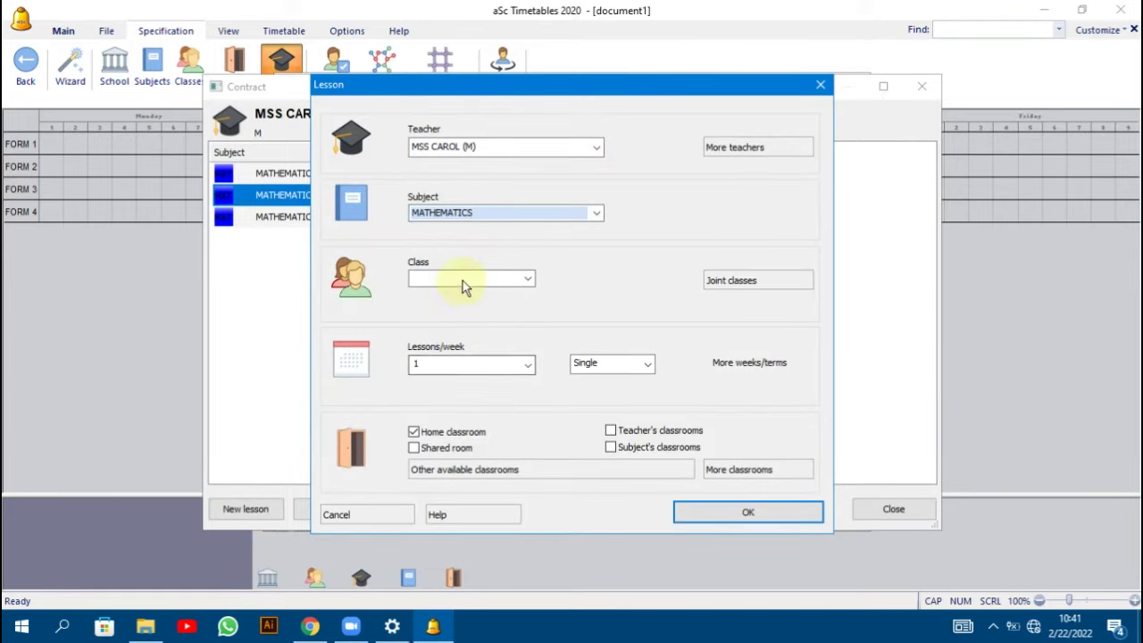
{"action": "left_click", "coordinate": [462, 281]}
{"action": "left_click", "coordinate": [445, 334]}
{"action": "left_click", "coordinate": [445, 364]}
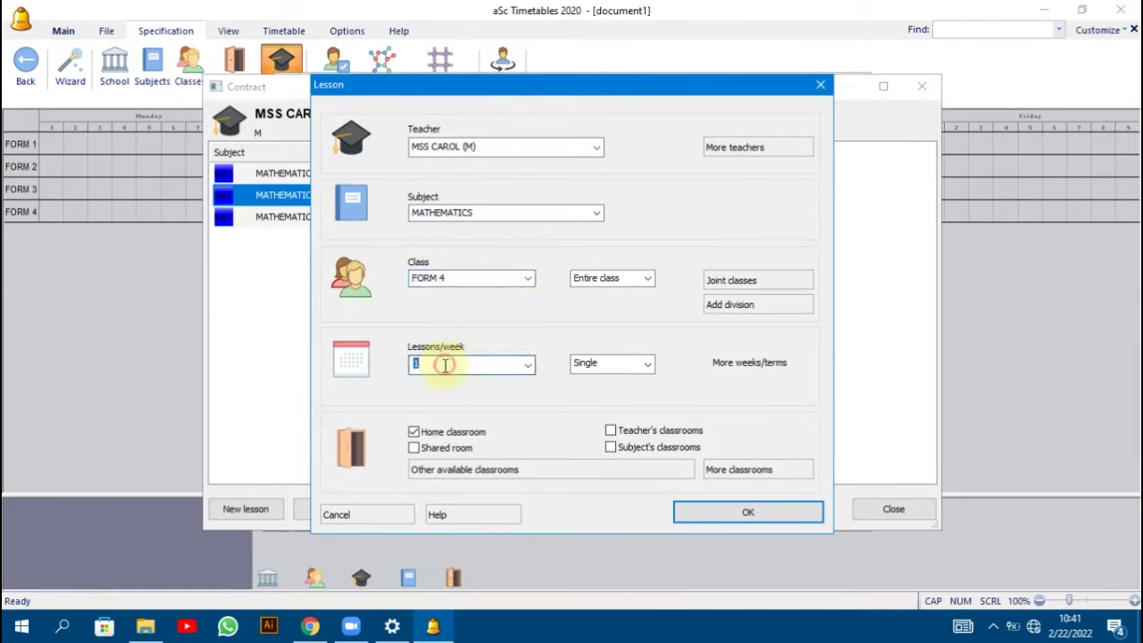
{"action": "left_click", "coordinate": [678, 521]}
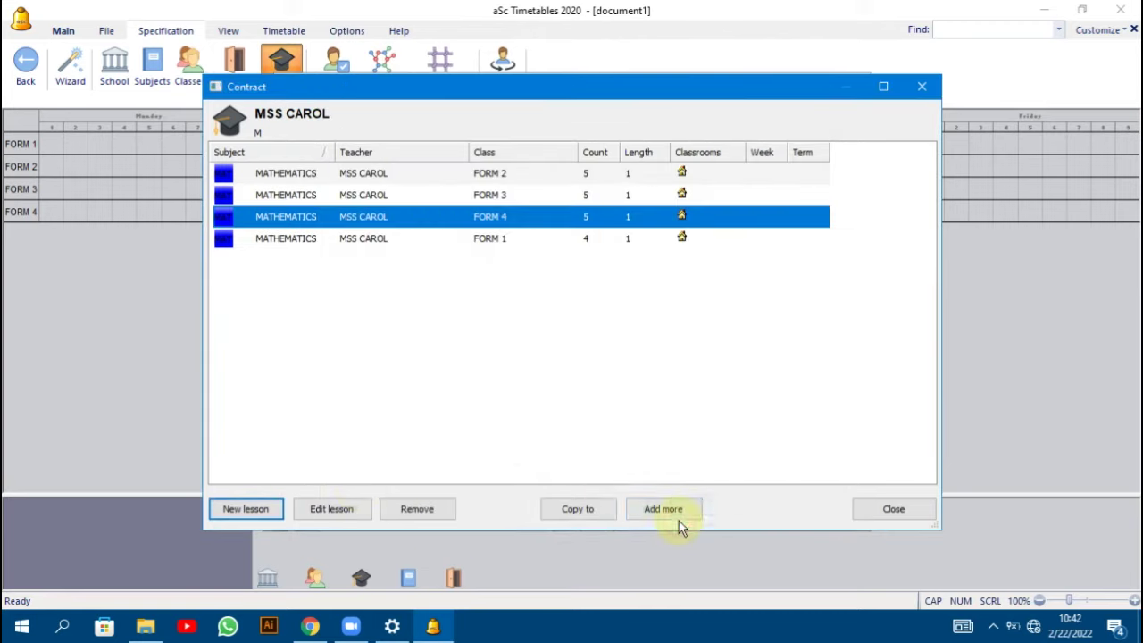
{"action": "left_click", "coordinate": [901, 516]}
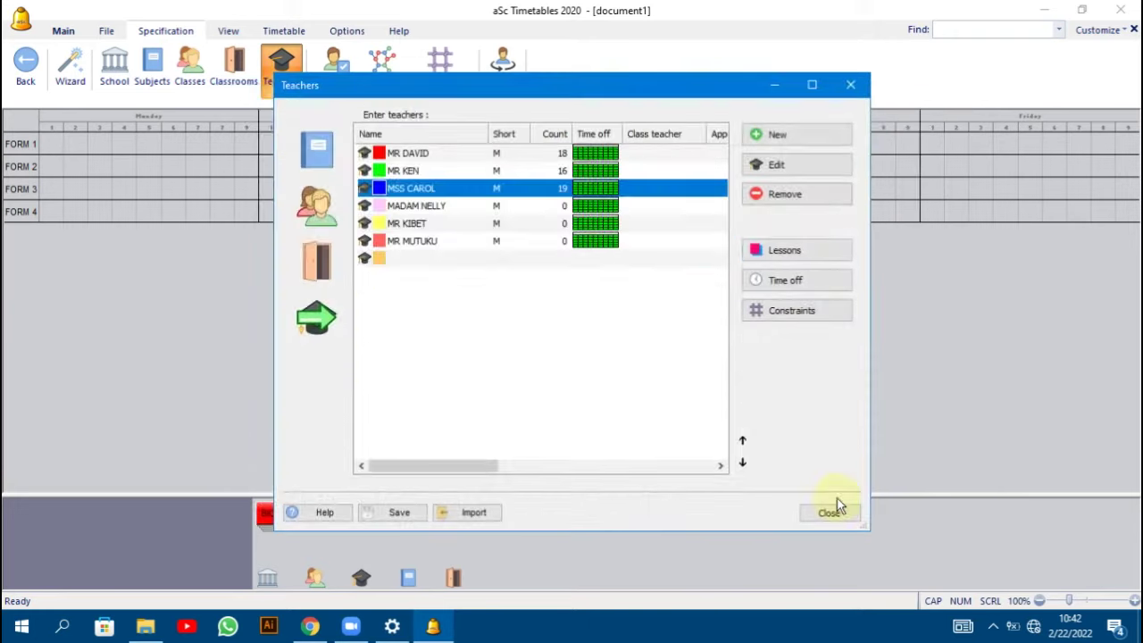
Open the fourth teacher's contract and add an ENGLISH lesson for FORM 1 with 4 single lessons per week.
{"action": "left_click", "coordinate": [513, 206]}
{"action": "left_click", "coordinate": [779, 255]}
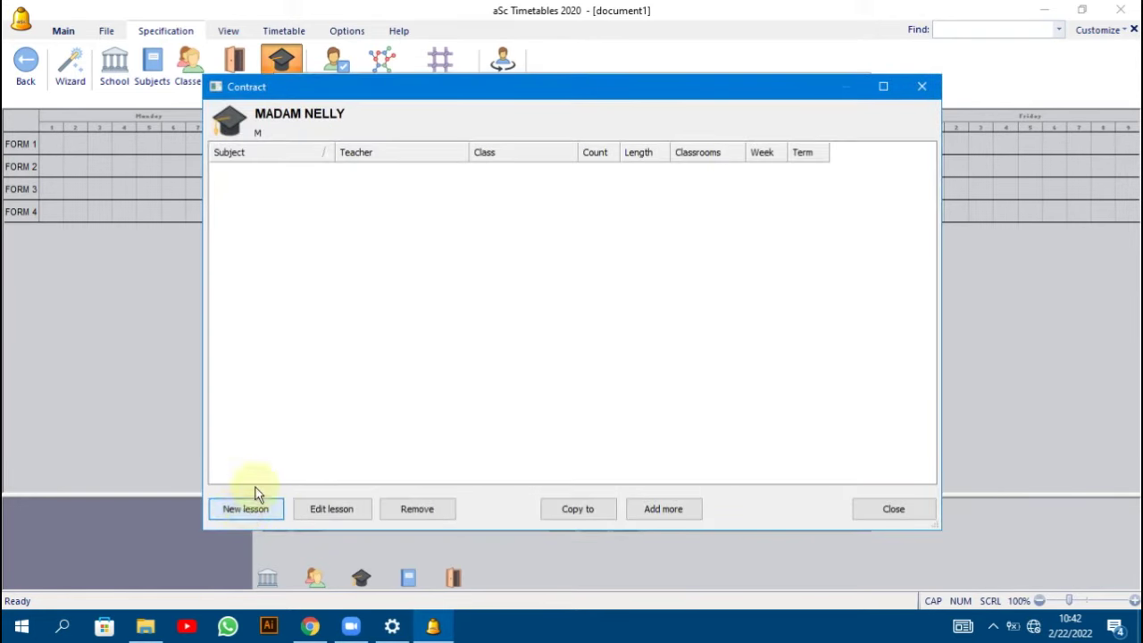
{"action": "double_click", "coordinate": [397, 217]}
{"action": "left_click", "coordinate": [438, 215]}
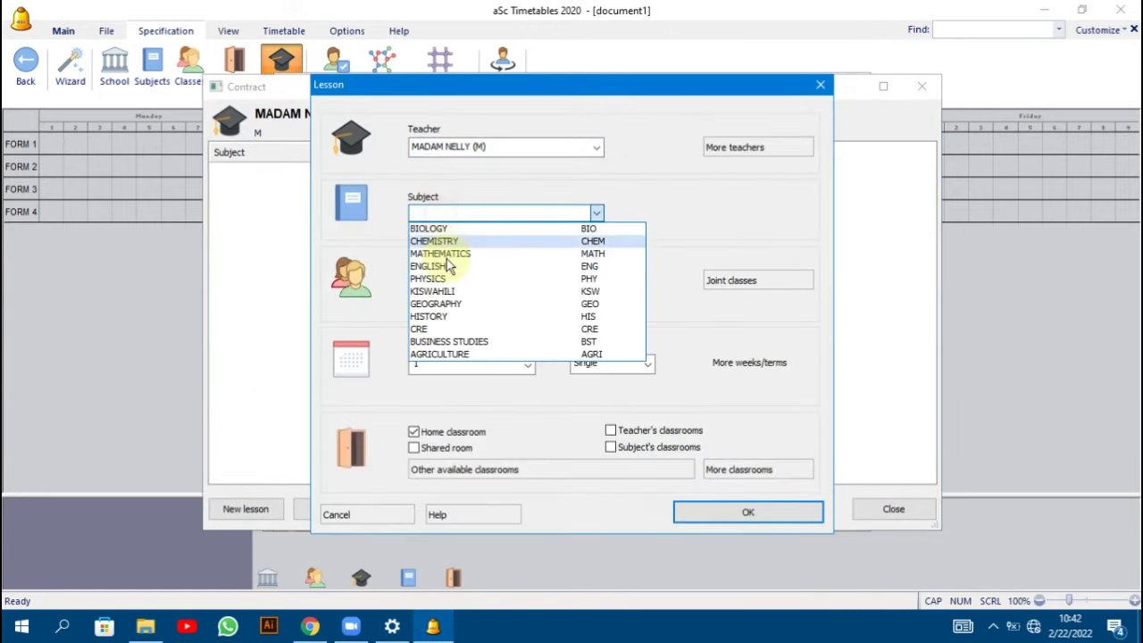
{"action": "left_click", "coordinate": [434, 268]}
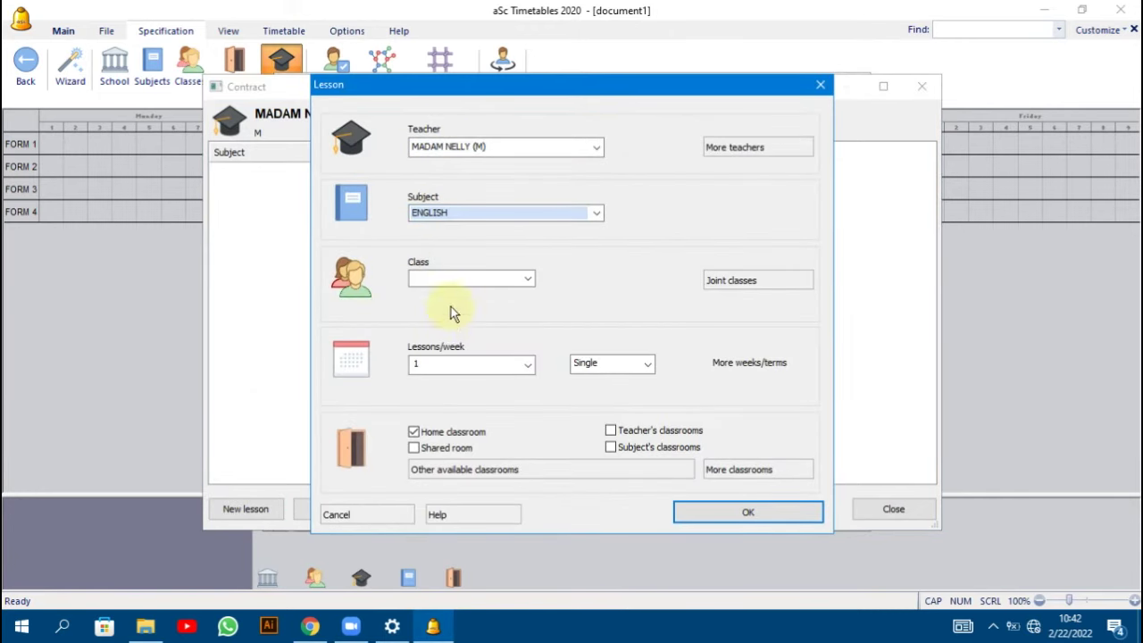
{"action": "left_click", "coordinate": [449, 279]}
{"action": "left_click", "coordinate": [440, 294]}
{"action": "left_click", "coordinate": [436, 360]}
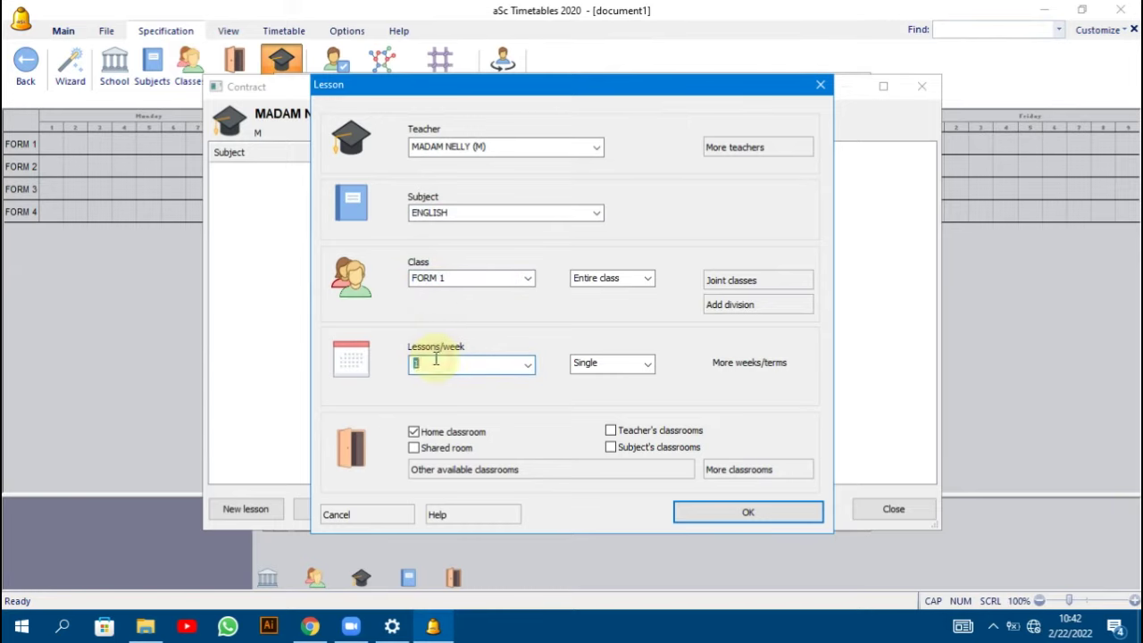
{"action": "left_click", "coordinate": [702, 509]}
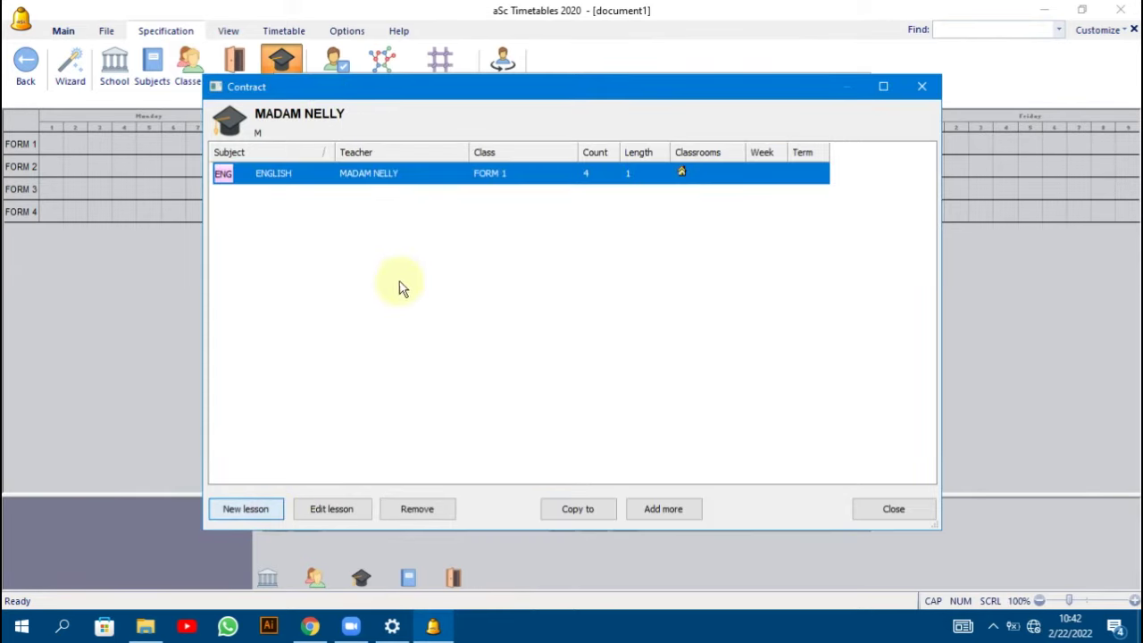
Add an ENGLISH lesson for FORM 2 with 5 single lessons per week to the fourth teacher's contract.
{"action": "double_click", "coordinate": [413, 265]}
{"action": "left_click", "coordinate": [446, 215]}
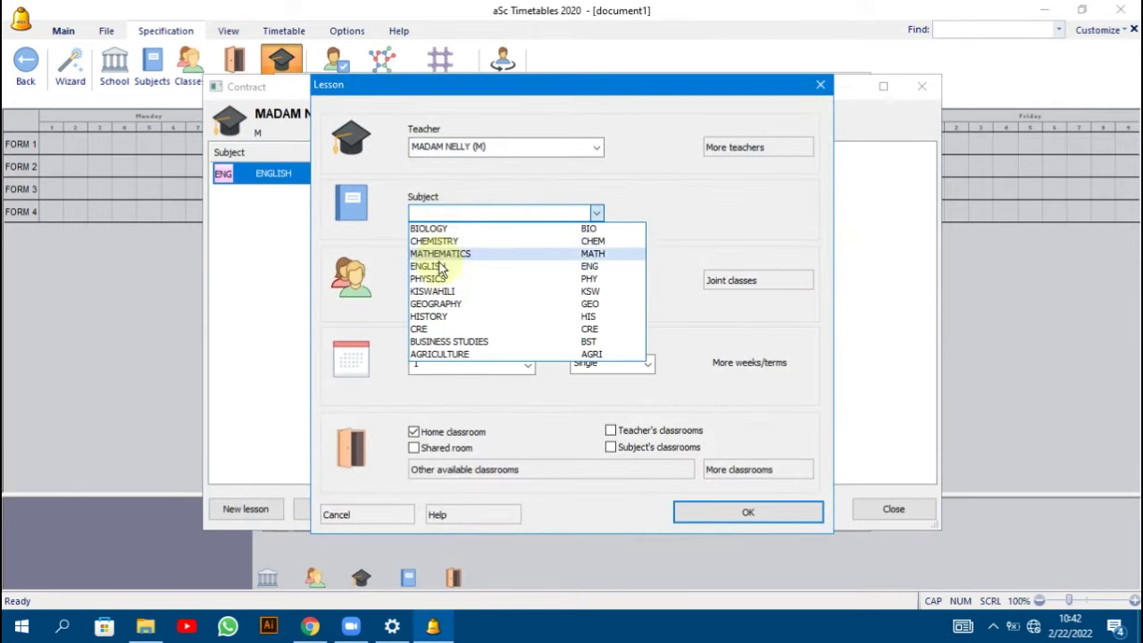
{"action": "left_click", "coordinate": [427, 267]}
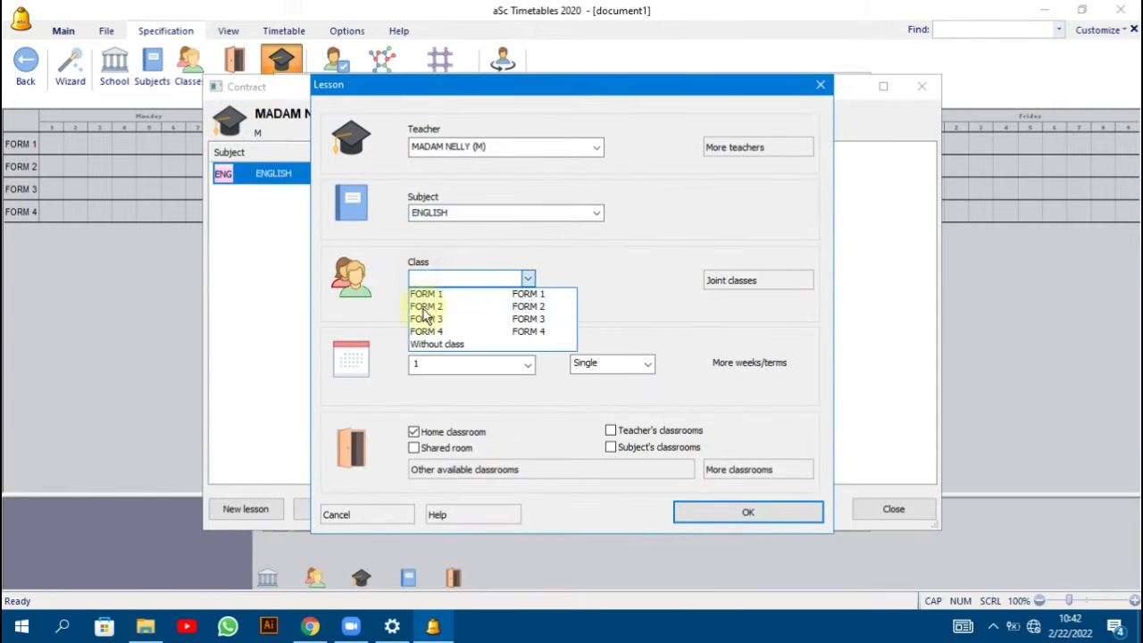
{"action": "left_click", "coordinate": [423, 308]}
{"action": "left_click", "coordinate": [424, 361]}
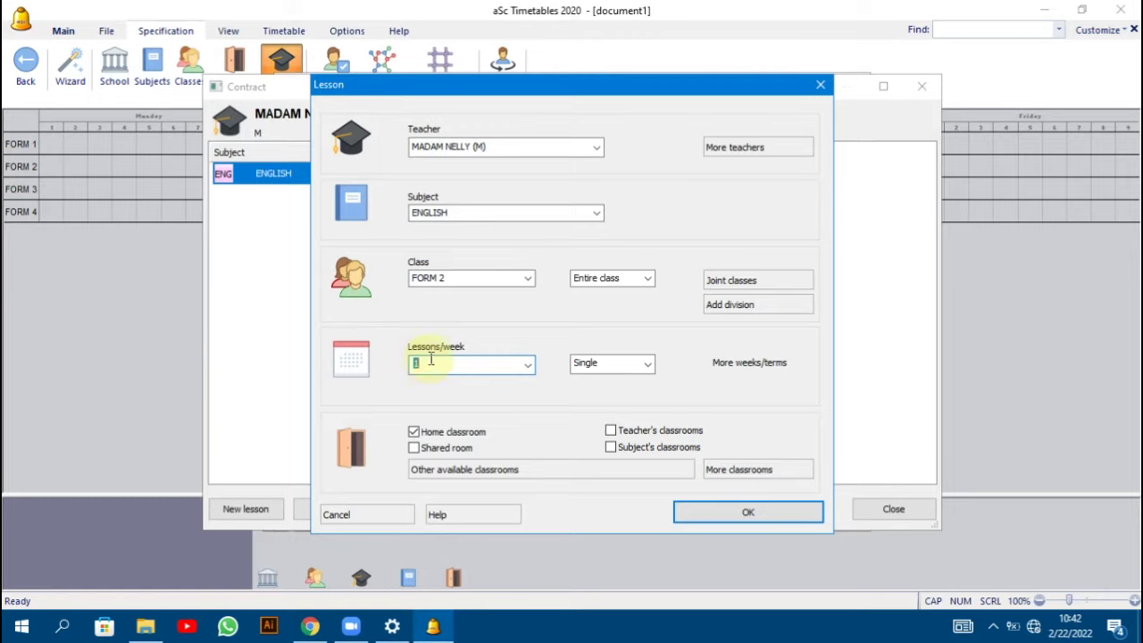
{"action": "left_click", "coordinate": [744, 516]}
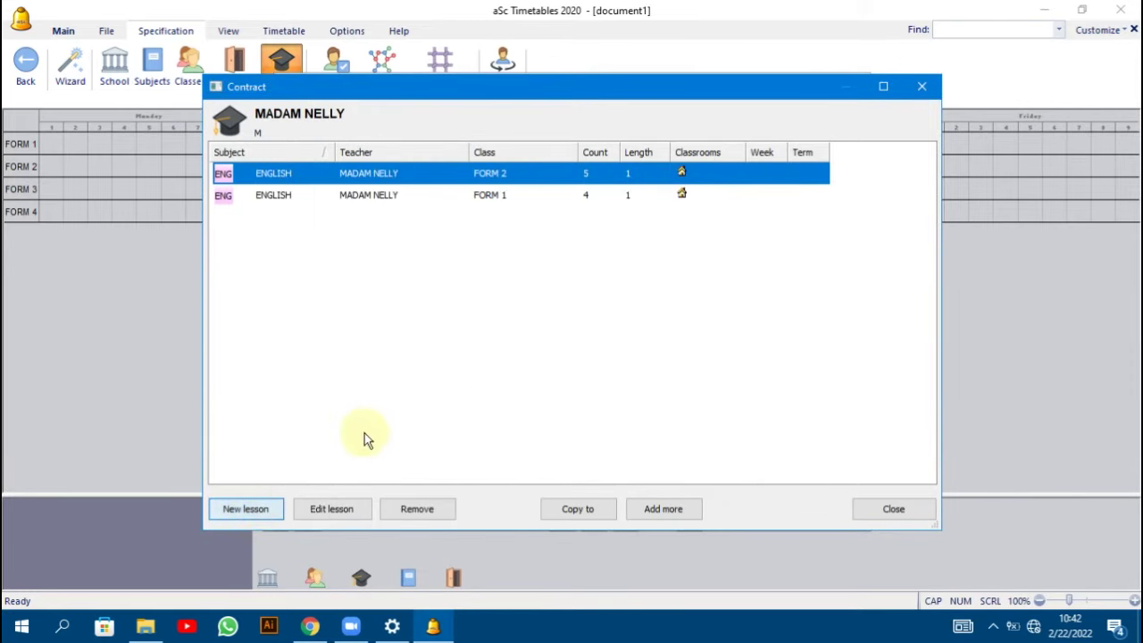
Add an ENGLISH lesson for FORM 3 with 4 single lessons per week to the fourth teacher's contract.
{"action": "double_click", "coordinate": [459, 277]}
{"action": "left_click", "coordinate": [493, 214]}
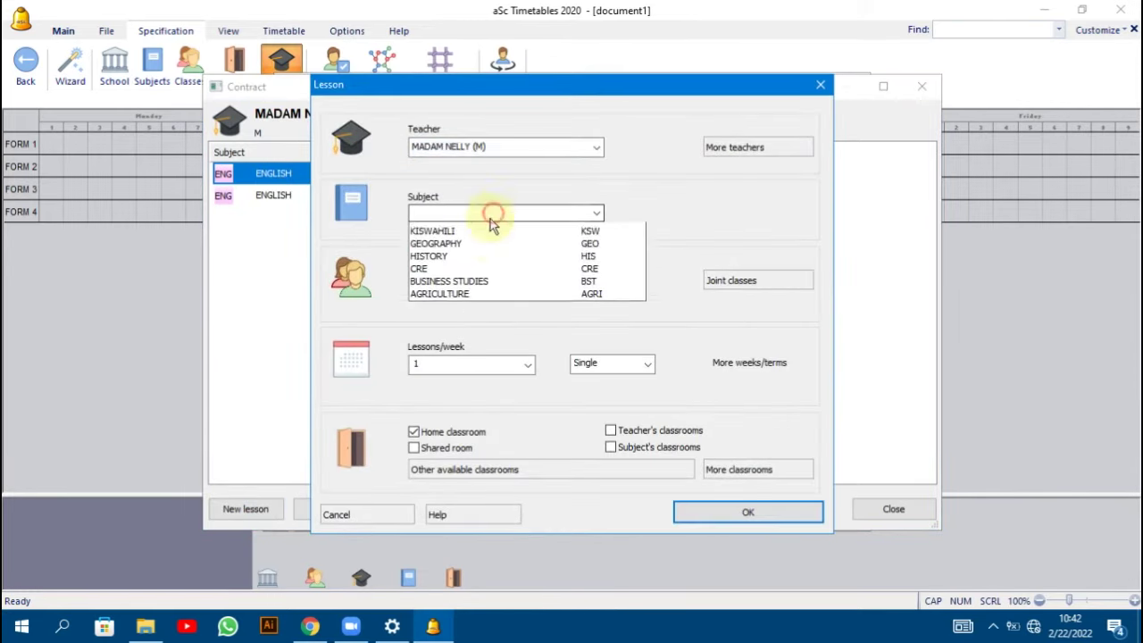
{"action": "left_click", "coordinate": [437, 263]}
{"action": "left_click", "coordinate": [430, 285]}
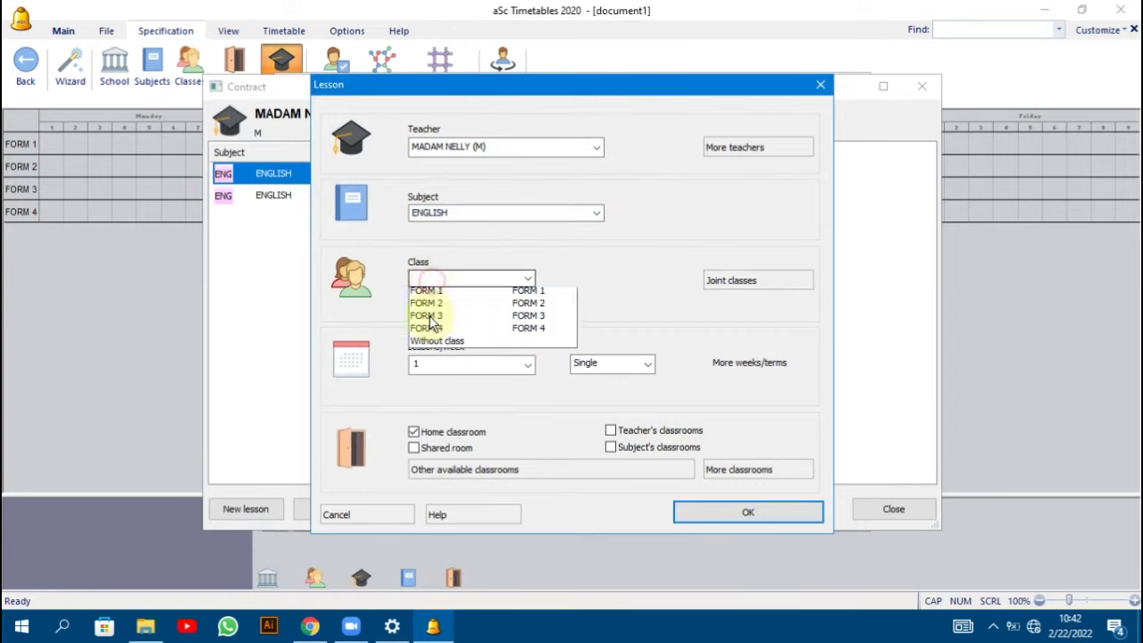
{"action": "left_click", "coordinate": [426, 317]}
{"action": "left_click", "coordinate": [437, 368]}
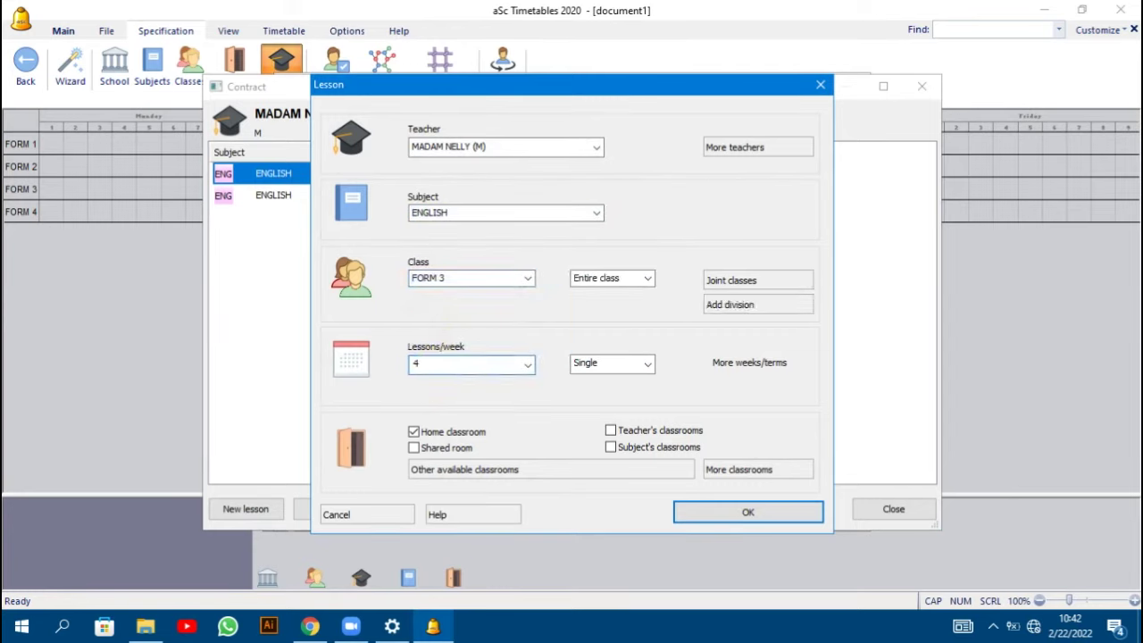
{"action": "left_click", "coordinate": [729, 511]}
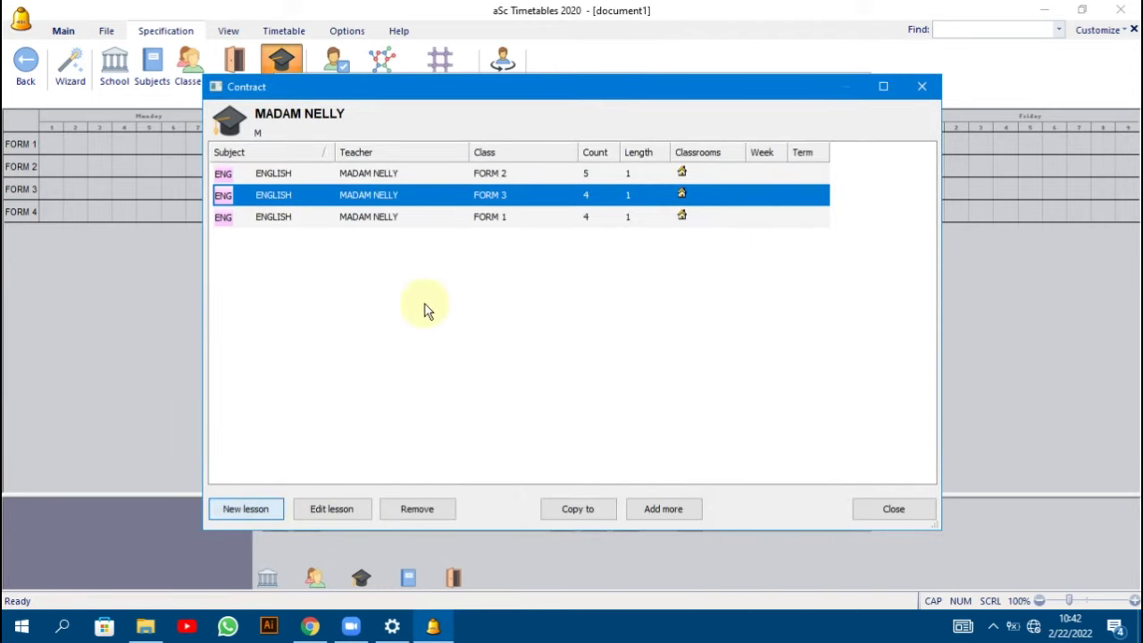
Add an ENGLISH lesson for FORM 4 with 4 single lessons per week to the fourth teacher's contract.
{"action": "double_click", "coordinate": [429, 237]}
{"action": "left_click", "coordinate": [437, 214]}
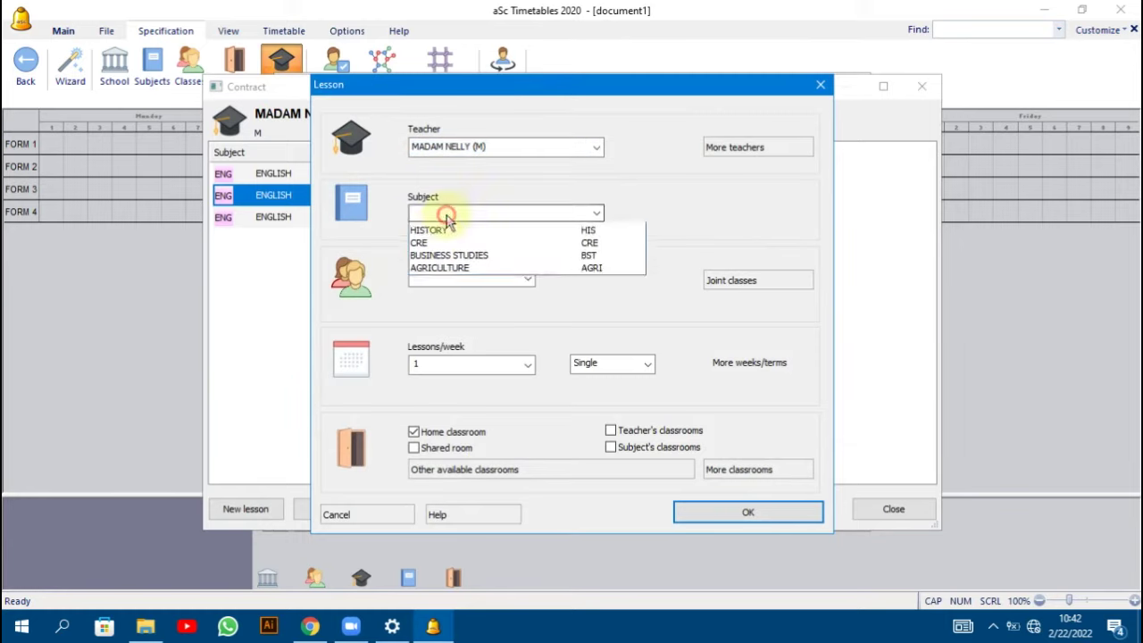
{"action": "left_click", "coordinate": [438, 266]}
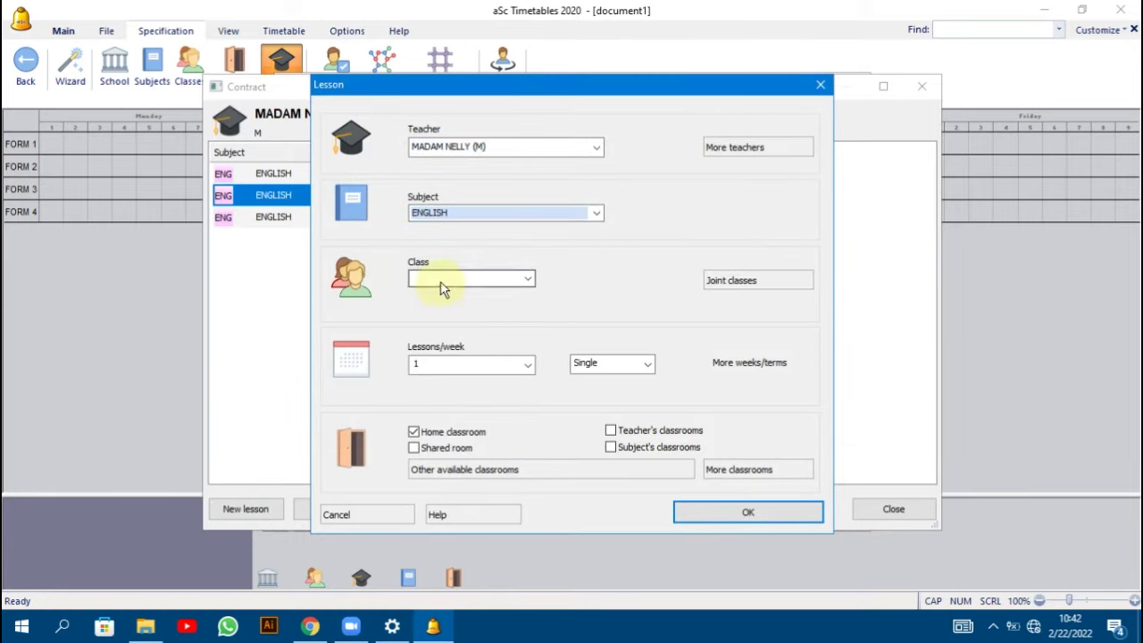
{"action": "left_click", "coordinate": [440, 284]}
{"action": "left_click", "coordinate": [434, 331]}
{"action": "left_click", "coordinate": [437, 365]}
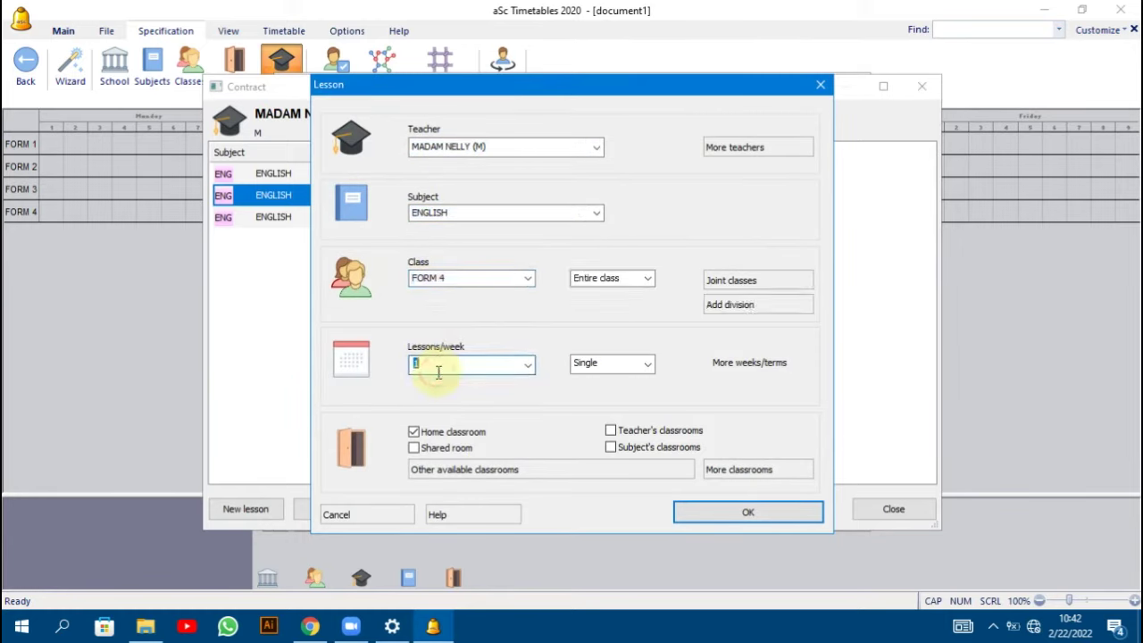
{"action": "type", "text": "4"}
{"action": "left_click", "coordinate": [747, 509]}
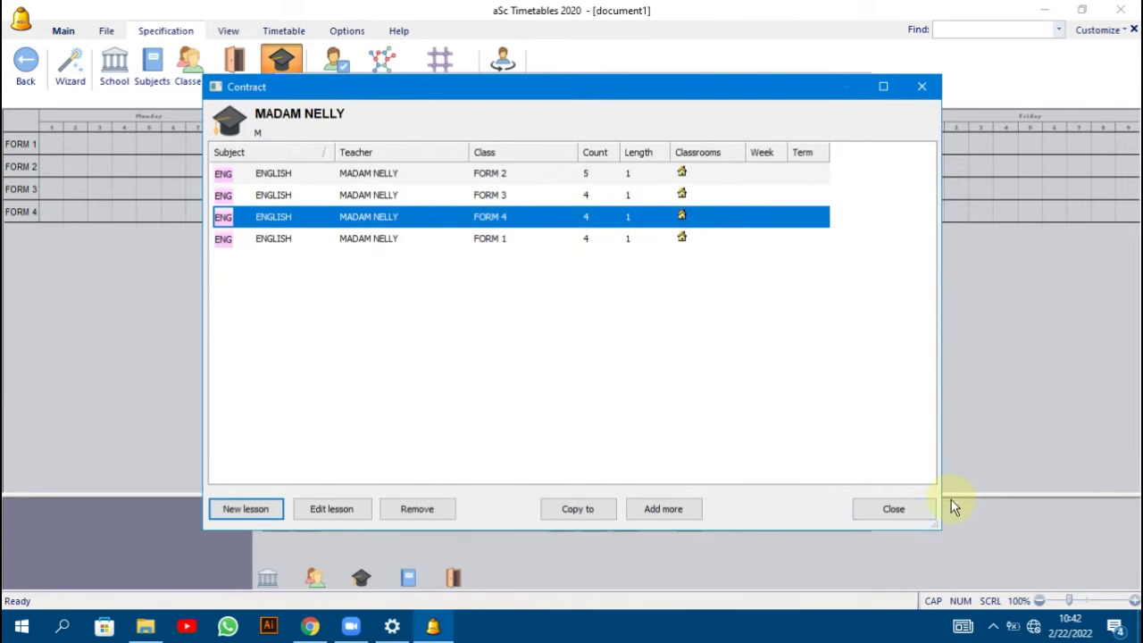
Open the fifth teacher's contract and add a PHYSICS lesson for FORM 1 with 4 single lessons per week.
{"action": "left_click", "coordinate": [891, 513]}
{"action": "left_click", "coordinate": [429, 227]}
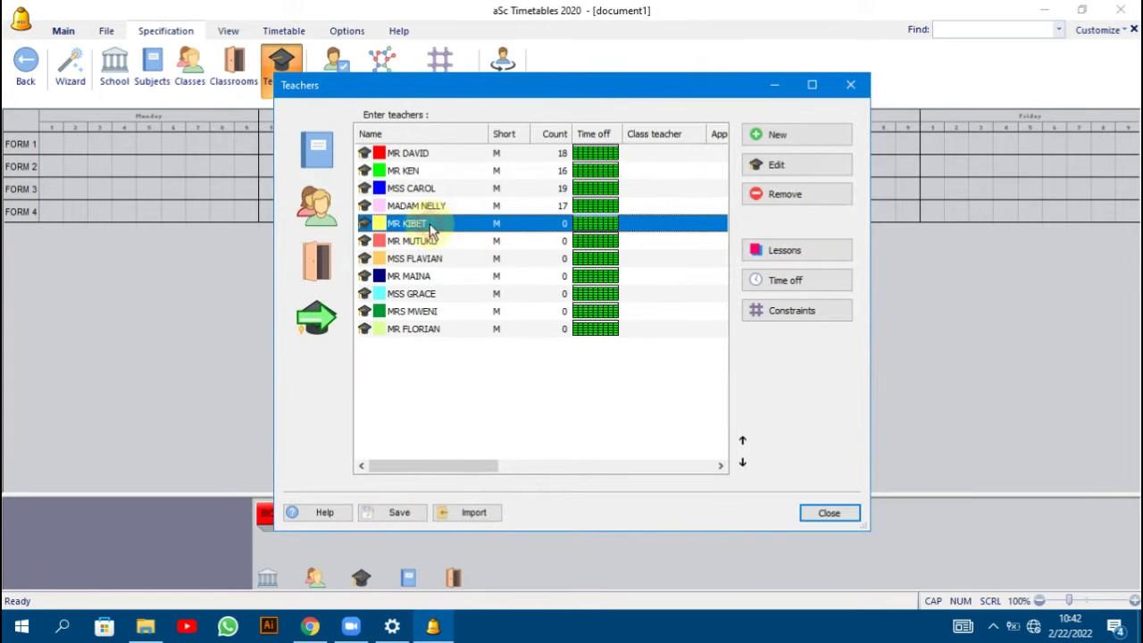
{"action": "left_click", "coordinate": [785, 252]}
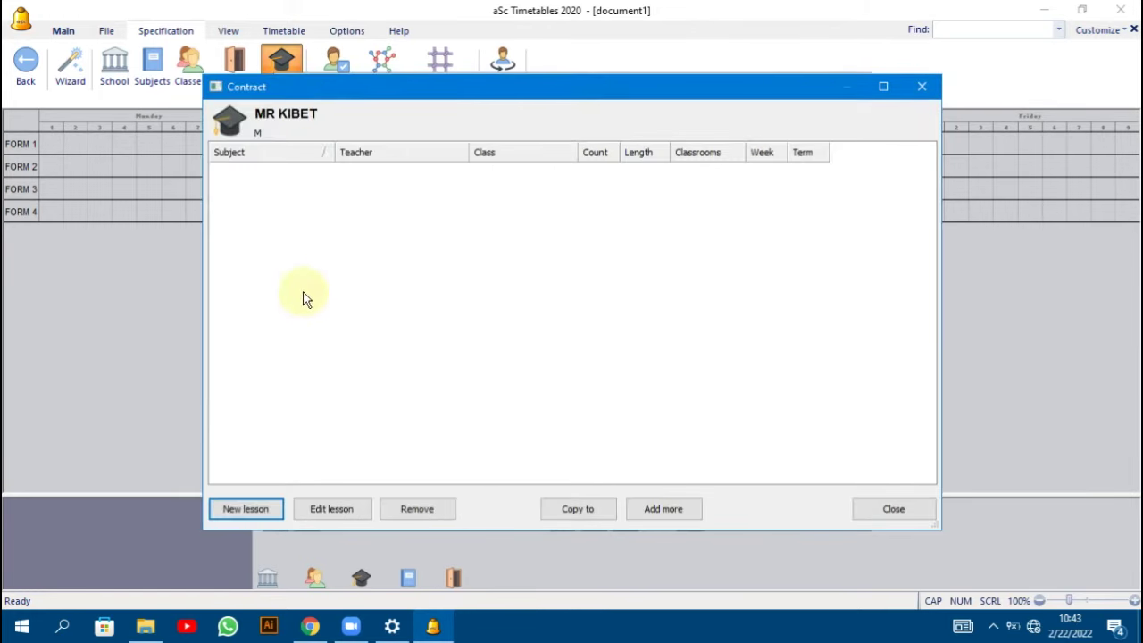
{"action": "left_click", "coordinate": [245, 508]}
{"action": "left_click", "coordinate": [487, 214]}
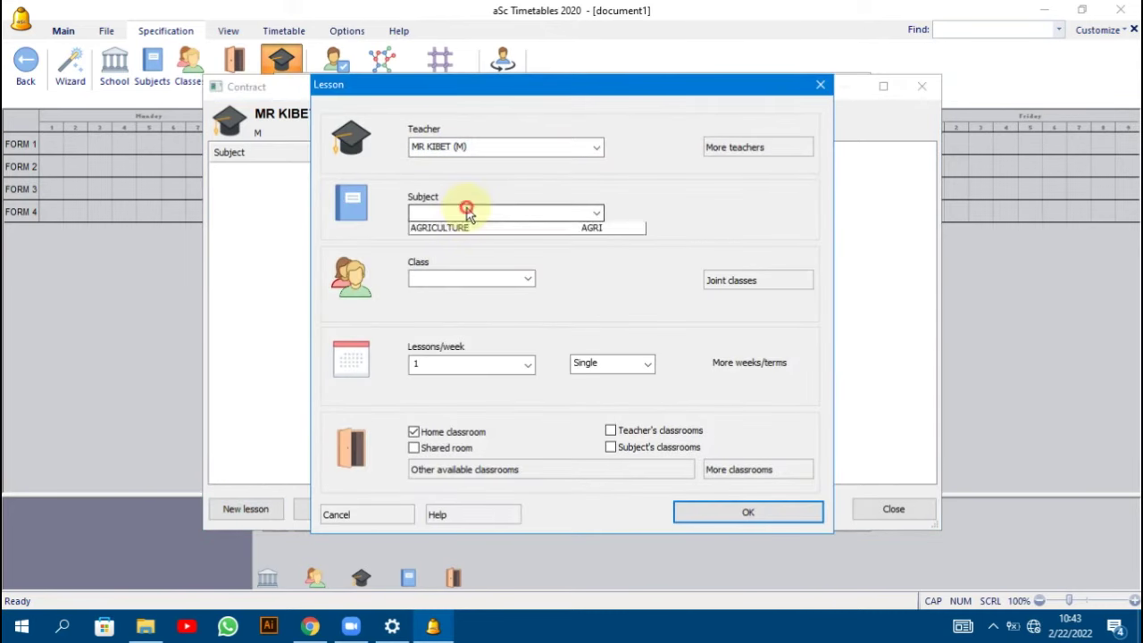
{"action": "left_click", "coordinate": [453, 279]}
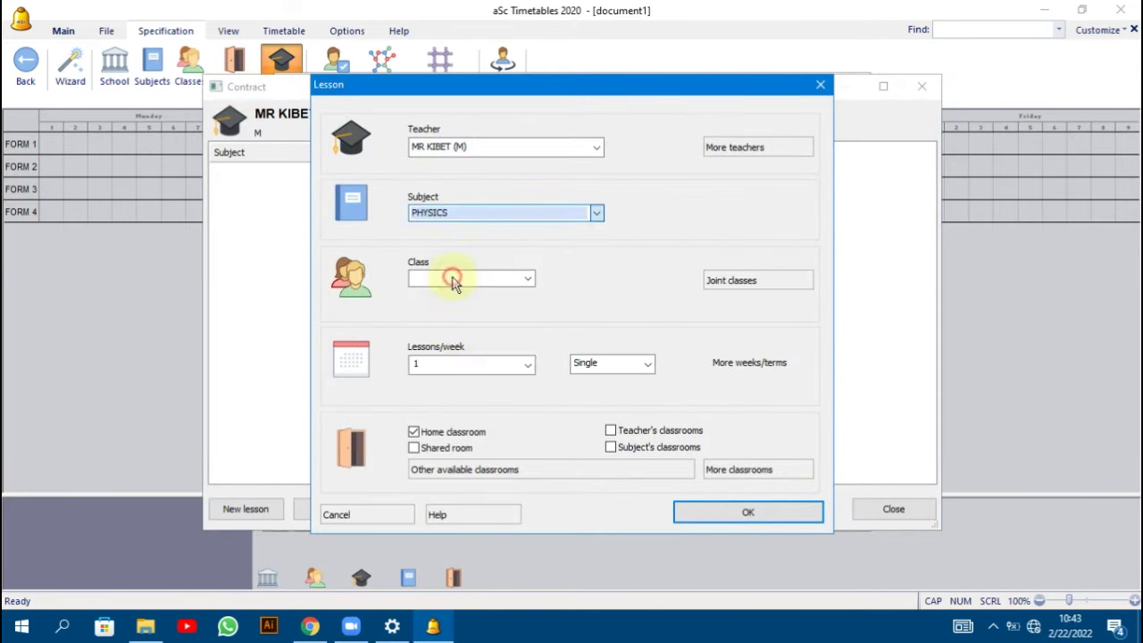
{"action": "left_click", "coordinate": [453, 288]}
{"action": "left_click", "coordinate": [446, 296]}
{"action": "left_click", "coordinate": [438, 368]}
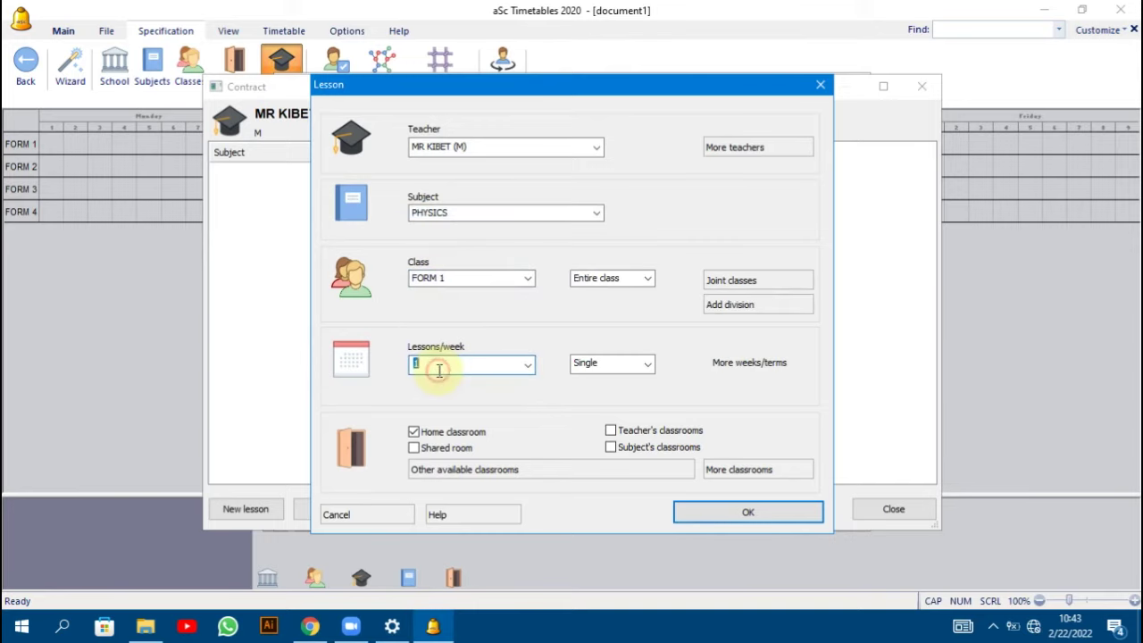
{"action": "left_click", "coordinate": [744, 512]}
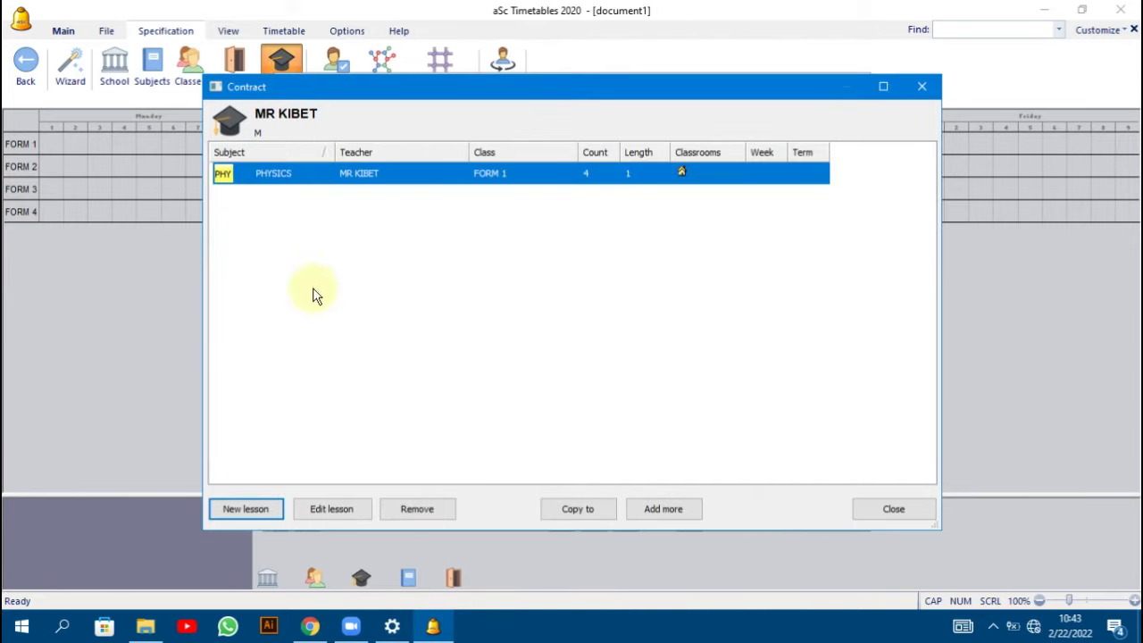
Add a PHYSICS lesson for FORM 2 with 4 single lessons per week to the fifth teacher's contract.
{"action": "key", "text": "Return"}
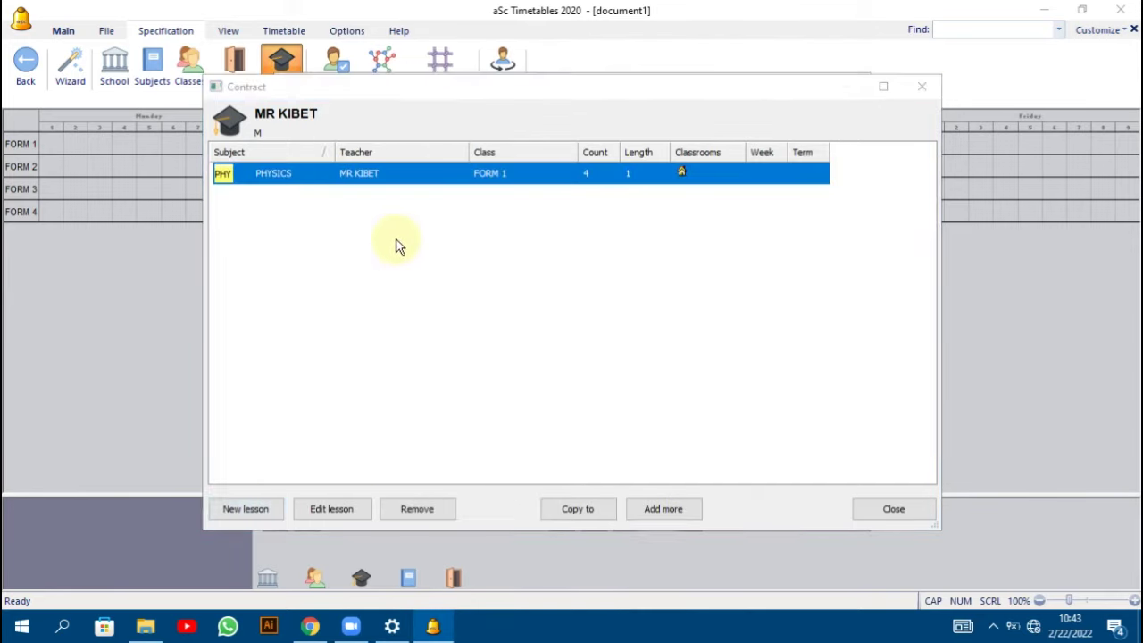
{"action": "left_click", "coordinate": [450, 219]}
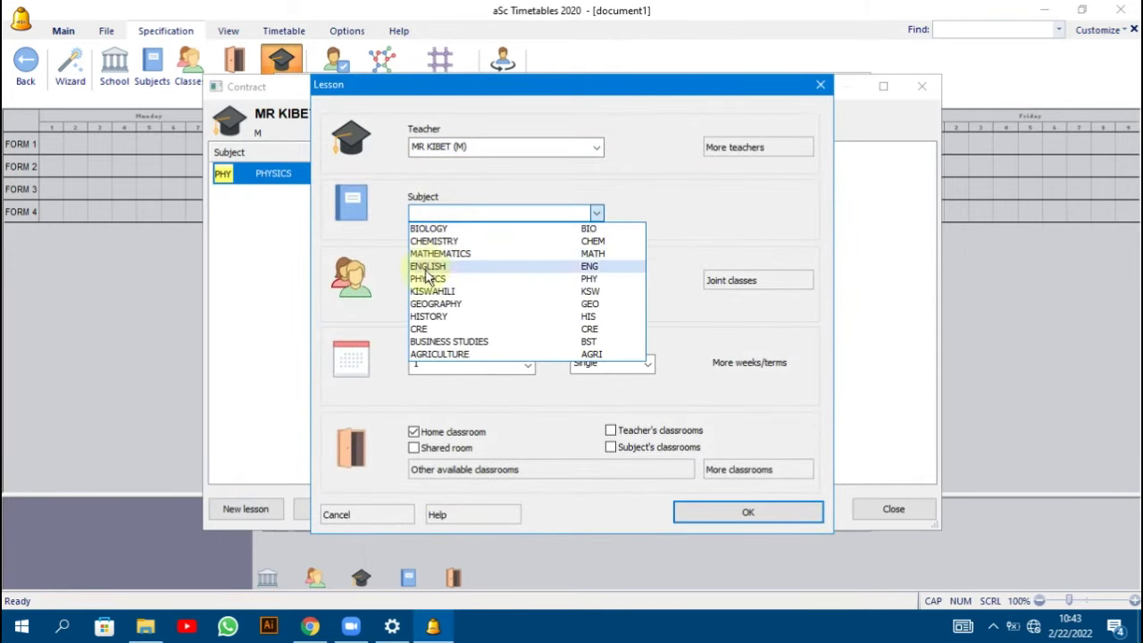
{"action": "left_click", "coordinate": [427, 281]}
{"action": "left_click", "coordinate": [427, 280]}
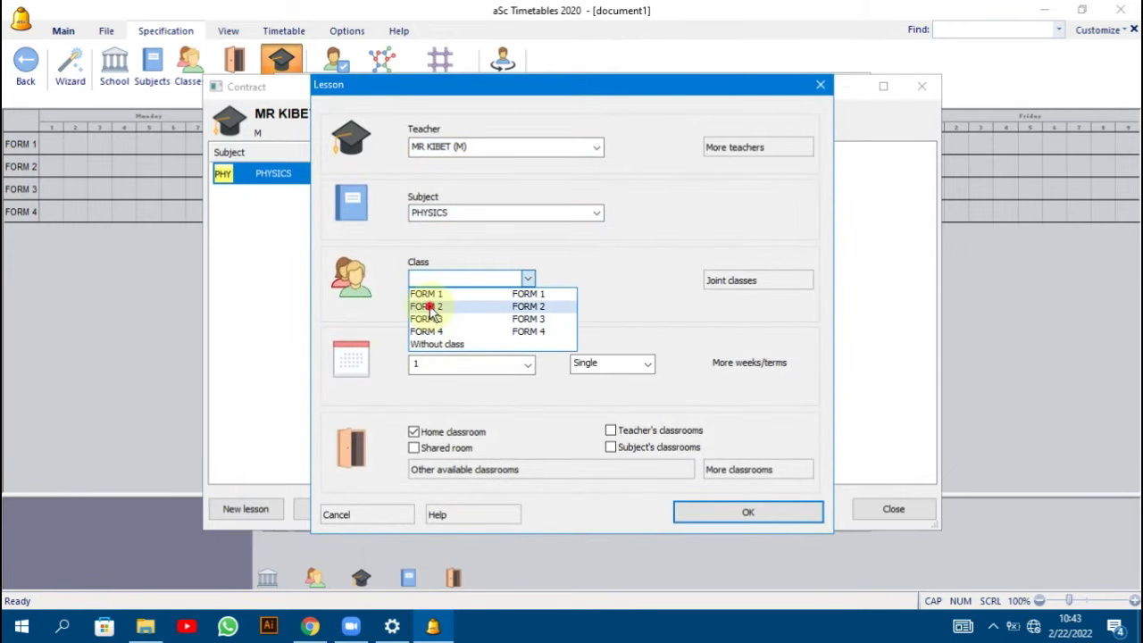
{"action": "left_click", "coordinate": [429, 307]}
{"action": "left_click", "coordinate": [428, 363]}
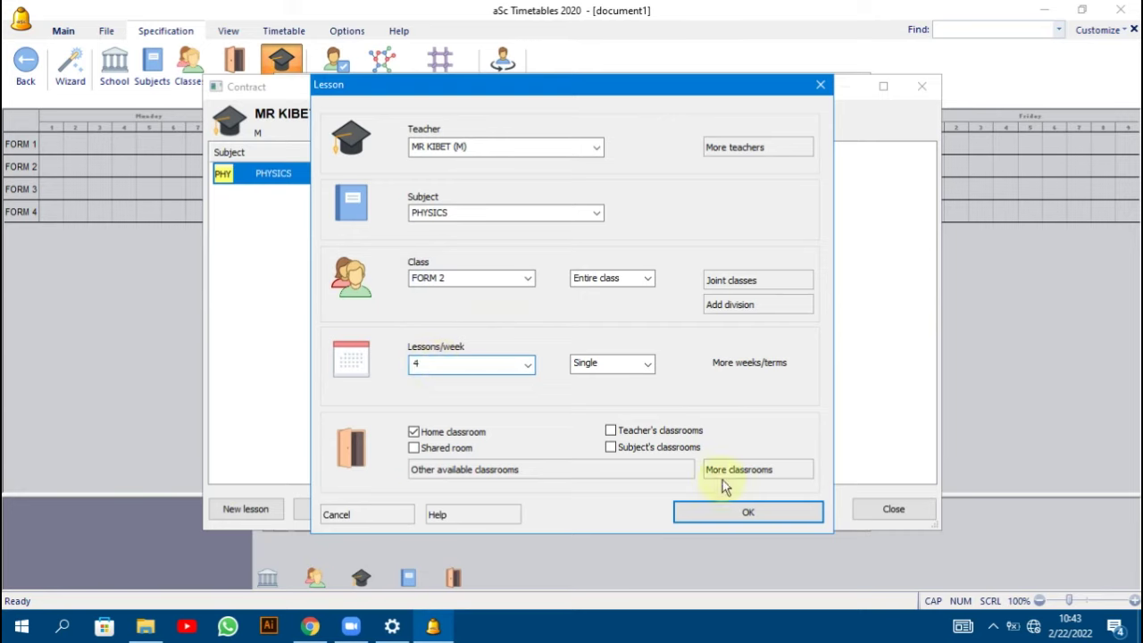
{"action": "left_click", "coordinate": [748, 513]}
Add a PHYSICS lesson for FORM 3 with 5 single lessons per week to the fifth teacher's contract.
{"action": "left_click", "coordinate": [270, 519]}
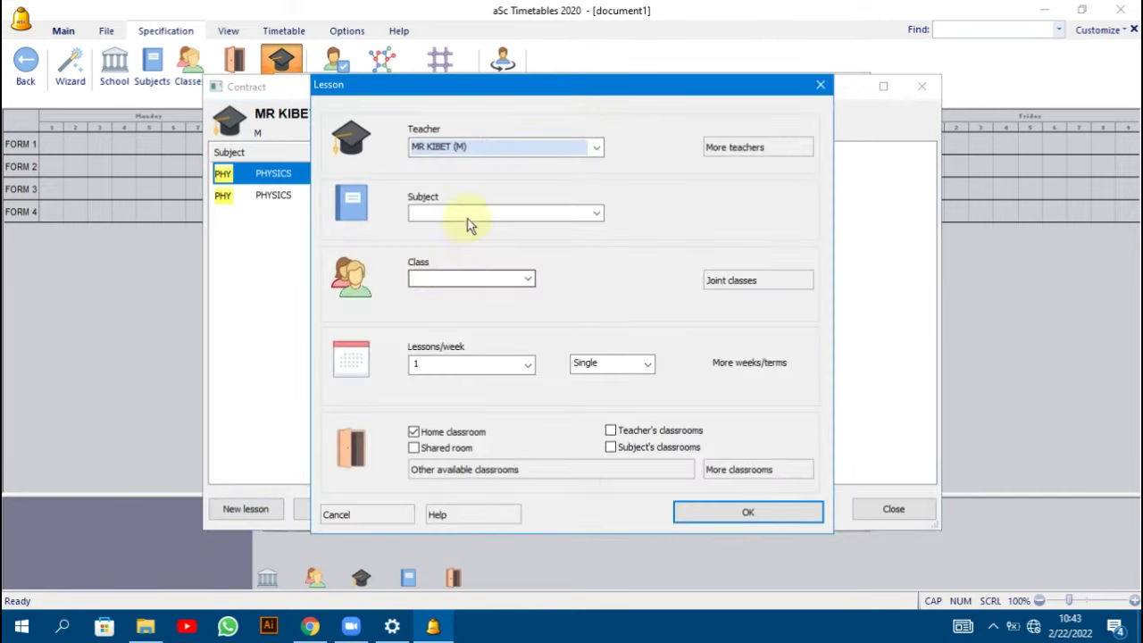
{"action": "left_click", "coordinate": [466, 214]}
{"action": "left_click", "coordinate": [439, 280]}
{"action": "left_click", "coordinate": [437, 278]}
{"action": "left_click", "coordinate": [430, 319]}
{"action": "left_click", "coordinate": [428, 362]}
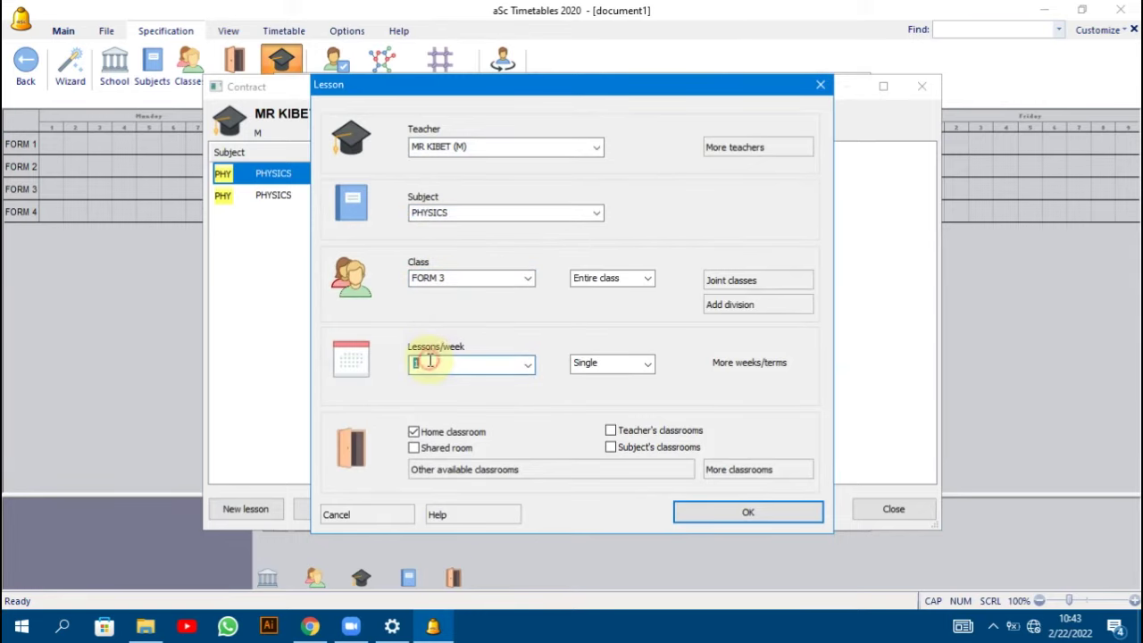
{"action": "left_click", "coordinate": [727, 509]}
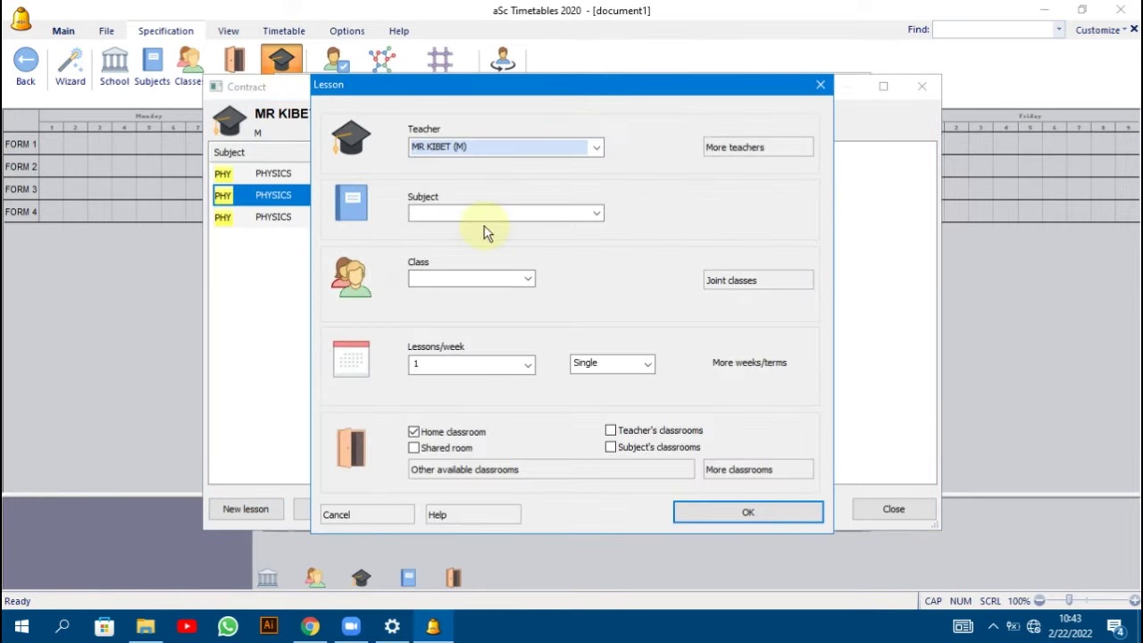
Add a PHYSICS lesson for FORM 4 with 5 single lessons per week and close the fifth teacher's contract.
{"action": "left_click", "coordinate": [550, 214]}
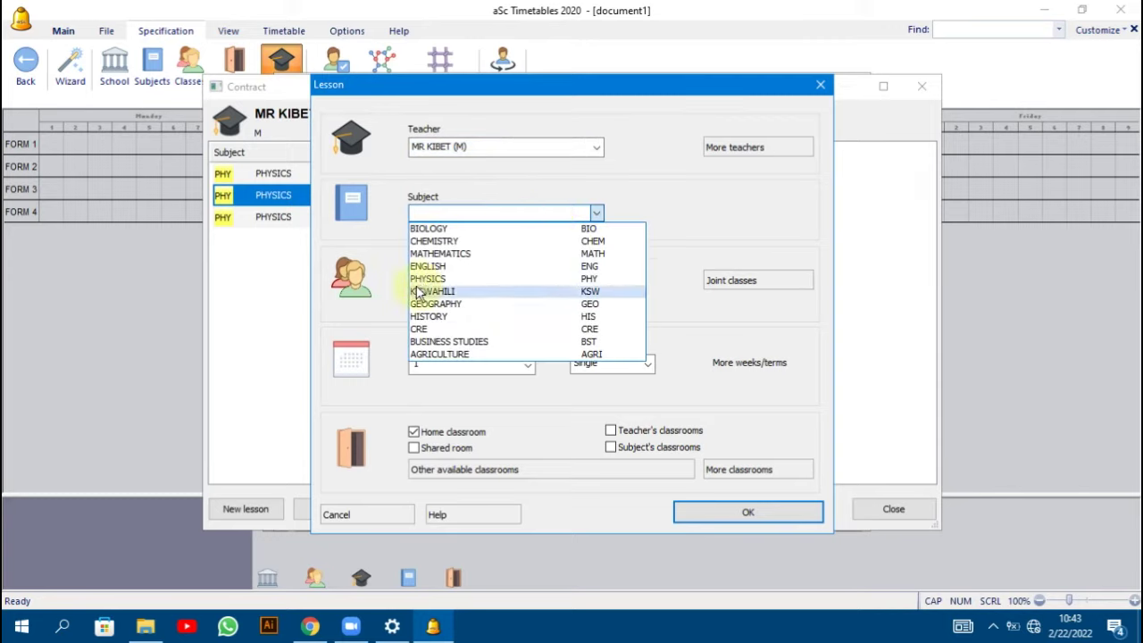
{"action": "left_click", "coordinate": [421, 278]}
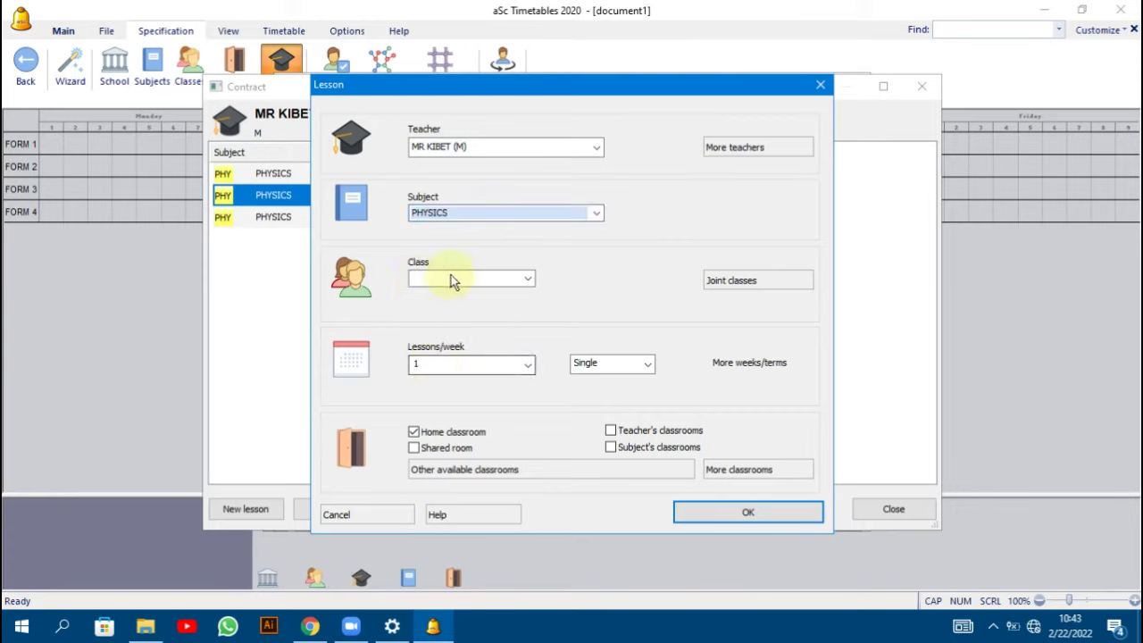
{"action": "left_click", "coordinate": [453, 278]}
{"action": "left_click", "coordinate": [436, 333]}
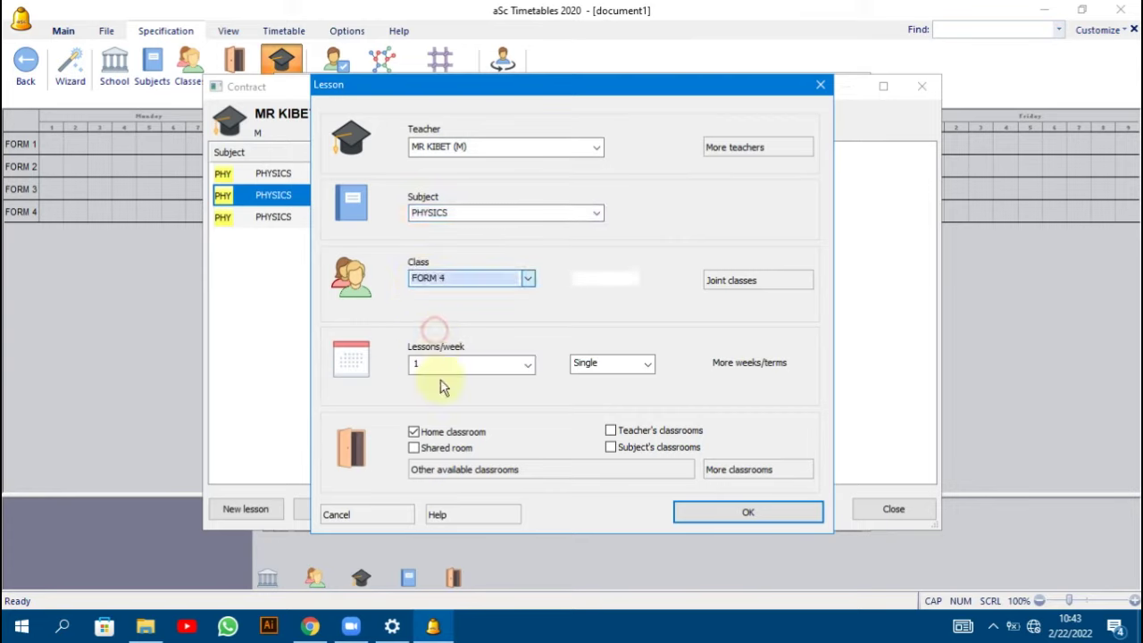
{"action": "left_click", "coordinate": [446, 366]}
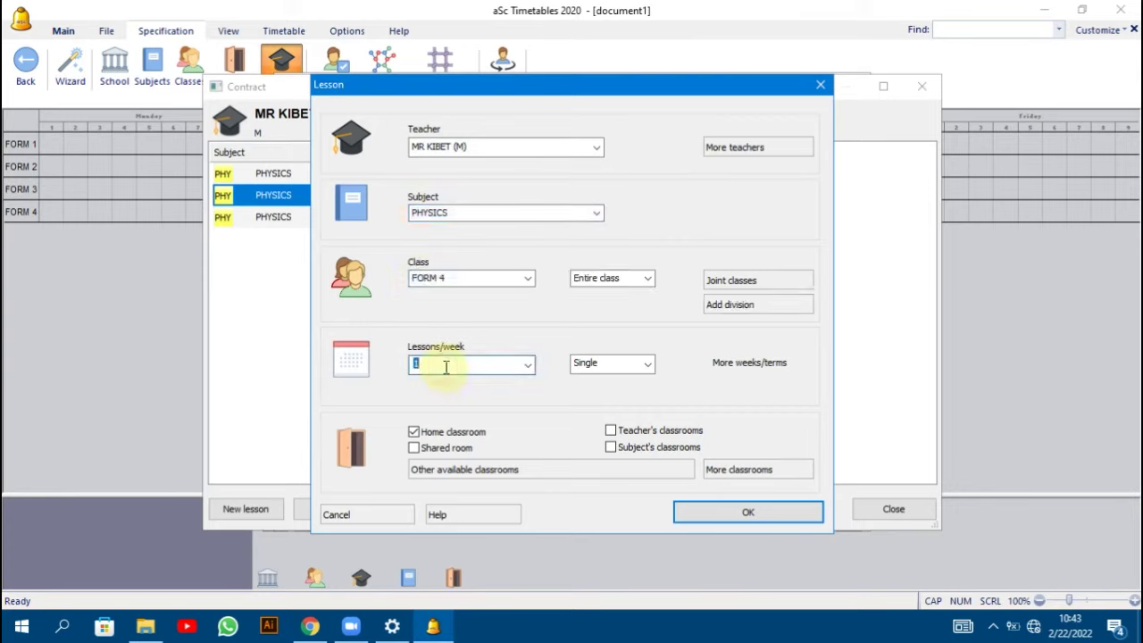
{"action": "left_click", "coordinate": [772, 518]}
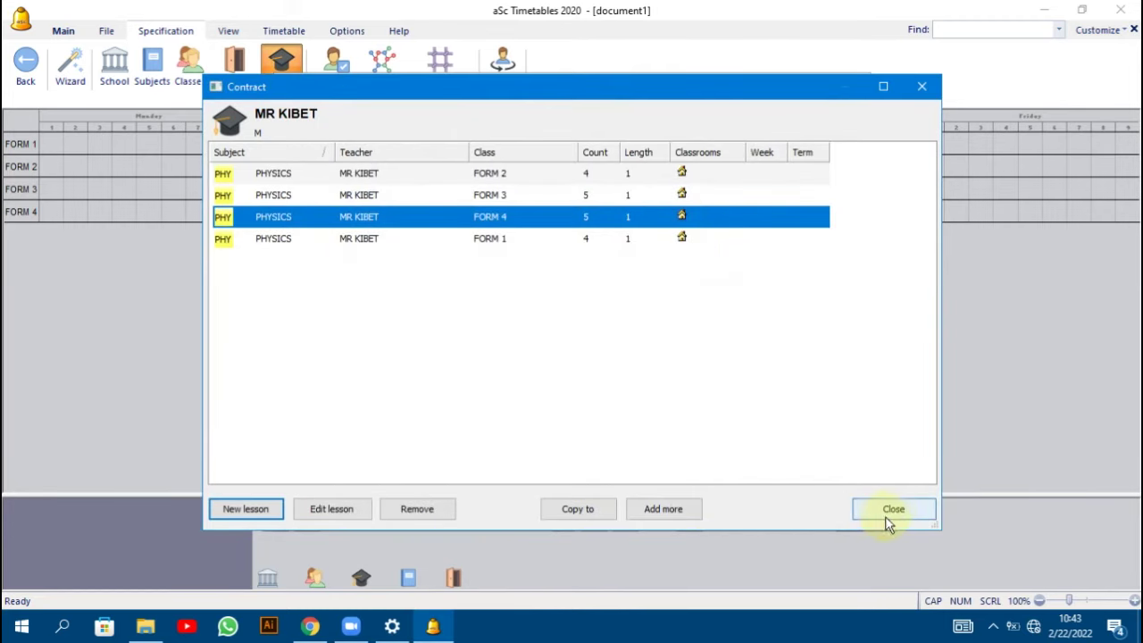
{"action": "left_click", "coordinate": [889, 511]}
Open the sixth teacher's contract and add a KISWAHILI lesson for FORM 1 with 5 single lessons per week.
{"action": "left_click", "coordinate": [480, 241]}
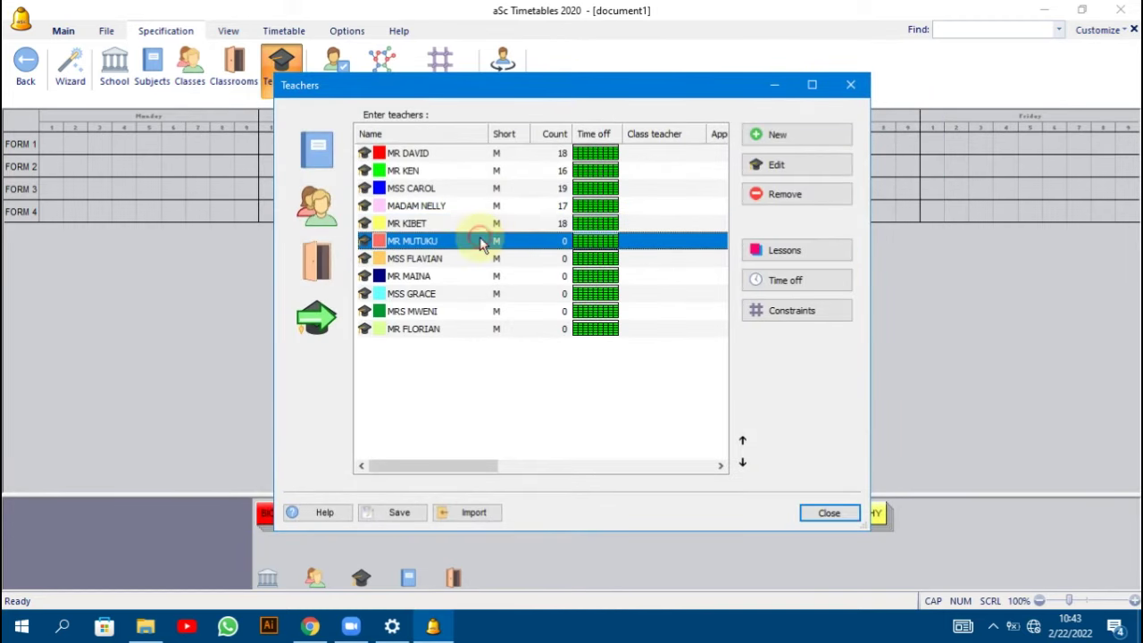
{"action": "left_click", "coordinate": [776, 251]}
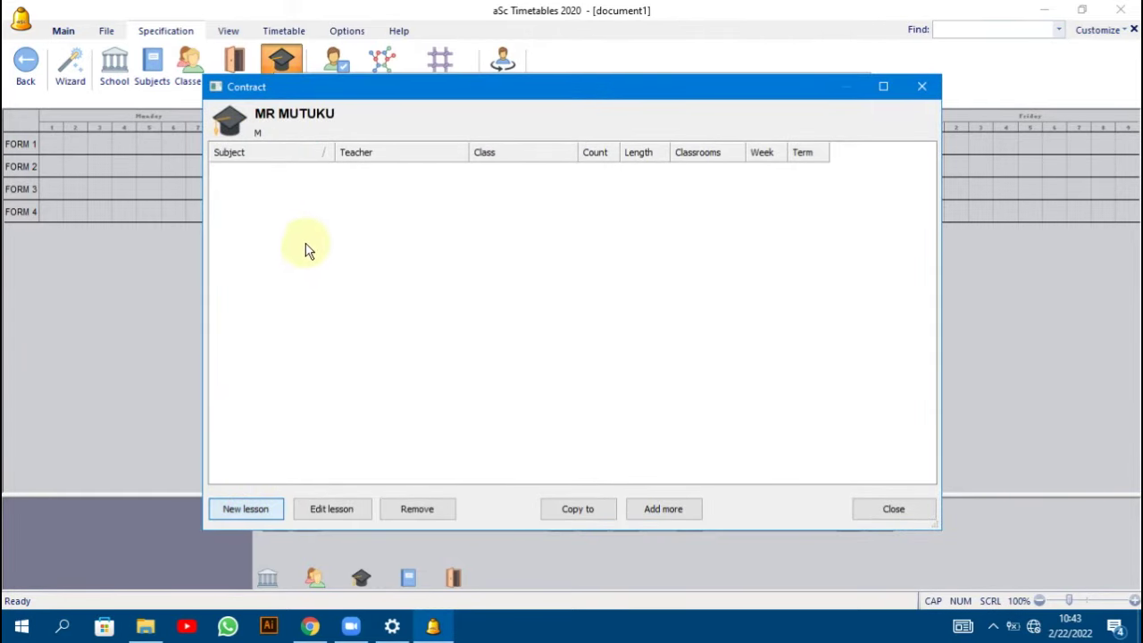
{"action": "left_click", "coordinate": [454, 213]}
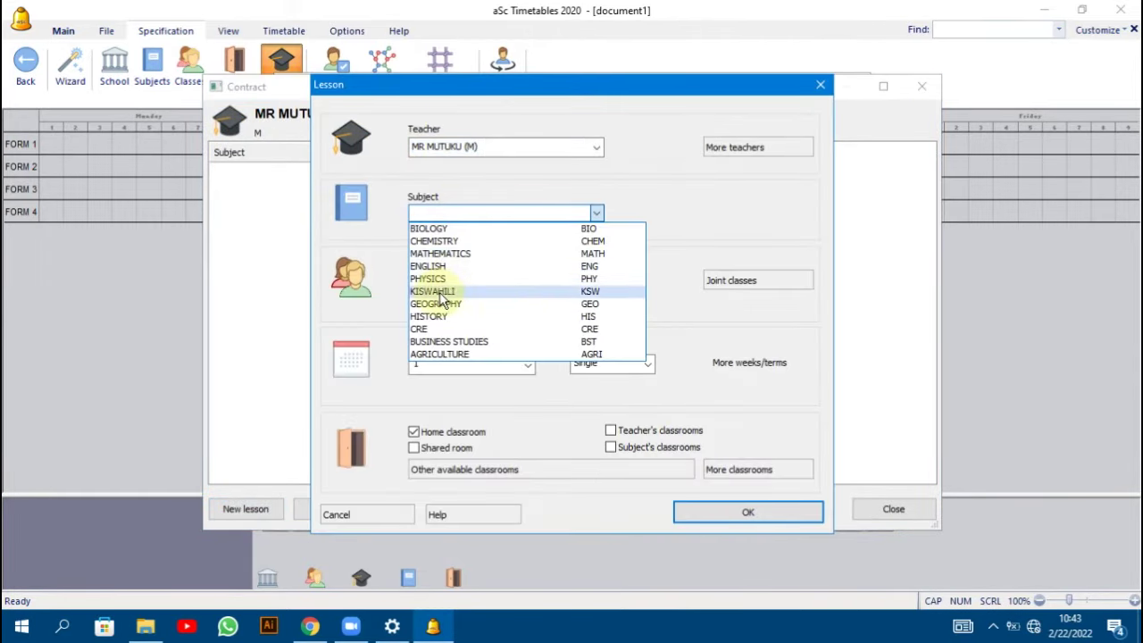
{"action": "left_click", "coordinate": [438, 295]}
{"action": "left_click", "coordinate": [432, 280]}
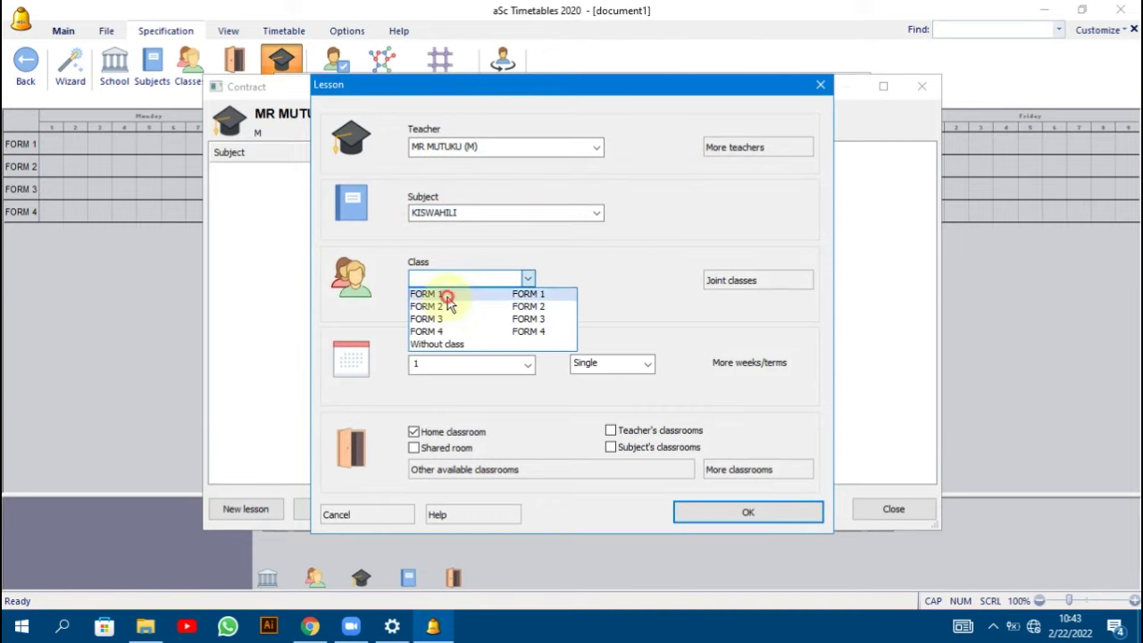
{"action": "left_click", "coordinate": [447, 295]}
{"action": "left_click", "coordinate": [432, 363]}
{"action": "type", "text": "5"}
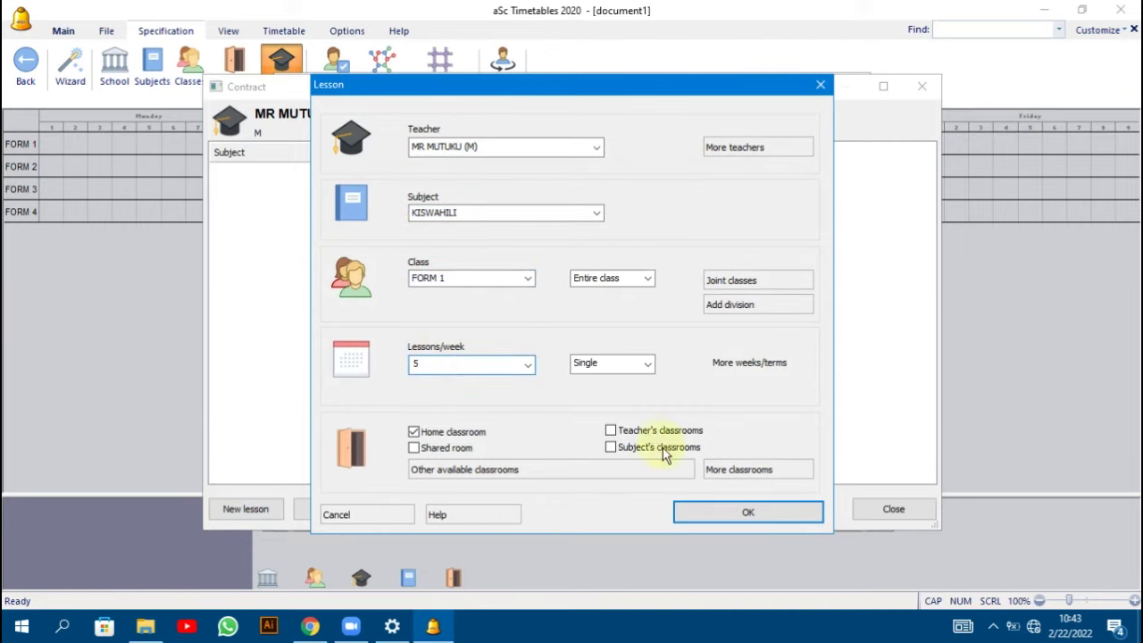
{"action": "left_click", "coordinate": [687, 511]}
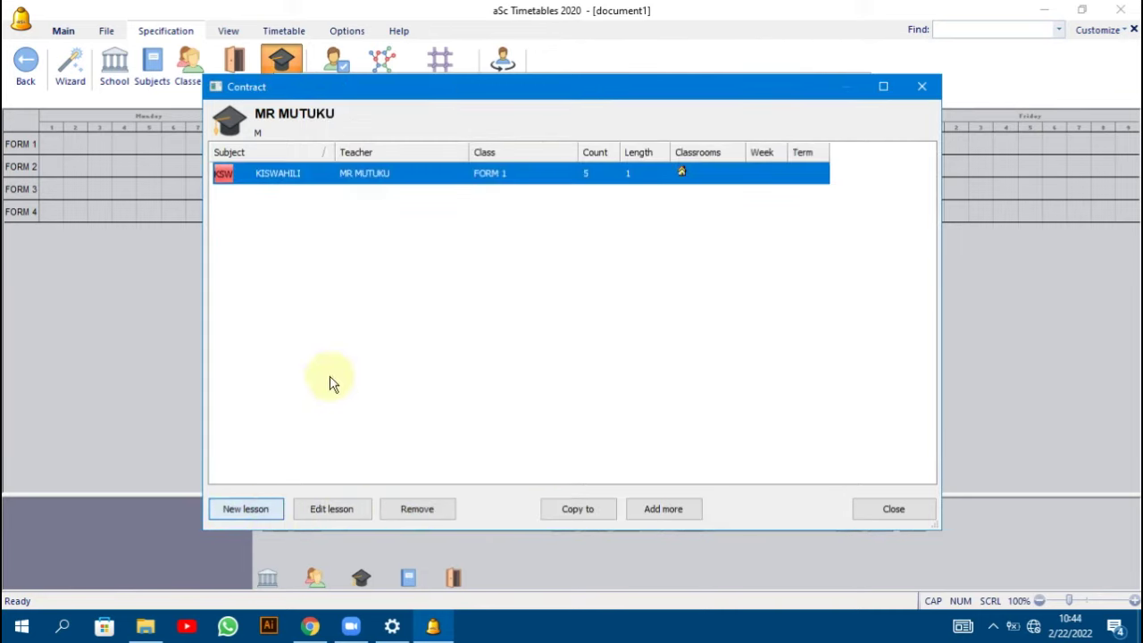
Add a KISWAHILI lesson for FORM 2 with 5 single lessons per week to the sixth teacher's contract.
{"action": "left_click", "coordinate": [245, 508]}
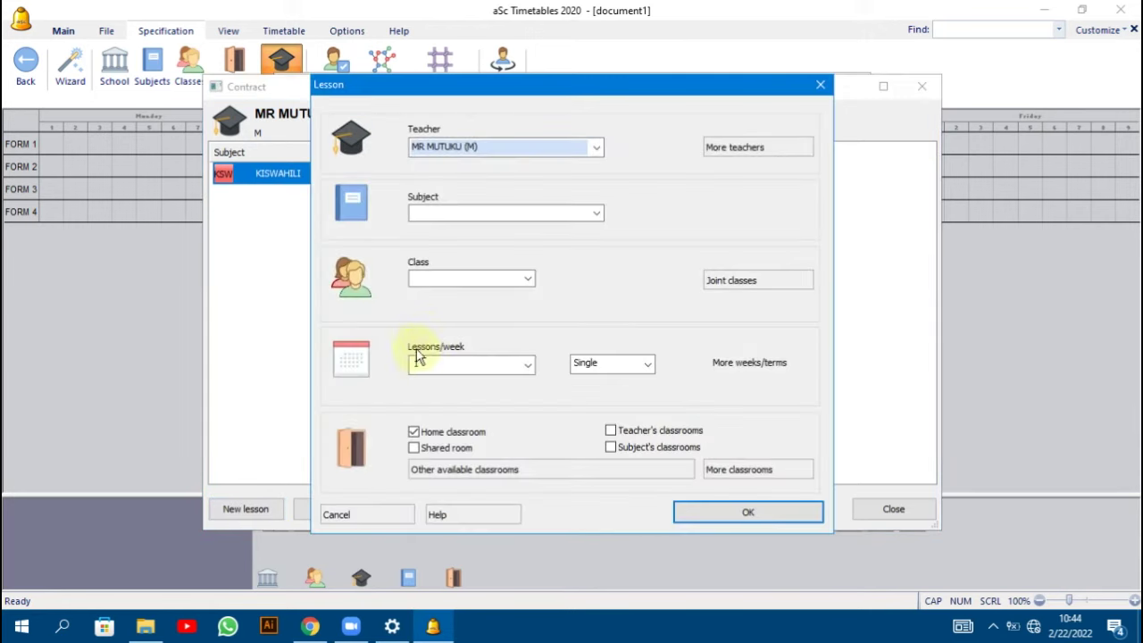
{"action": "left_click", "coordinate": [438, 212]}
{"action": "left_click", "coordinate": [422, 291]}
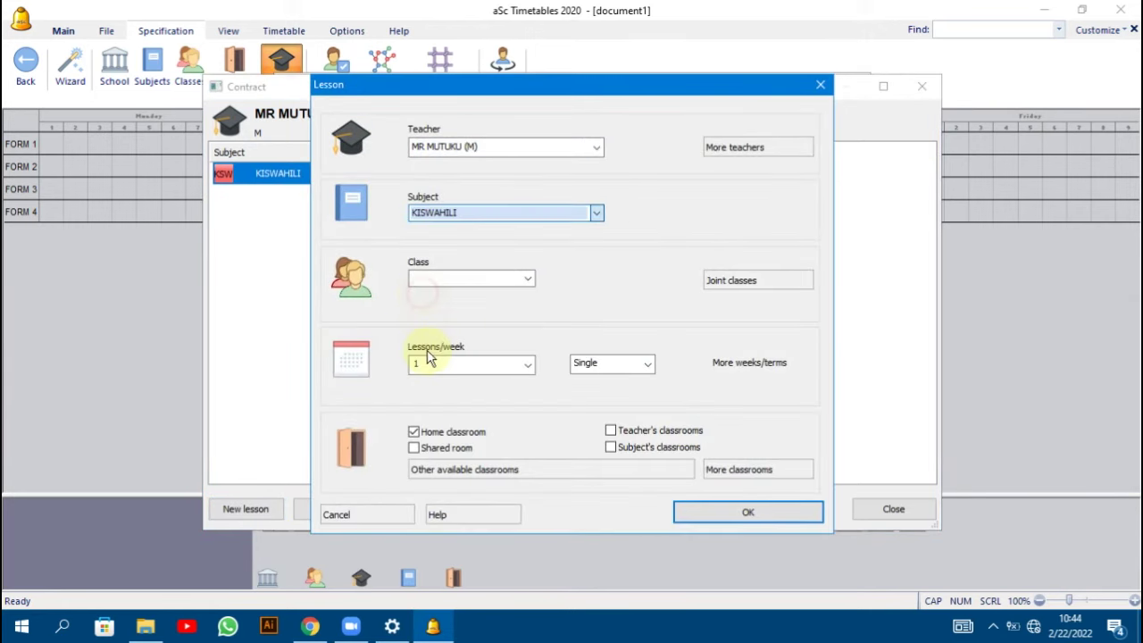
{"action": "left_click", "coordinate": [444, 282]}
{"action": "left_click", "coordinate": [442, 308]}
{"action": "double_click", "coordinate": [436, 364]}
{"action": "type", "text": "5"}
{"action": "left_click", "coordinate": [687, 511]}
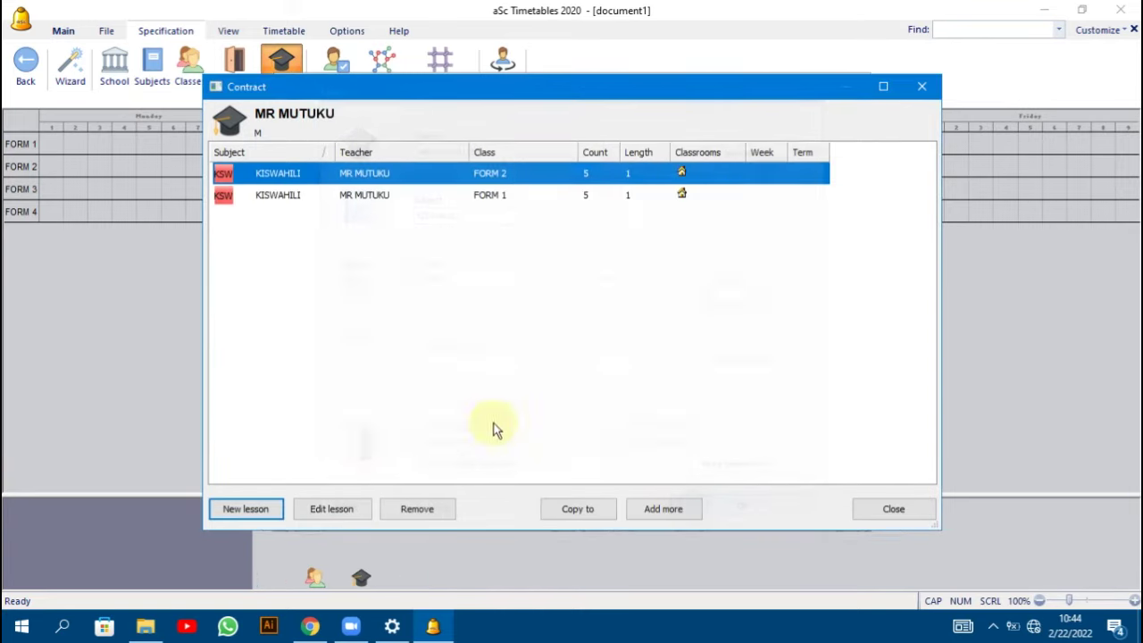
Add a KISWAHILI lesson for FORM 3 with 5 single lessons per week to the sixth teacher's contract.
{"action": "left_click", "coordinate": [252, 515]}
{"action": "left_click", "coordinate": [463, 213]}
{"action": "left_click", "coordinate": [434, 291]}
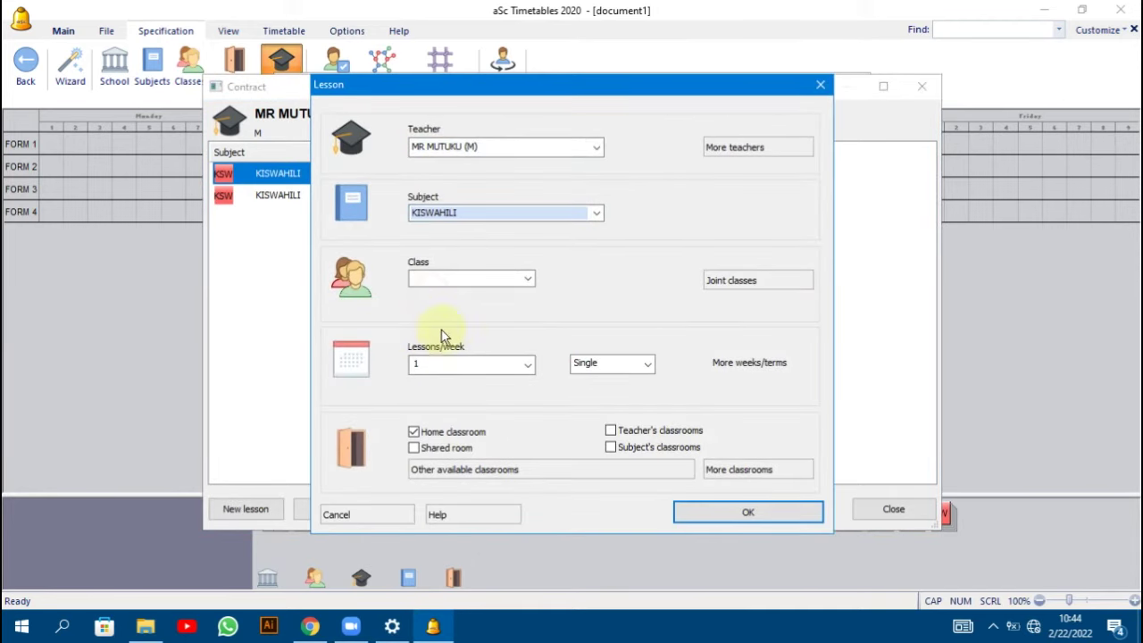
{"action": "left_click", "coordinate": [443, 279]}
{"action": "left_click", "coordinate": [432, 319]}
{"action": "left_click", "coordinate": [437, 364]}
{"action": "type", "text": "5"}
{"action": "left_click", "coordinate": [750, 516]}
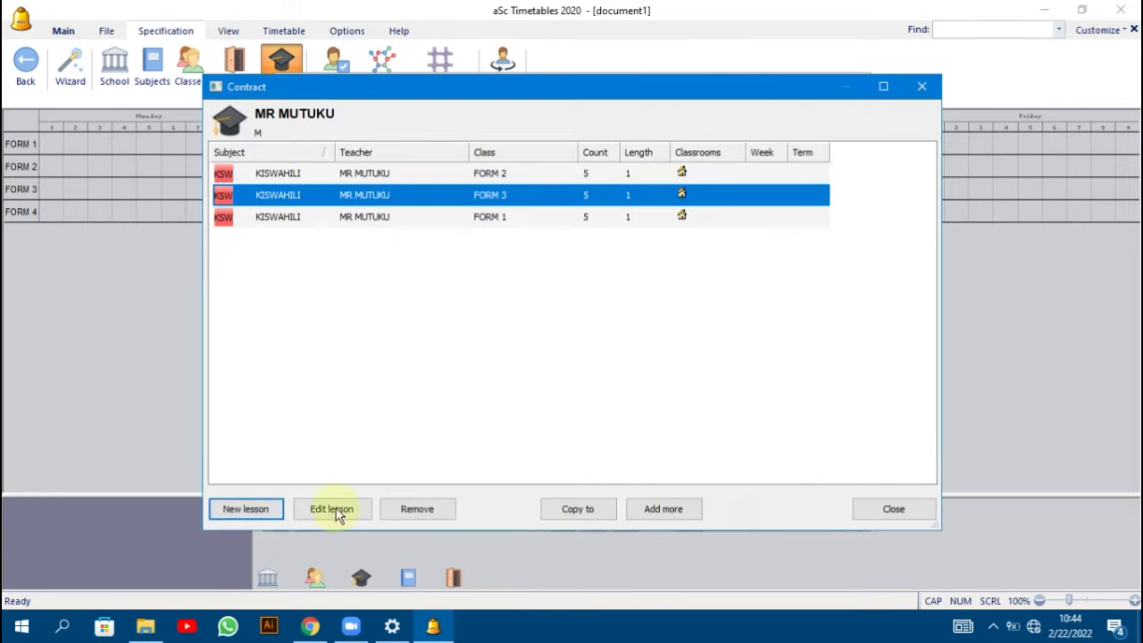
Add a KISWAHILI lesson for FORM 4 with 4 single lessons per week and close the sixth teacher's contract.
{"action": "double_click", "coordinate": [416, 228]}
{"action": "left_click", "coordinate": [457, 214]}
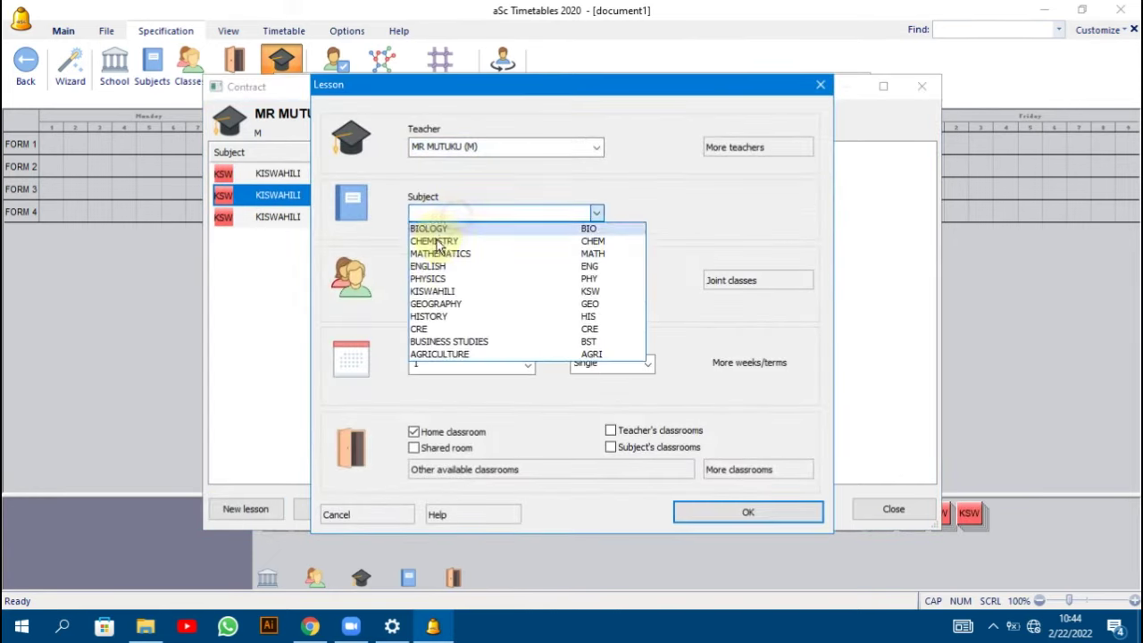
{"action": "left_click", "coordinate": [436, 291]}
{"action": "left_click", "coordinate": [437, 288]}
{"action": "left_click", "coordinate": [436, 319]}
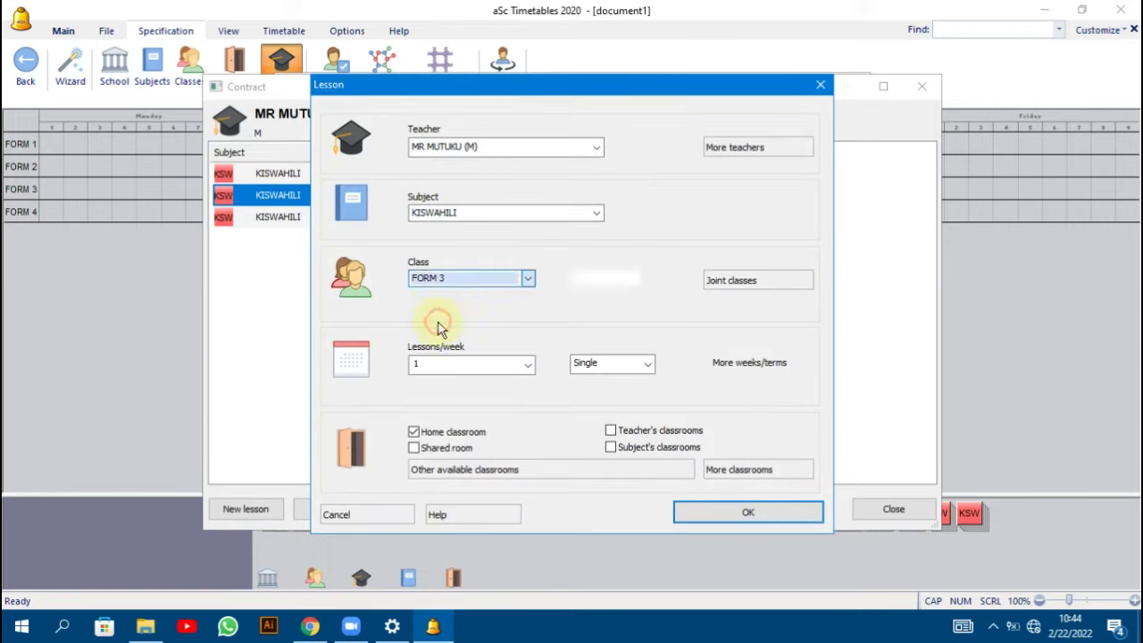
{"action": "left_click", "coordinate": [437, 279]}
{"action": "left_click", "coordinate": [437, 332]}
{"action": "left_click", "coordinate": [432, 366]}
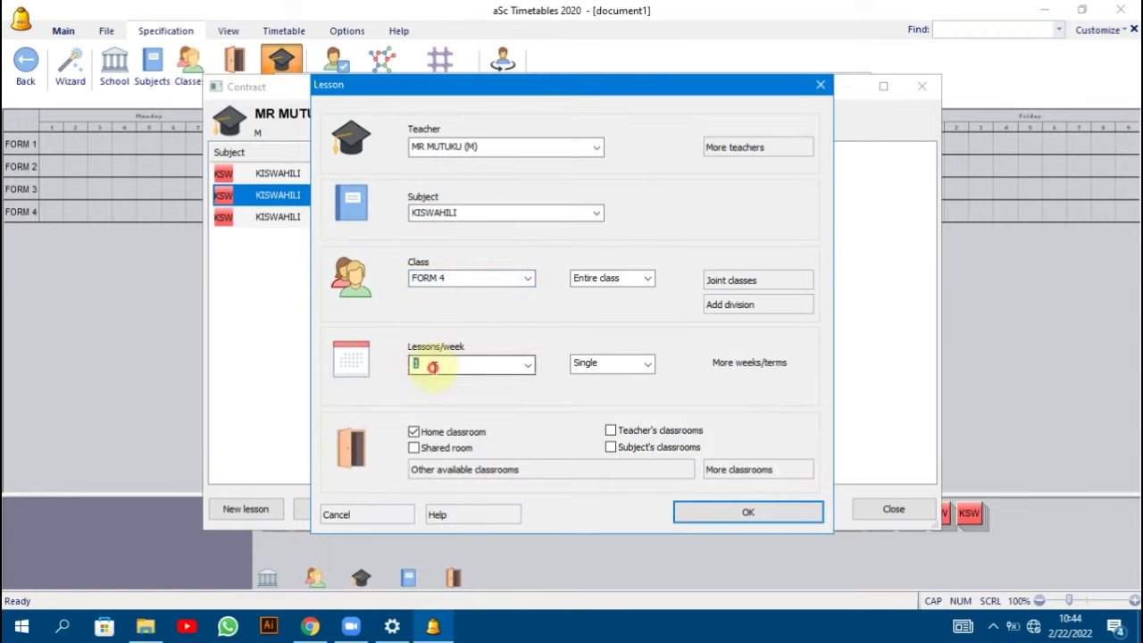
{"action": "left_click", "coordinate": [721, 514]}
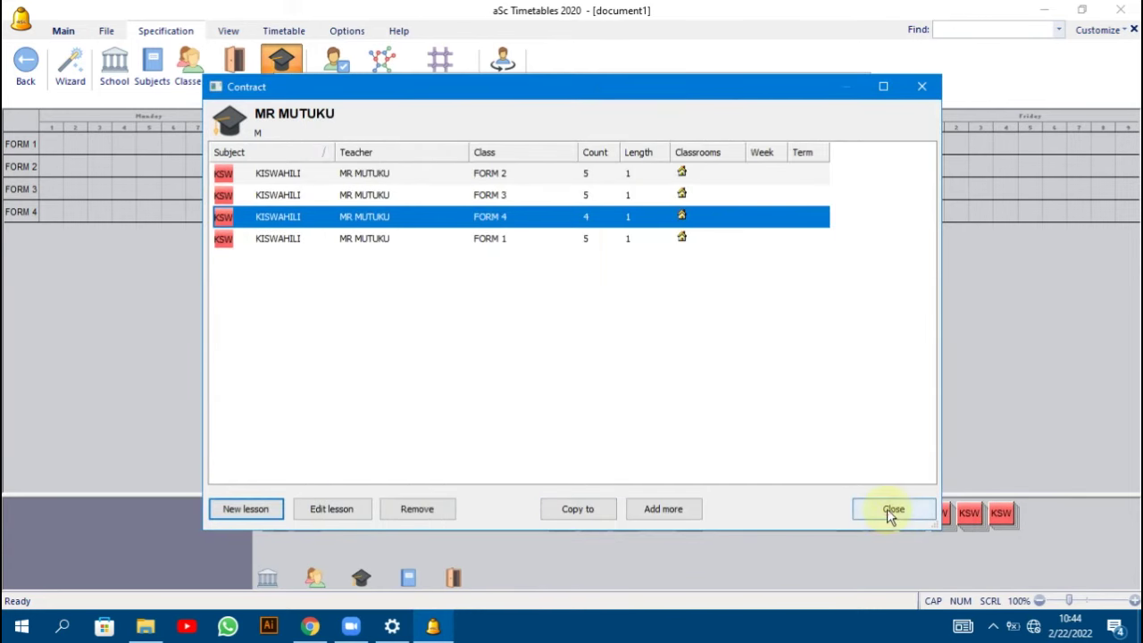
{"action": "left_click", "coordinate": [890, 512]}
Open the seventh teacher's contract and add a GEOGRAPHY lesson for FORM 1 with 4 single lessons per week.
{"action": "left_click", "coordinate": [501, 260]}
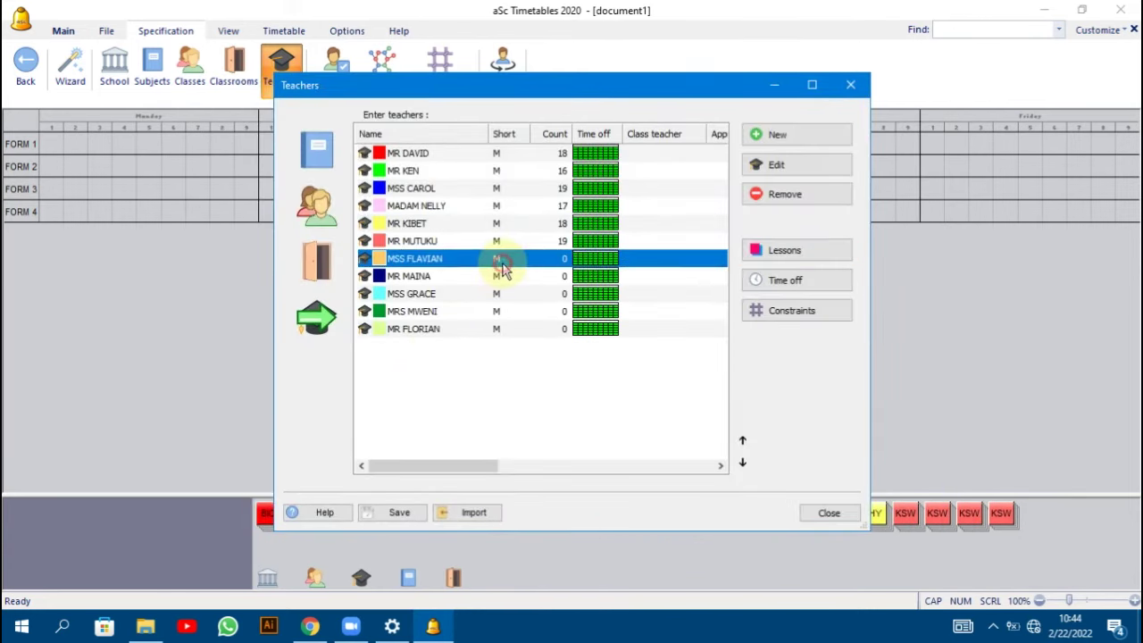
{"action": "left_click", "coordinate": [799, 254]}
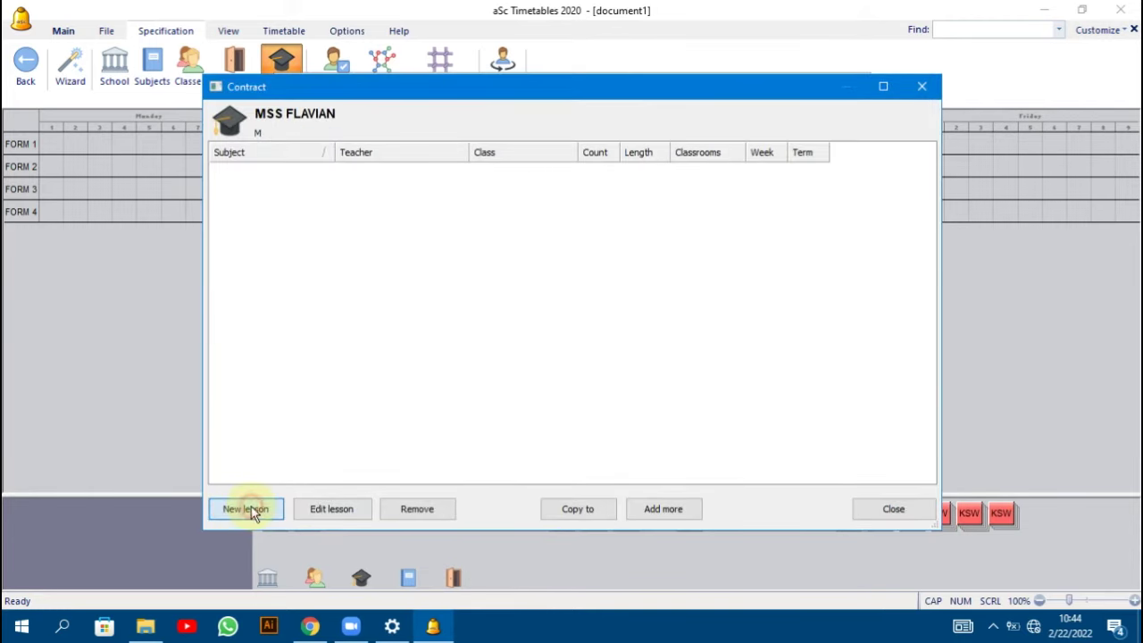
{"action": "key", "text": "Return"}
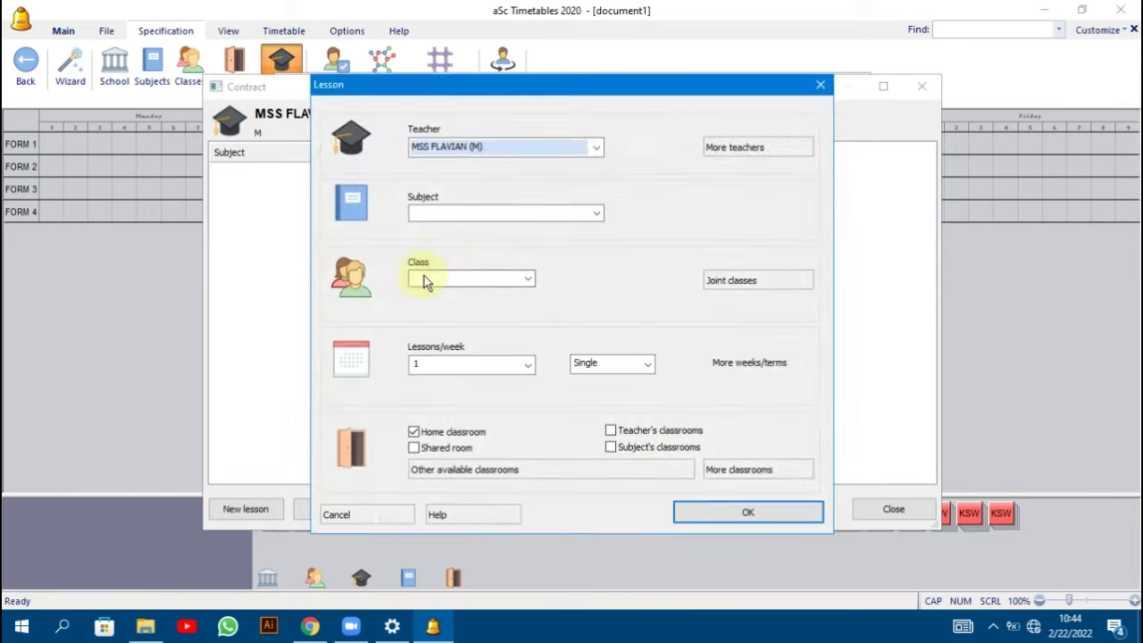
{"action": "left_click", "coordinate": [456, 212]}
{"action": "left_click", "coordinate": [434, 301]}
{"action": "left_click", "coordinate": [434, 281]}
{"action": "left_click", "coordinate": [437, 294]}
{"action": "left_click", "coordinate": [432, 364]}
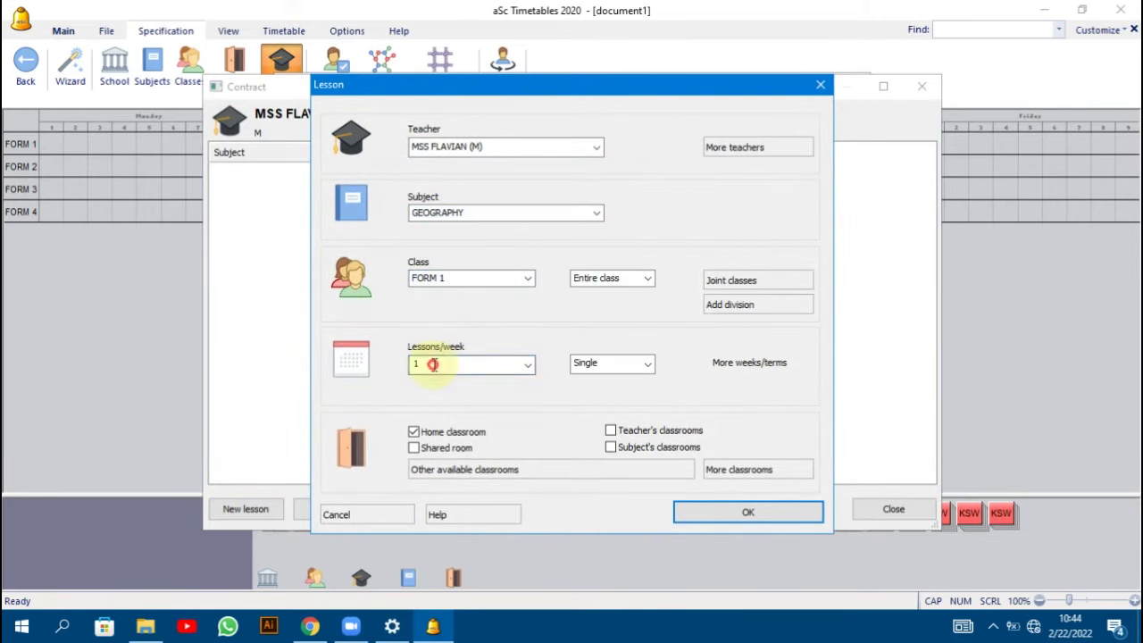
{"action": "left_click", "coordinate": [742, 510]}
Add a GEOGRAPHY lesson for FORM 2 with 4 single lessons per week to the seventh teacher's contract.
{"action": "left_click", "coordinate": [247, 505]}
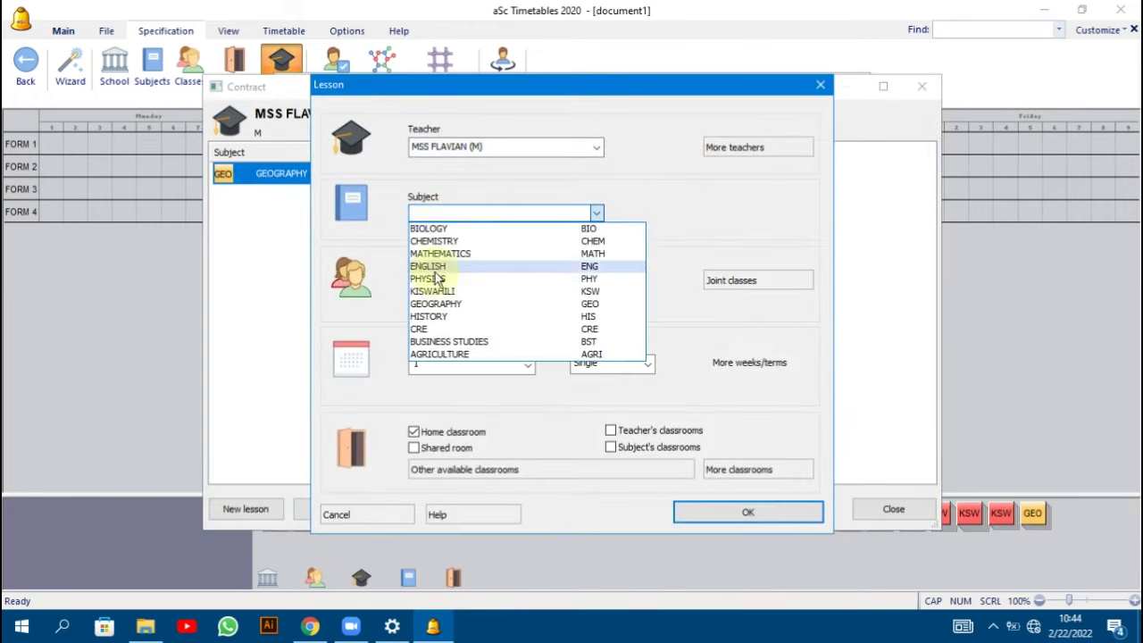
{"action": "left_click", "coordinate": [430, 307]}
{"action": "left_click", "coordinate": [433, 279]}
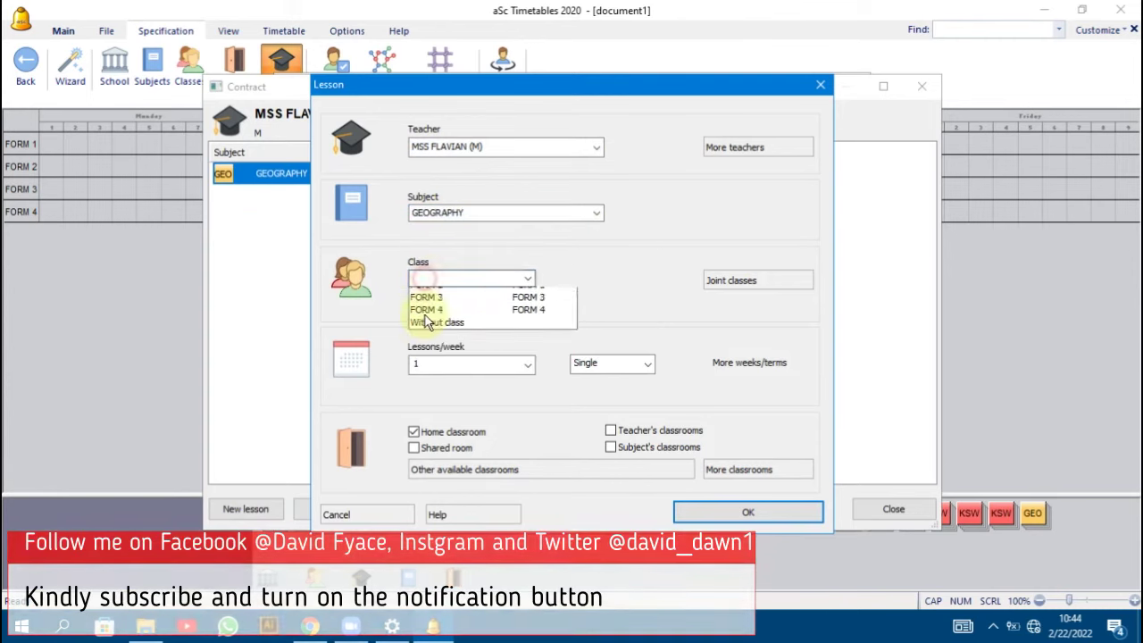
{"action": "left_click", "coordinate": [424, 308]}
{"action": "left_click", "coordinate": [425, 365]}
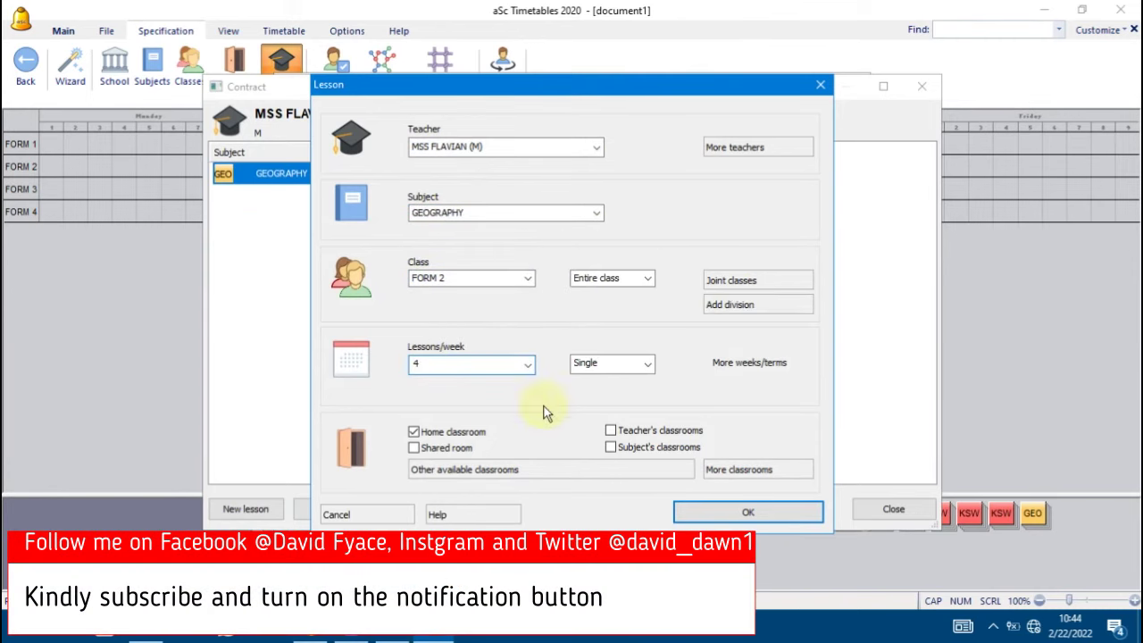
{"action": "left_click", "coordinate": [745, 508]}
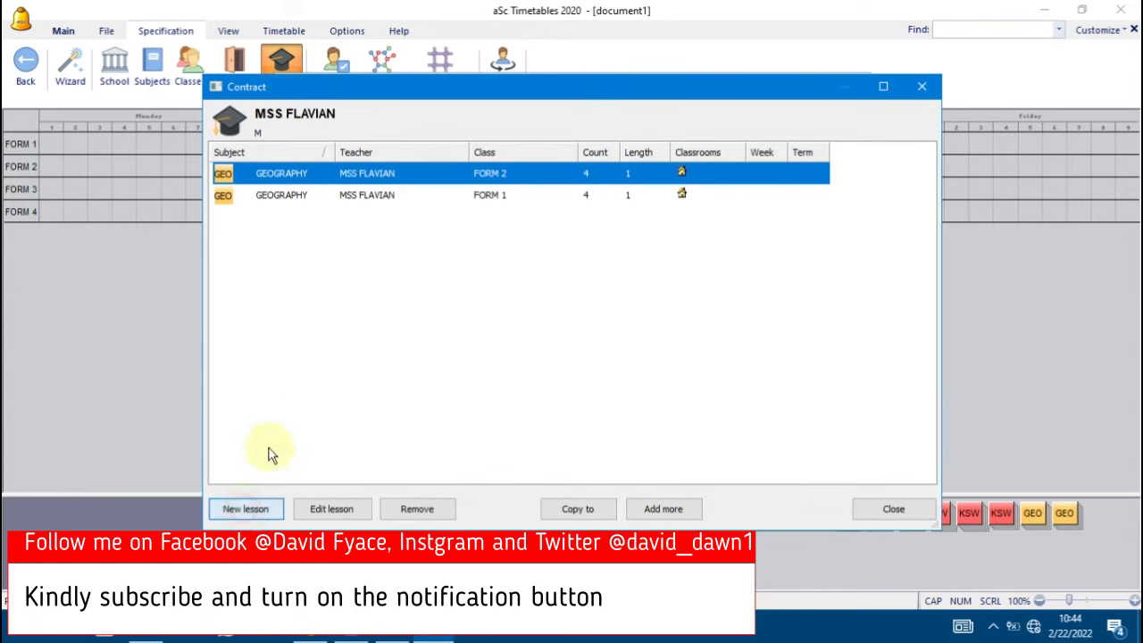
Add a GEOGRAPHY lesson for FORM 3 with 5 single lessons per week to the seventh teacher's contract.
{"action": "key", "text": "Return"}
{"action": "left_click", "coordinate": [443, 225]}
{"action": "left_click", "coordinate": [448, 214]}
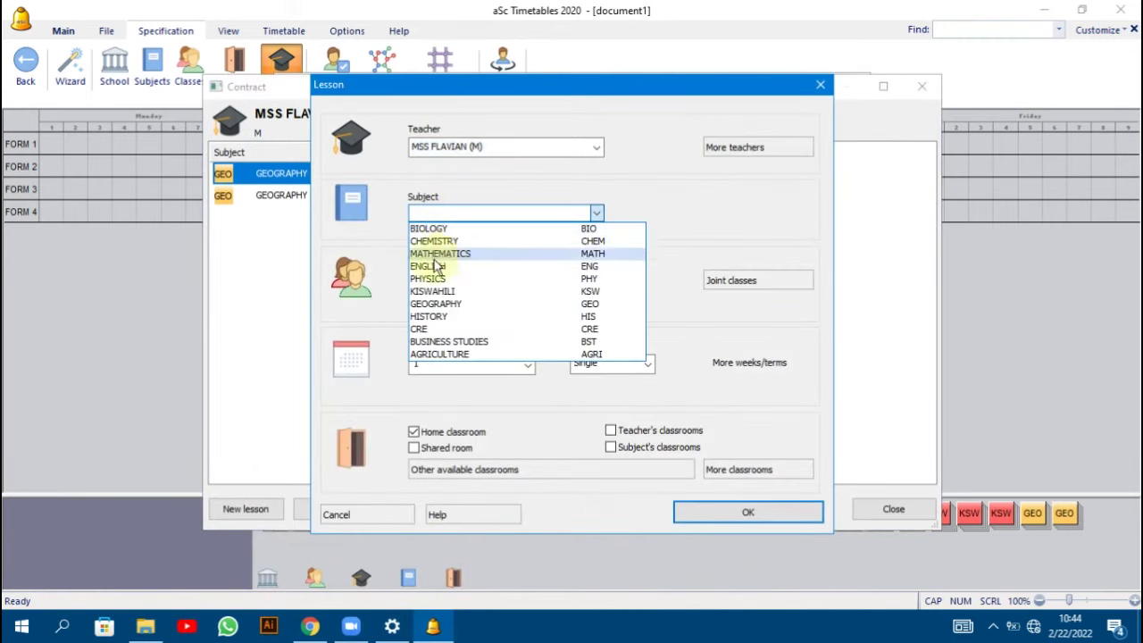
{"action": "left_click", "coordinate": [432, 305]}
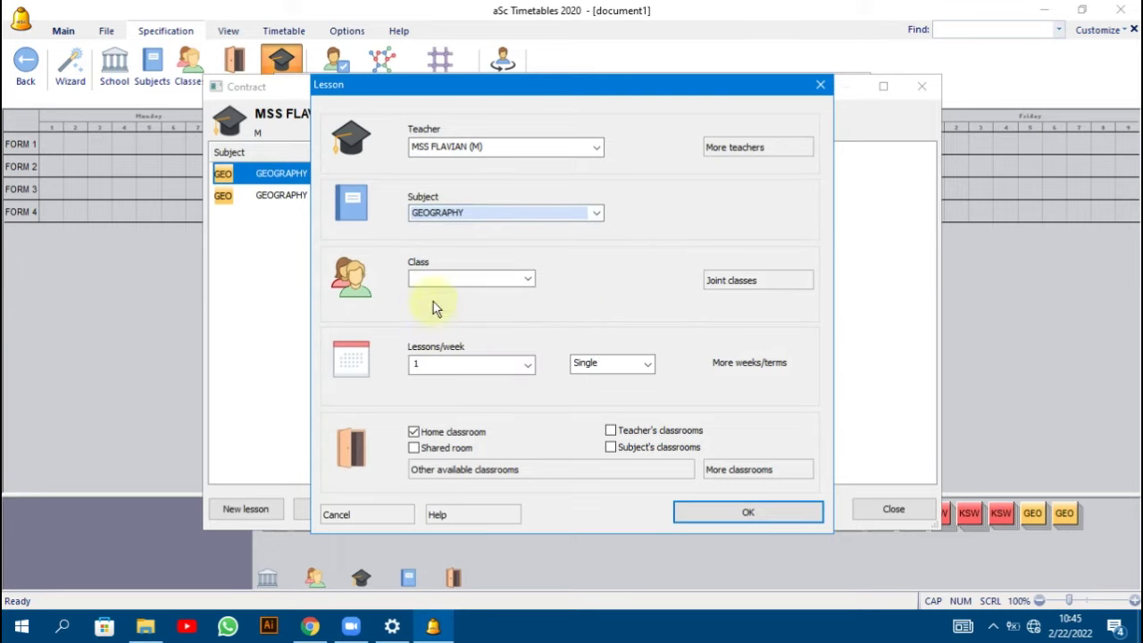
{"action": "left_click", "coordinate": [439, 278]}
{"action": "left_click", "coordinate": [435, 321]}
{"action": "left_click", "coordinate": [438, 365]}
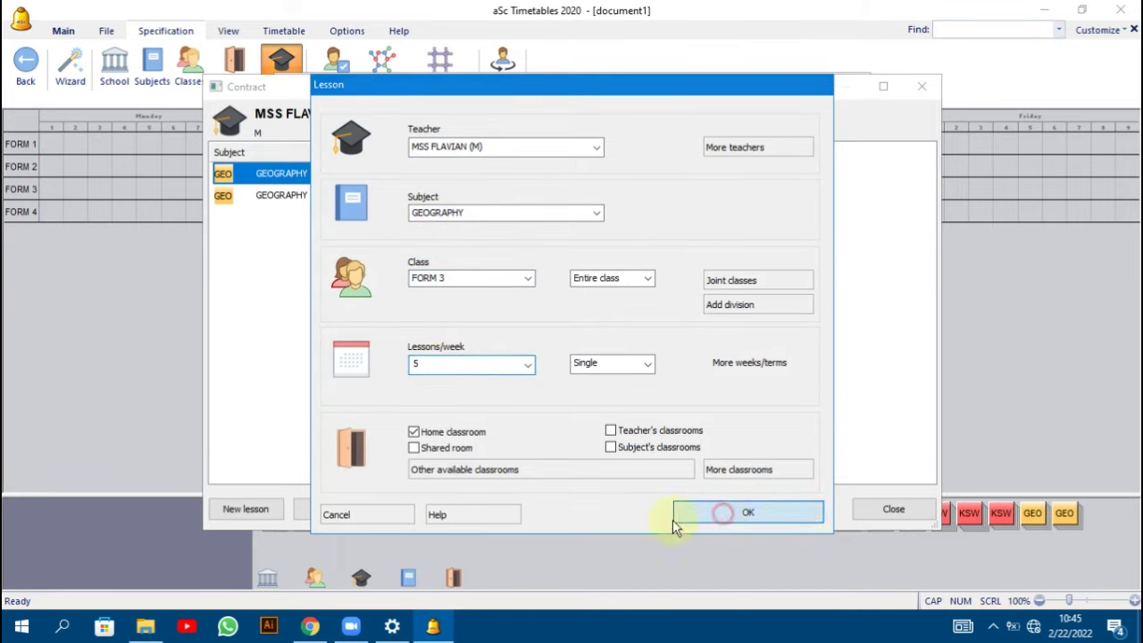
{"action": "left_click", "coordinate": [721, 512]}
Add a GEOGRAPHY lesson for FORM 4 with 4 single lessons per week and close the seventh teacher's contract.
{"action": "left_click", "coordinate": [265, 509]}
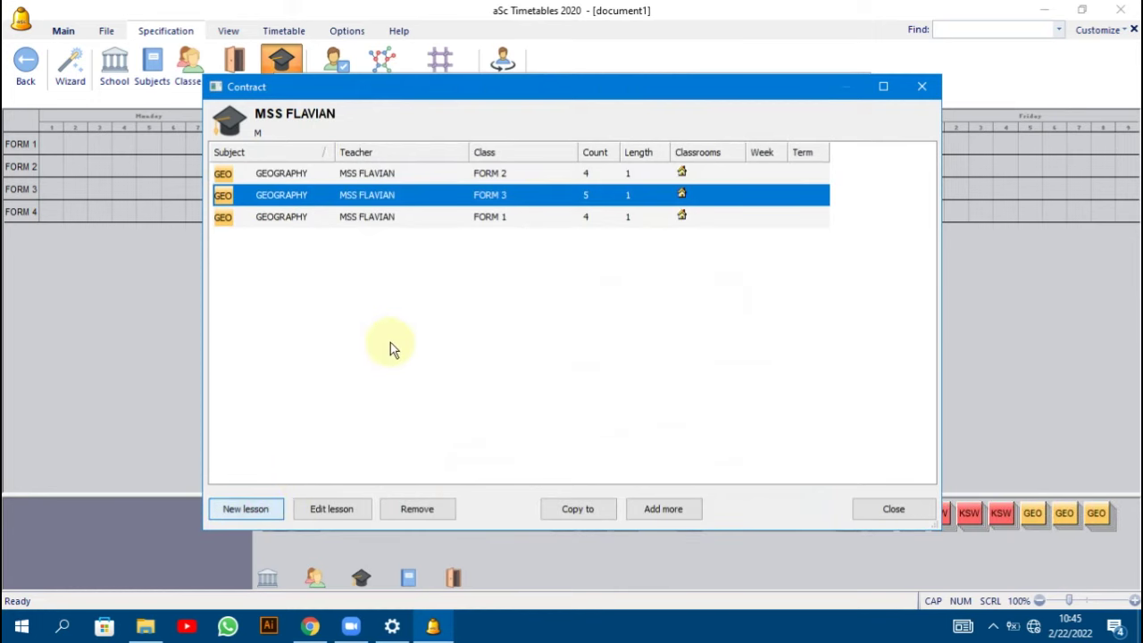
{"action": "left_click", "coordinate": [504, 212]}
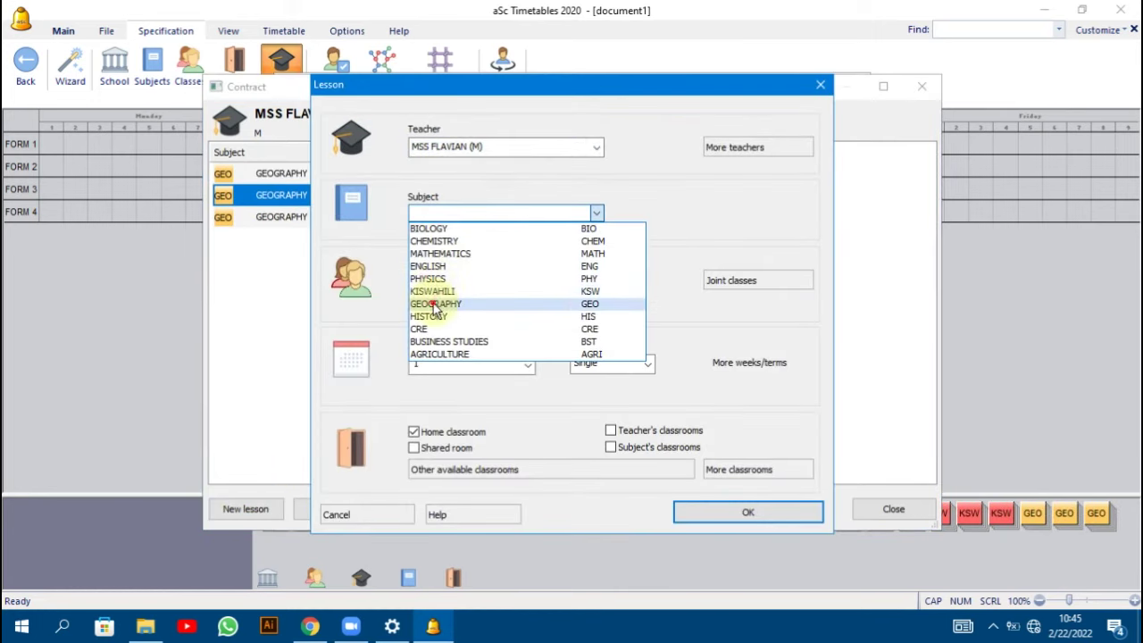
{"action": "left_click", "coordinate": [437, 296]}
{"action": "left_click", "coordinate": [419, 282]}
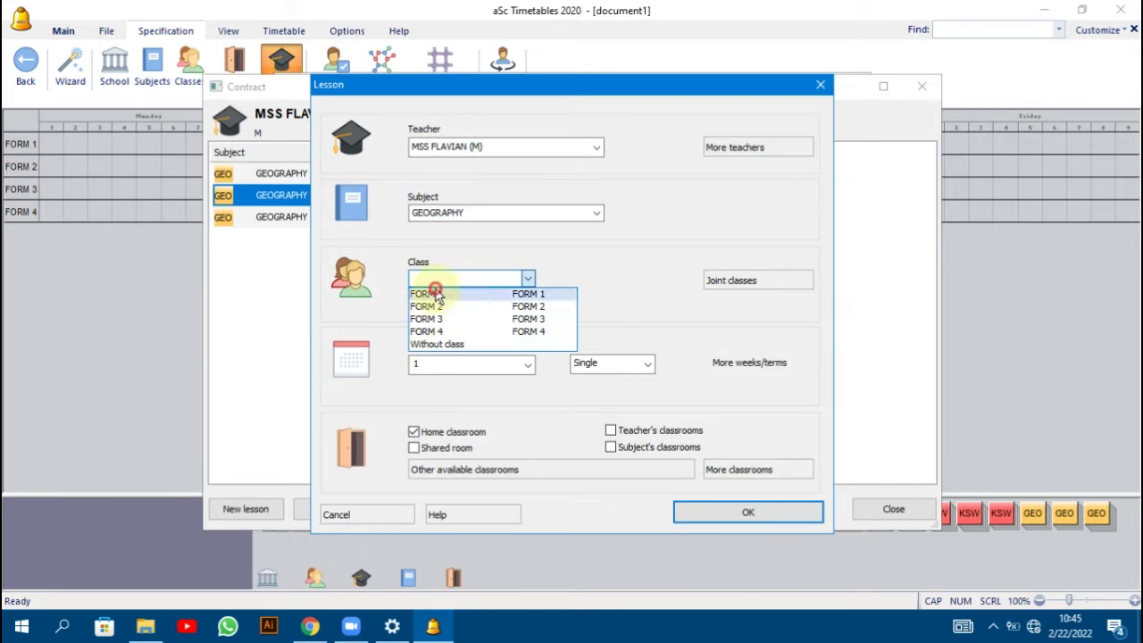
{"action": "left_click", "coordinate": [434, 290]}
{"action": "left_click", "coordinate": [440, 277]}
{"action": "left_click", "coordinate": [429, 327]}
{"action": "left_click", "coordinate": [435, 360]}
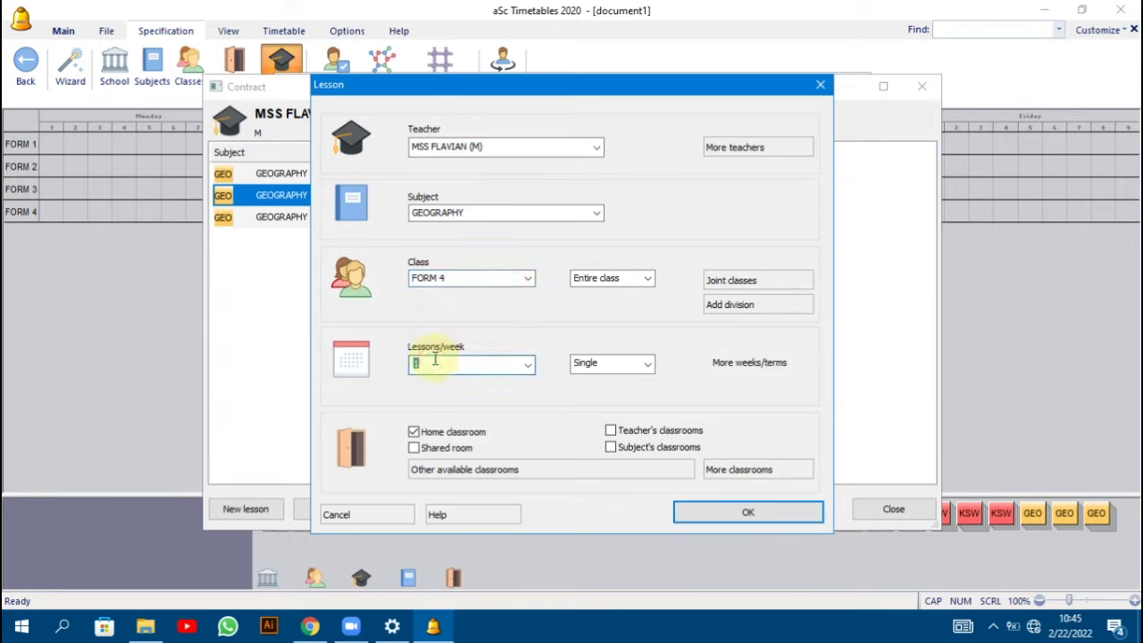
{"action": "left_click", "coordinate": [719, 514]}
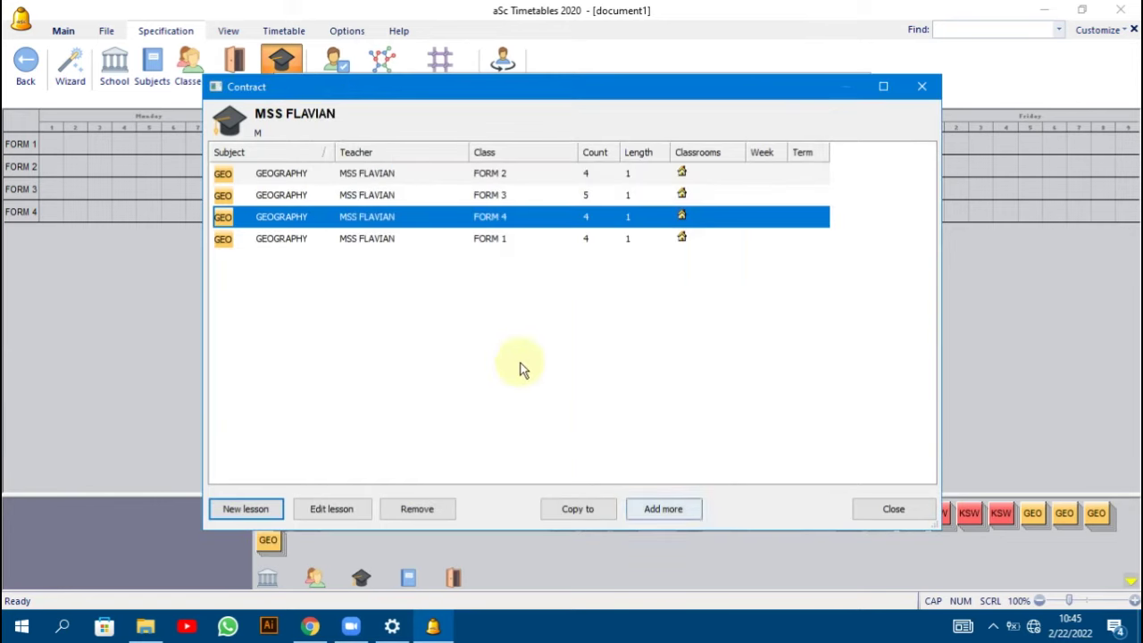
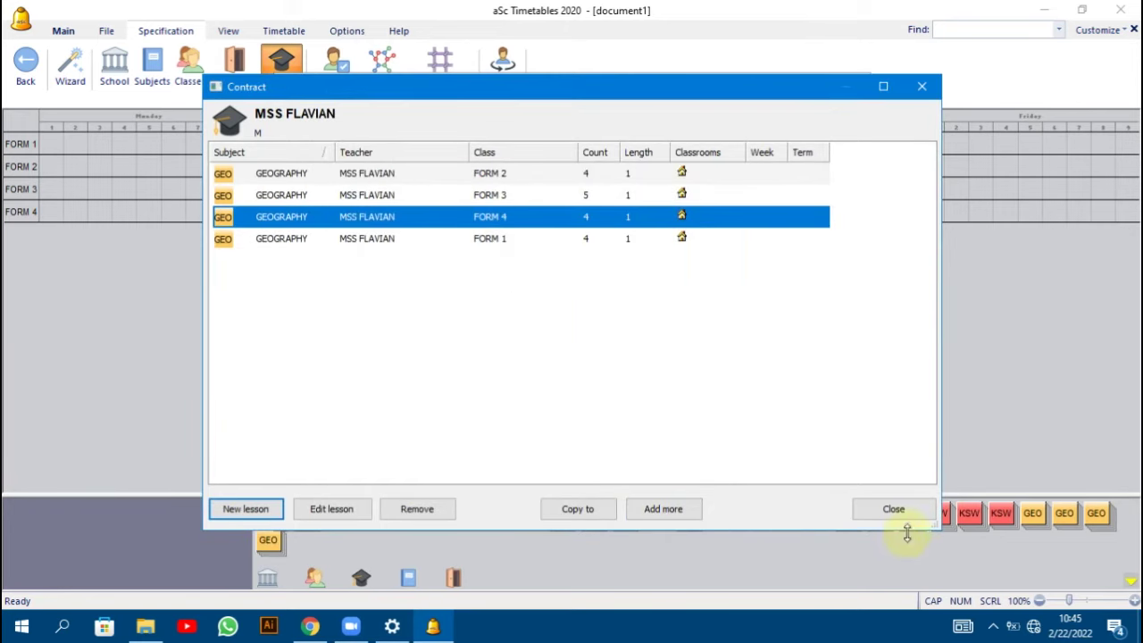
{"action": "left_click", "coordinate": [893, 509]}
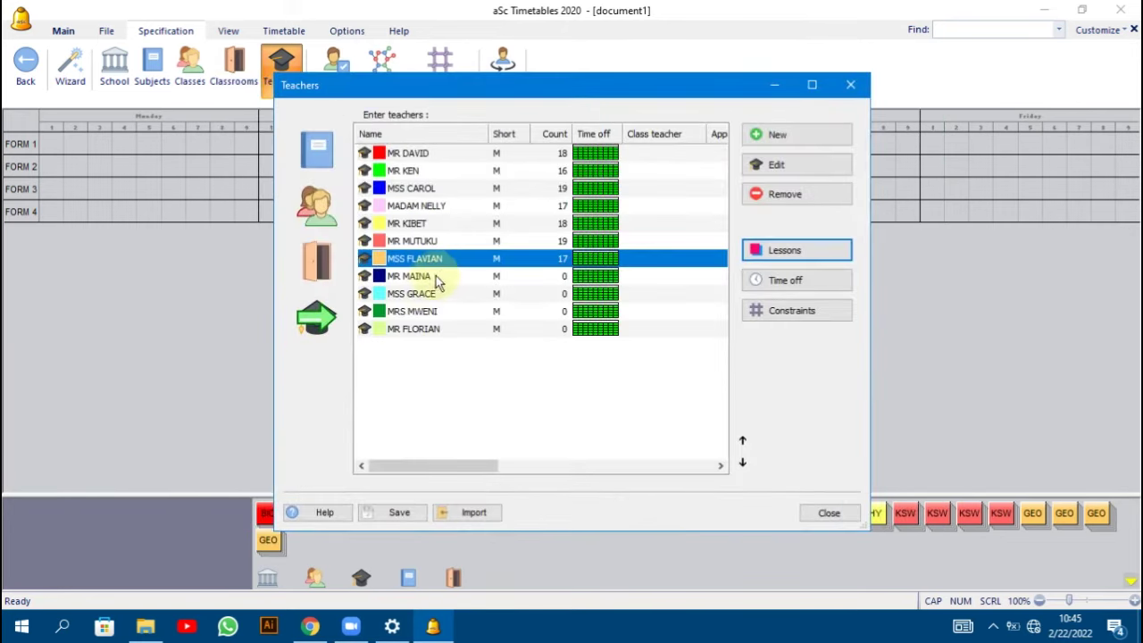
Open the eighth teacher's contract and add a HISTORY lesson for FORM 1 with 3 single lessons per week.
{"action": "left_click", "coordinate": [439, 275]}
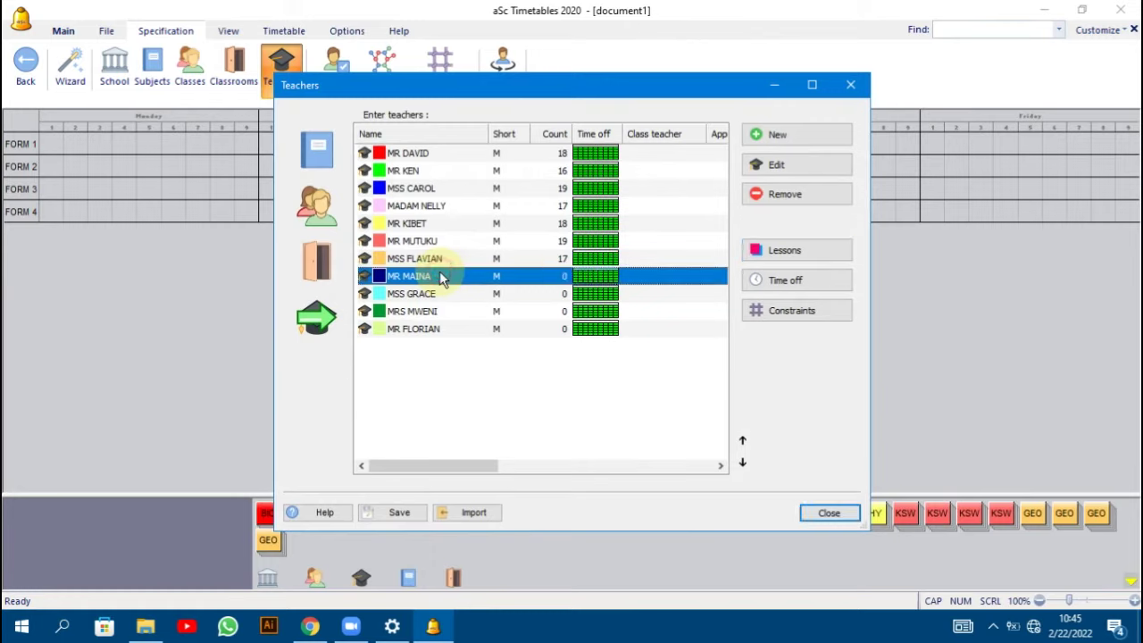
{"action": "left_click", "coordinate": [786, 254]}
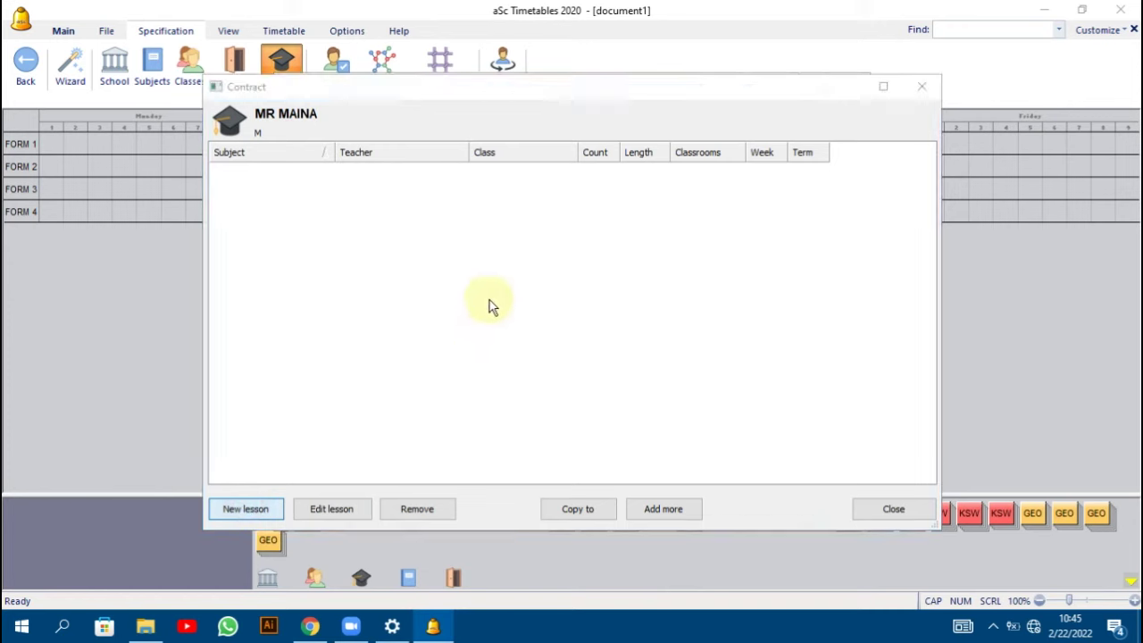
{"action": "left_click", "coordinate": [459, 214]}
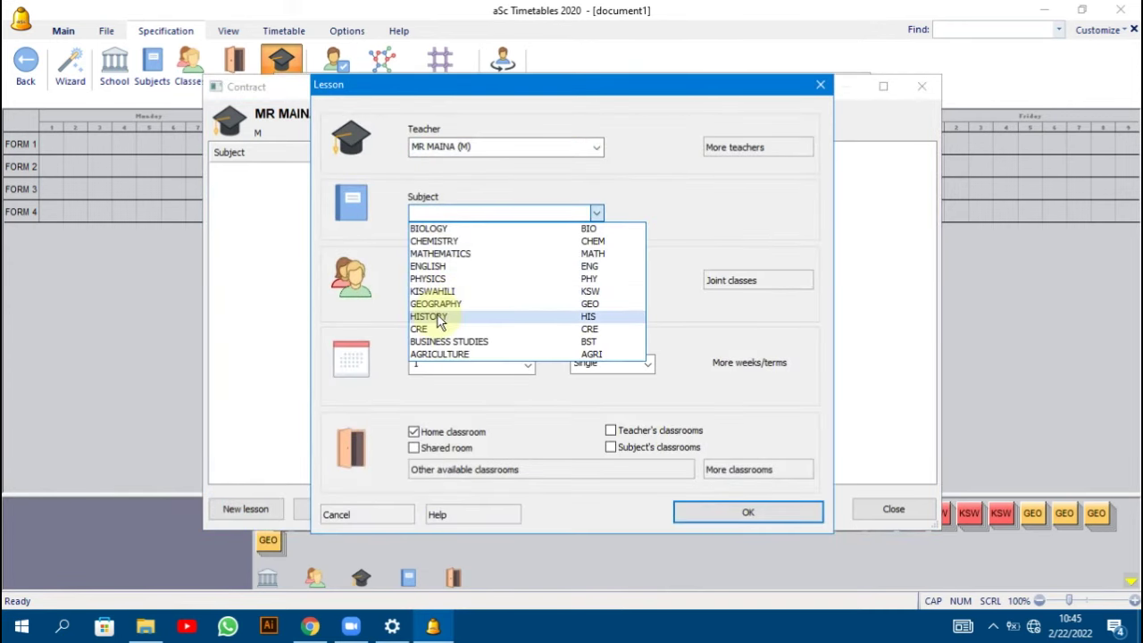
{"action": "left_click", "coordinate": [437, 315]}
{"action": "left_click", "coordinate": [436, 278]}
{"action": "left_click", "coordinate": [424, 296]}
{"action": "left_click", "coordinate": [432, 366]}
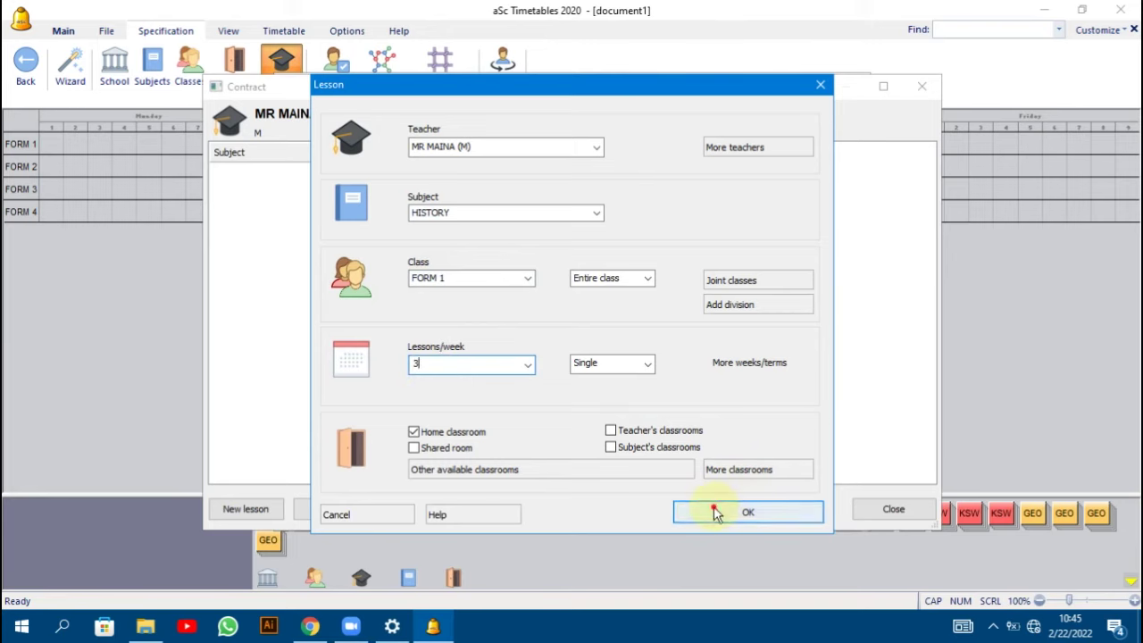
{"action": "left_click", "coordinate": [714, 513]}
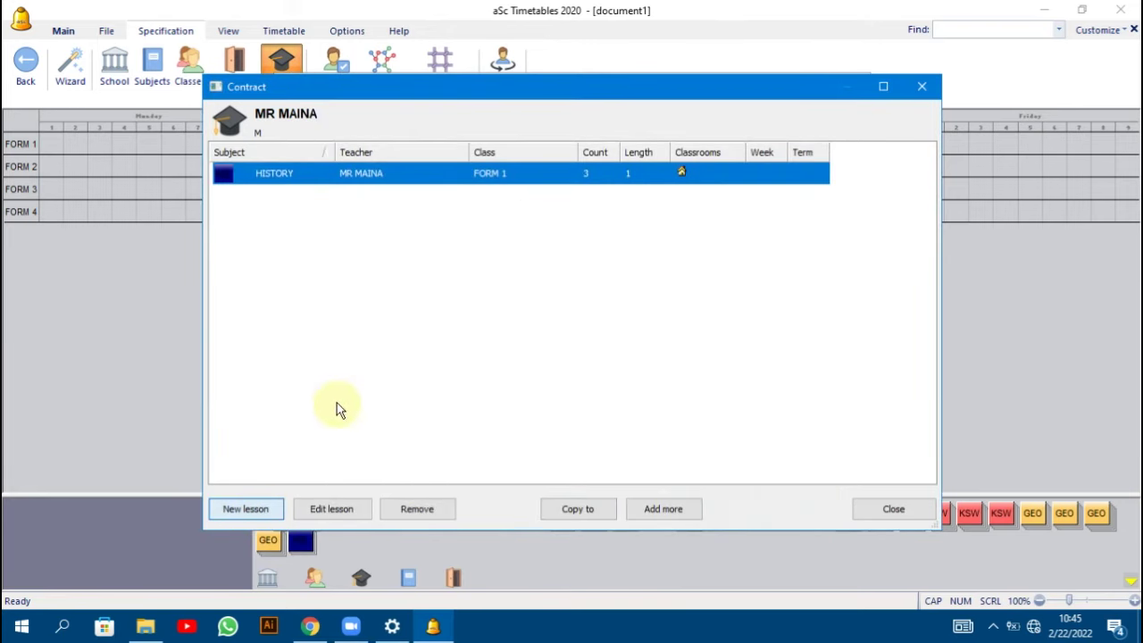
Add a HISTORY lesson for FORM 2 with 4 single lessons per week to the eighth teacher's contract.
{"action": "double_click", "coordinate": [344, 250]}
{"action": "left_click", "coordinate": [420, 214]}
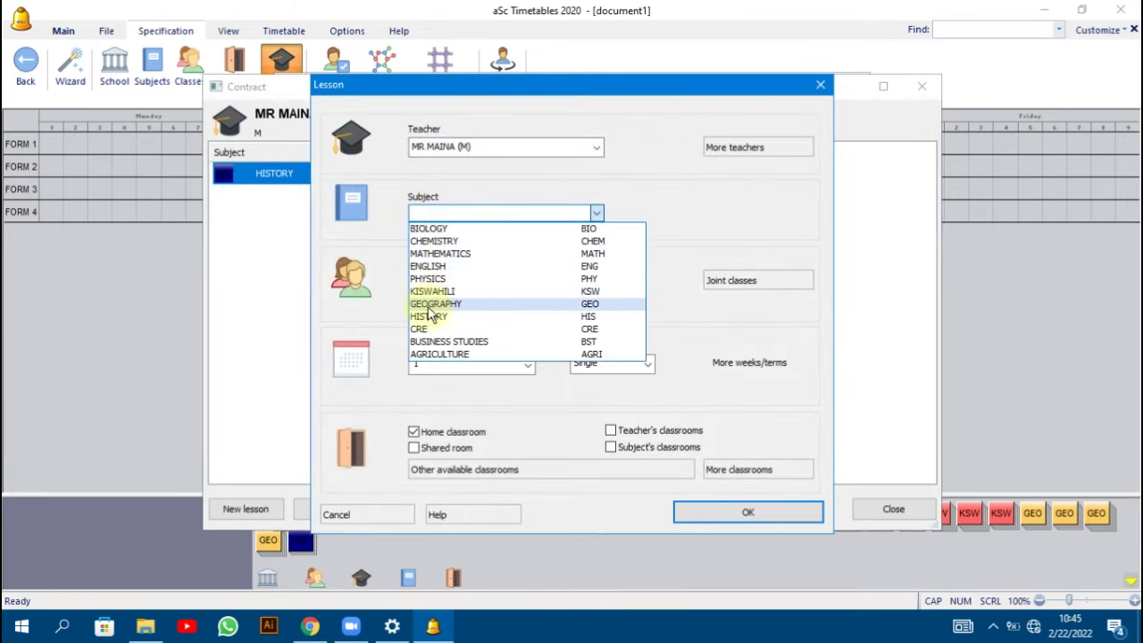
{"action": "left_click", "coordinate": [432, 316]}
{"action": "left_click", "coordinate": [437, 278]}
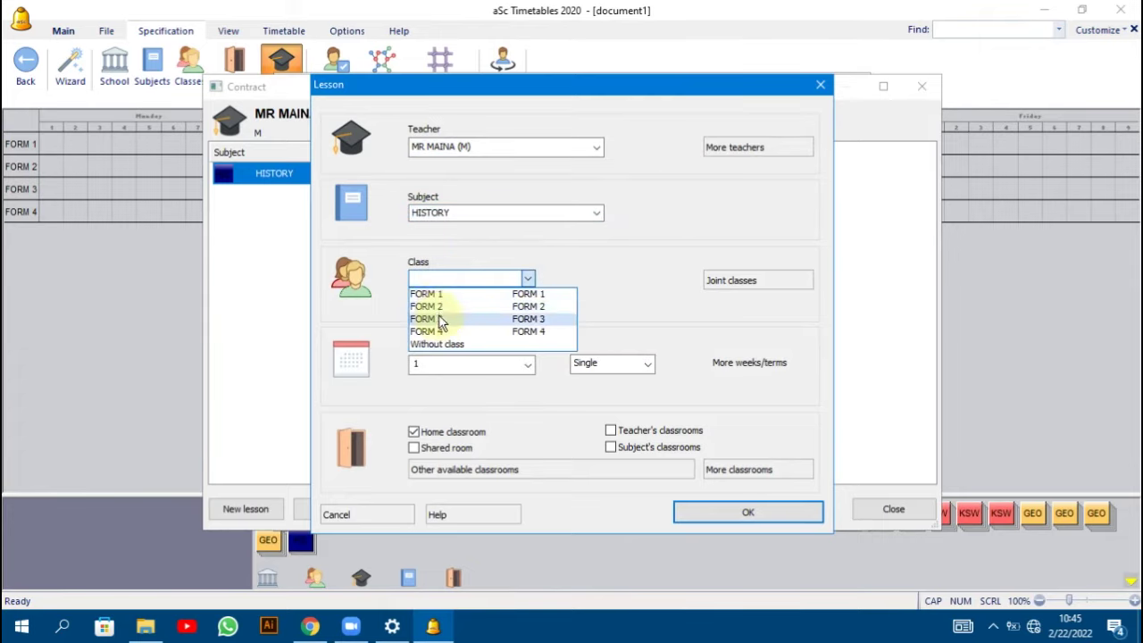
{"action": "left_click", "coordinate": [429, 306]}
{"action": "left_click", "coordinate": [430, 364]}
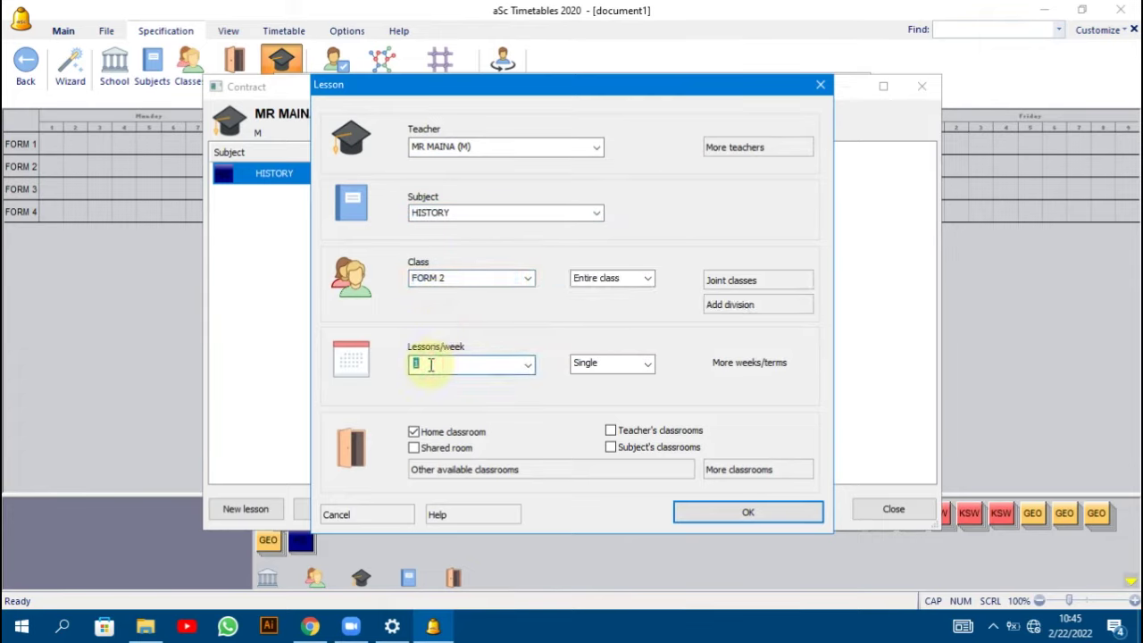
{"action": "left_click", "coordinate": [766, 517]}
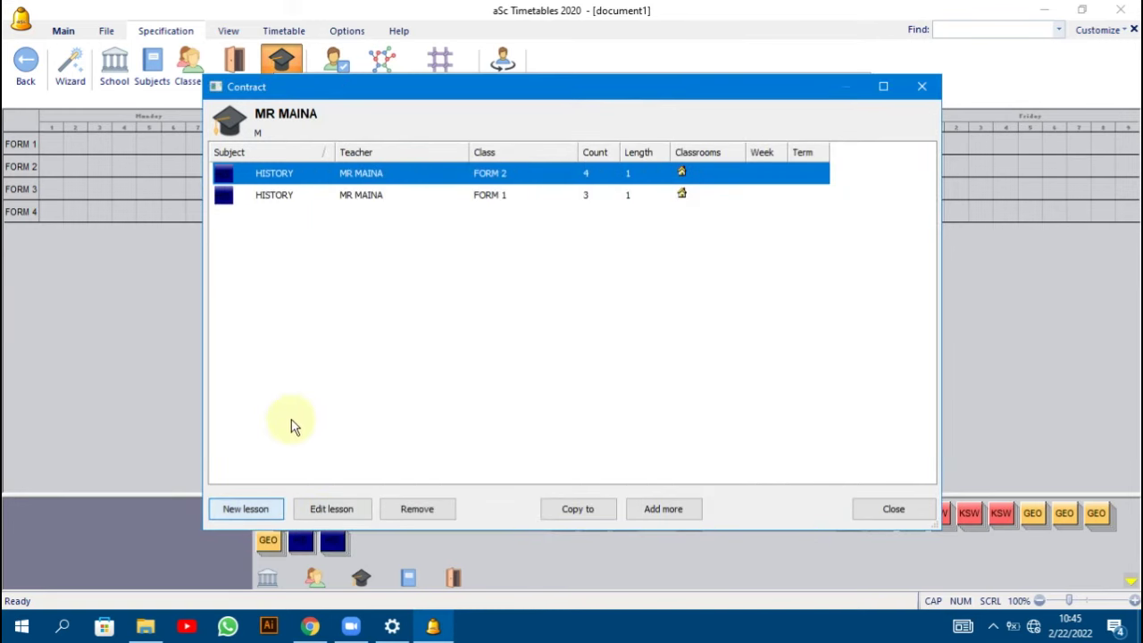
Add a HISTORY lesson for FORM 3 with 4 single lessons per week to the eighth teacher's contract.
{"action": "key", "text": "Return"}
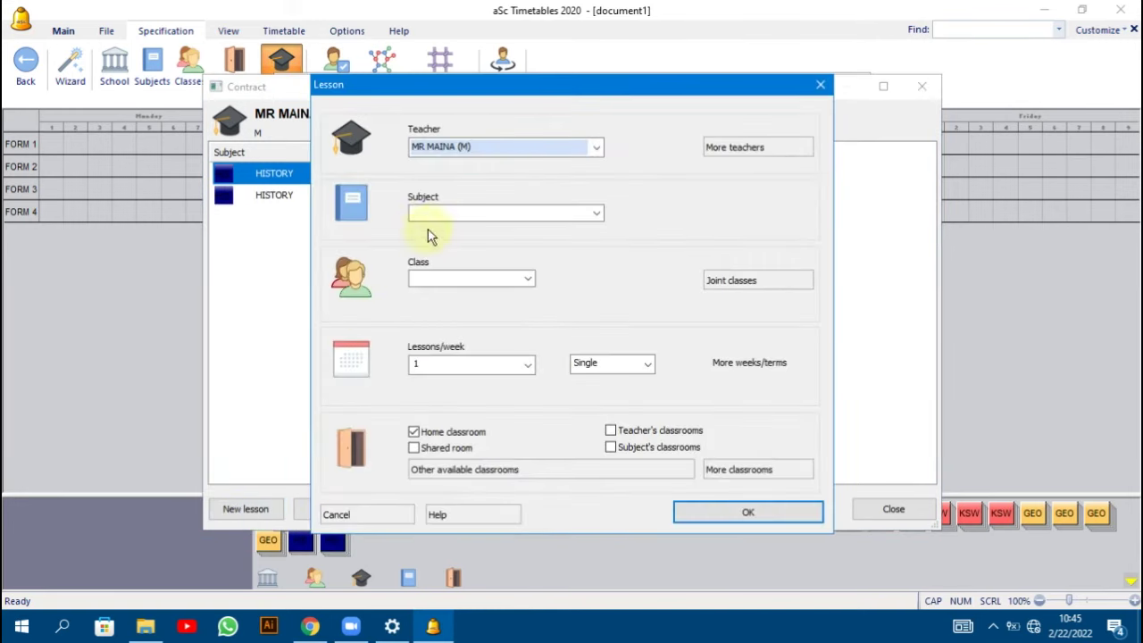
{"action": "left_click", "coordinate": [454, 212]}
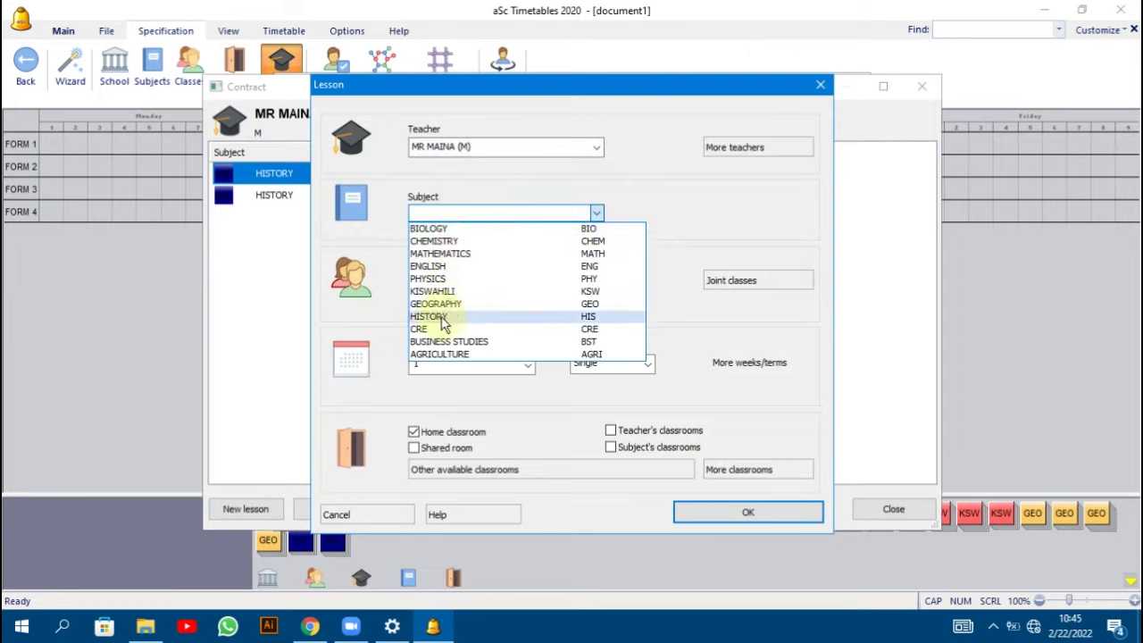
{"action": "left_click", "coordinate": [441, 322]}
{"action": "left_click", "coordinate": [449, 281]}
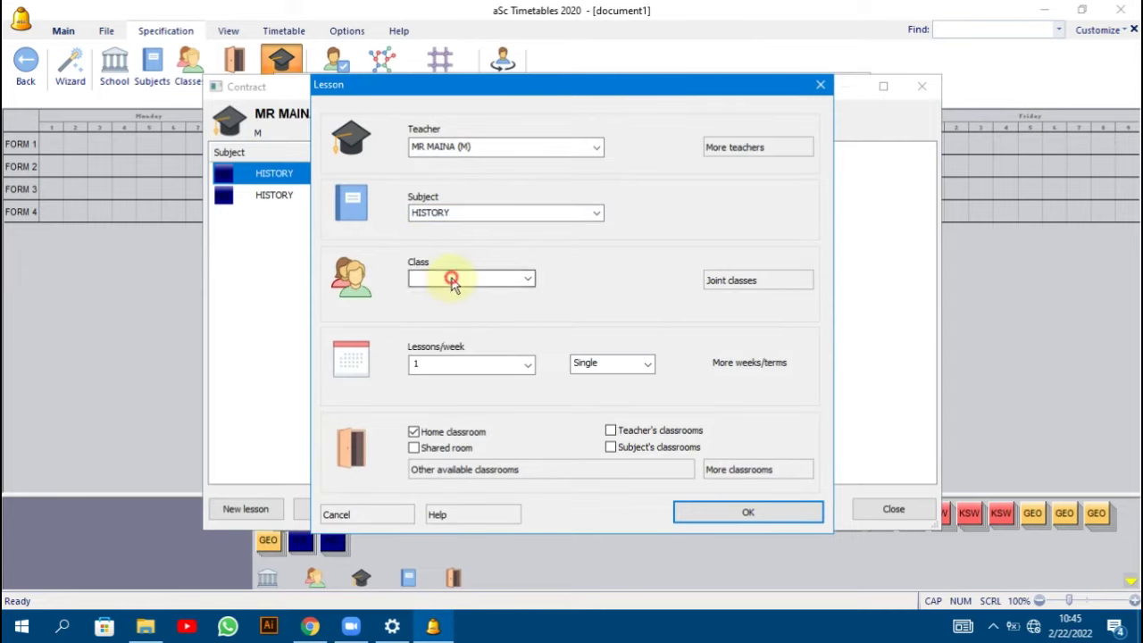
{"action": "left_click", "coordinate": [448, 318]}
{"action": "double_click", "coordinate": [434, 364]}
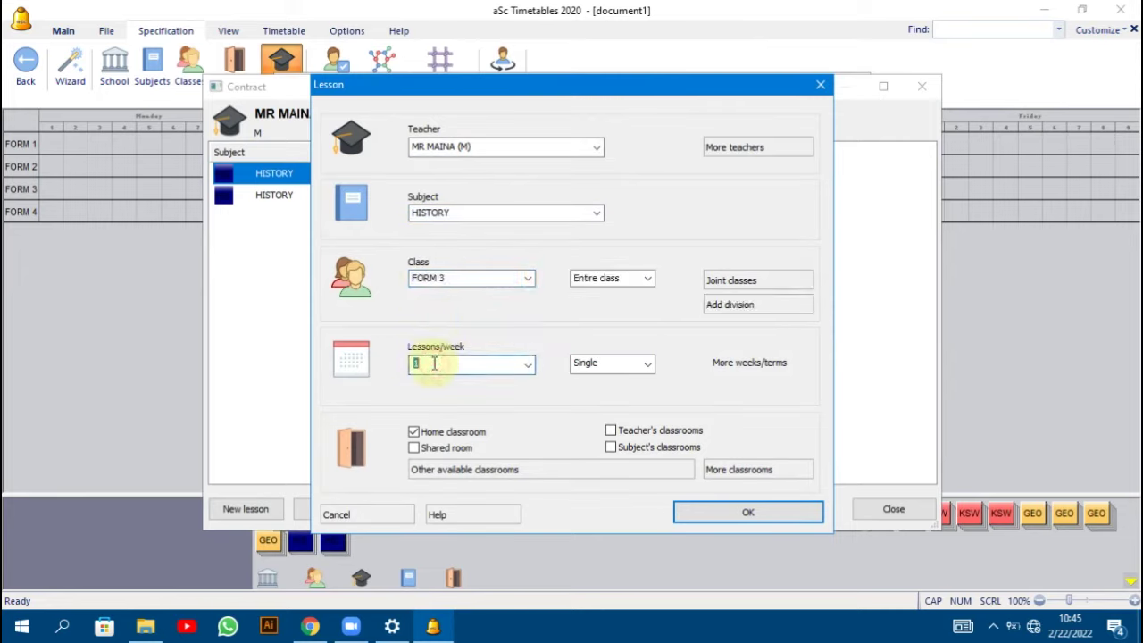
{"action": "left_click", "coordinate": [732, 516]}
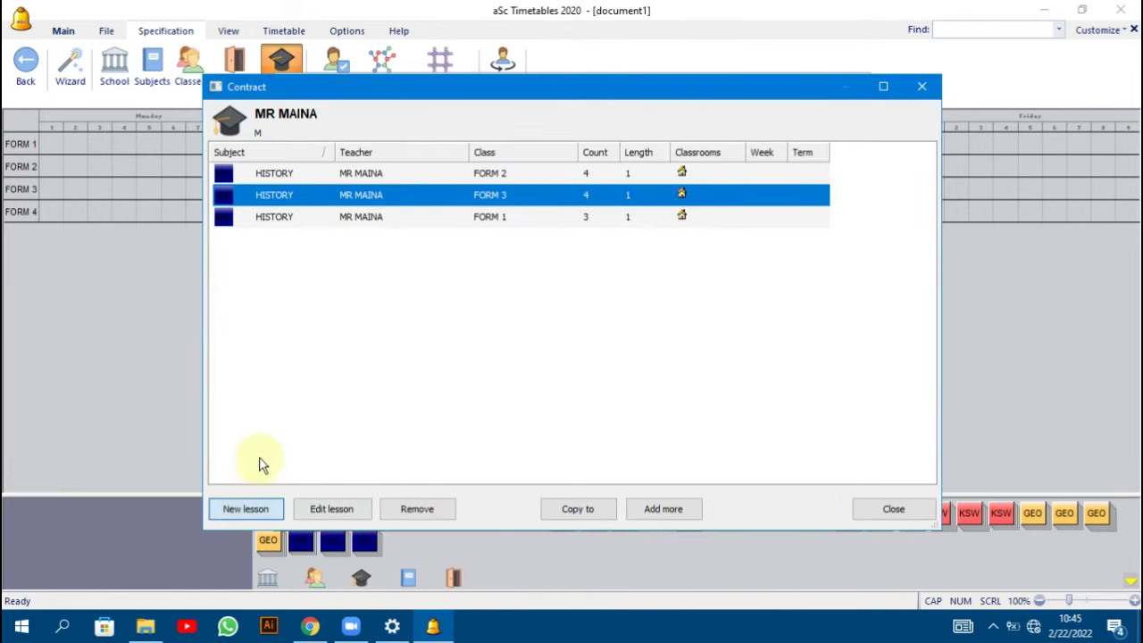
Add a HISTORY lesson for FORM 4 with 5 single lessons per week and close the eighth teacher's contract.
{"action": "key", "text": "Return"}
{"action": "left_click", "coordinate": [452, 212]}
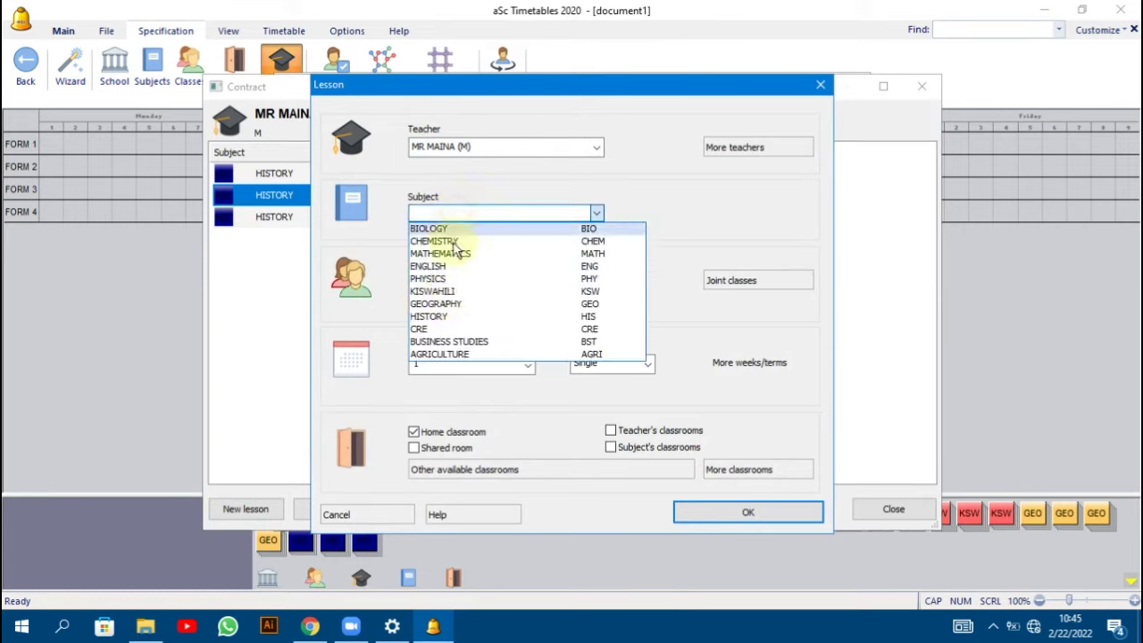
{"action": "left_click", "coordinate": [435, 317]}
{"action": "left_click", "coordinate": [436, 280]}
{"action": "left_click", "coordinate": [425, 328]}
{"action": "left_click", "coordinate": [432, 364]}
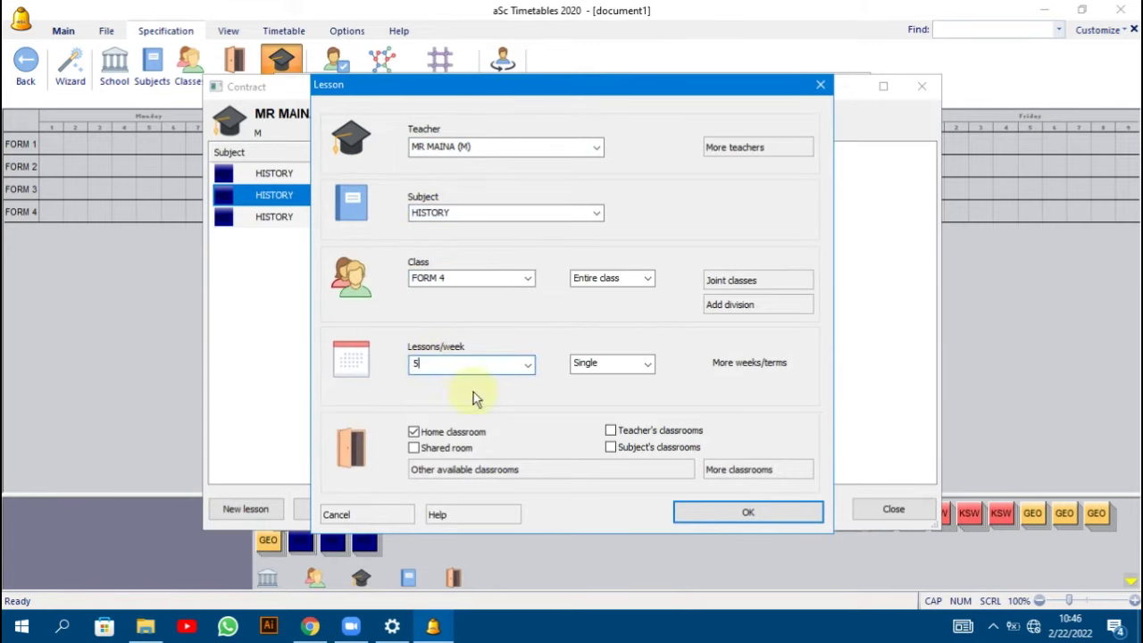
{"action": "left_click", "coordinate": [714, 511]}
{"action": "left_click", "coordinate": [893, 508]}
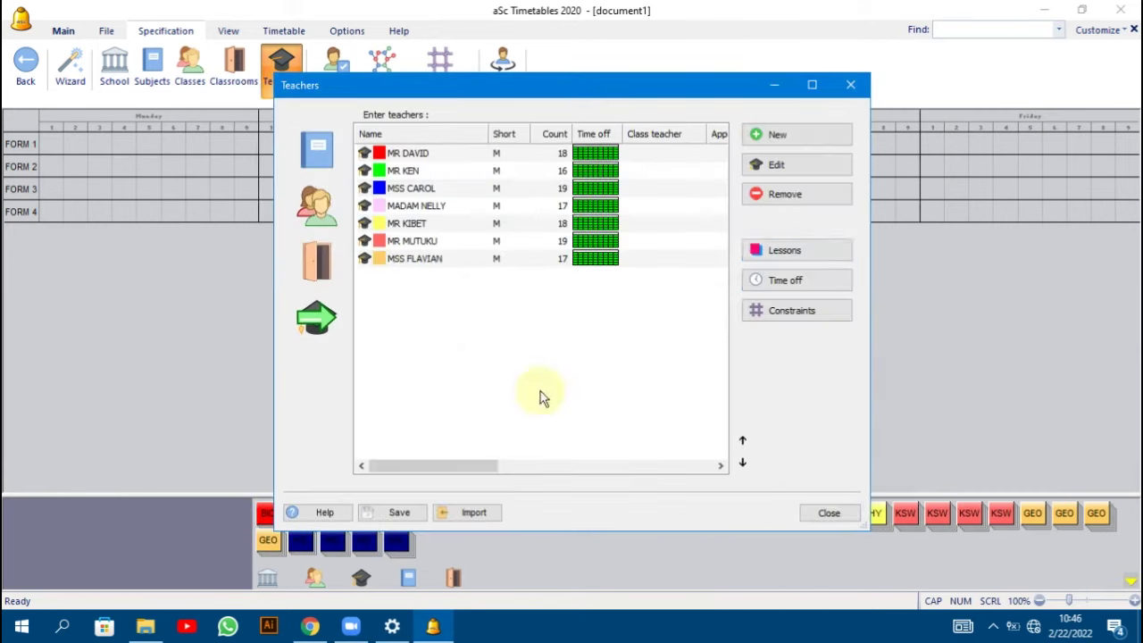
Open the ninth teacher's contract and add a CRE lesson for FORM 1 with 3 single lessons per week.
{"action": "left_click", "coordinate": [409, 294]}
{"action": "left_click", "coordinate": [777, 251]}
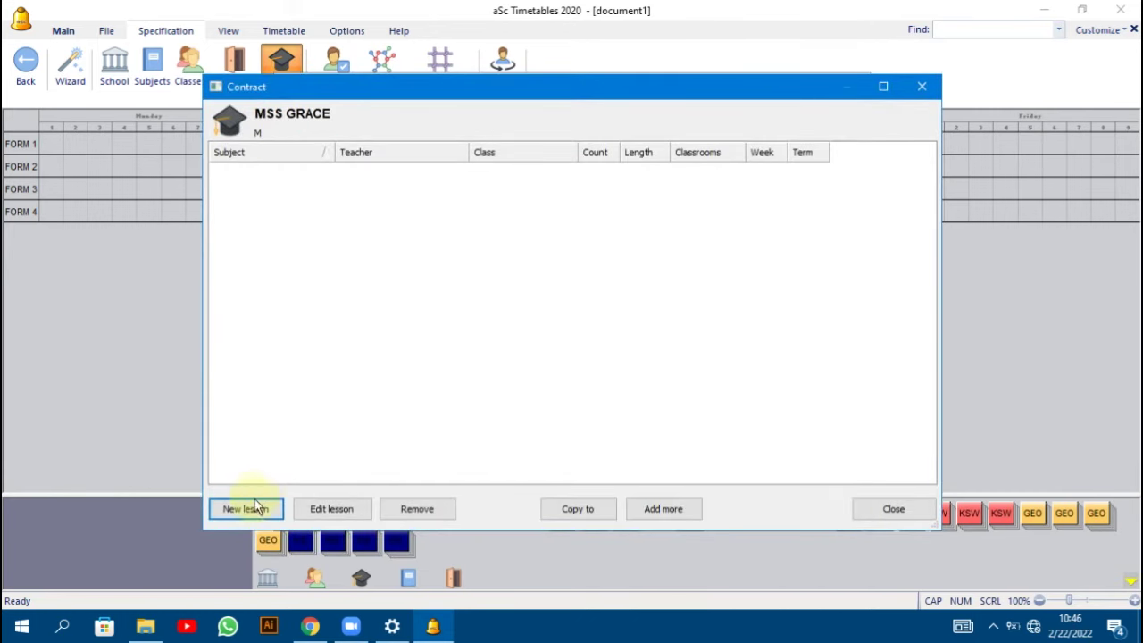
{"action": "key", "text": "Return"}
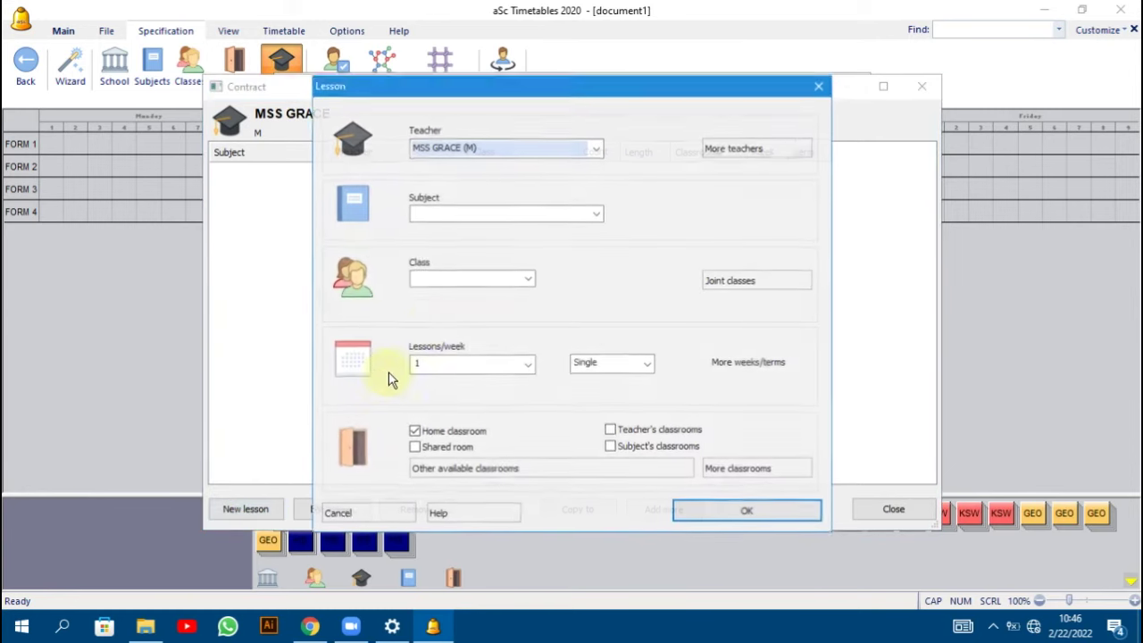
{"action": "left_click", "coordinate": [473, 213]}
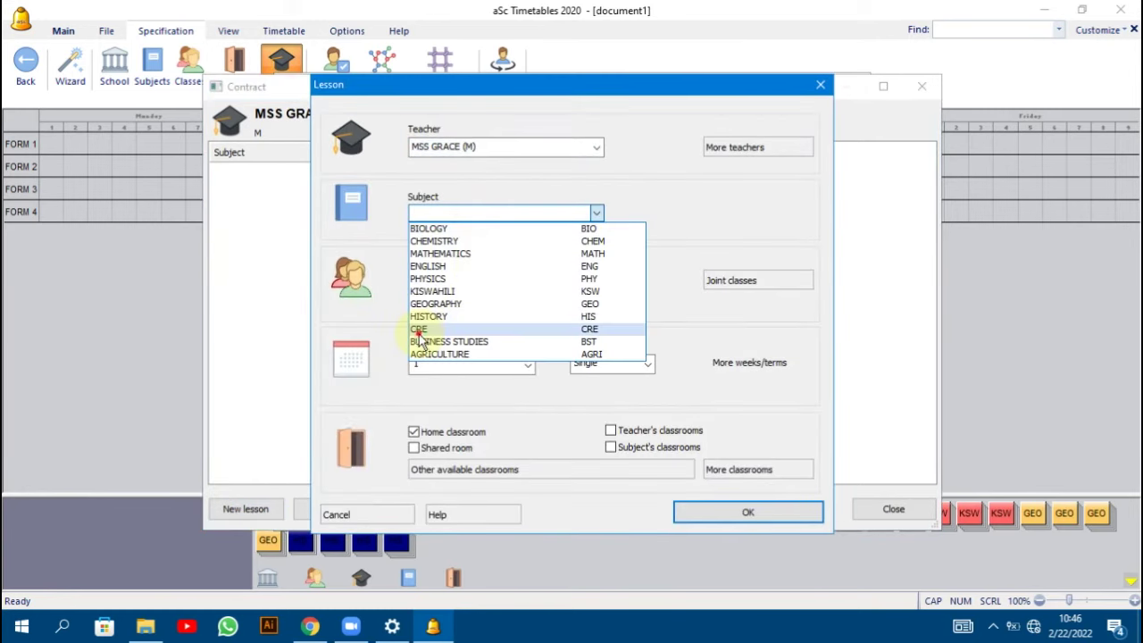
{"action": "left_click", "coordinate": [419, 329]}
{"action": "left_click", "coordinate": [471, 277]}
{"action": "left_click", "coordinate": [427, 291]}
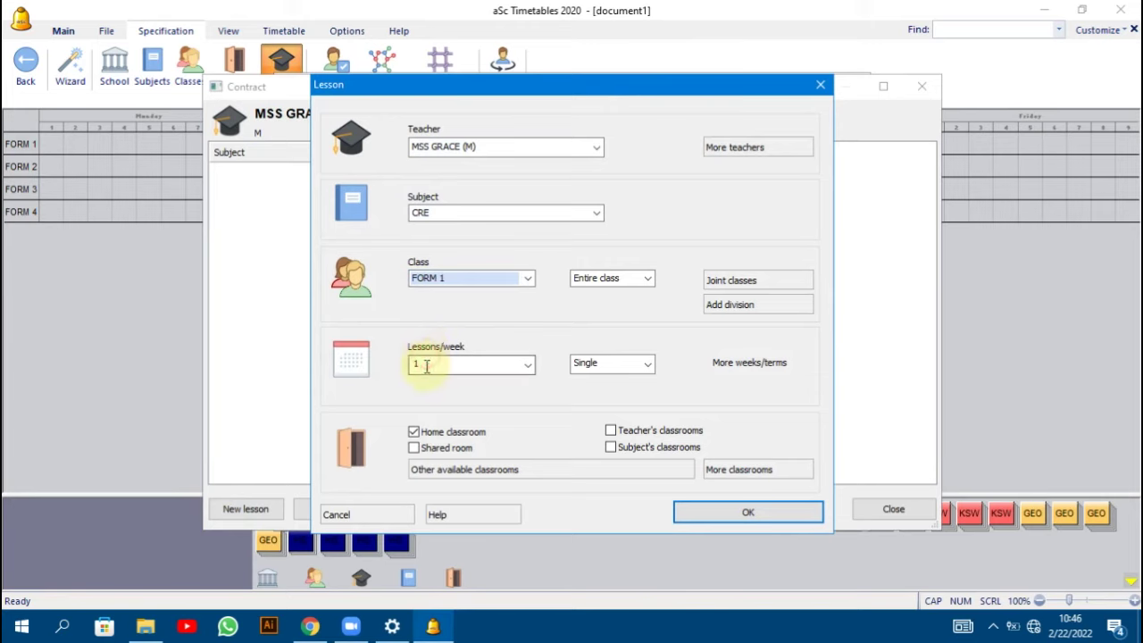
{"action": "left_click", "coordinate": [426, 366]}
{"action": "left_click", "coordinate": [719, 514]}
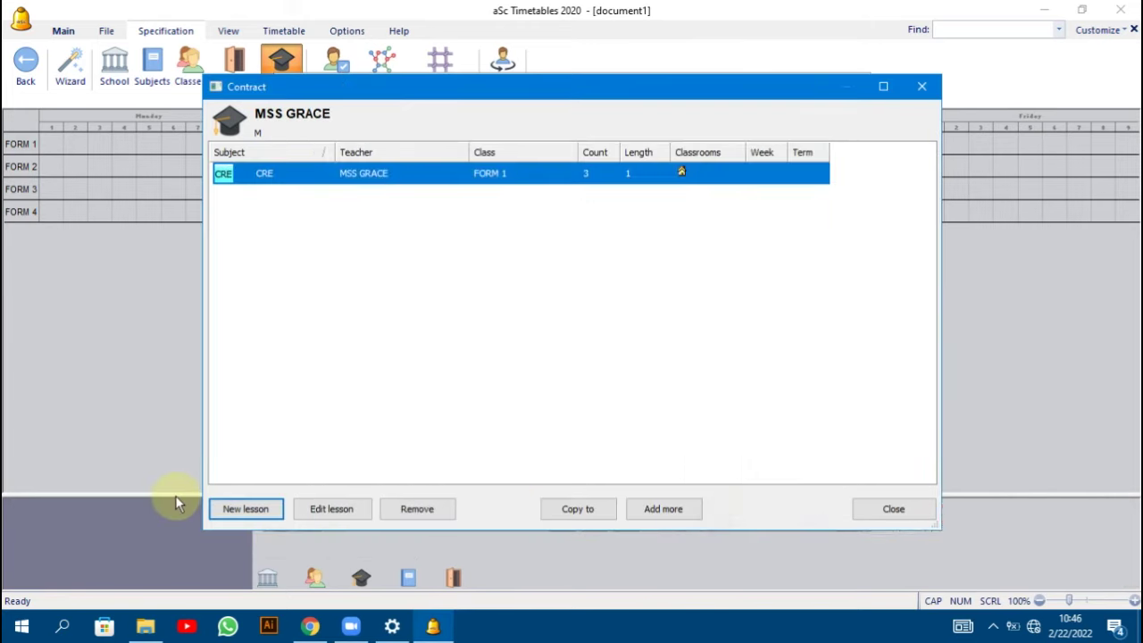
Add a CRE lesson for FORM 2 with 5 single lessons per week to the ninth teacher's contract.
{"action": "left_click", "coordinate": [259, 511]}
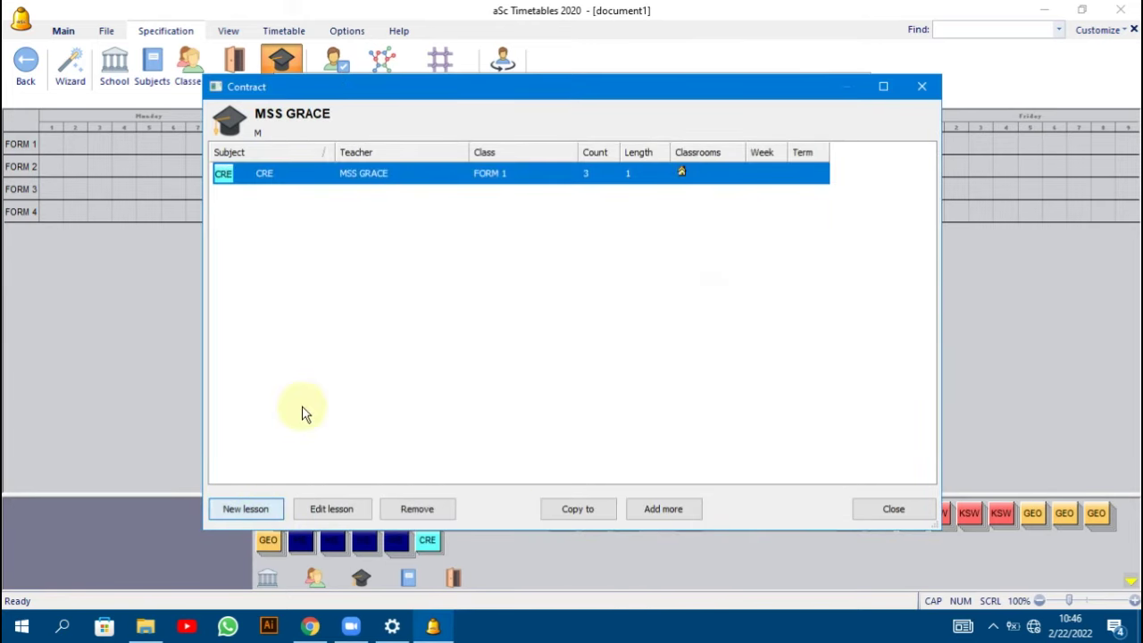
{"action": "left_click", "coordinate": [432, 214]}
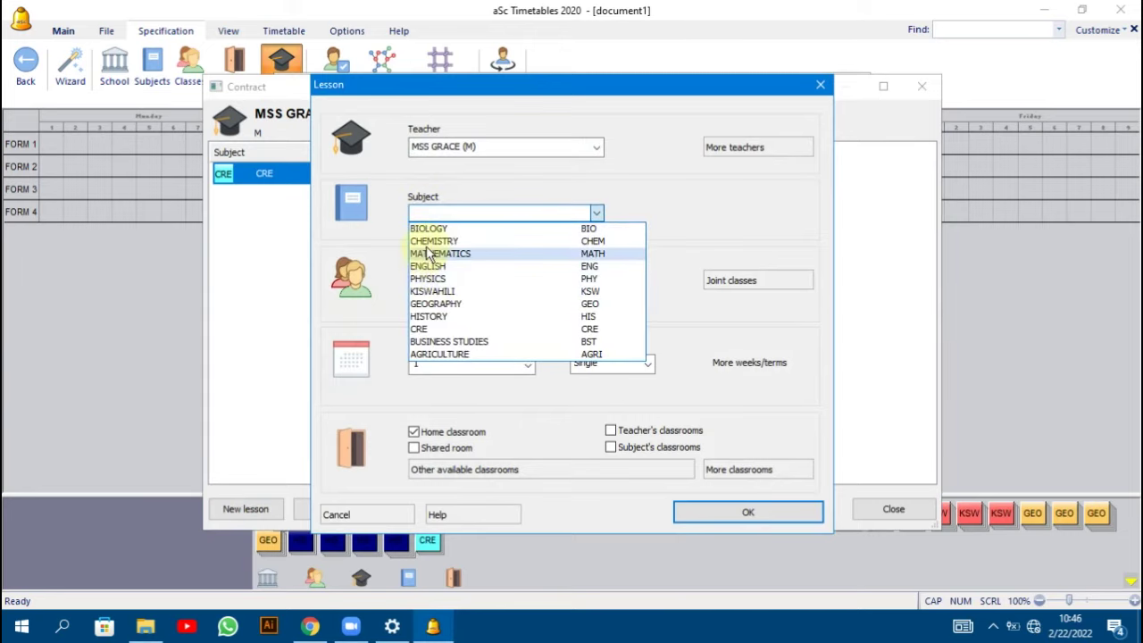
{"action": "left_click", "coordinate": [426, 266]}
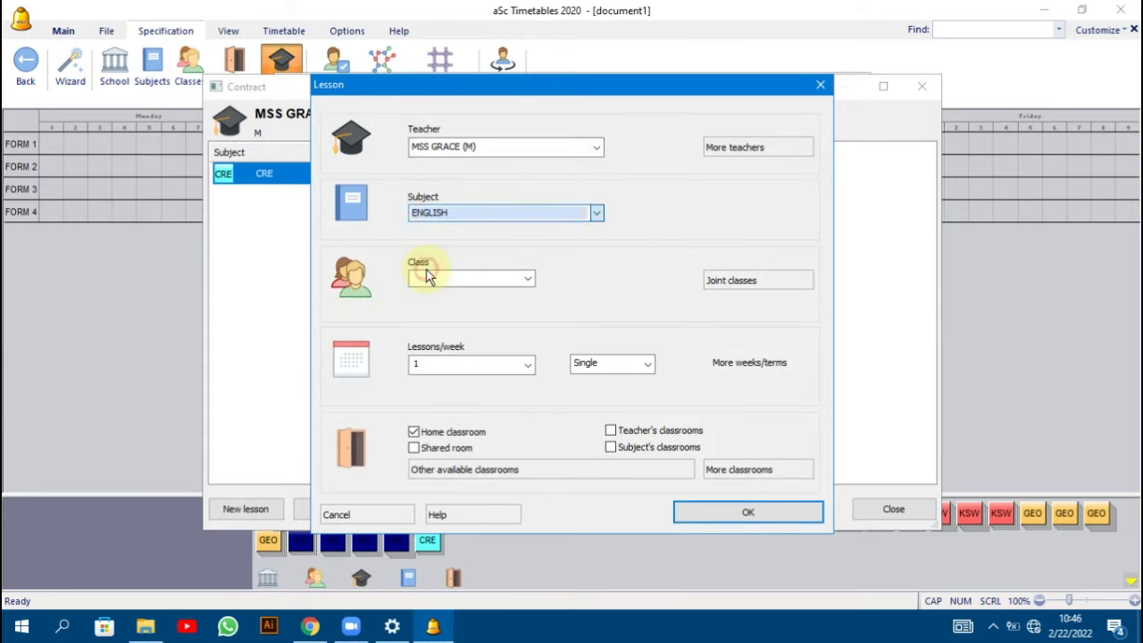
{"action": "left_click", "coordinate": [438, 282]}
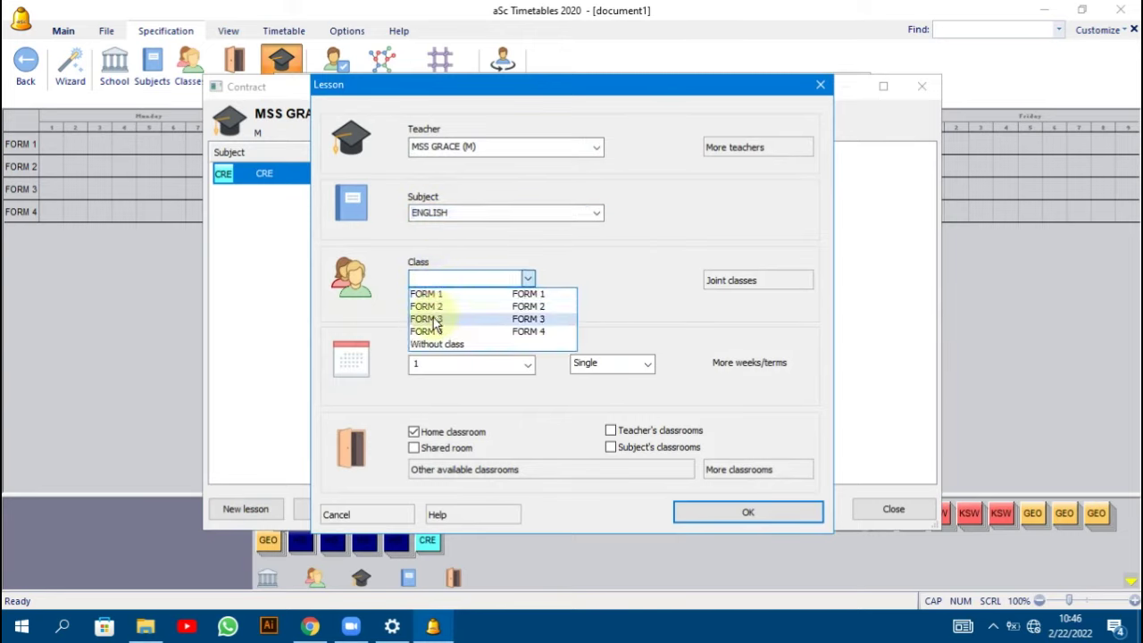
{"action": "left_click", "coordinate": [425, 306]}
{"action": "left_click", "coordinate": [461, 212]}
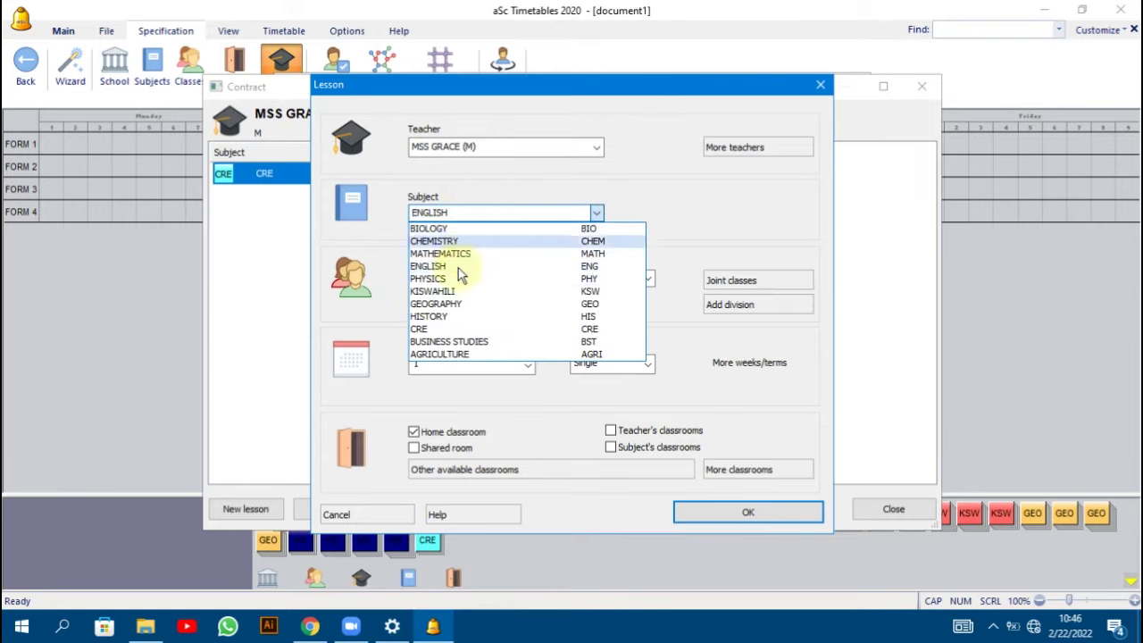
{"action": "left_click", "coordinate": [420, 323]}
{"action": "left_click", "coordinate": [438, 282]}
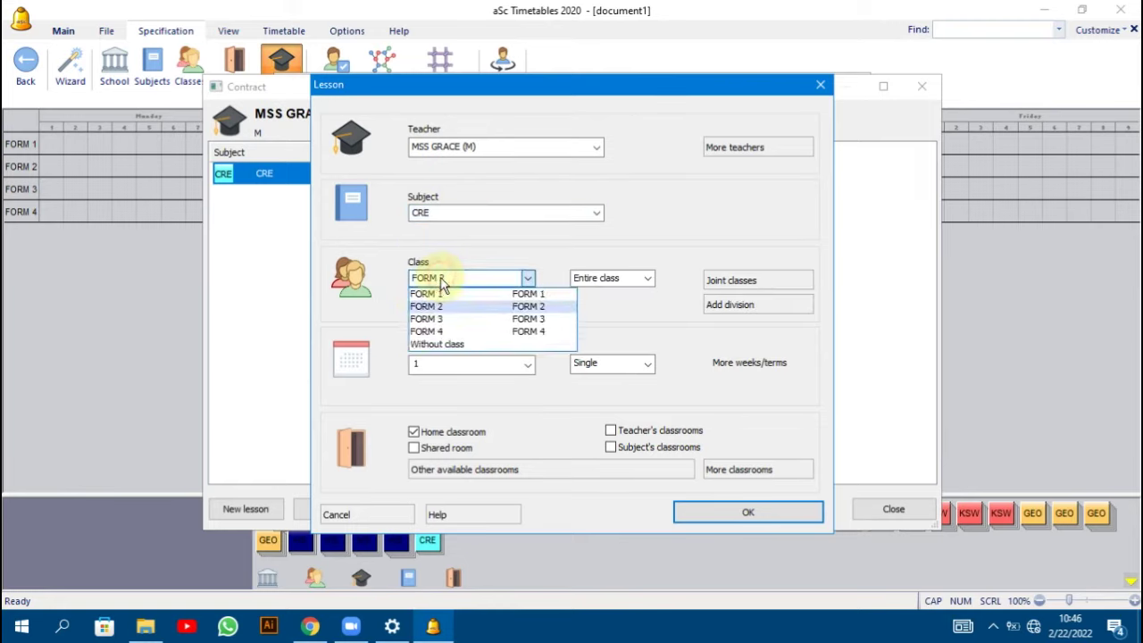
{"action": "left_click", "coordinate": [441, 284]}
{"action": "left_click", "coordinate": [433, 364]}
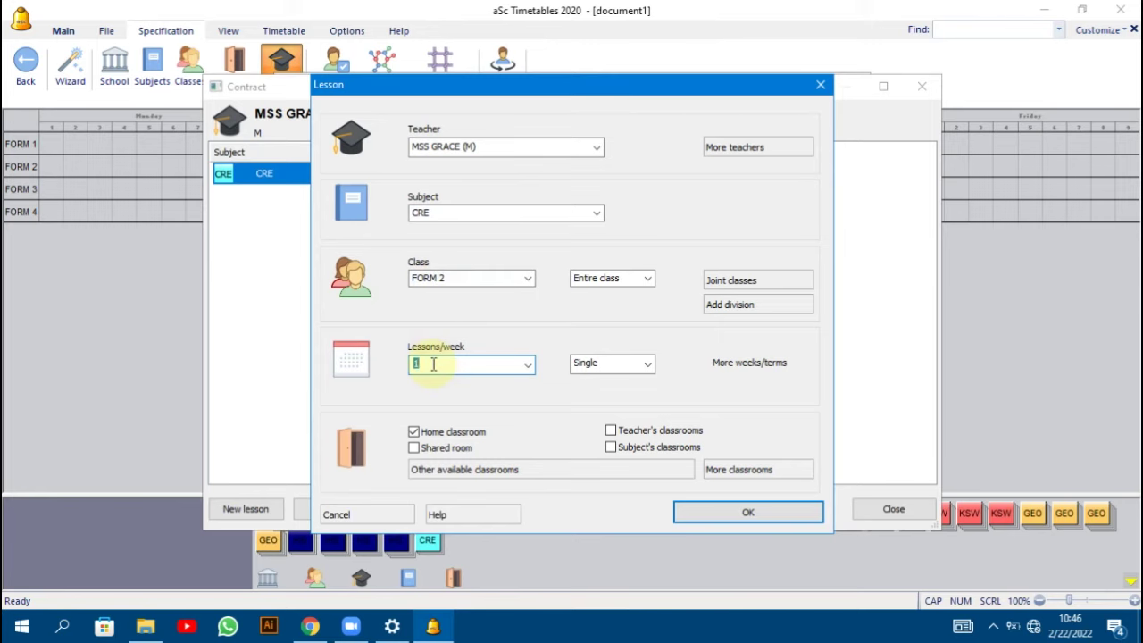
{"action": "left_click", "coordinate": [719, 512]}
Add a CRE lesson for FORM 3 with 4 single lessons per week to the ninth teacher's contract.
{"action": "left_click", "coordinate": [244, 511]}
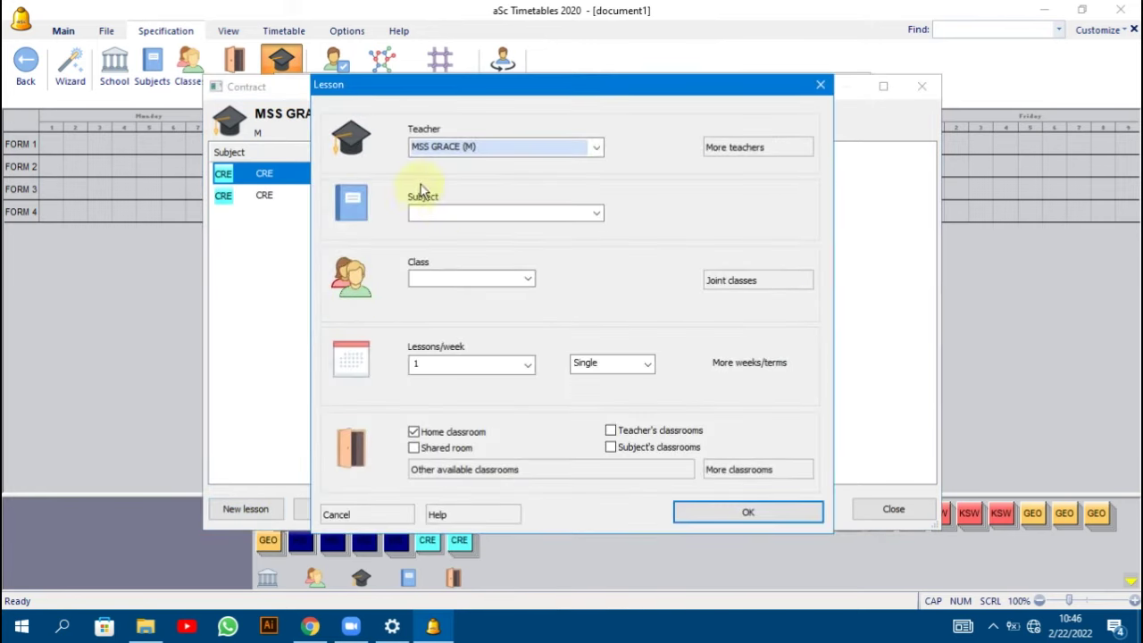
{"action": "left_click", "coordinate": [441, 213]}
{"action": "left_click", "coordinate": [419, 328]}
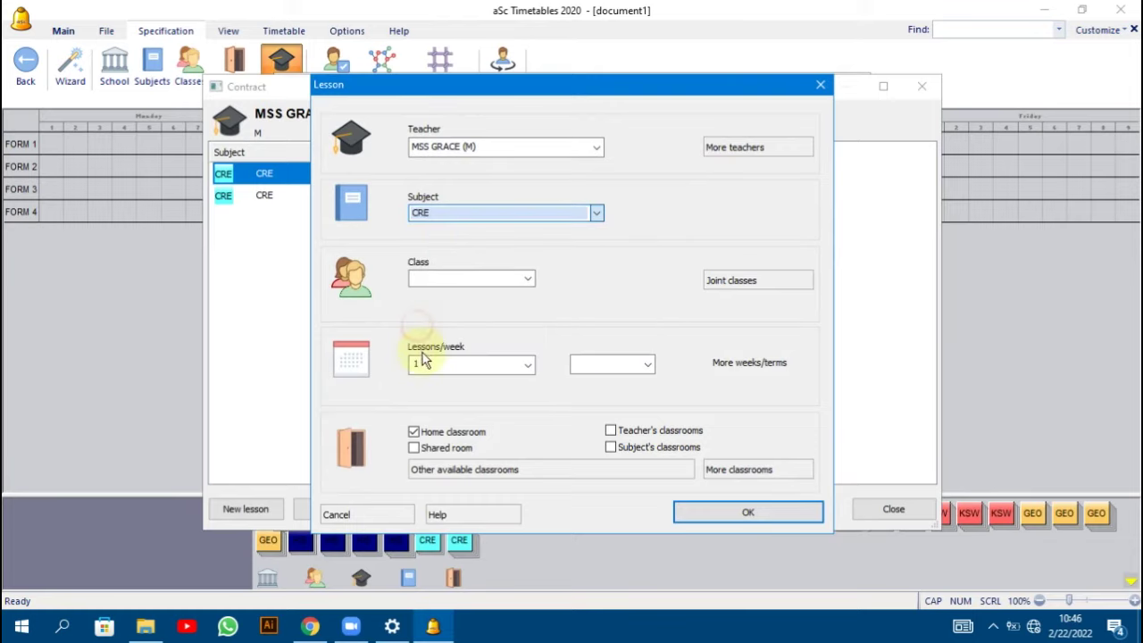
{"action": "left_click", "coordinate": [438, 283]}
{"action": "left_click", "coordinate": [440, 319]}
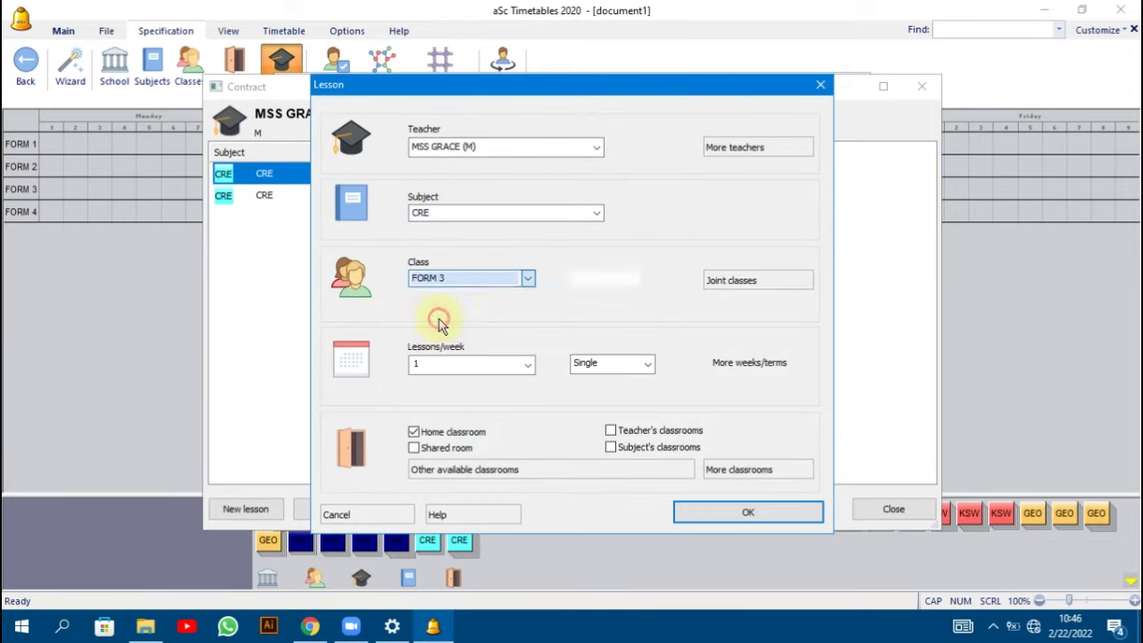
{"action": "left_click", "coordinate": [449, 365]}
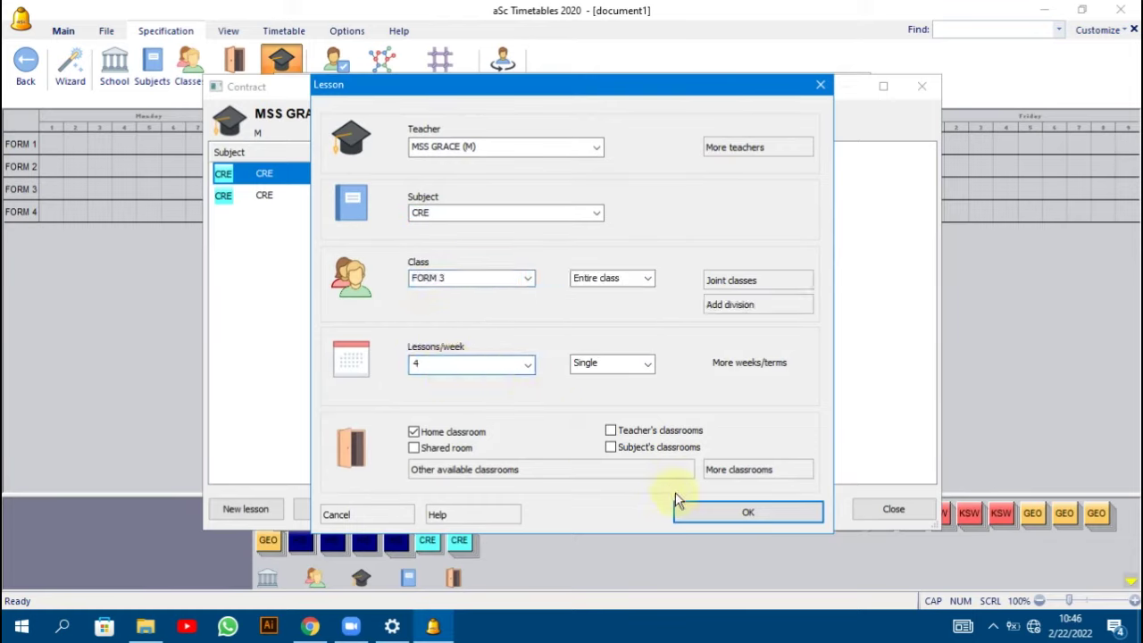
{"action": "left_click", "coordinate": [724, 512]}
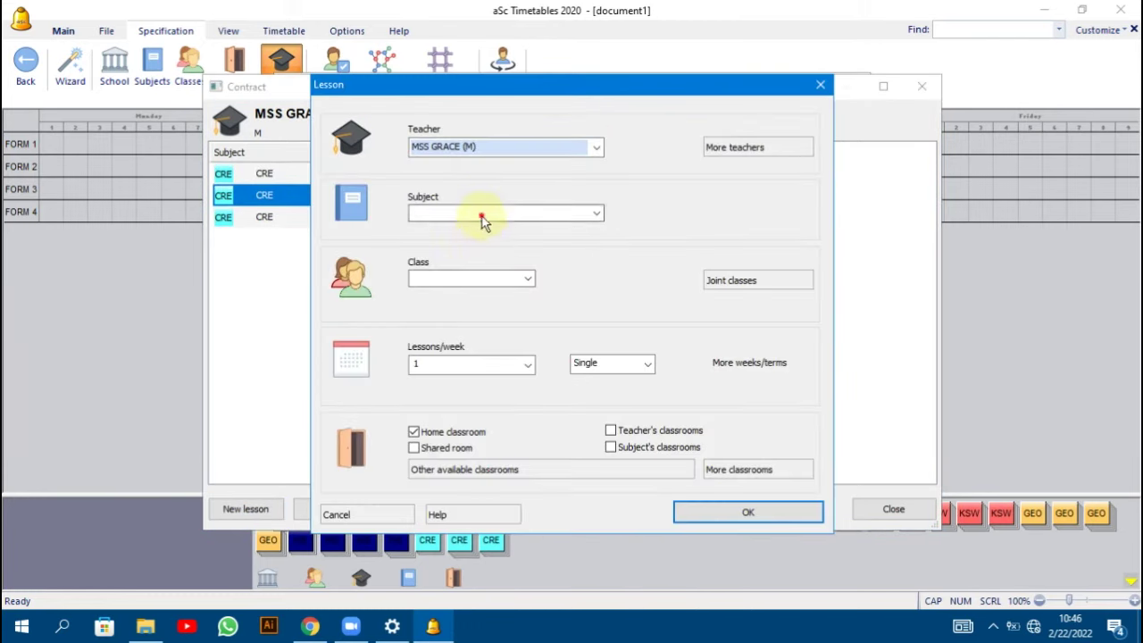
Add a CRE lesson for FORM 4 with 4 single lessons per week and close the ninth teacher's contract.
{"action": "left_click", "coordinate": [483, 223]}
{"action": "left_click", "coordinate": [427, 327]}
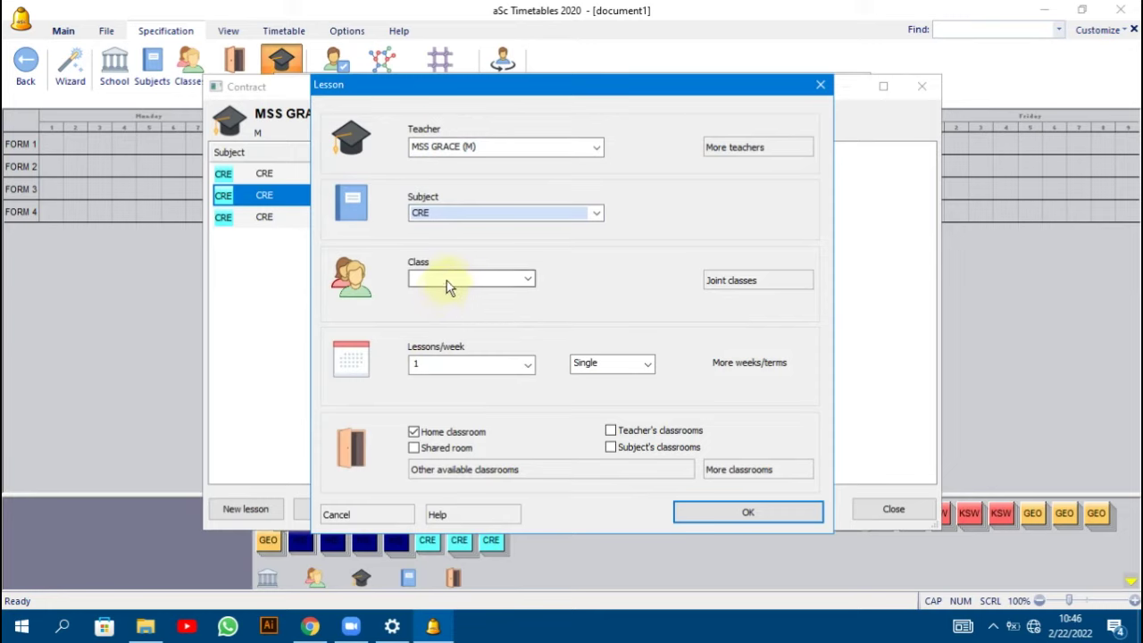
{"action": "left_click", "coordinate": [449, 284]}
{"action": "left_click", "coordinate": [435, 332]}
{"action": "double_click", "coordinate": [433, 363]}
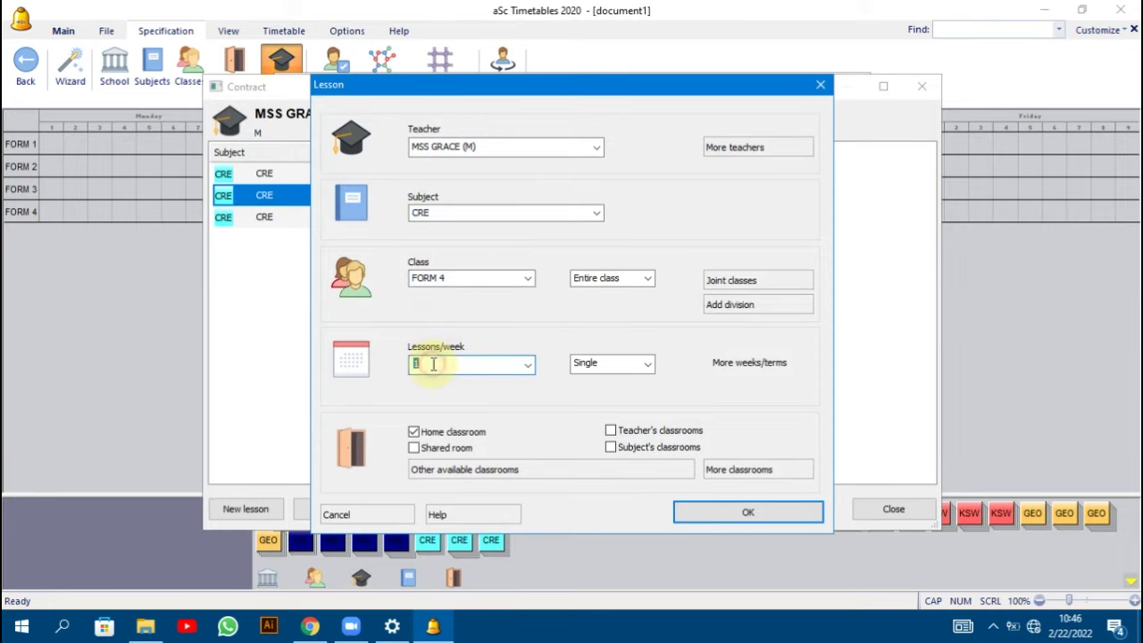
{"action": "left_click", "coordinate": [704, 513]}
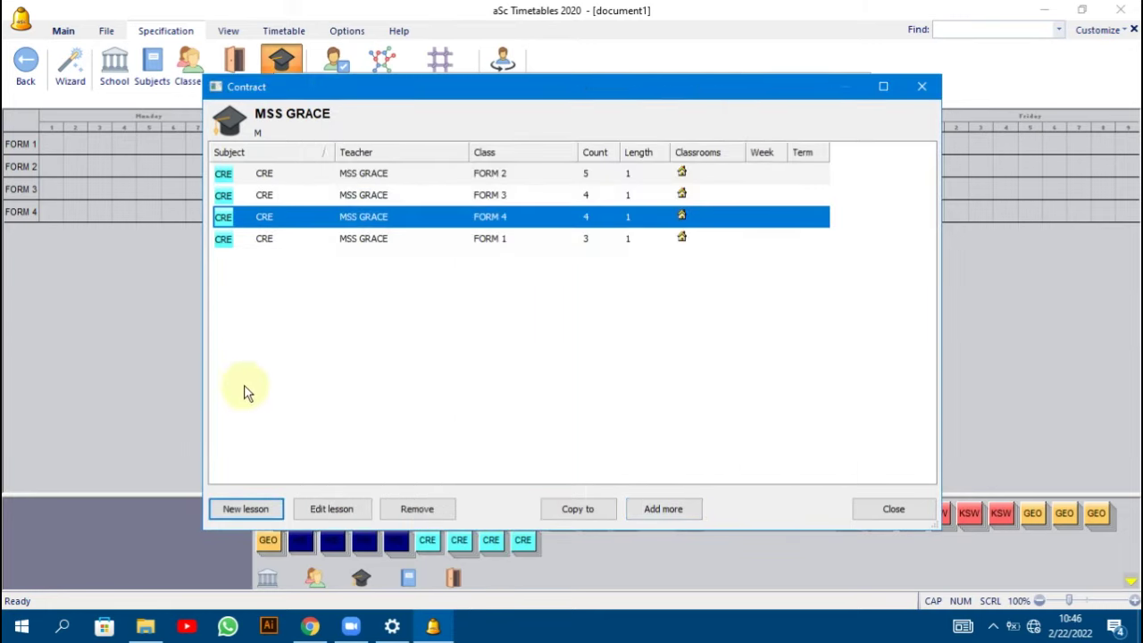
{"action": "left_click", "coordinate": [884, 513]}
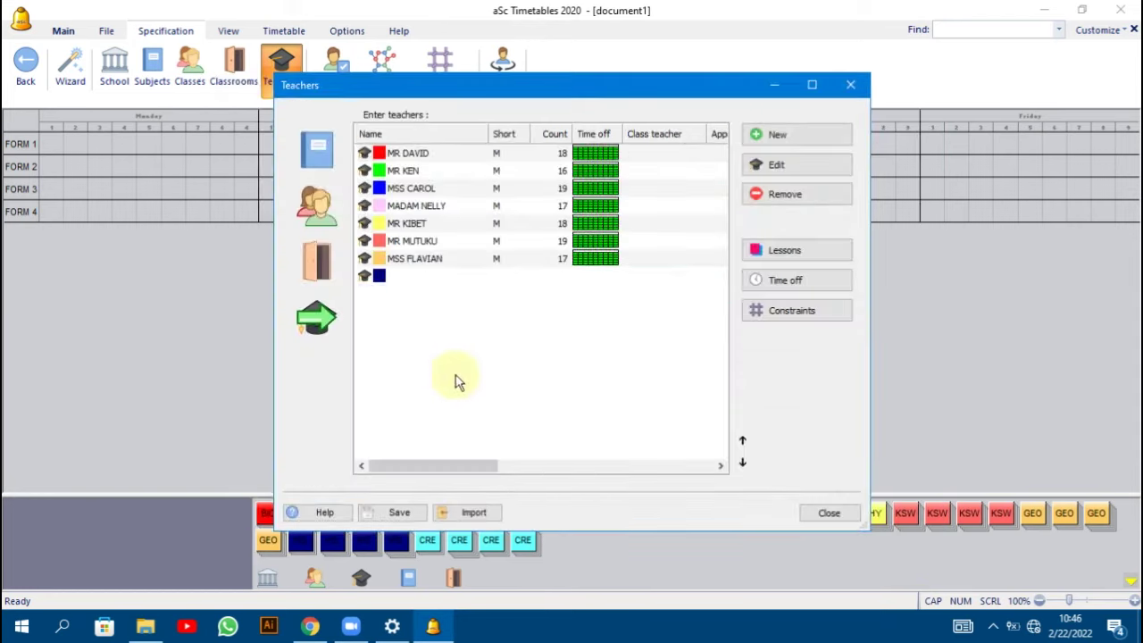
Open the tenth teacher's contract and add a BUSINESS STUDIES lesson for FORM 1 with 5 single lessons per week.
{"action": "left_click", "coordinate": [442, 312]}
{"action": "left_click", "coordinate": [790, 250]}
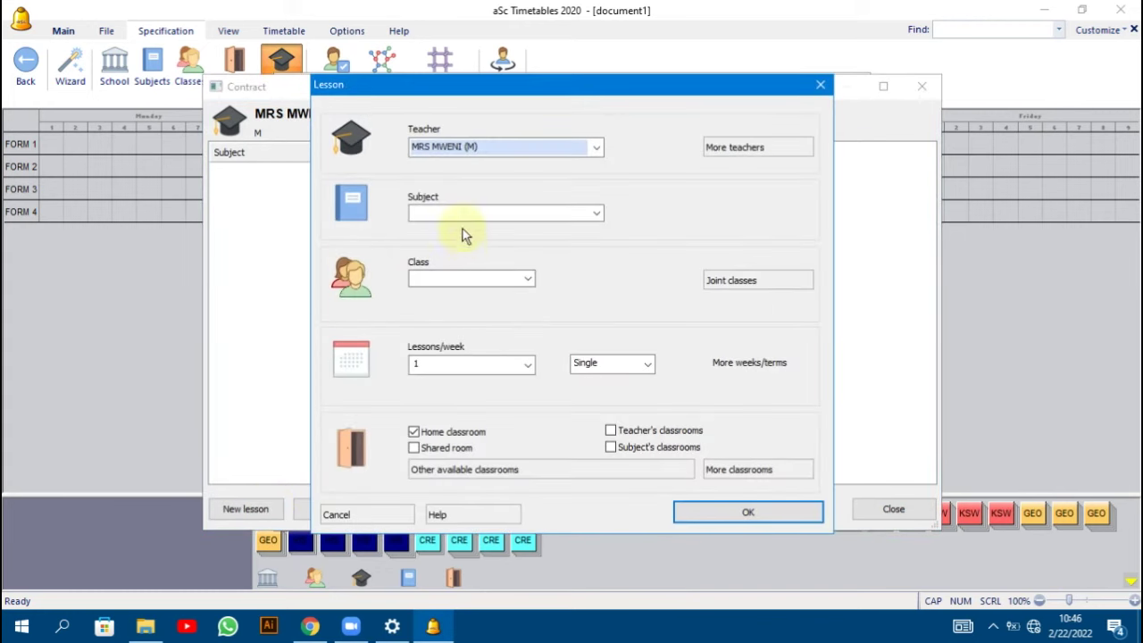
{"action": "left_click", "coordinate": [462, 213]}
{"action": "left_click", "coordinate": [449, 341]}
{"action": "left_click", "coordinate": [424, 278]}
{"action": "left_click", "coordinate": [425, 296]}
{"action": "left_click", "coordinate": [439, 363]}
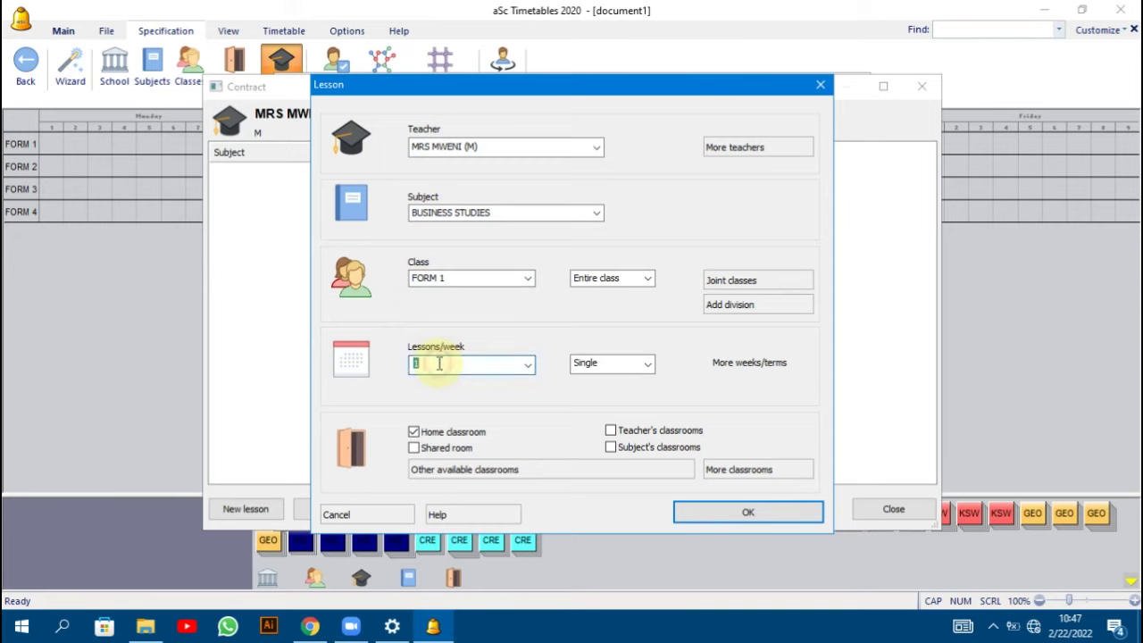
{"action": "left_click", "coordinate": [739, 518]}
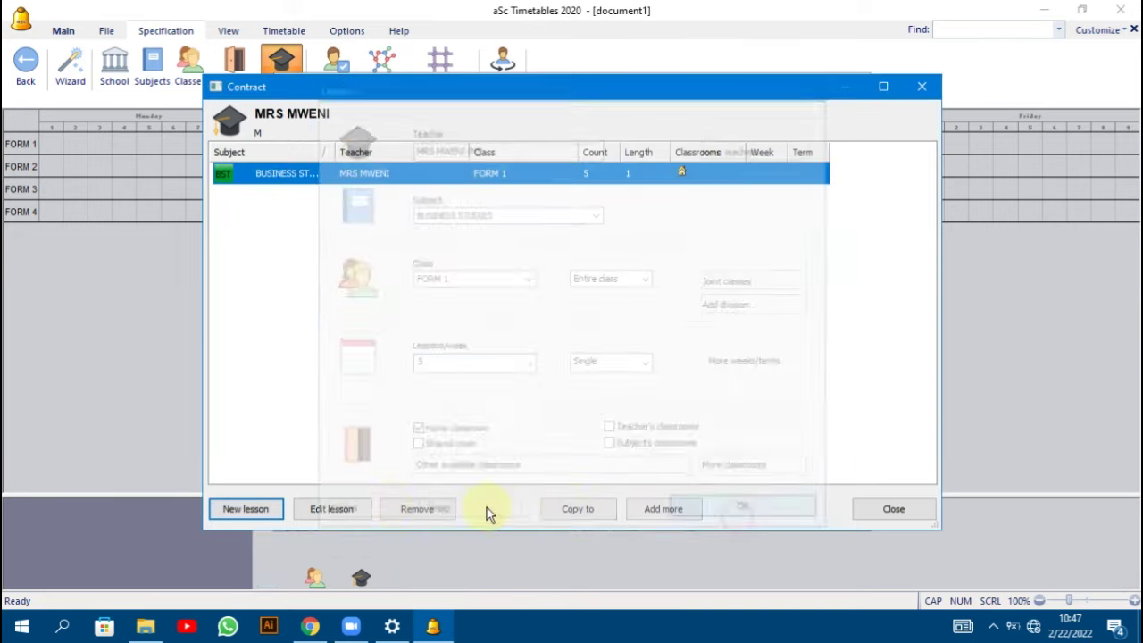
Add another BUSINESS STUDIES lesson for FORM 1 with 4 single lessons per week to the tenth teacher's contract.
{"action": "left_click", "coordinate": [259, 508]}
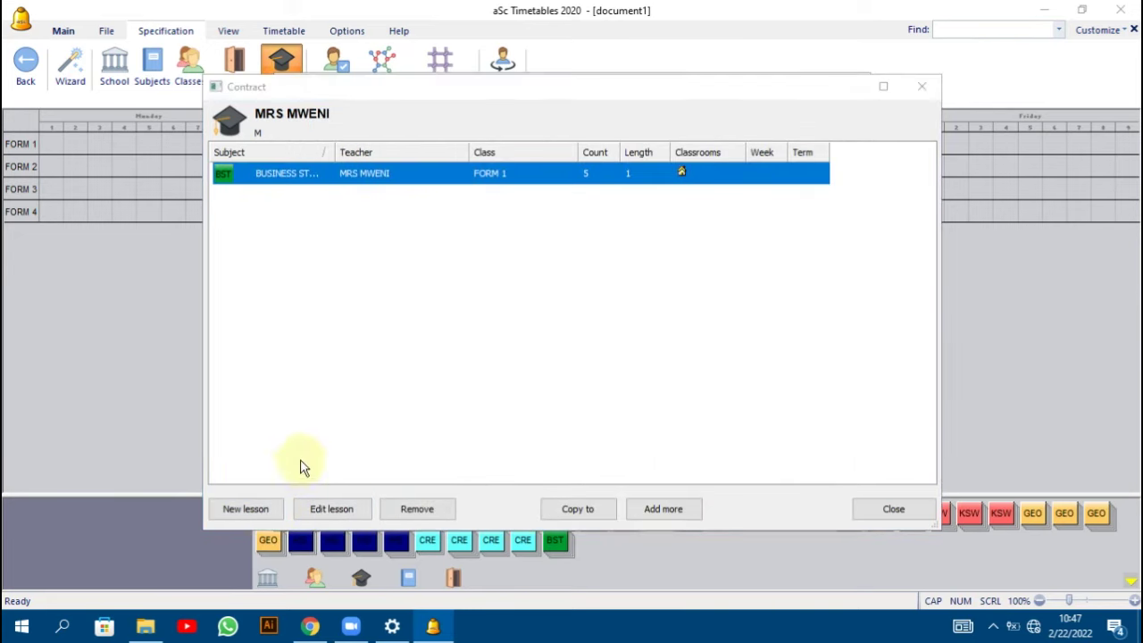
{"action": "left_click", "coordinate": [463, 212]}
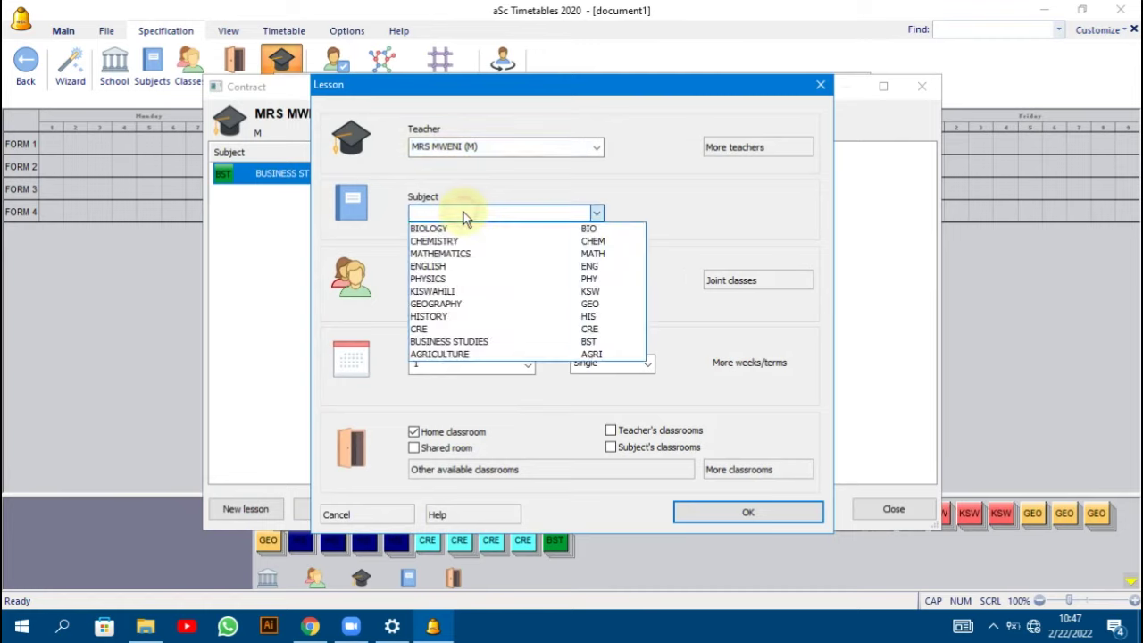
{"action": "left_click", "coordinate": [436, 341]}
{"action": "left_click", "coordinate": [438, 281]}
{"action": "left_click", "coordinate": [435, 294]}
{"action": "left_click", "coordinate": [442, 368]}
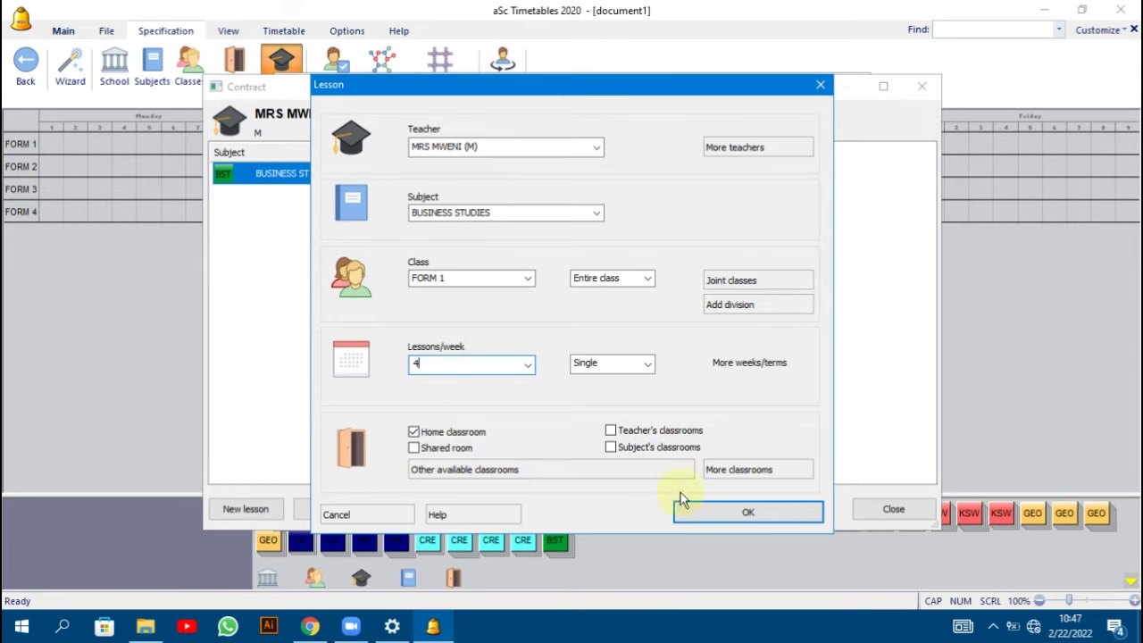
{"action": "left_click", "coordinate": [717, 514]}
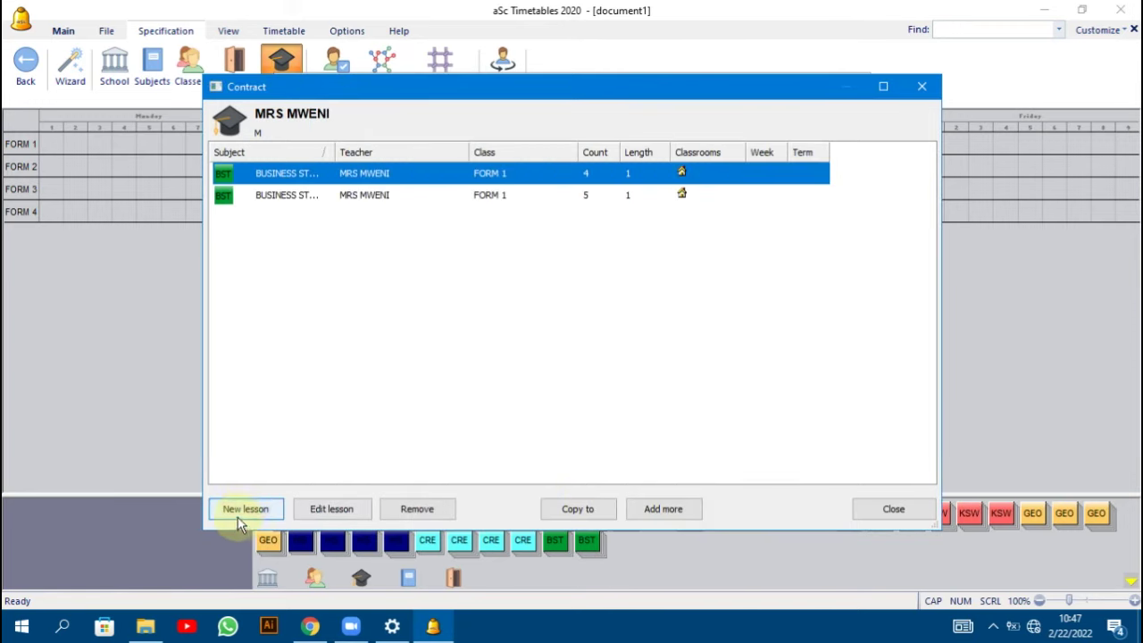
Change the class of the tenth teacher's BUSINESS STUDIES entry with 4 weekly lessons to FORM 2.
{"action": "left_click", "coordinate": [244, 508]}
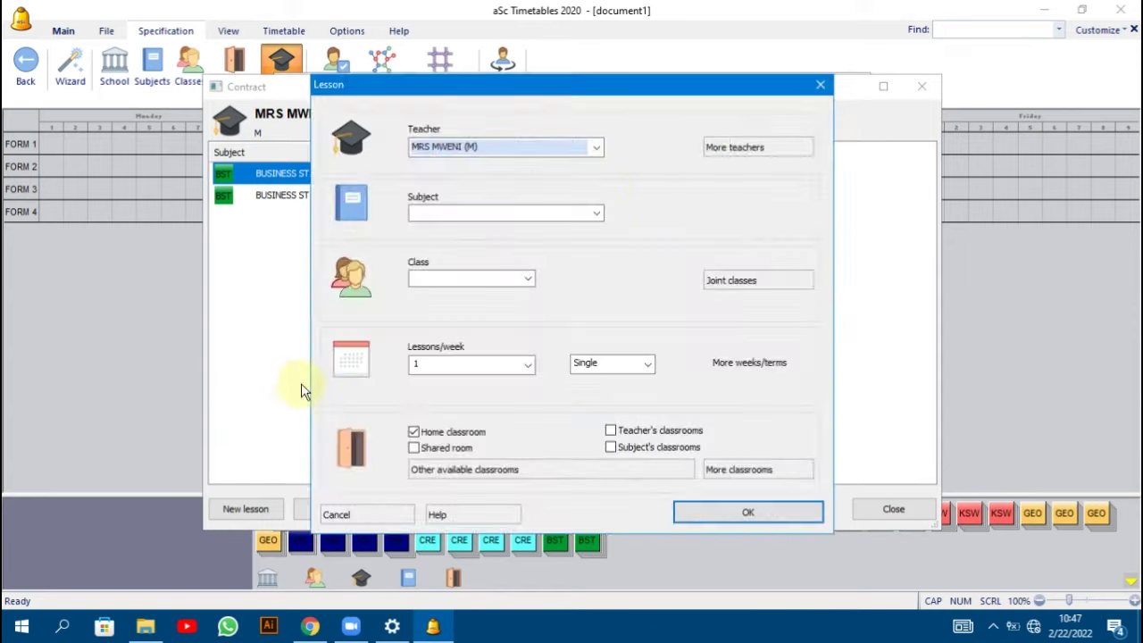
{"action": "left_click", "coordinate": [820, 85]}
{"action": "left_click", "coordinate": [524, 176]}
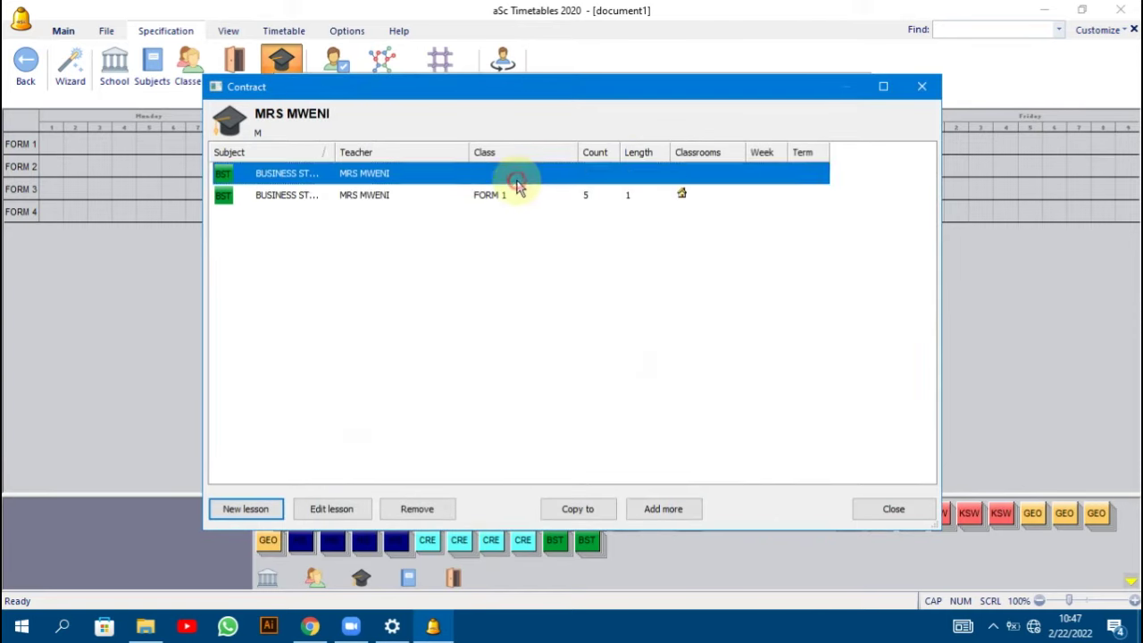
{"action": "left_click", "coordinate": [352, 516]}
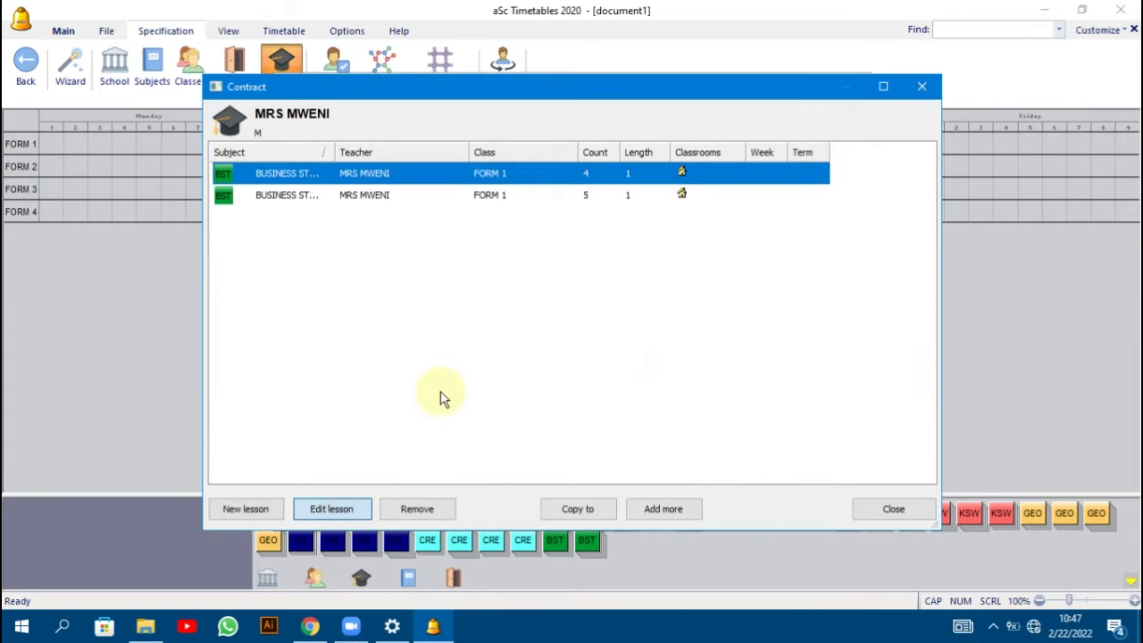
{"action": "left_click", "coordinate": [463, 277]}
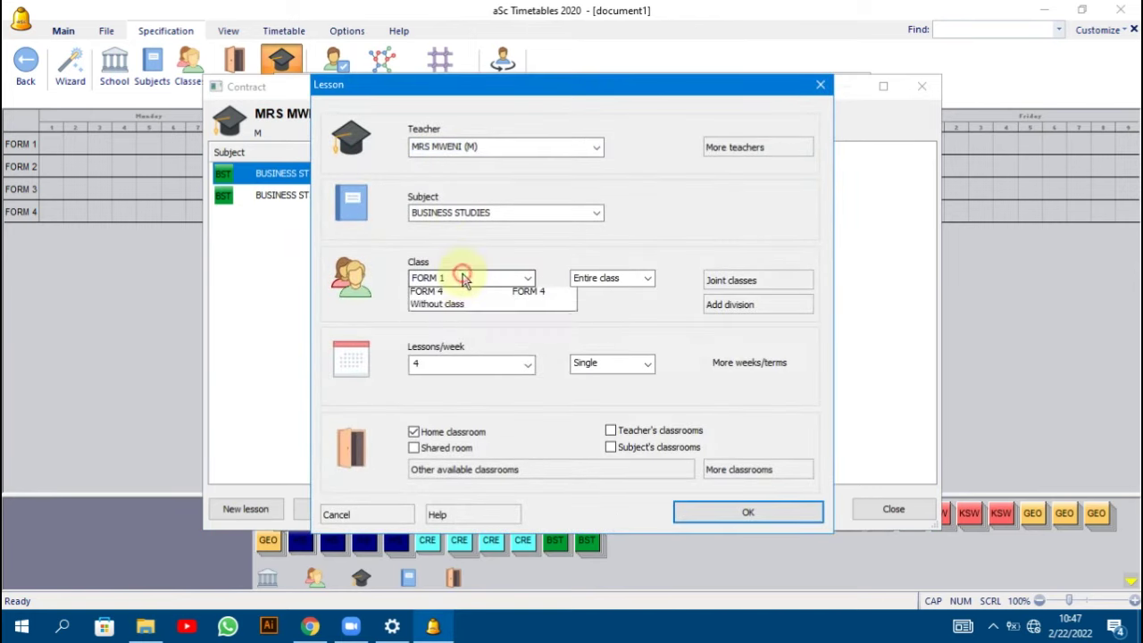
{"action": "left_click", "coordinate": [442, 305]}
{"action": "left_click", "coordinate": [740, 516]}
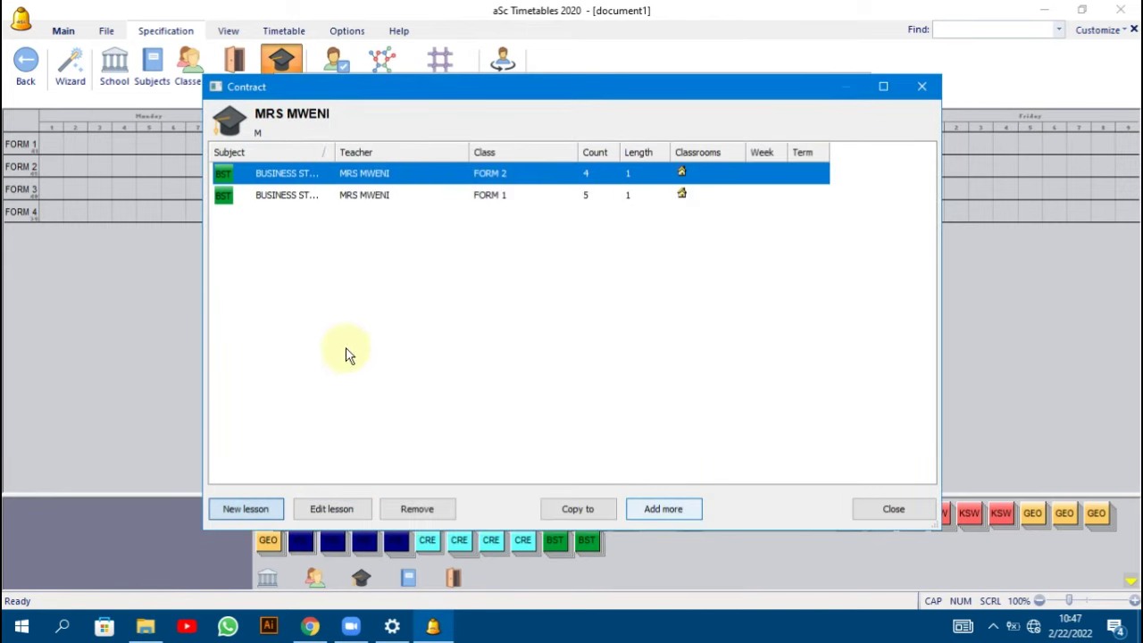
Add a BUSINESS STUDIES lesson for FORM 3 with 4 single lessons per week to the tenth teacher's contract.
{"action": "left_click", "coordinate": [442, 214]}
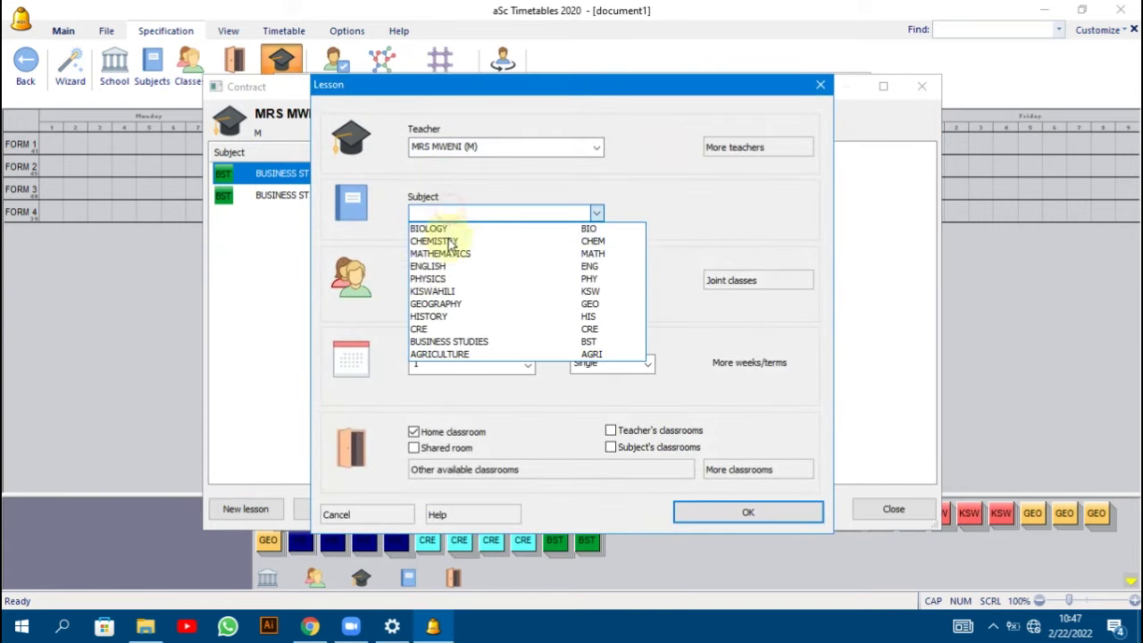
{"action": "left_click", "coordinate": [430, 342]}
{"action": "left_click", "coordinate": [445, 277]}
{"action": "left_click", "coordinate": [435, 323]}
{"action": "left_click", "coordinate": [435, 364]}
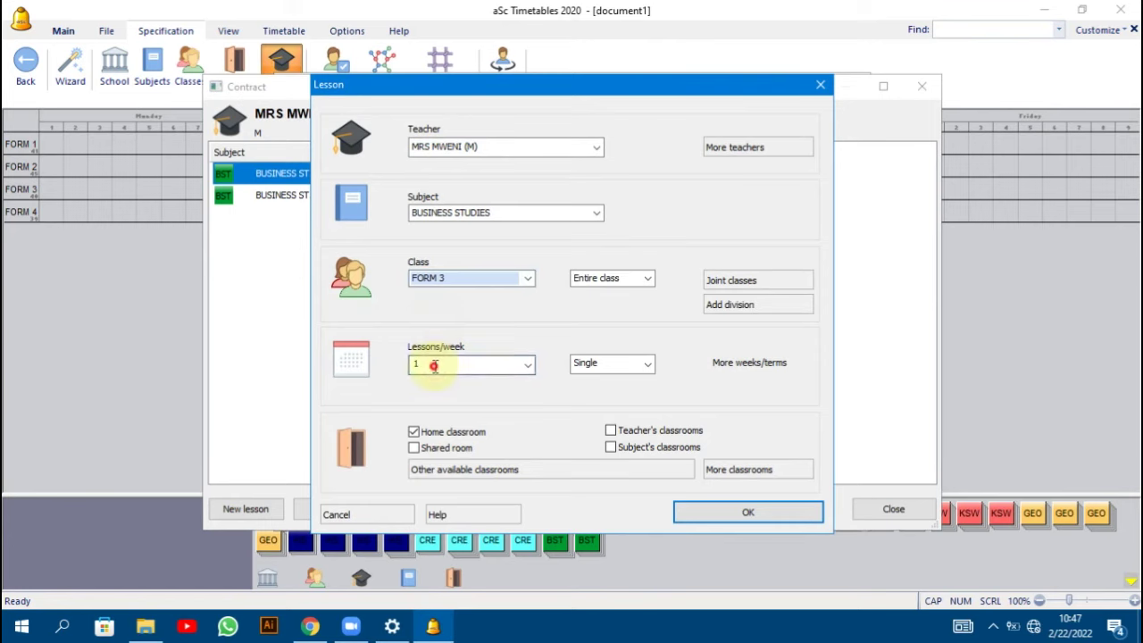
{"action": "left_click", "coordinate": [762, 512]}
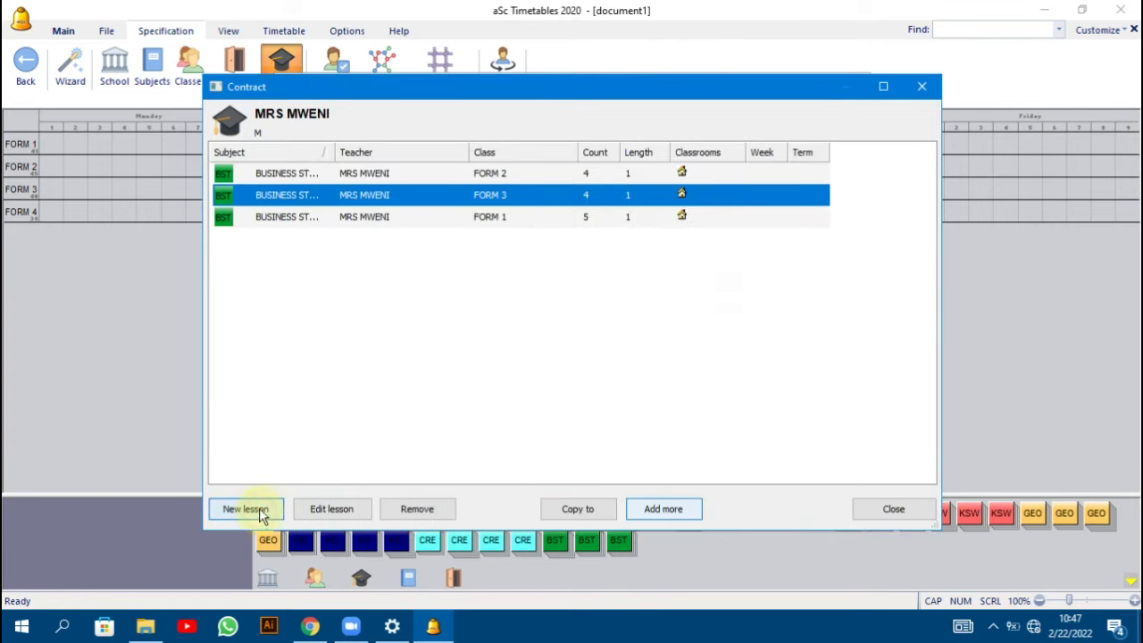
Add a BUSINESS STUDIES lesson for FORM 4 with 5 single lessons per week and close the tenth teacher's contract.
{"action": "double_click", "coordinate": [435, 230]}
{"action": "left_click", "coordinate": [472, 212]}
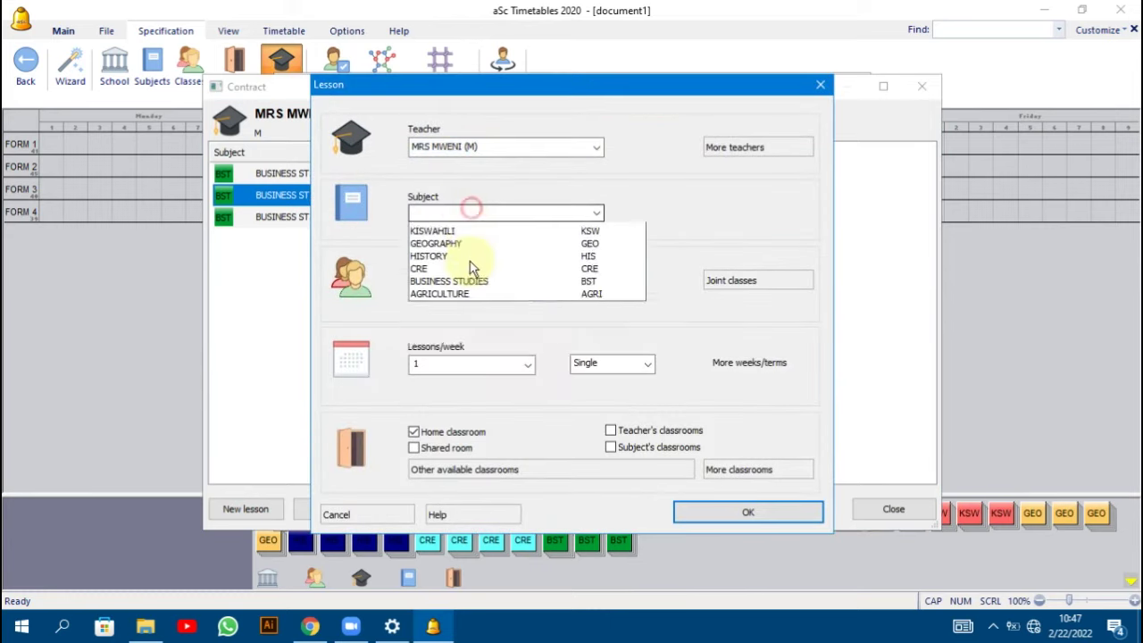
{"action": "left_click", "coordinate": [442, 340]}
{"action": "left_click", "coordinate": [446, 279]}
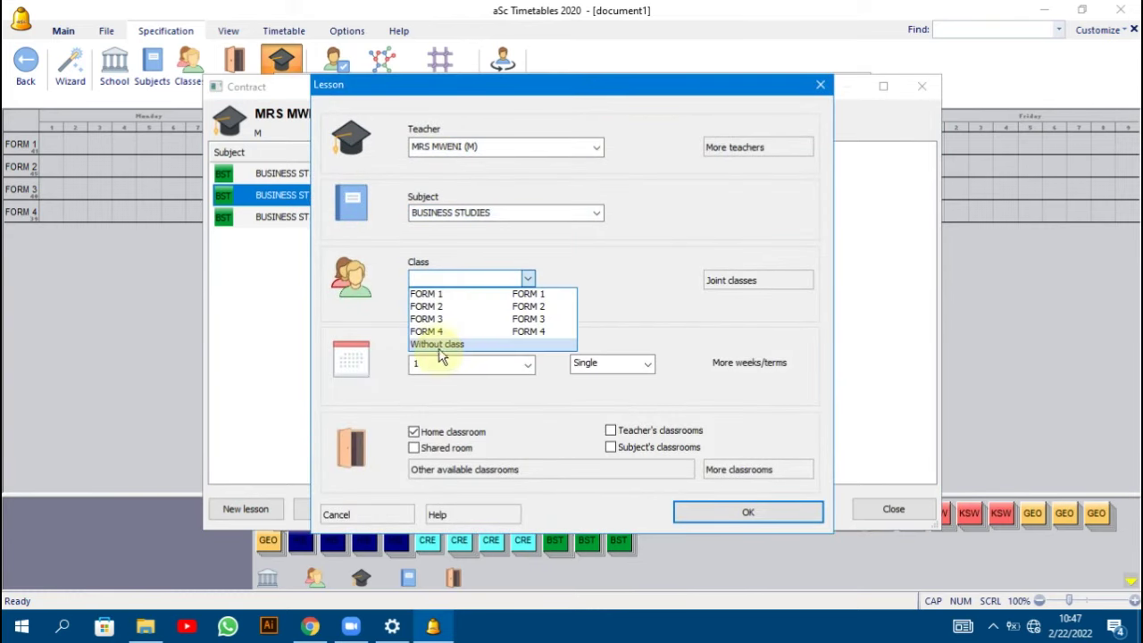
{"action": "left_click", "coordinate": [446, 331]}
{"action": "left_click", "coordinate": [433, 360]}
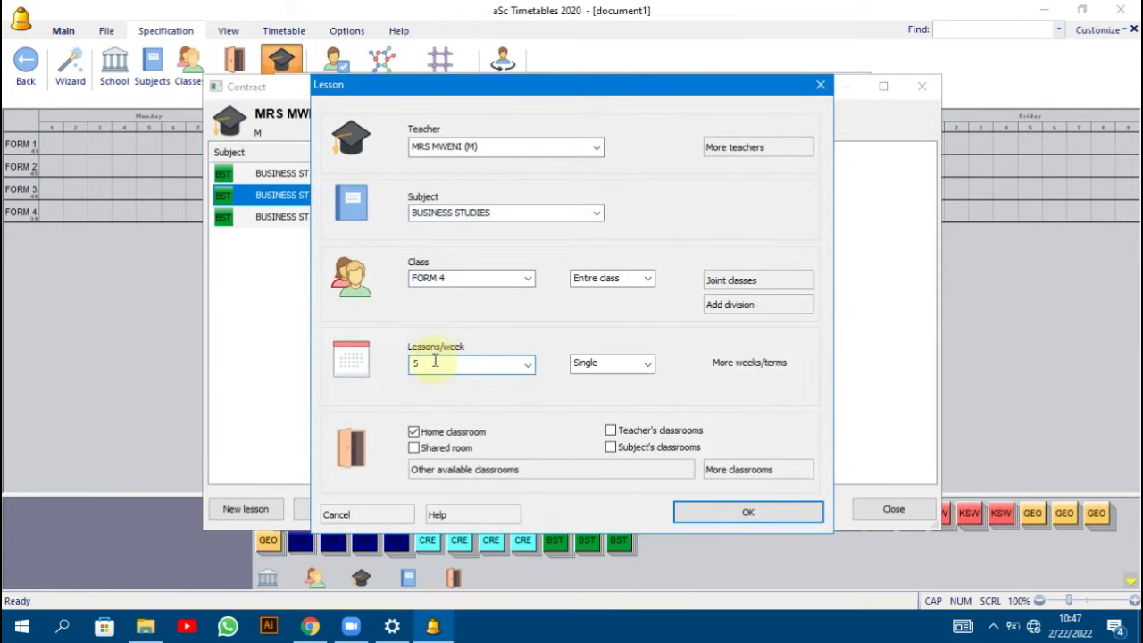
{"action": "type", "text": "5"}
{"action": "left_click", "coordinate": [714, 512]}
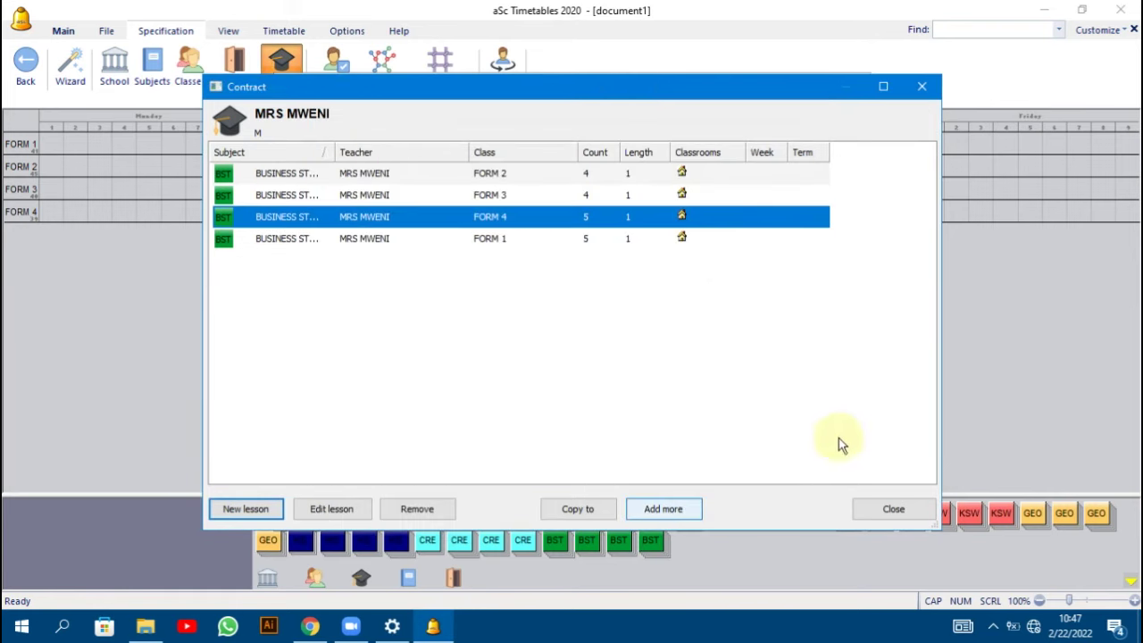
{"action": "left_click", "coordinate": [892, 509]}
Open the eleventh teacher's contract and add an AGRICULTURE lesson for FORM 1 with 4 single lessons per week.
{"action": "left_click", "coordinate": [465, 330]}
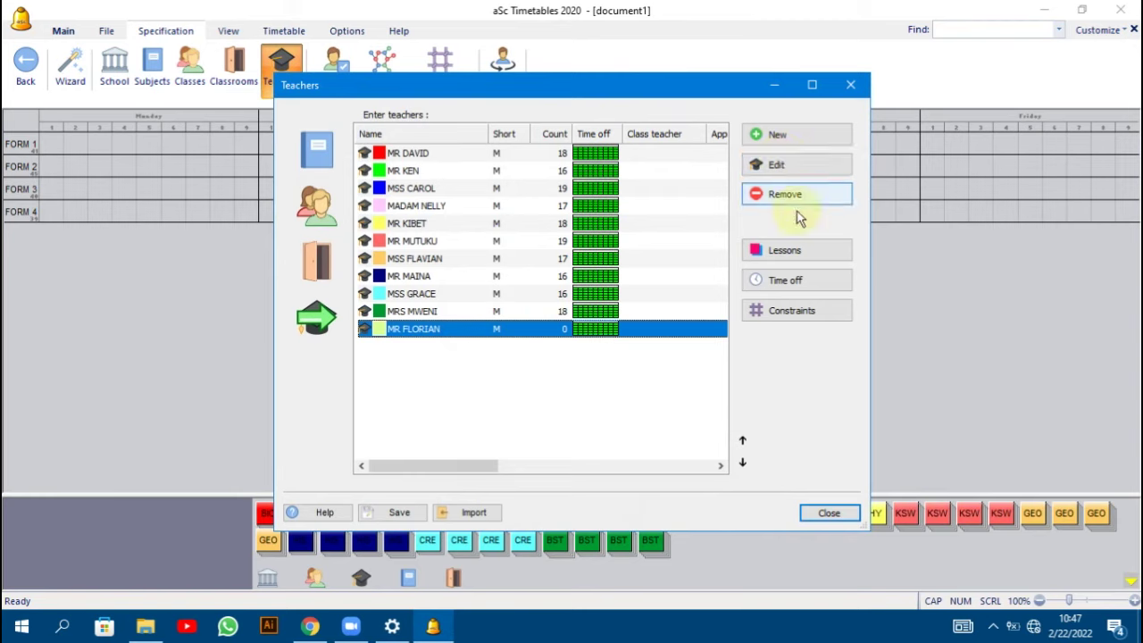
{"action": "left_click", "coordinate": [770, 251]}
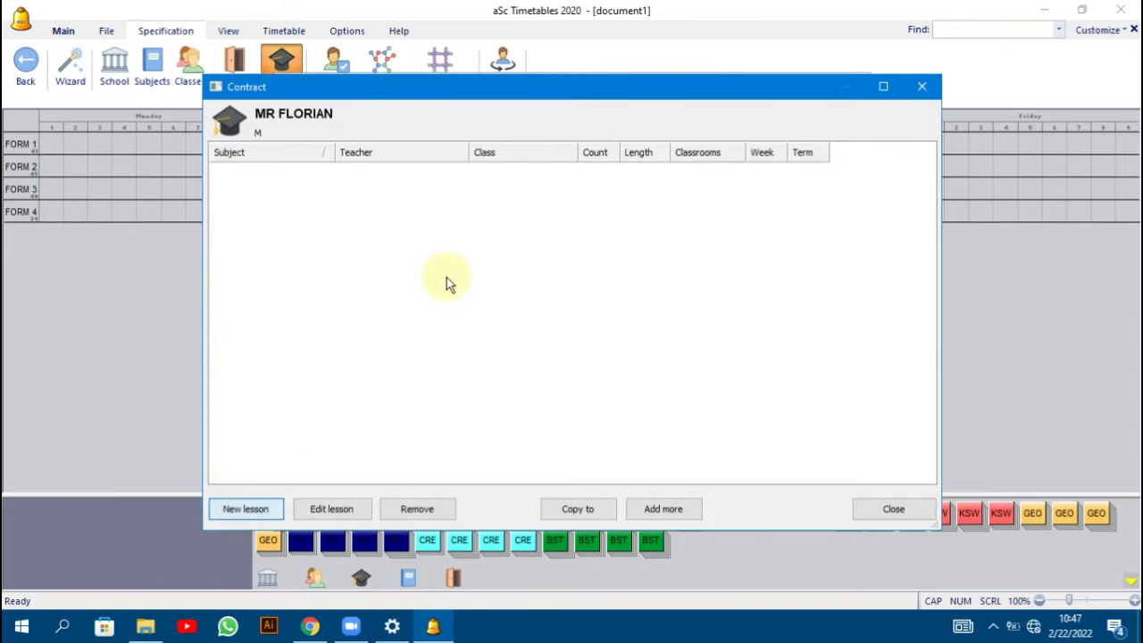
{"action": "left_click", "coordinate": [472, 213]}
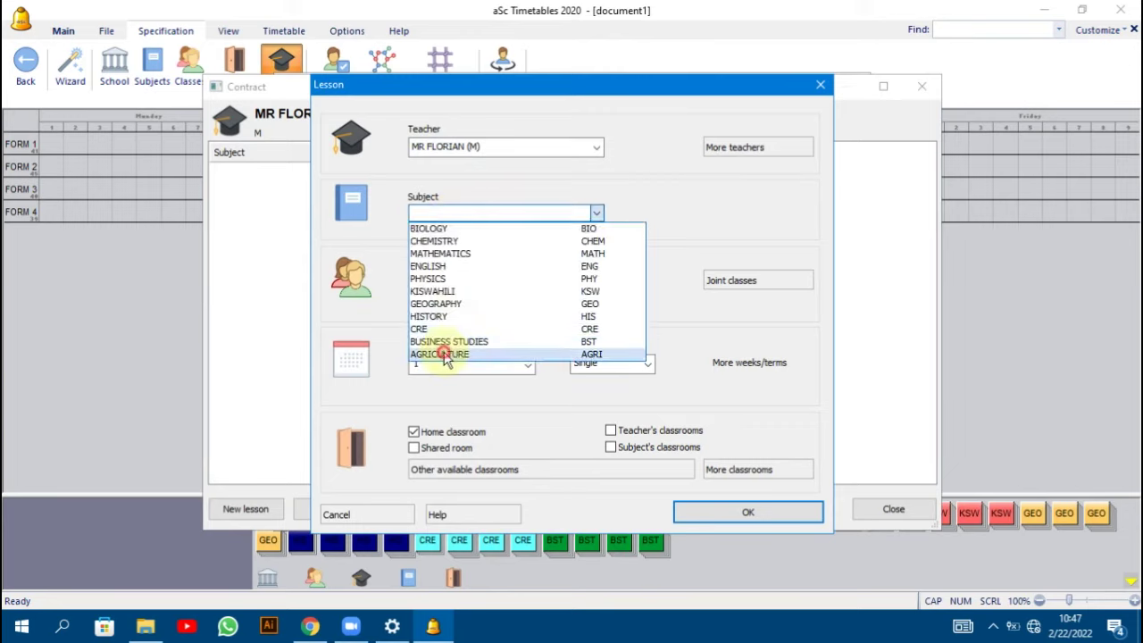
{"action": "left_click", "coordinate": [444, 353]}
{"action": "left_click", "coordinate": [438, 277]}
{"action": "left_click", "coordinate": [435, 297]}
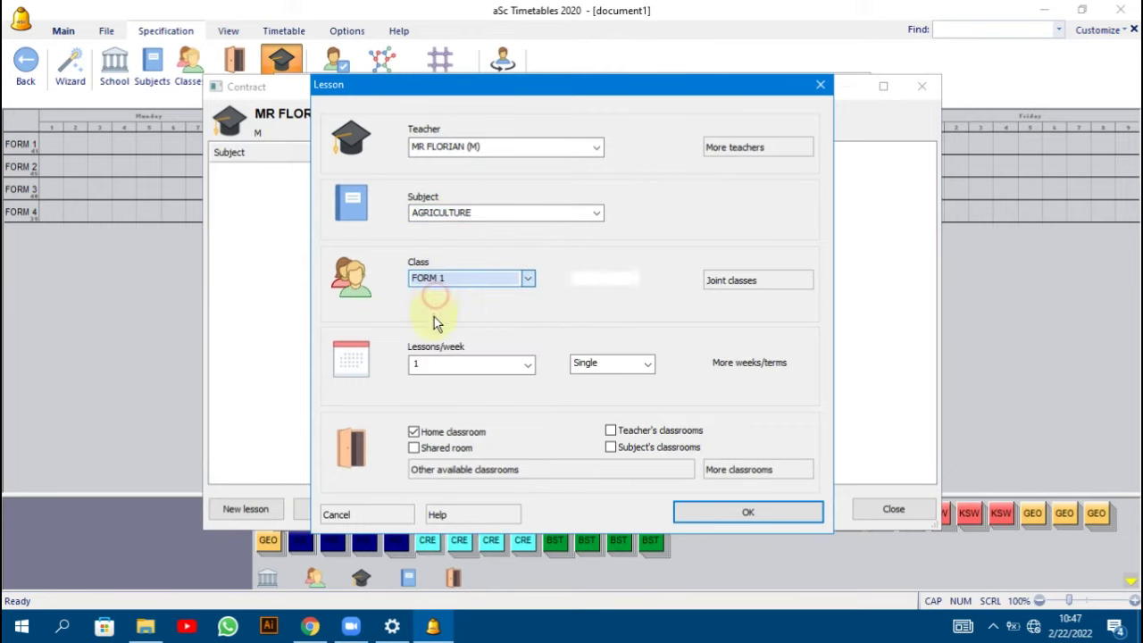
{"action": "left_click", "coordinate": [430, 363]}
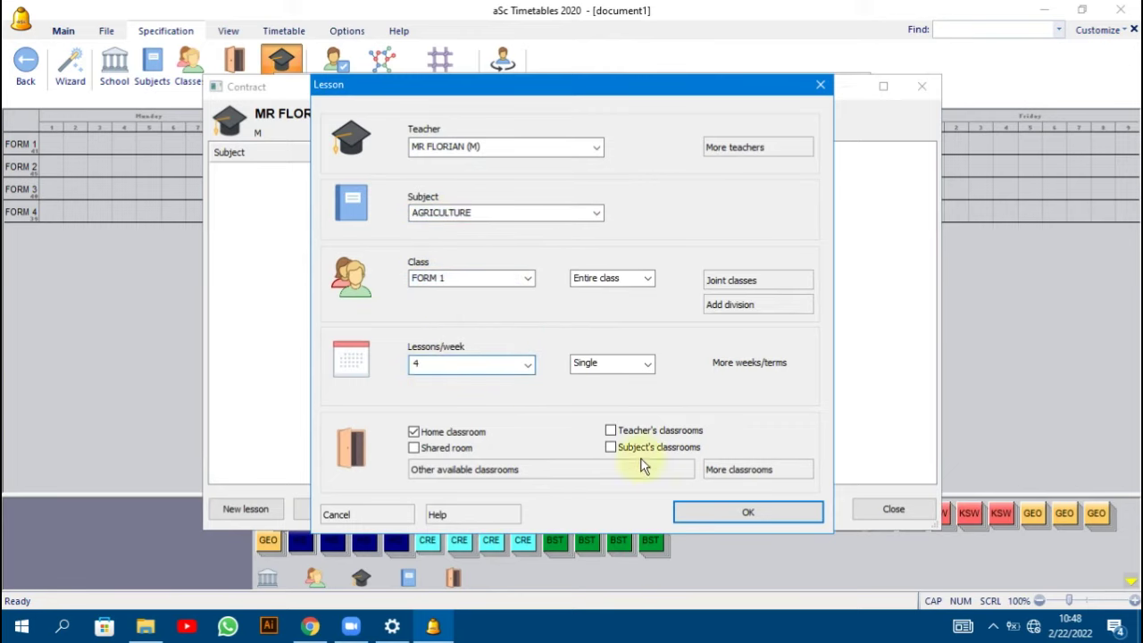
{"action": "left_click", "coordinate": [740, 512]}
Add an AGRICULTURE lesson for FORM 2 with 4 single lessons per week to the eleventh teacher's contract.
{"action": "left_click", "coordinate": [245, 509]}
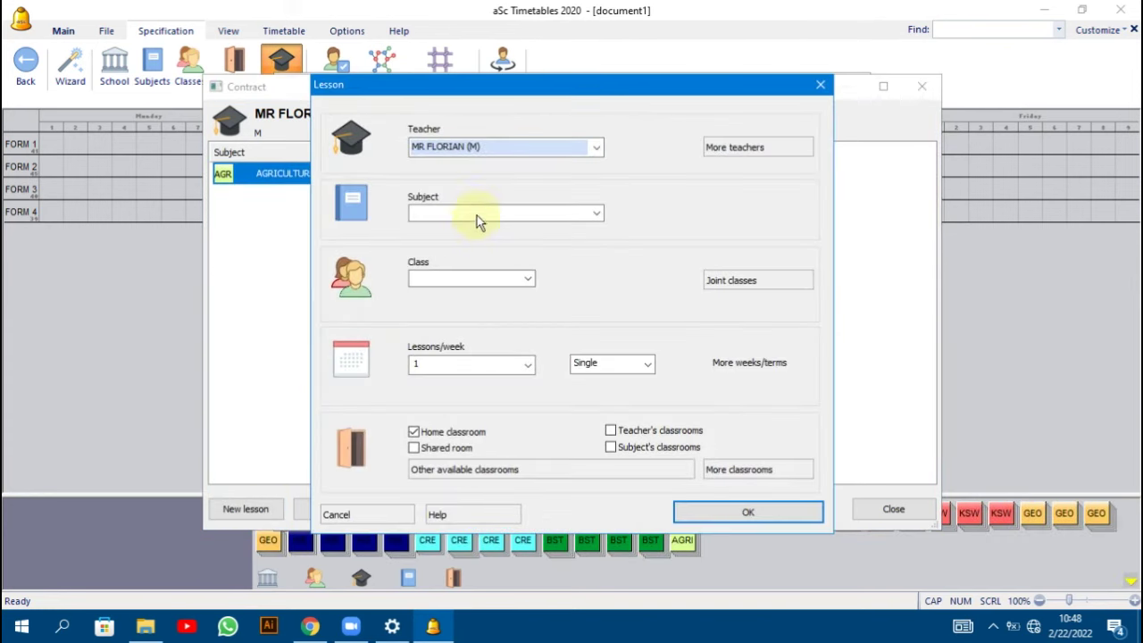
{"action": "left_click", "coordinate": [476, 215]}
{"action": "left_click", "coordinate": [430, 354]}
{"action": "left_click", "coordinate": [438, 279]}
{"action": "left_click", "coordinate": [440, 364]}
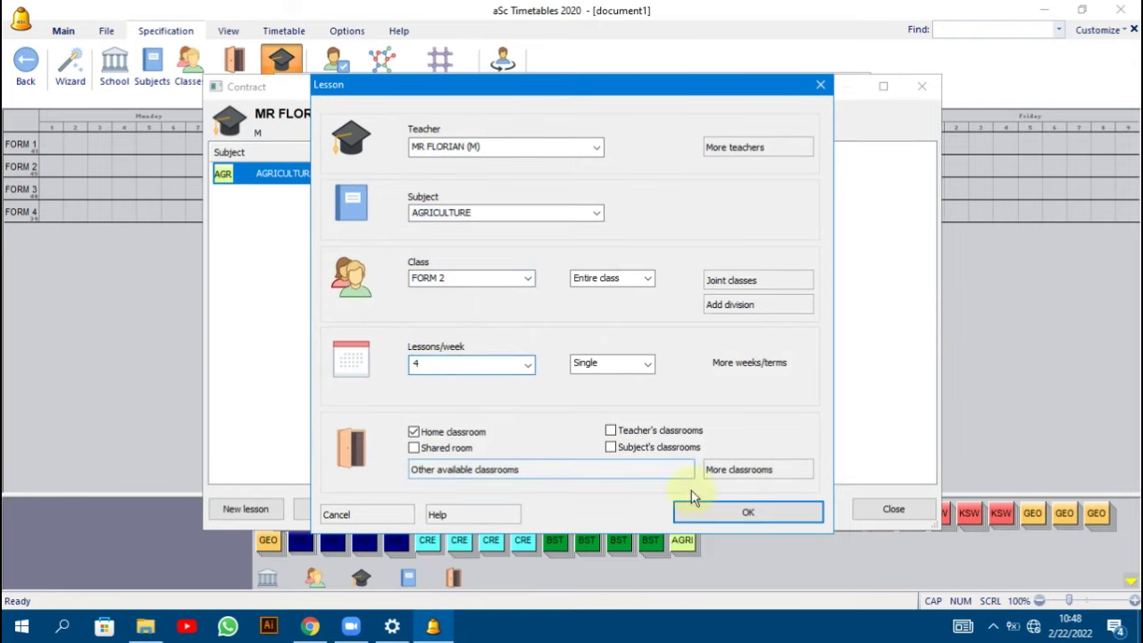
{"action": "key", "text": "Return"}
Add an AGRICULTURE lesson for FORM 3 with 5 single lessons per week to the eleventh teacher's contract.
{"action": "left_click", "coordinate": [254, 508]}
{"action": "left_click", "coordinate": [451, 213]}
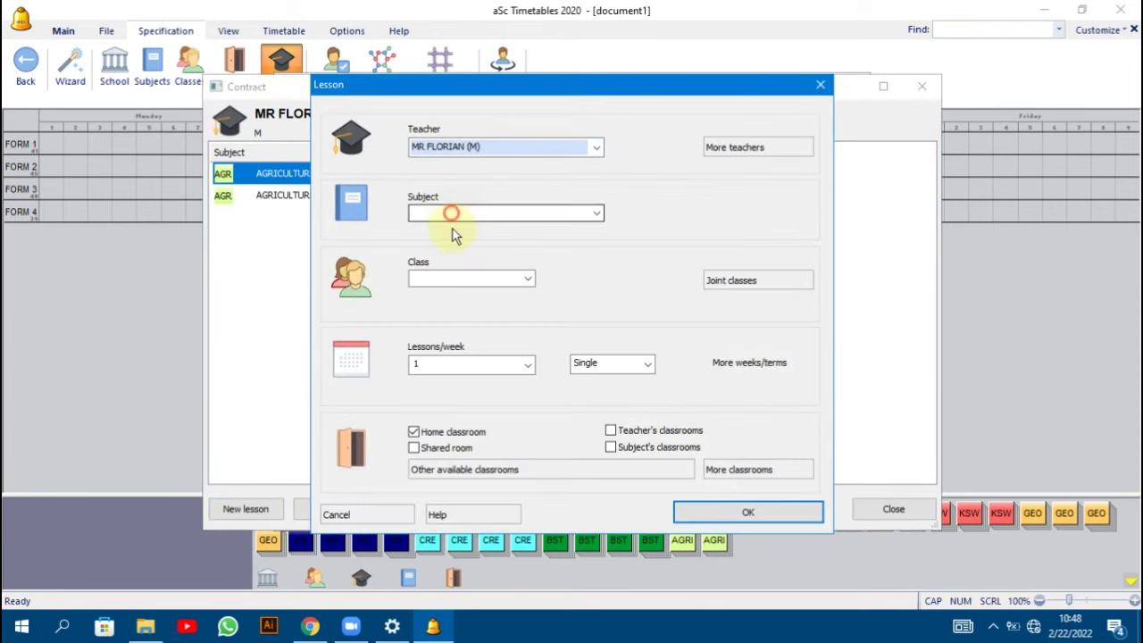
{"action": "left_click", "coordinate": [452, 352]}
{"action": "left_click", "coordinate": [451, 279]}
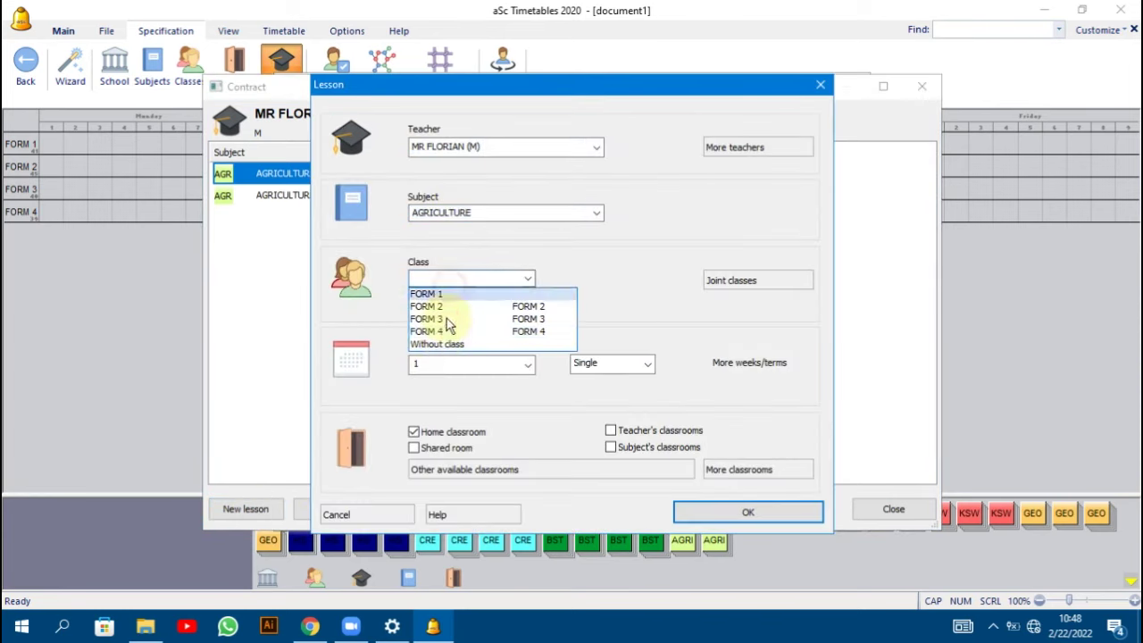
{"action": "left_click", "coordinate": [441, 320]}
{"action": "left_click", "coordinate": [443, 363]}
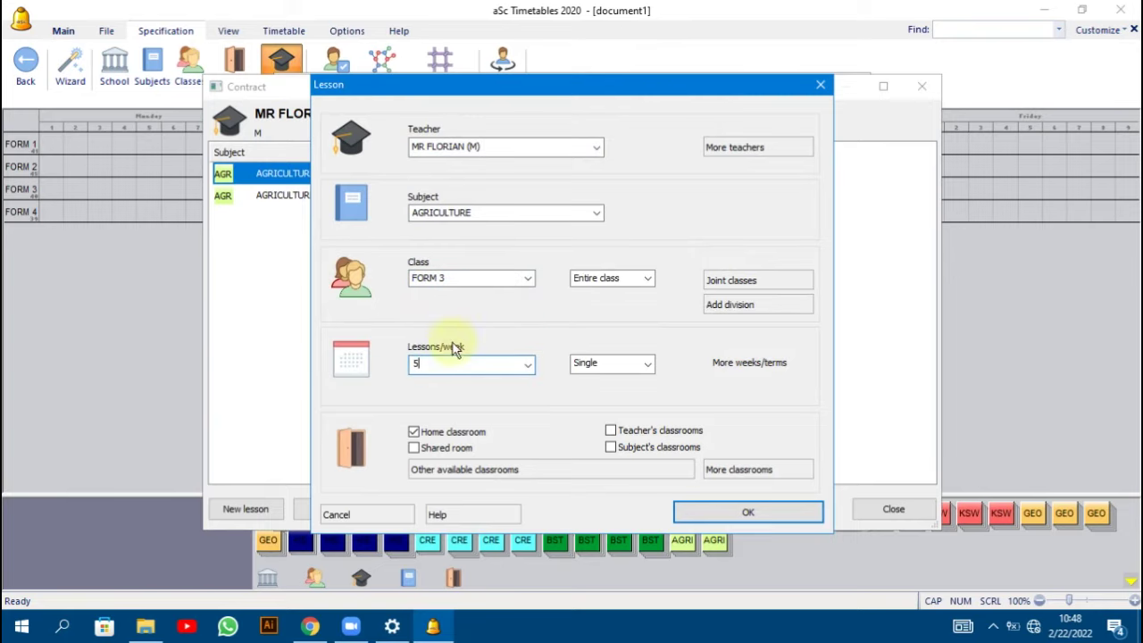
{"action": "left_click", "coordinate": [774, 518]}
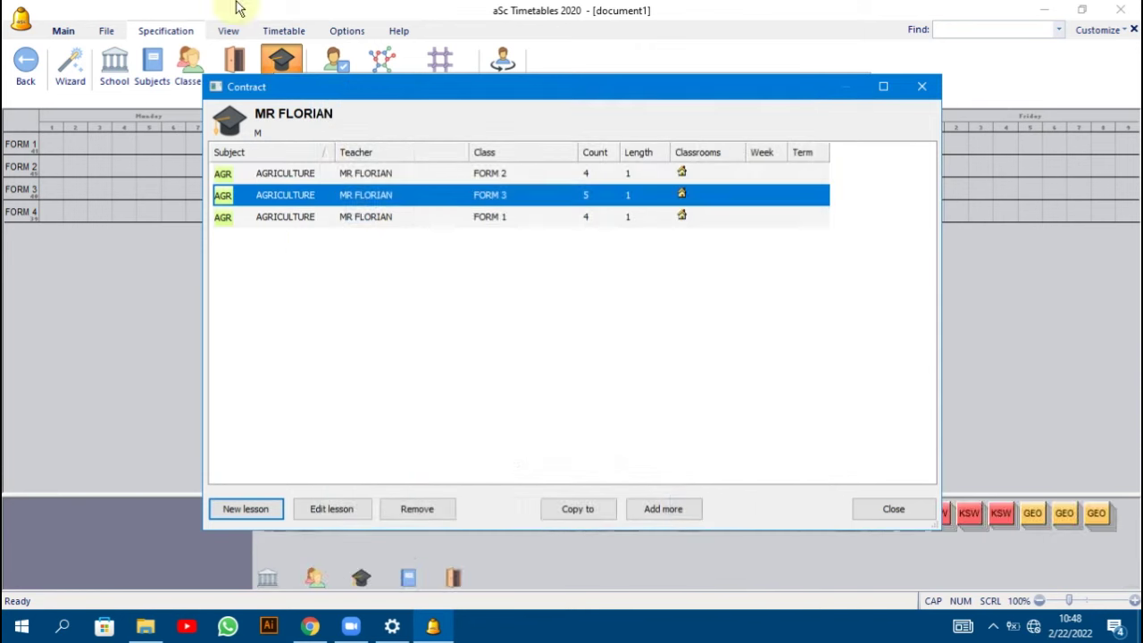
Add an AGRICULTURE lesson for FORM 4 with 5 single lessons per week, then close the eleventh teacher's contract and the teacher list.
{"action": "left_click", "coordinate": [256, 509]}
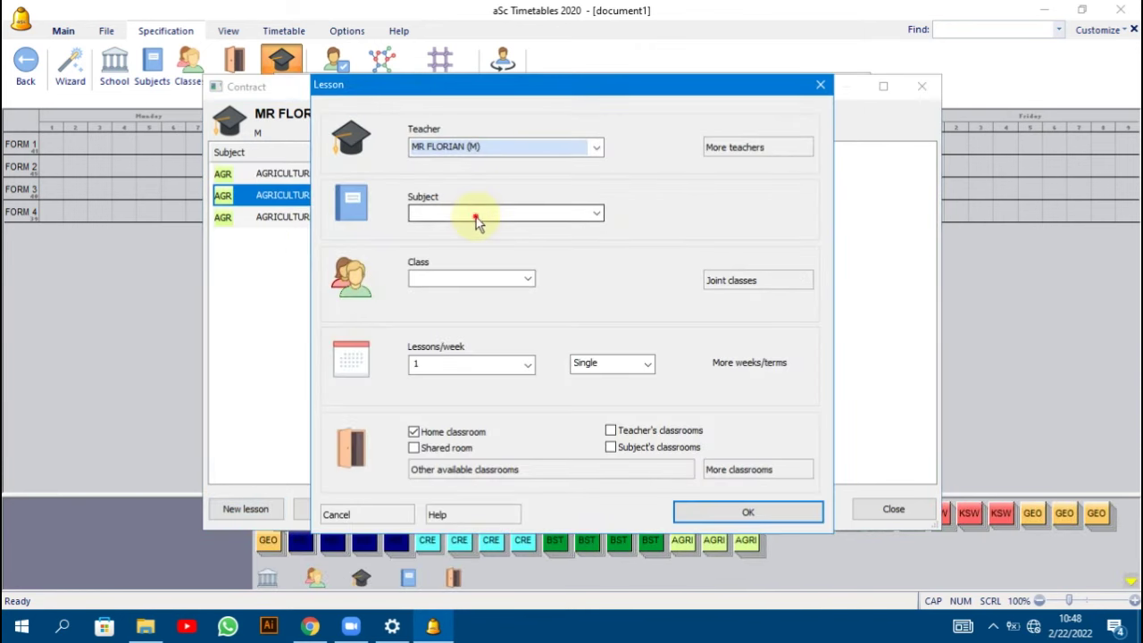
{"action": "left_click", "coordinate": [476, 221]}
{"action": "left_click", "coordinate": [474, 352]}
{"action": "left_click", "coordinate": [443, 277]}
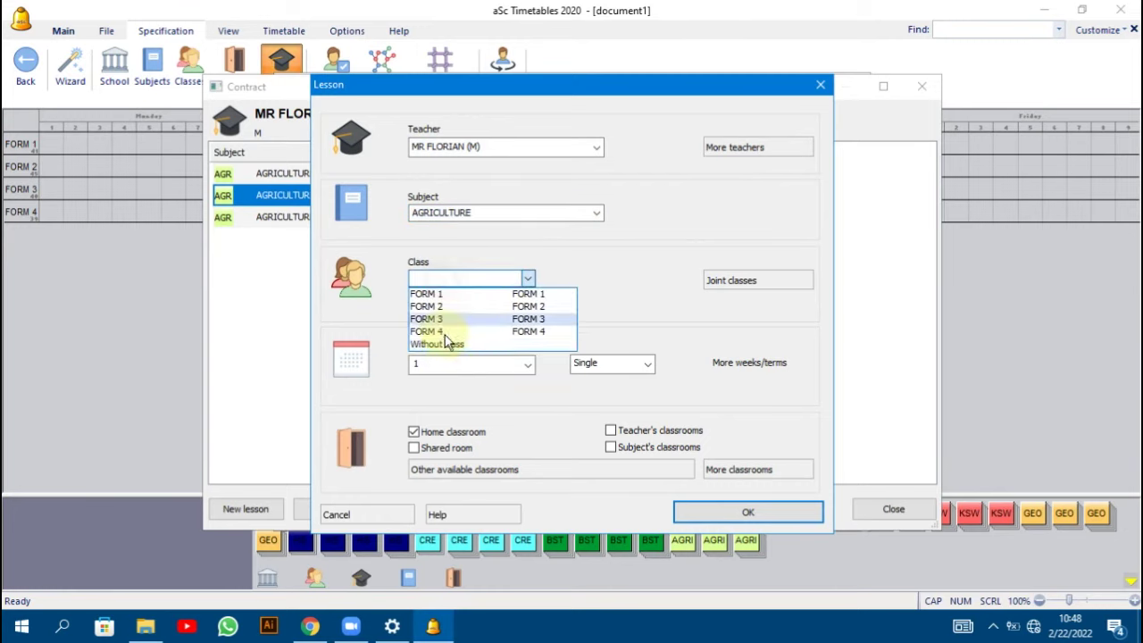
{"action": "left_click", "coordinate": [444, 332]}
{"action": "left_click", "coordinate": [435, 366]}
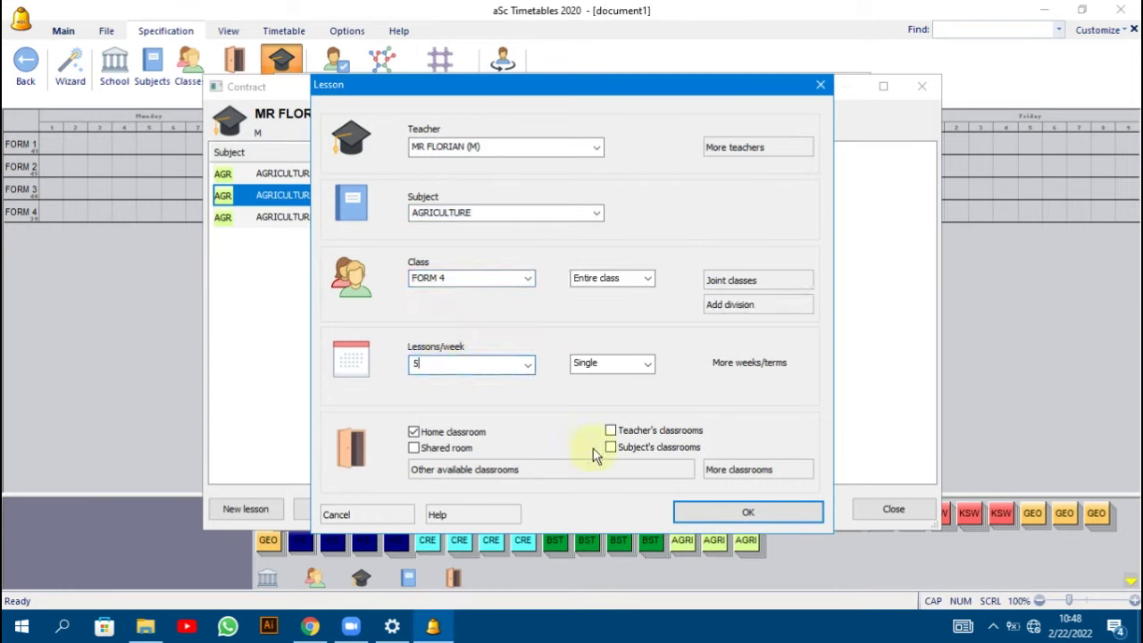
{"action": "left_click", "coordinate": [713, 522]}
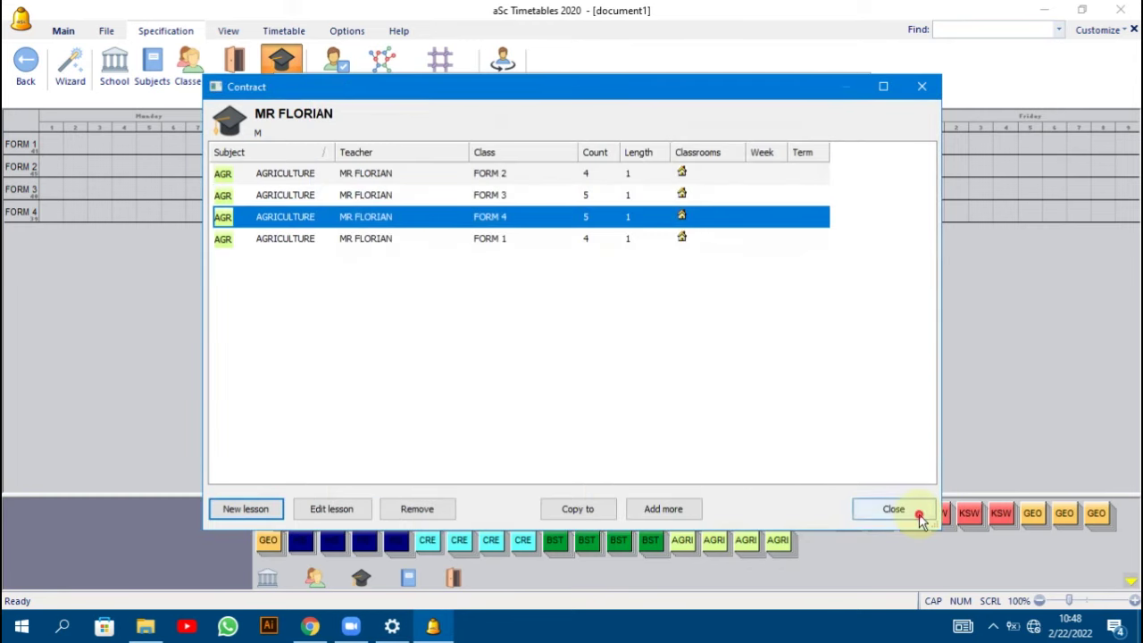
{"action": "left_click", "coordinate": [919, 519]}
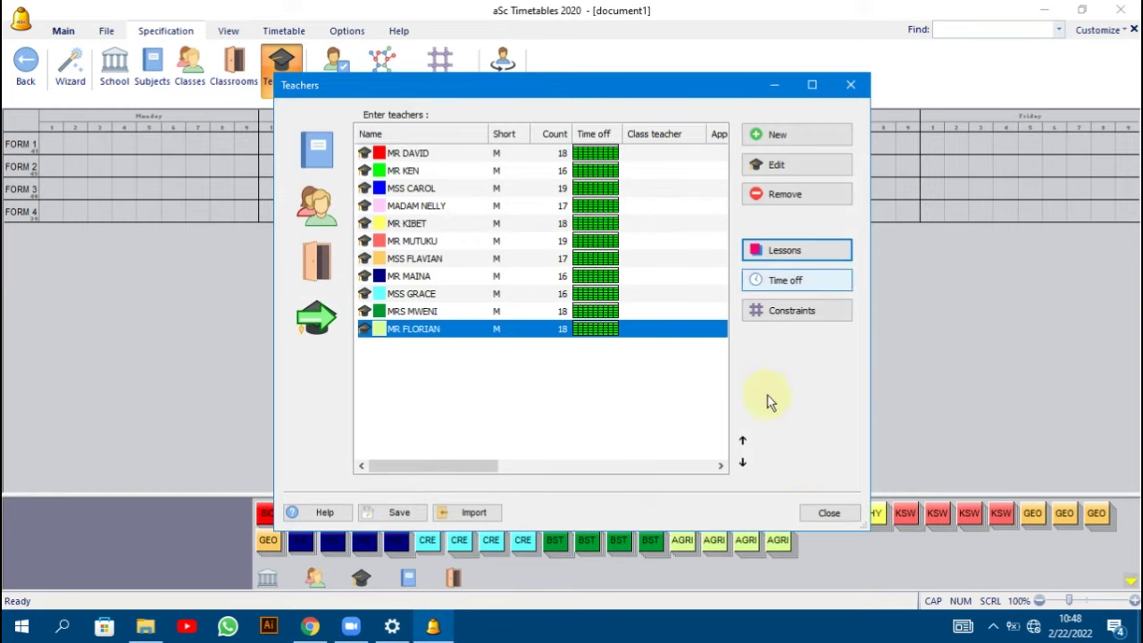
{"action": "left_click", "coordinate": [829, 516]}
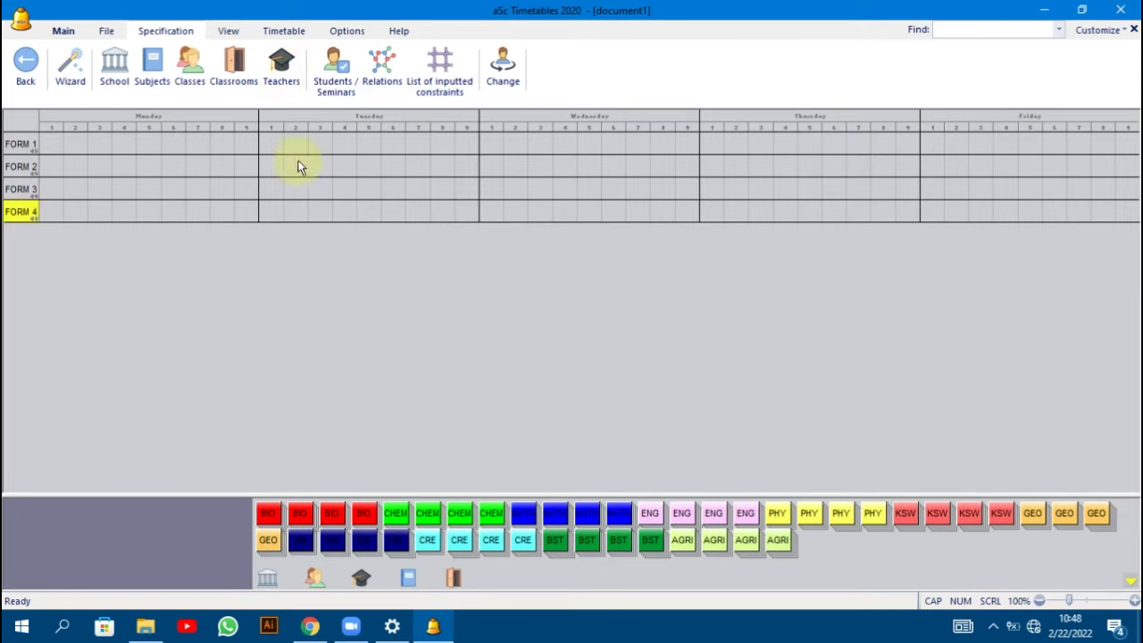
Save the timetable in the Documents folder under the file name BLUE RIBBON.
{"action": "left_click", "coordinate": [20, 18]}
{"action": "left_click", "coordinate": [43, 116]}
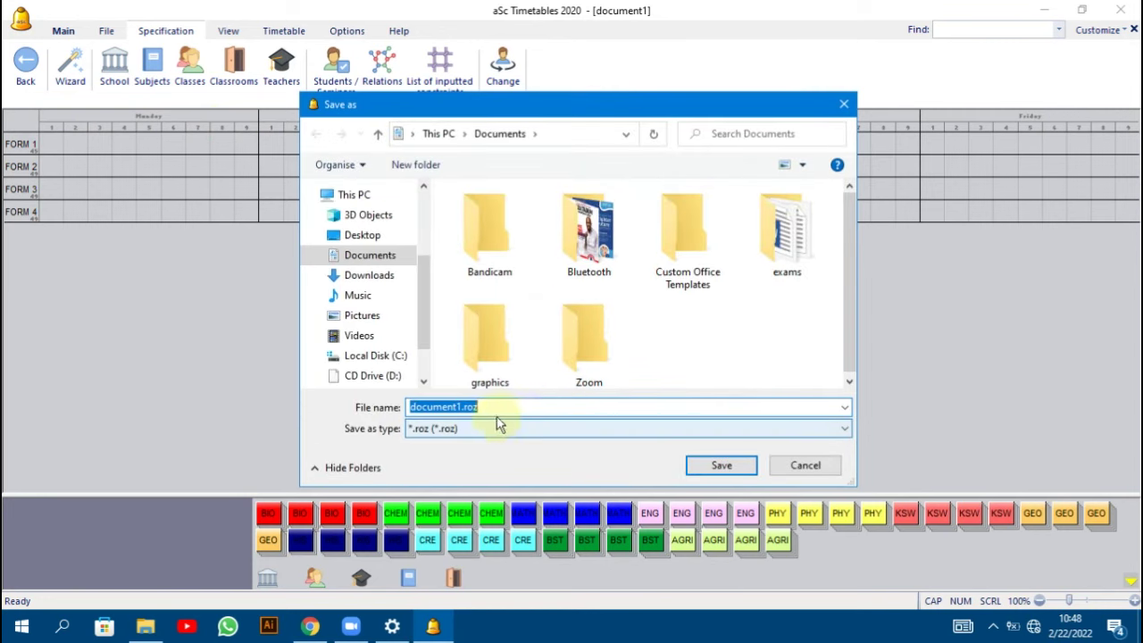
{"action": "key", "text": "BackSpace"}
{"action": "type", "text": "BLUE RIBBON"}
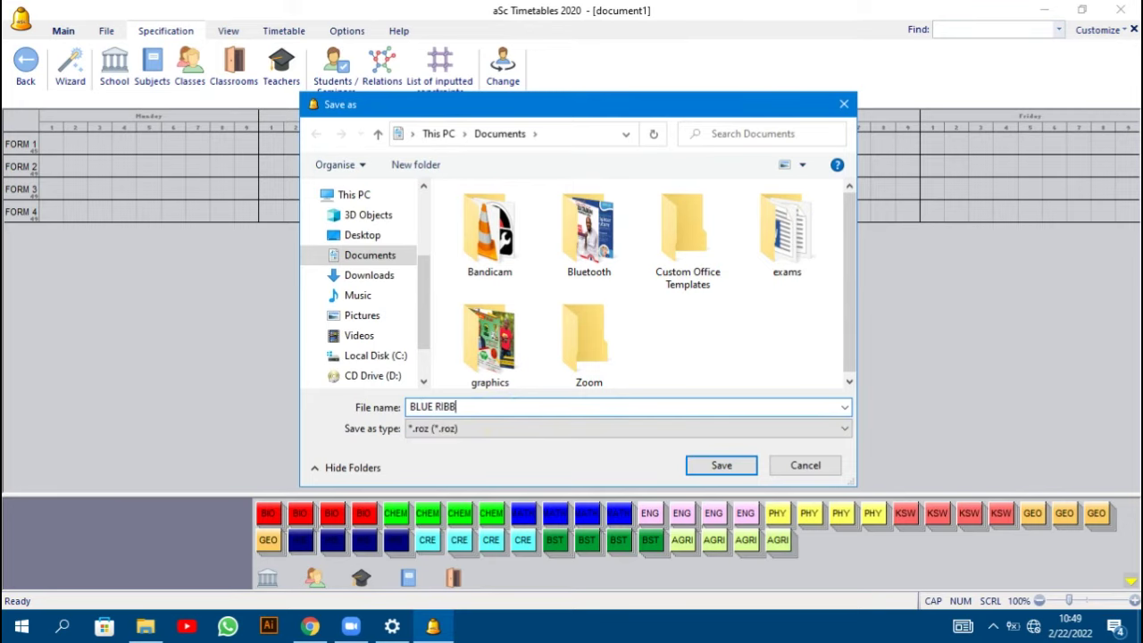
{"action": "left_click", "coordinate": [734, 473]}
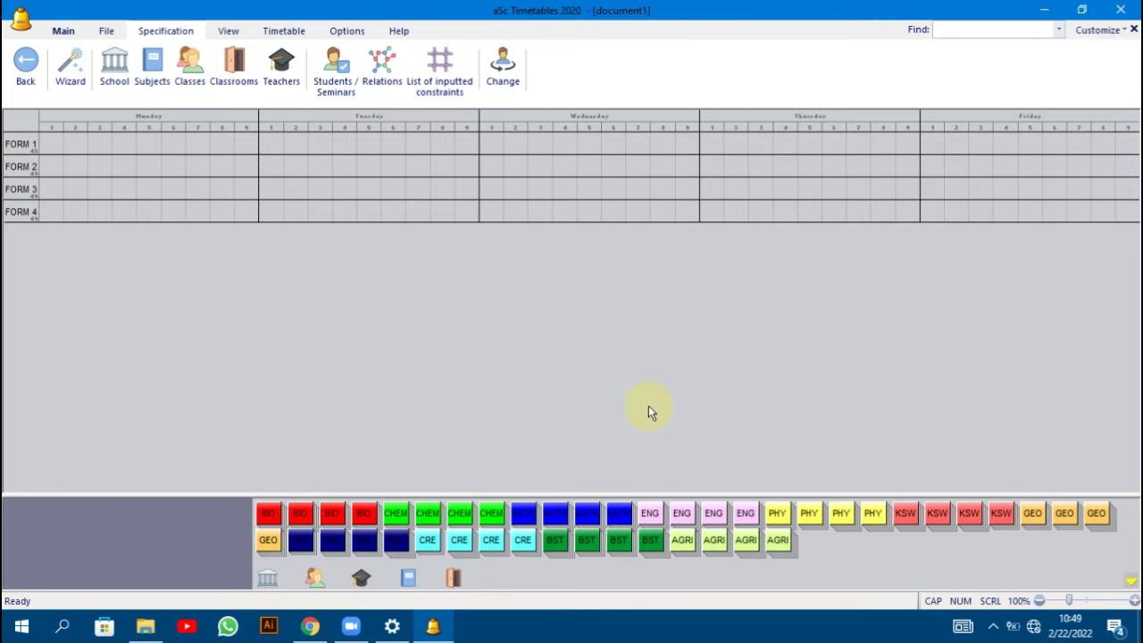
Run the timetable verification and try twice to generate a new timetable, closing the Advisor report each time.
{"action": "left_click", "coordinate": [284, 31]}
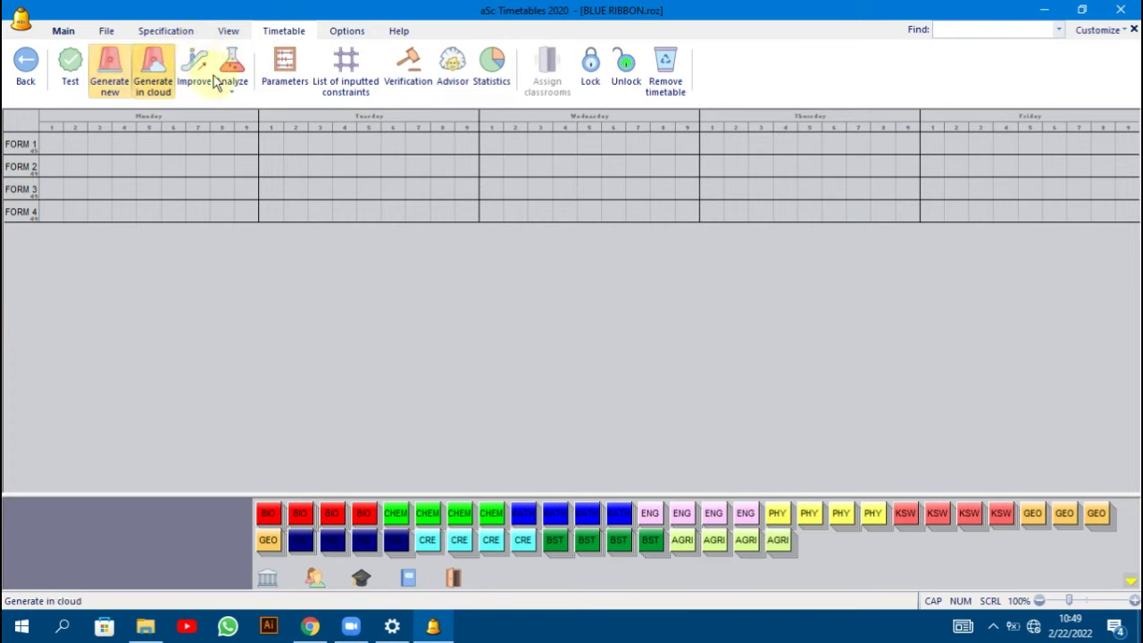
{"action": "left_click", "coordinate": [423, 66]}
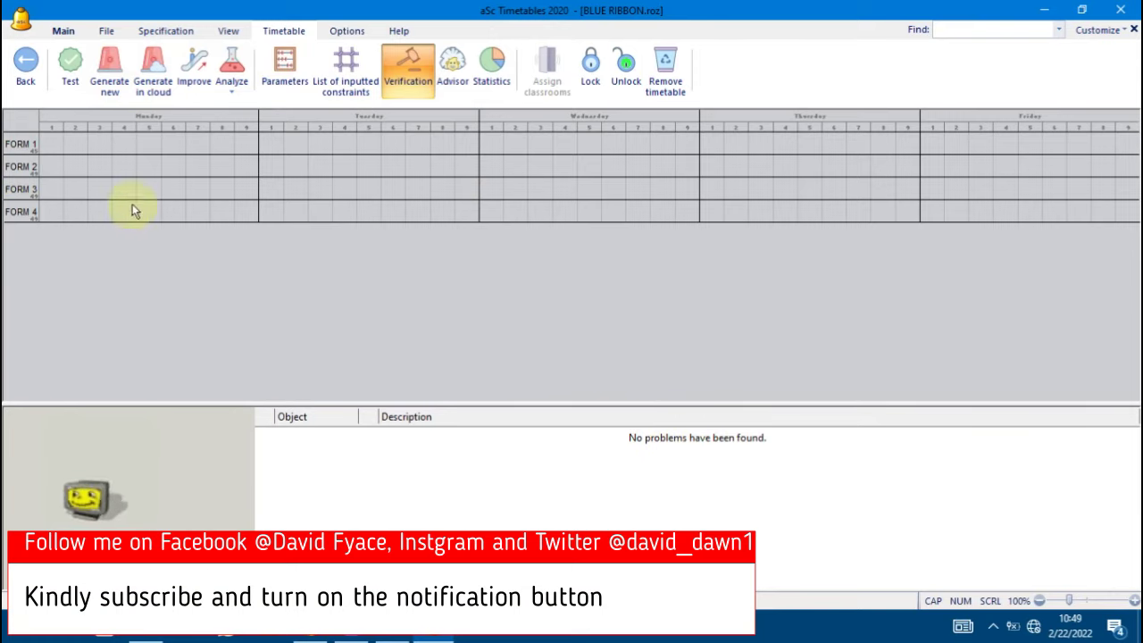
{"action": "left_click", "coordinate": [116, 71]}
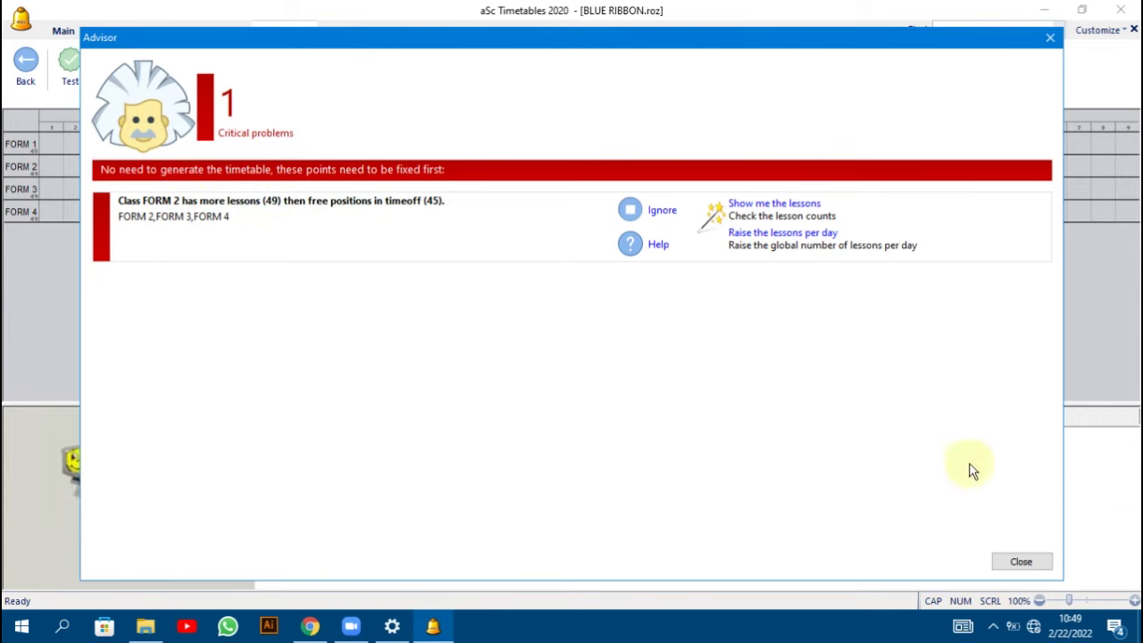
{"action": "left_click", "coordinate": [1023, 561]}
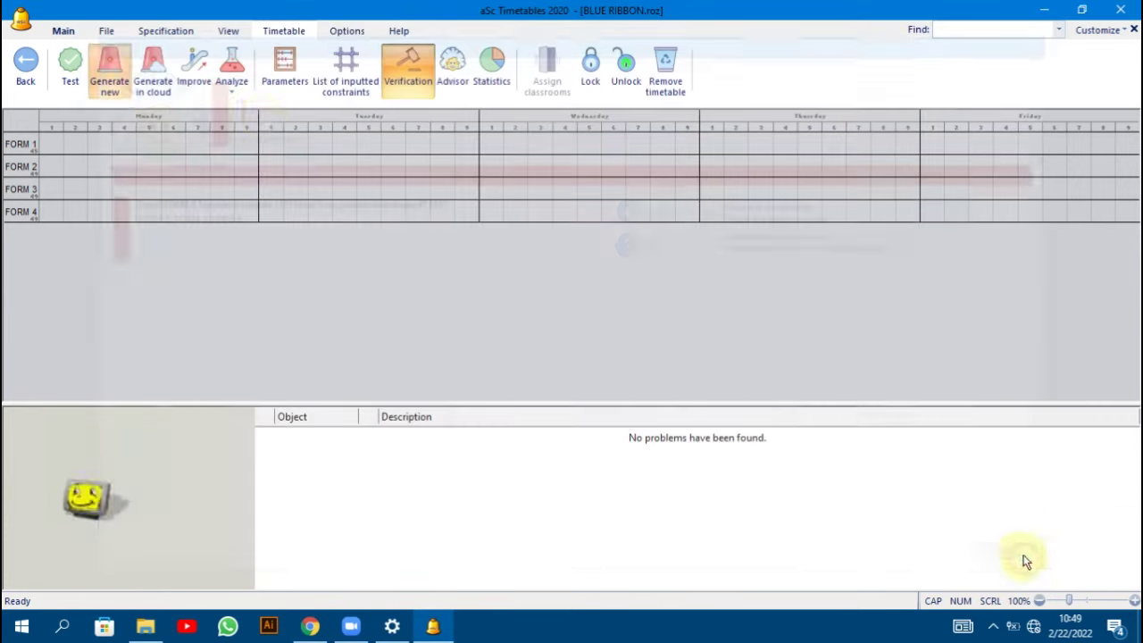
{"action": "left_click", "coordinate": [121, 59]}
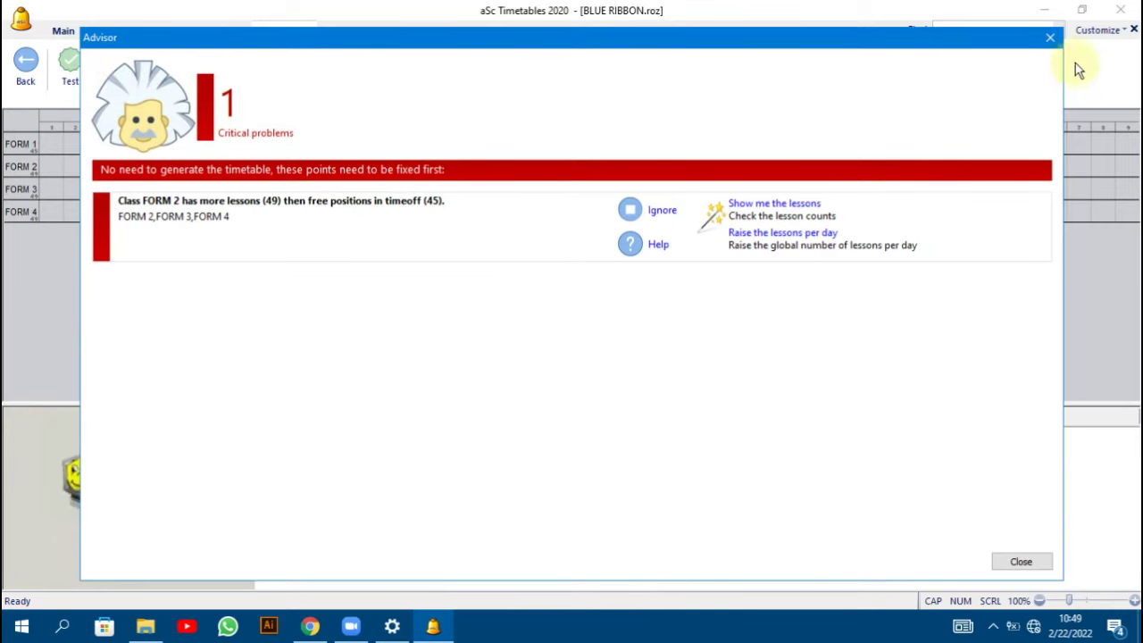
{"action": "left_click", "coordinate": [1057, 41]}
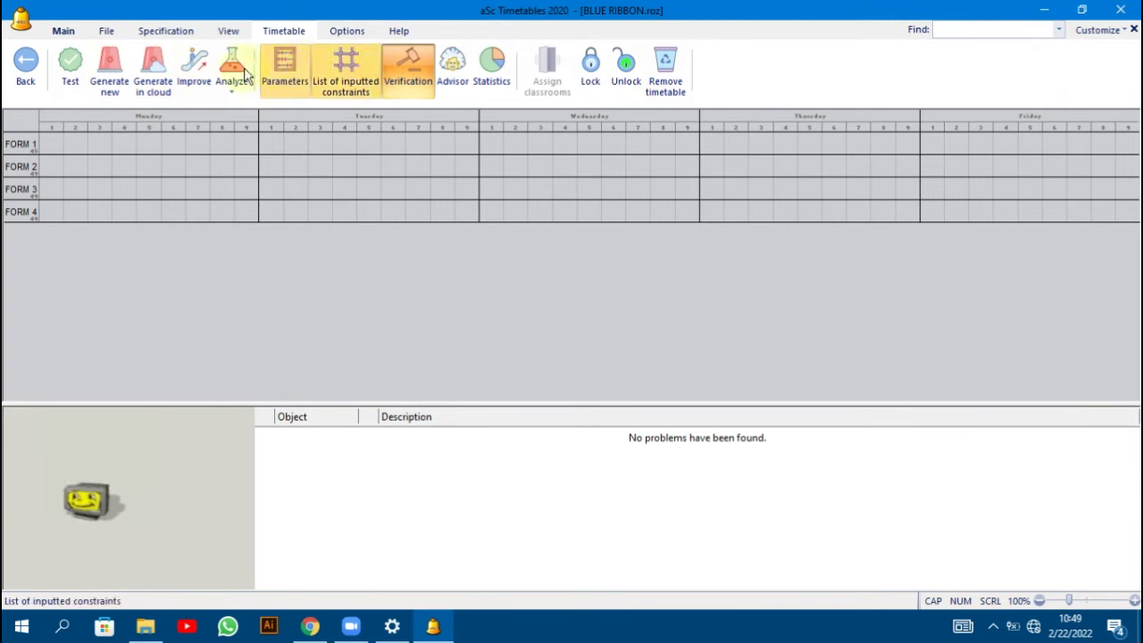
Start improving the timetable with the Real generation option.
{"action": "left_click", "coordinate": [194, 67]}
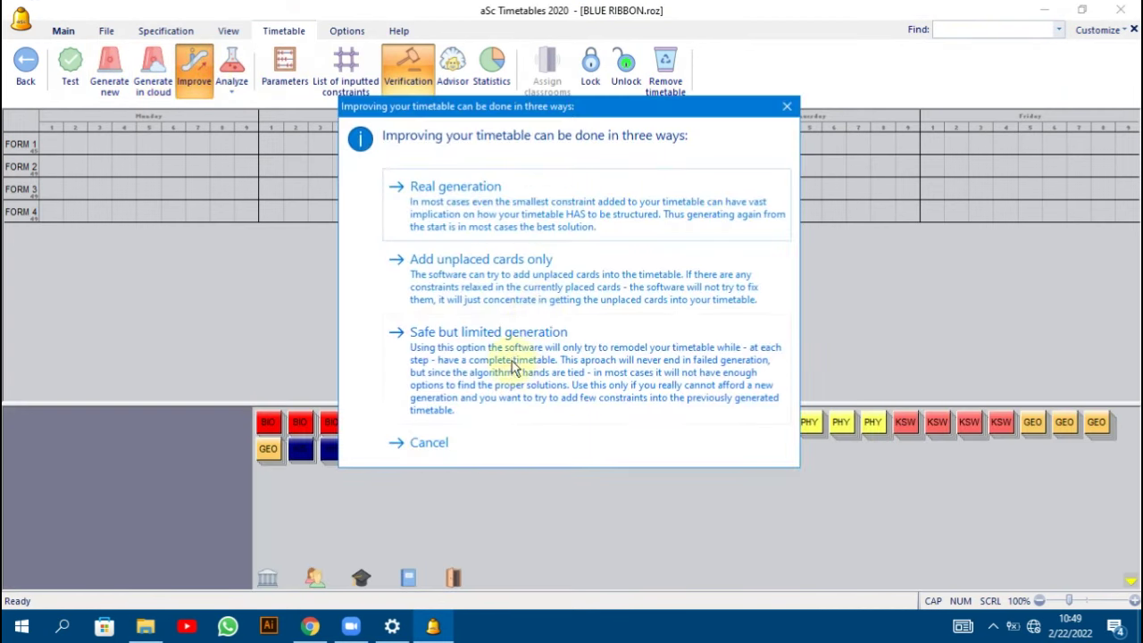
{"action": "left_click", "coordinate": [482, 214]}
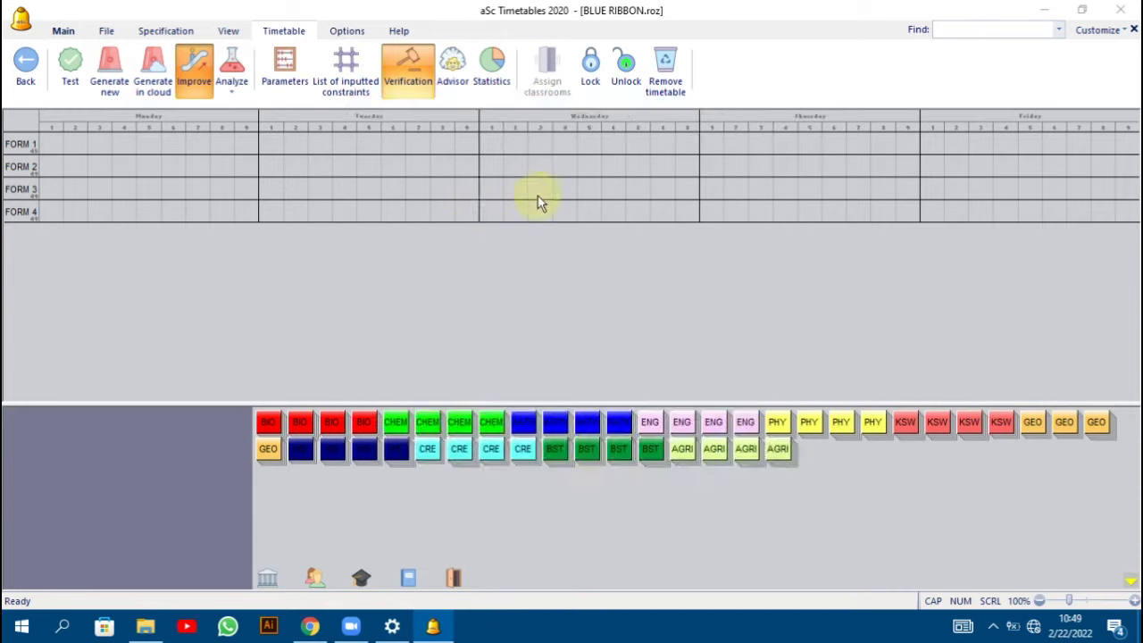
{"action": "left_click", "coordinate": [547, 205]}
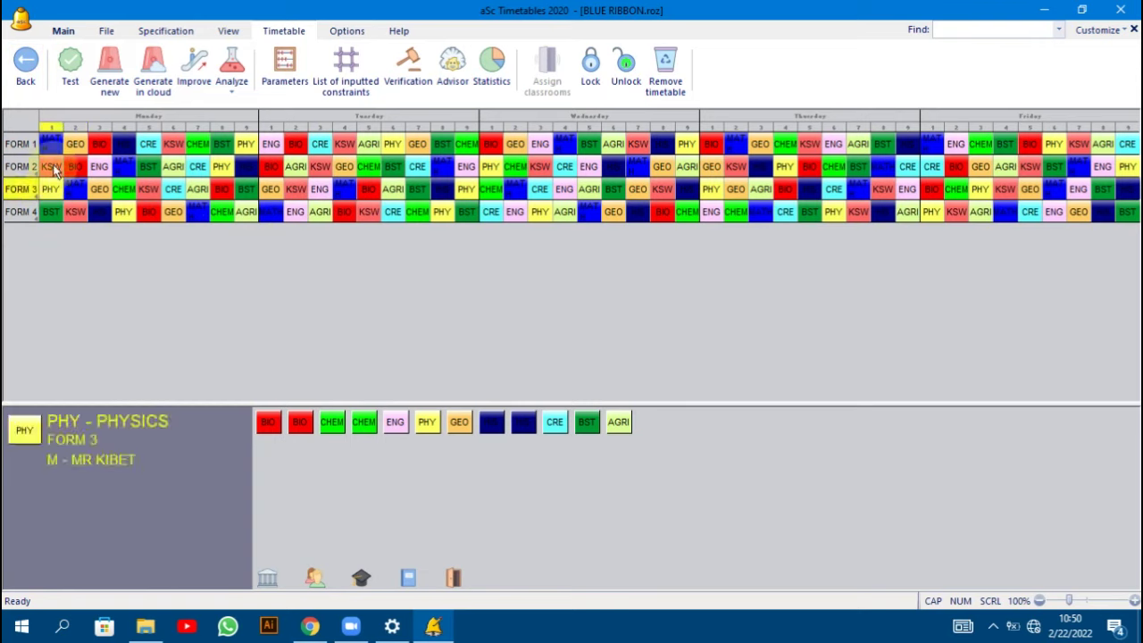
{"action": "left_click", "coordinate": [344, 32]}
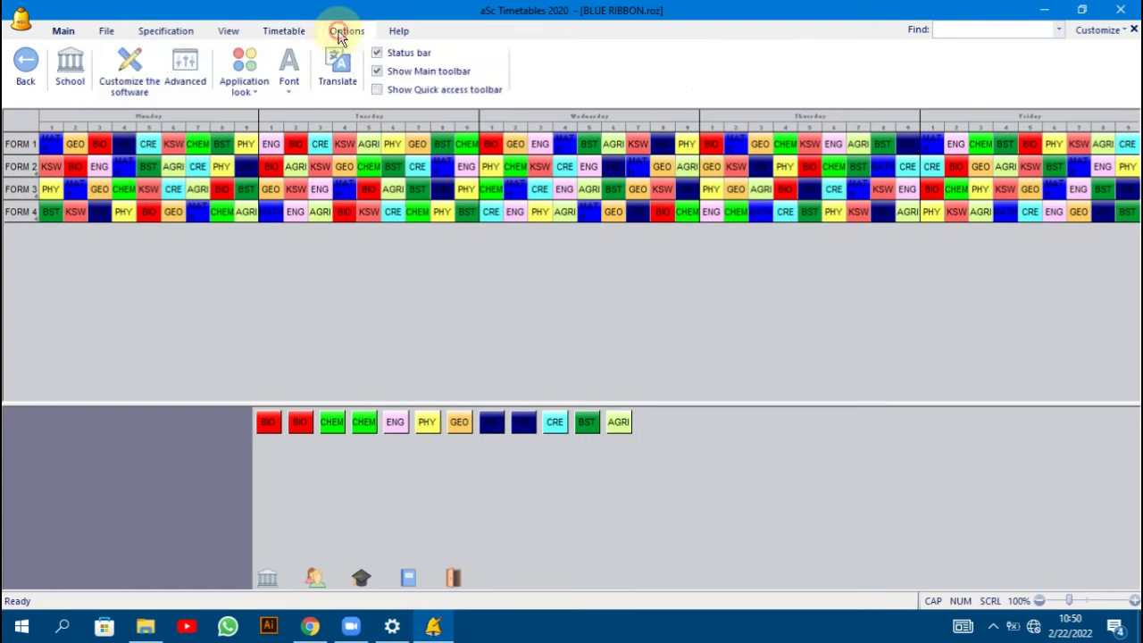
{"action": "left_click", "coordinate": [282, 32]}
{"action": "left_click", "coordinate": [392, 32]}
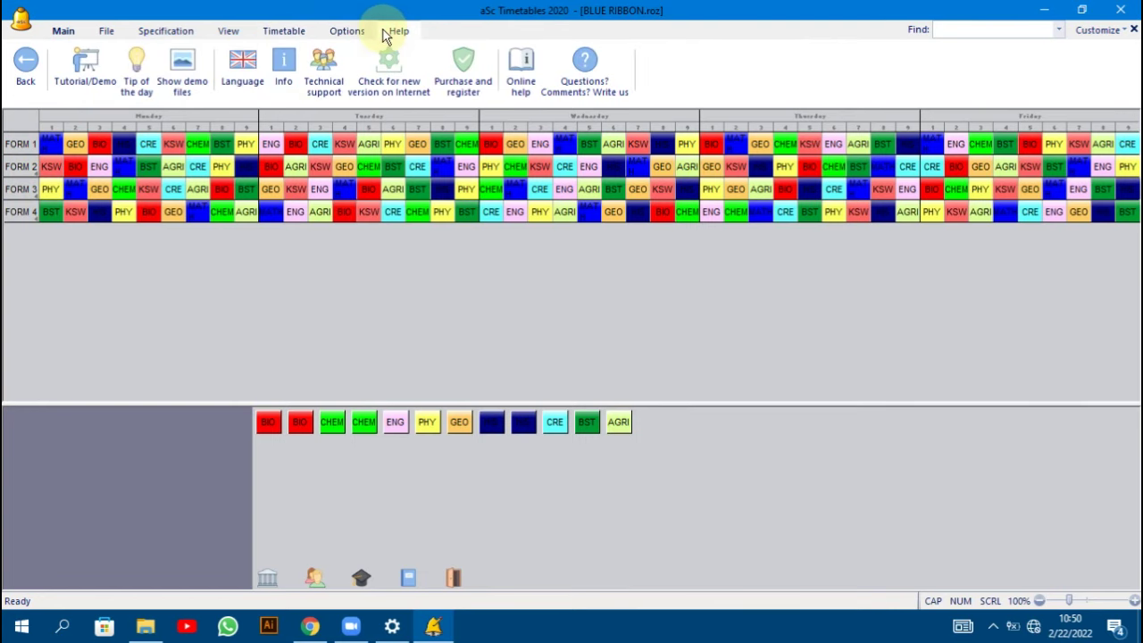
{"action": "left_click", "coordinate": [283, 31]}
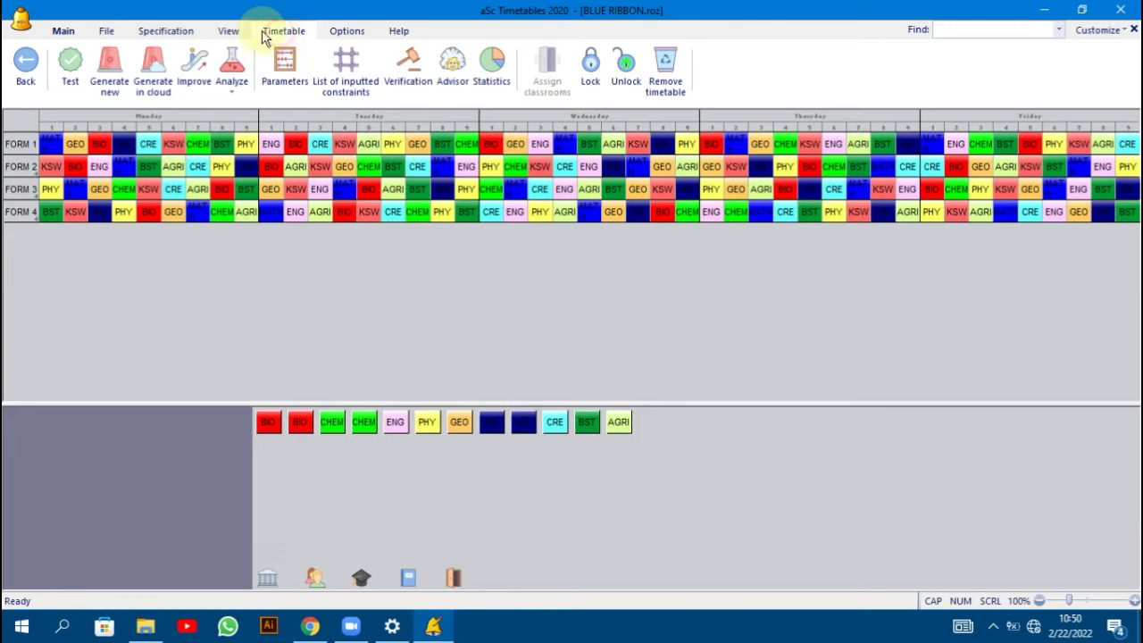
{"action": "left_click", "coordinate": [232, 32]}
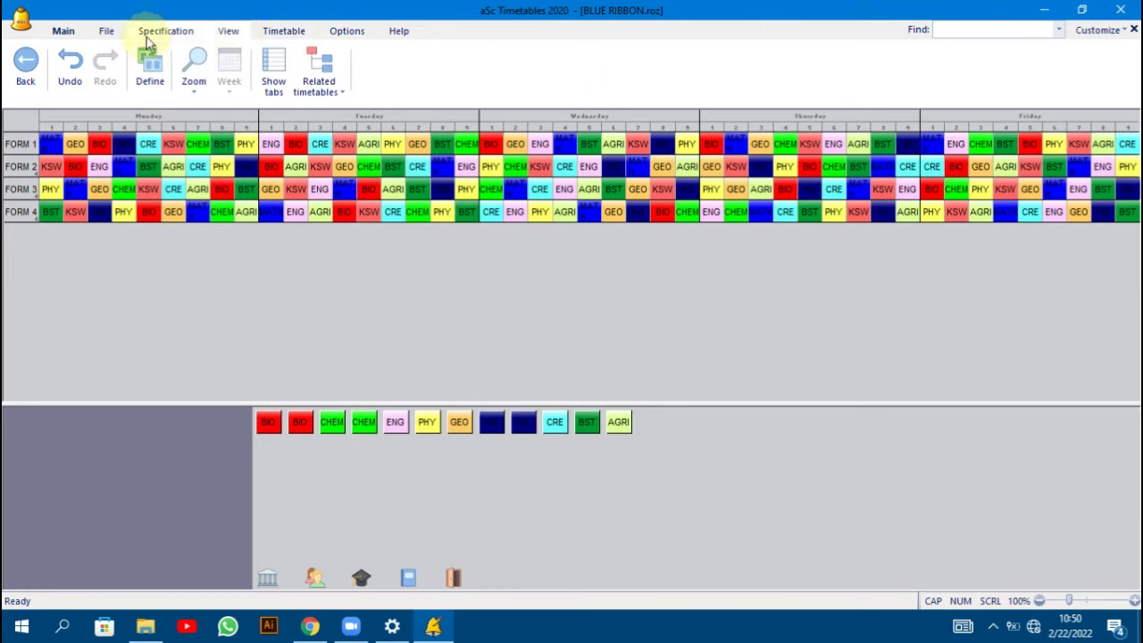
Open the print preview of the generated timetable and view the available report types, keeping Timetable for each class.
{"action": "left_click", "coordinate": [107, 34]}
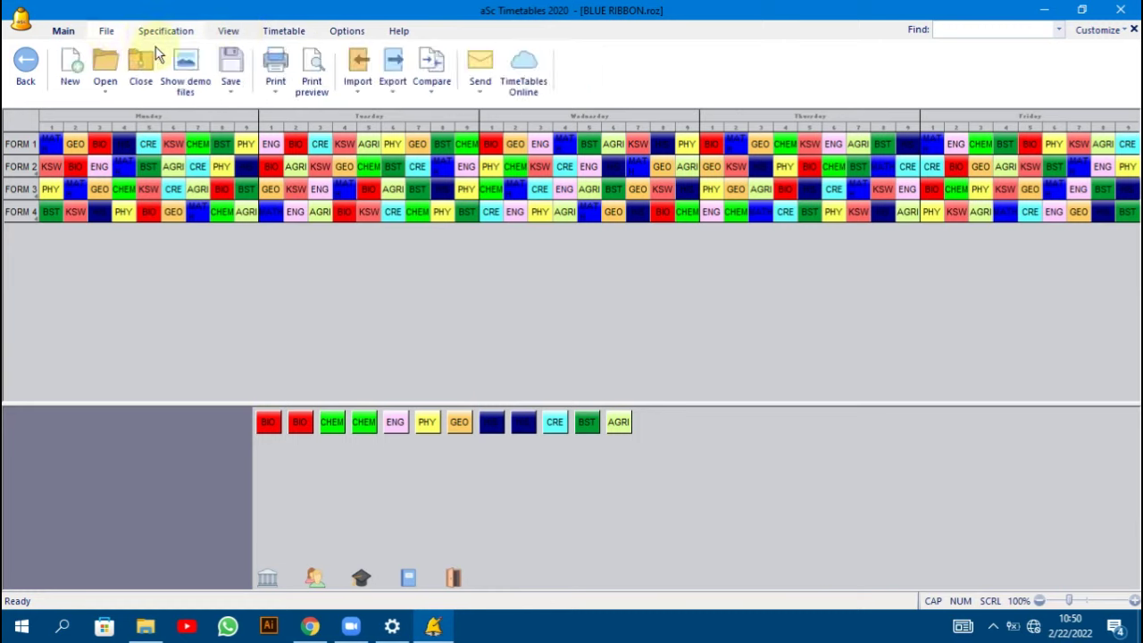
{"action": "left_click", "coordinate": [304, 75]}
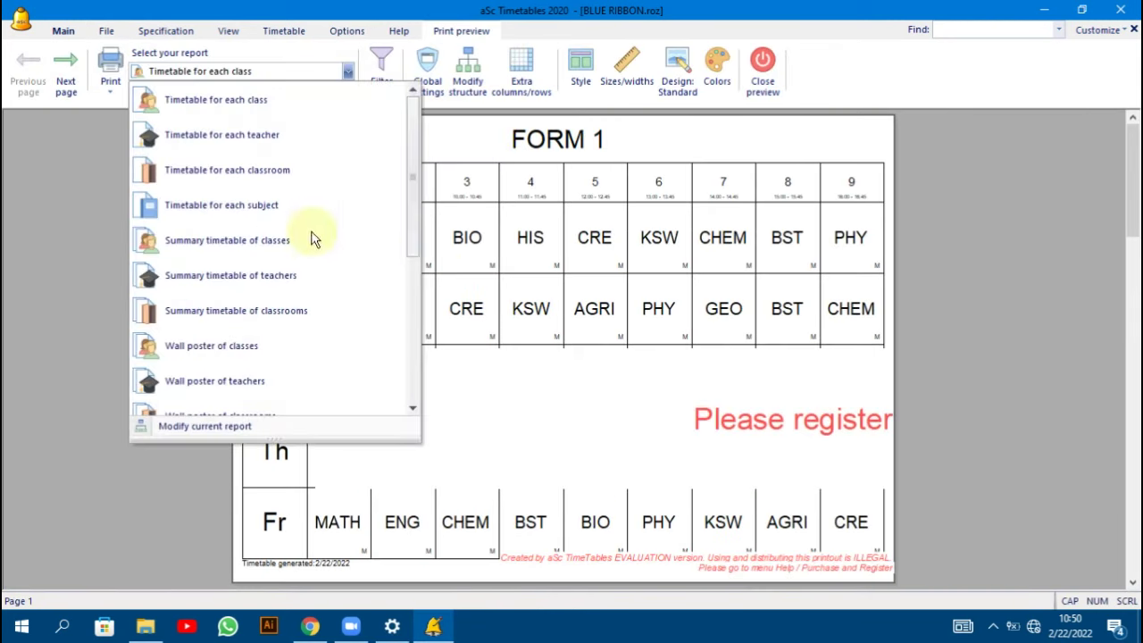
{"action": "left_click", "coordinate": [69, 188]}
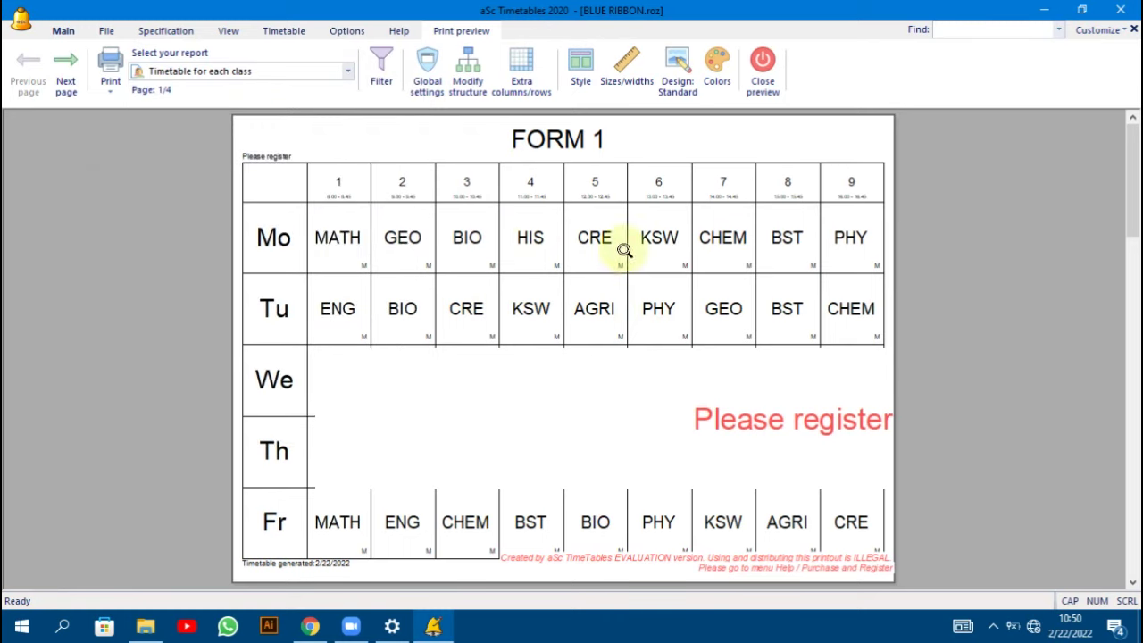